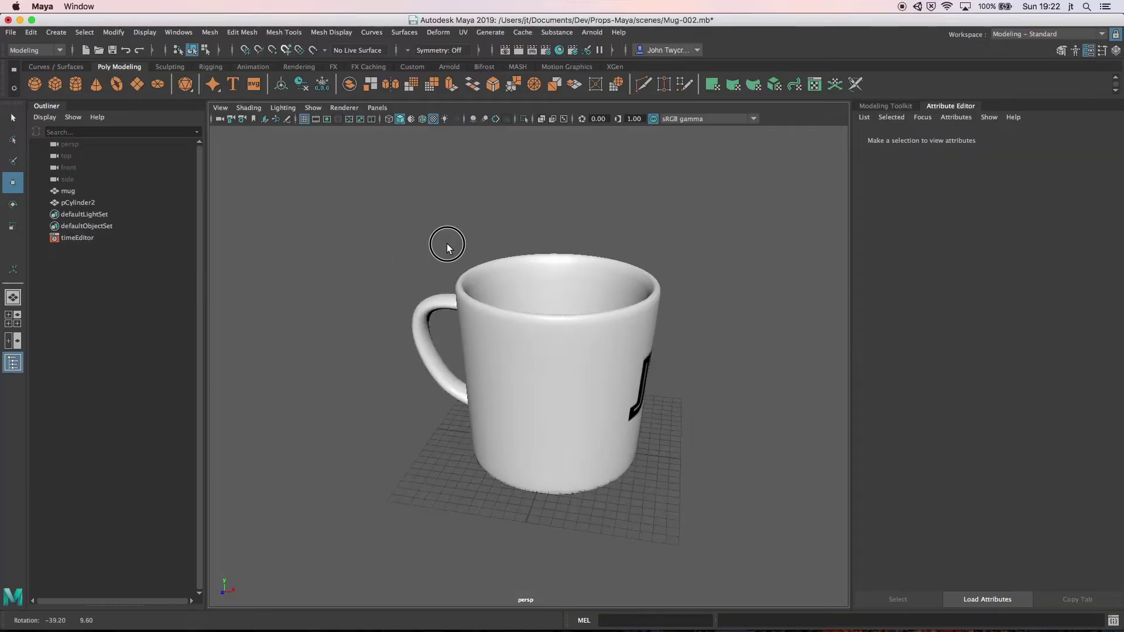
Step: Look around the finished JT mug model, and start a new empty scene
{"action": "left_click_drag", "start_coordinate": [447, 276], "coordinate": [315, 247], "text": "alt"}
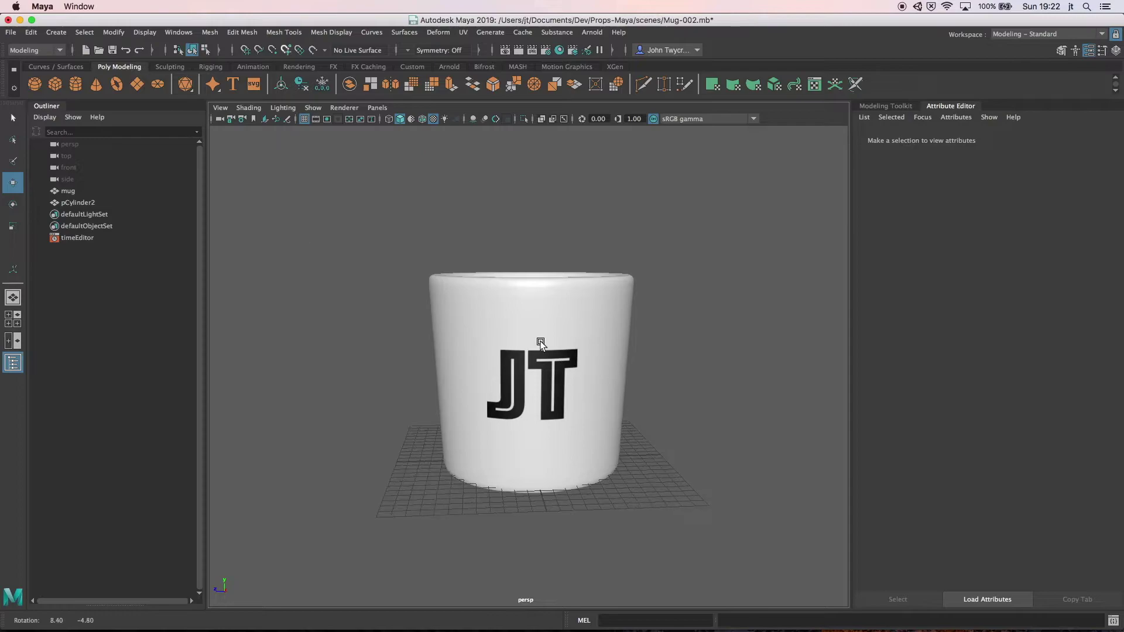
{"action": "left_click_drag", "start_coordinate": [682, 345], "coordinate": [643, 354], "text": "alt"}
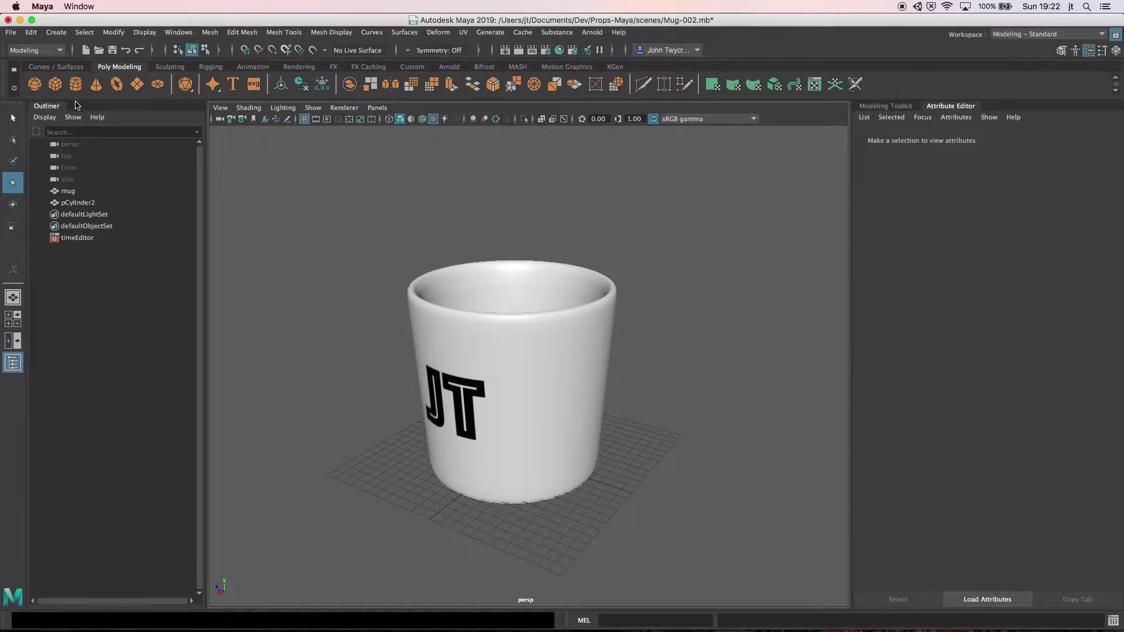
{"action": "left_click", "coordinate": [10, 32]}
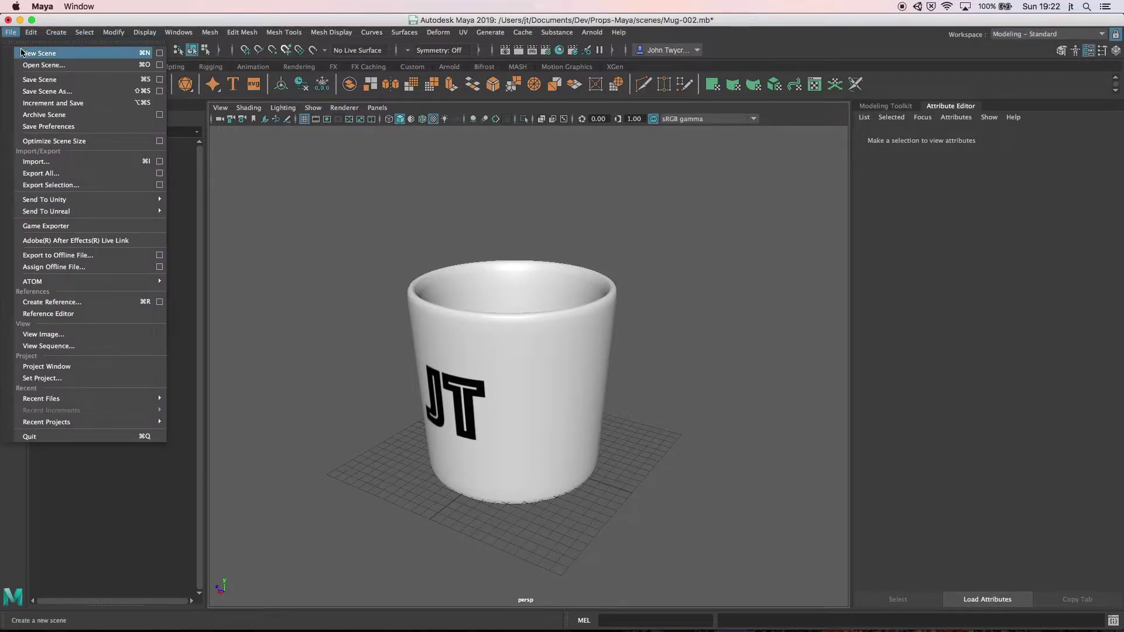
{"action": "left_click", "coordinate": [21, 53]}
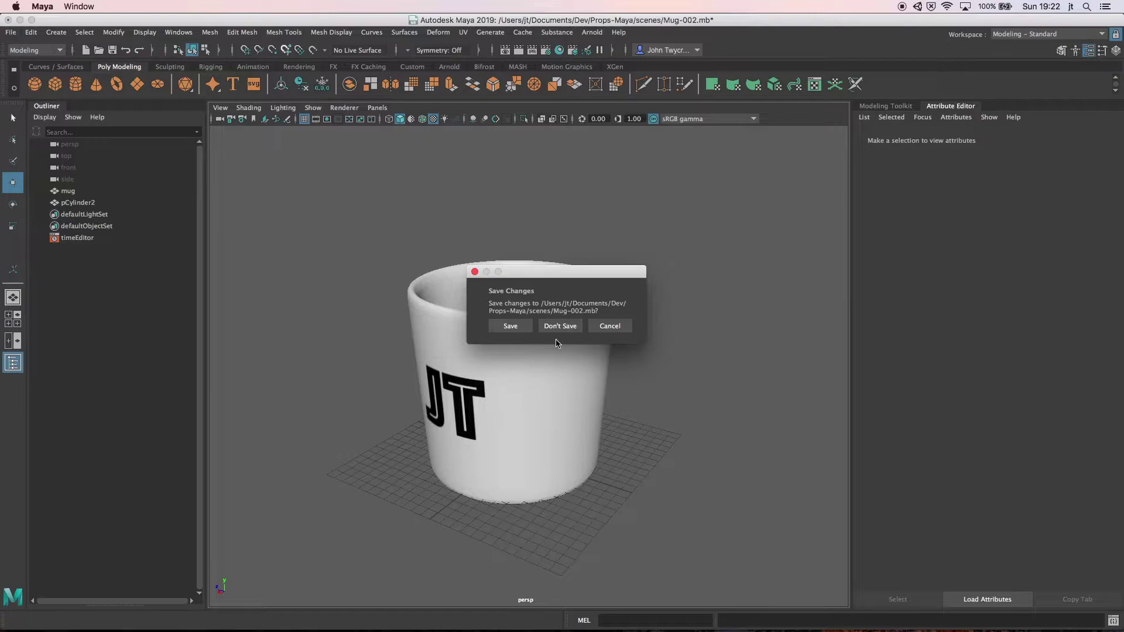
{"action": "left_click", "coordinate": [529, 326]}
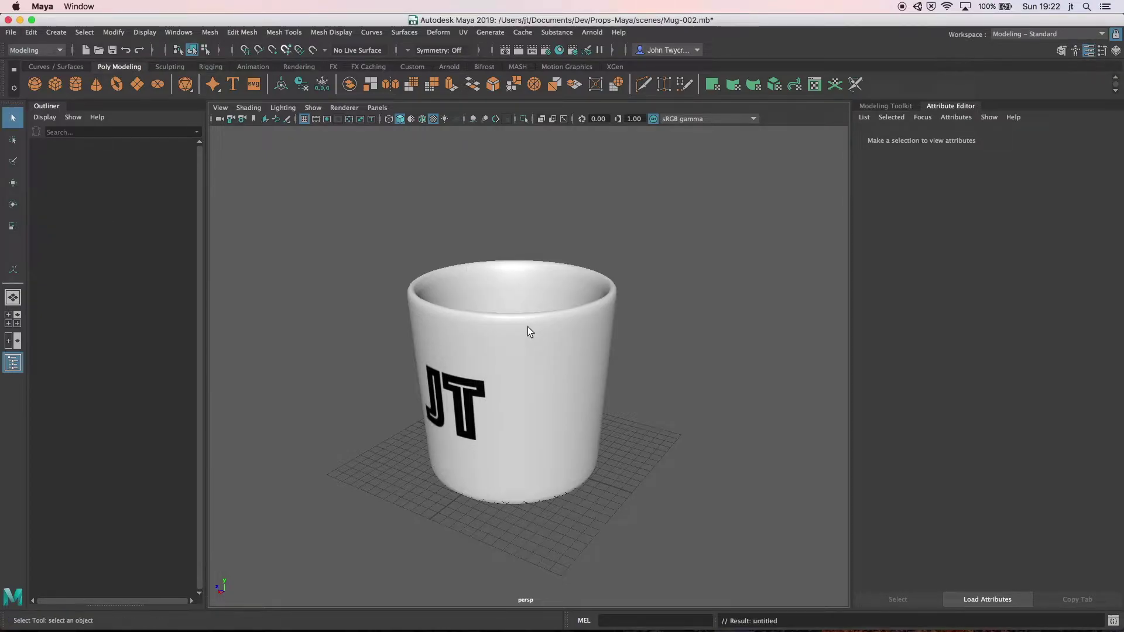
{"action": "left_click", "coordinate": [11, 33]}
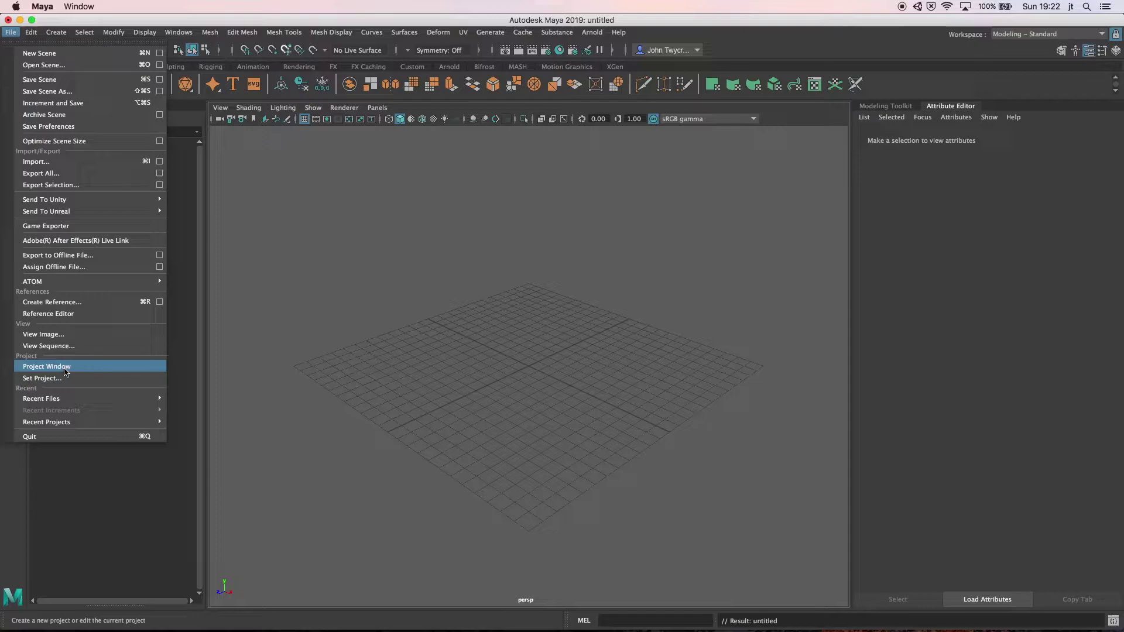
{"action": "left_click", "coordinate": [249, 297]}
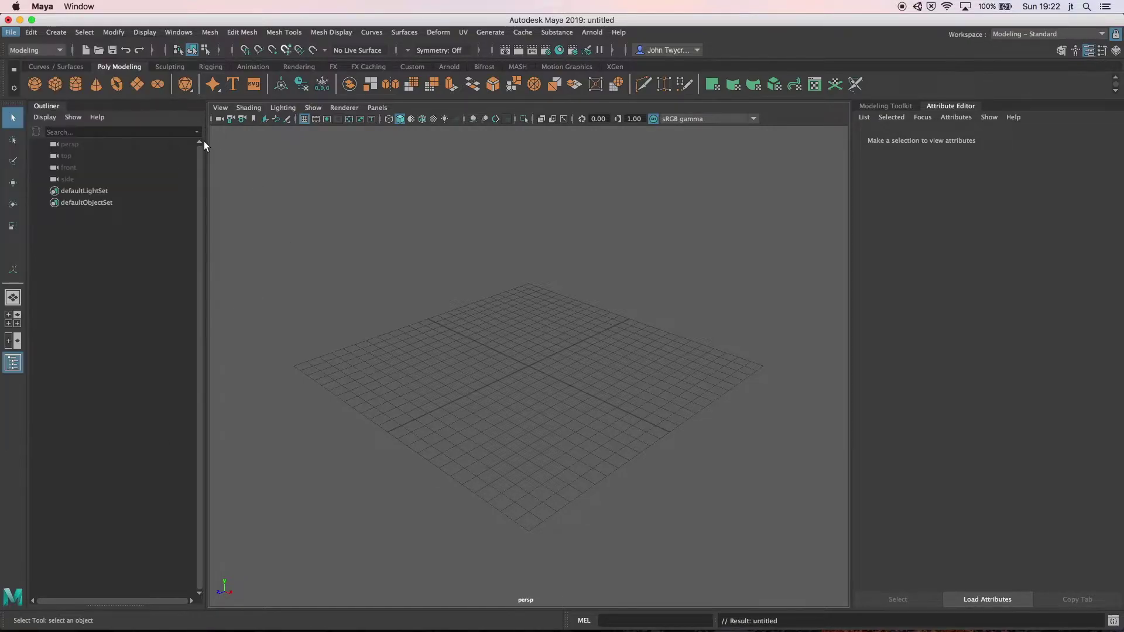
Step: Create a polygon cylinder at the centre of the grid and choose the Modeling - Standard workspace
{"action": "left_click", "coordinate": [78, 88]}
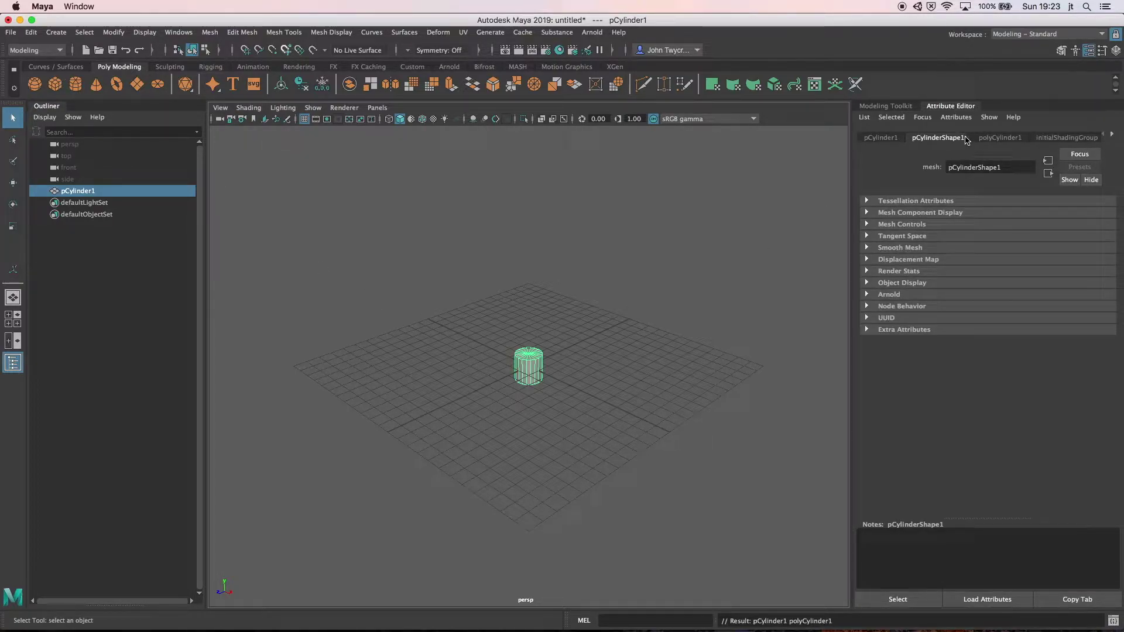
{"action": "left_click", "coordinate": [1024, 34]}
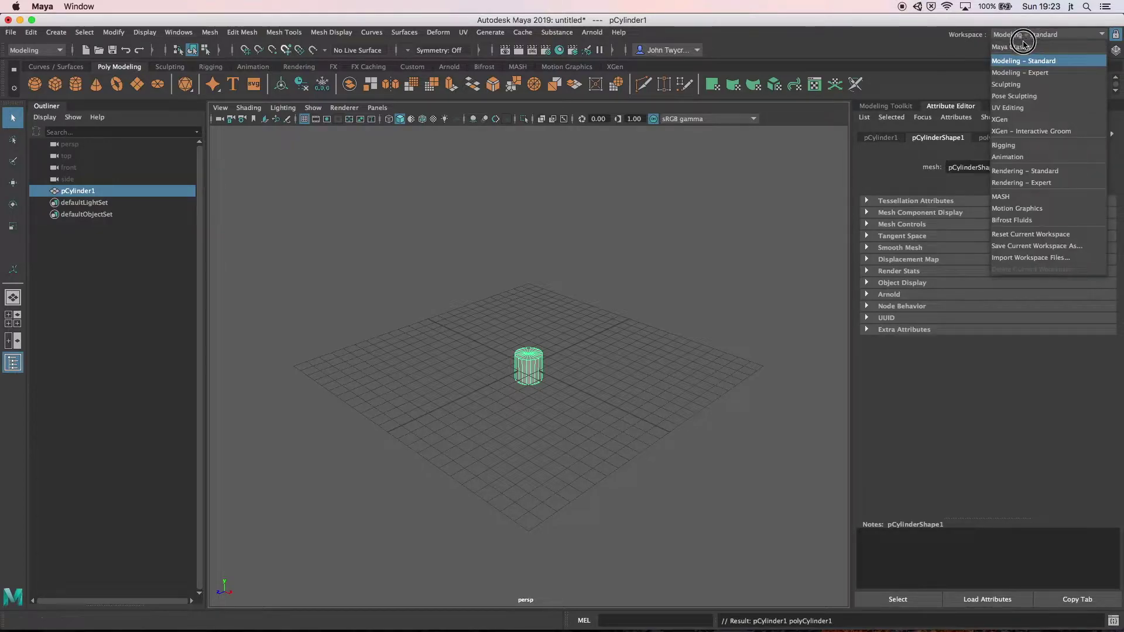
{"action": "left_click", "coordinate": [1022, 61]}
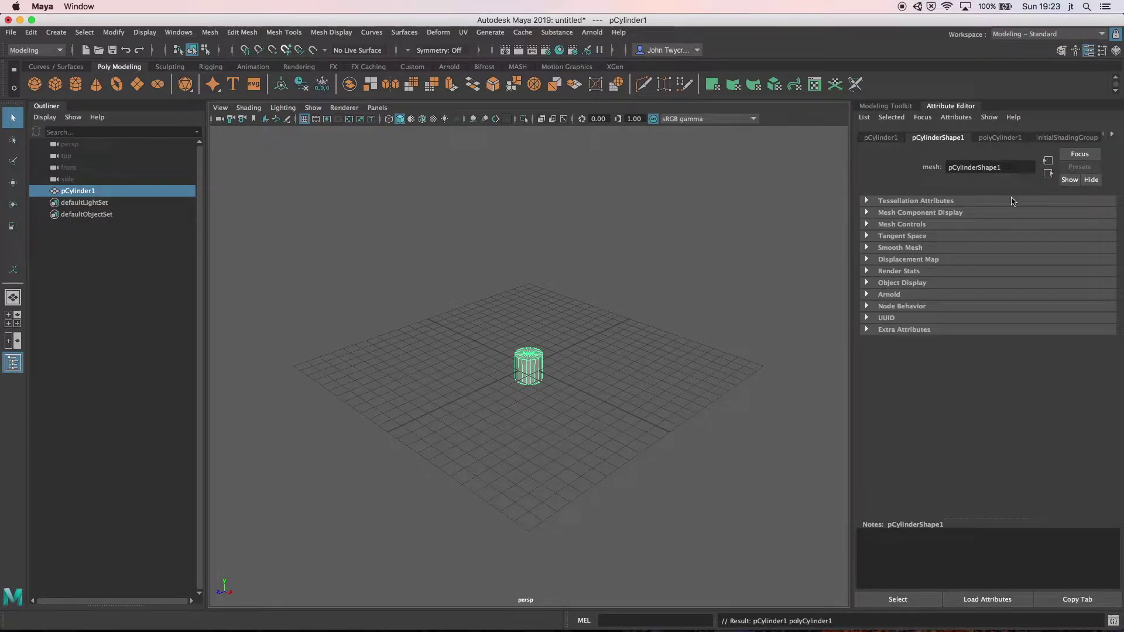
{"action": "left_click", "coordinate": [896, 106]}
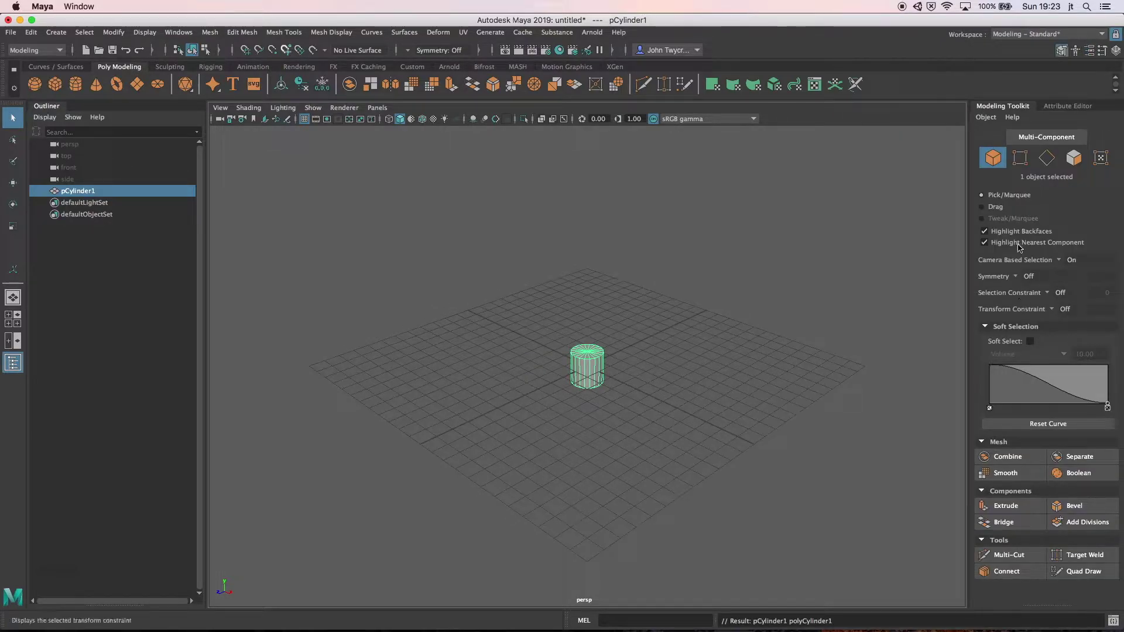
{"action": "left_click", "coordinate": [1052, 106]}
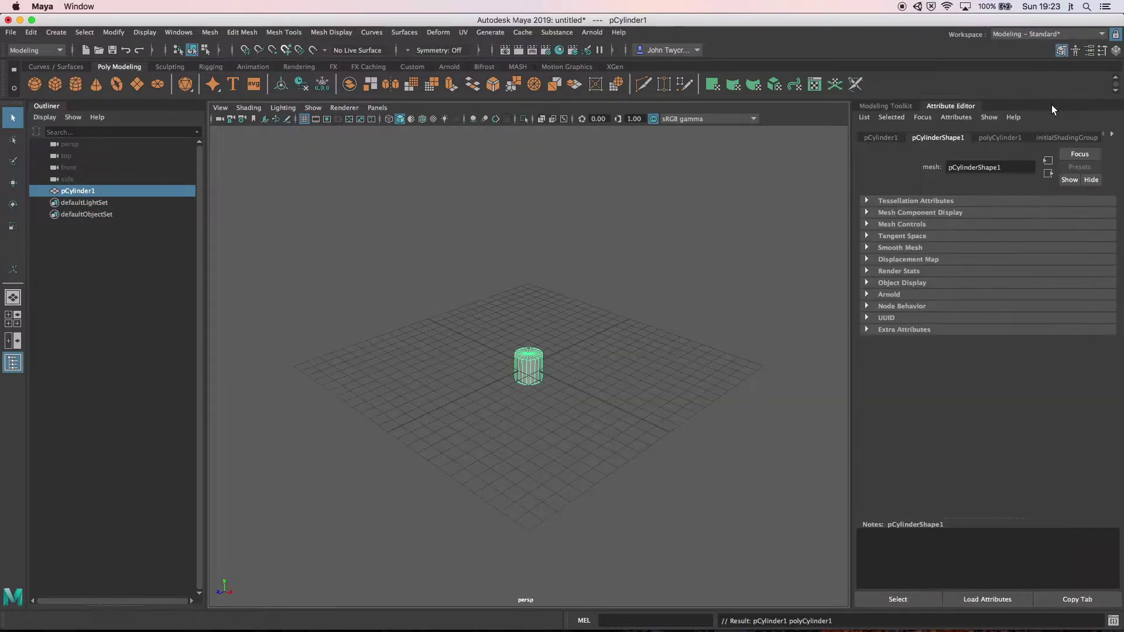
Step: Set the cylinder's height to 0.5 and its radius to 8
{"action": "left_click", "coordinate": [1002, 139]}
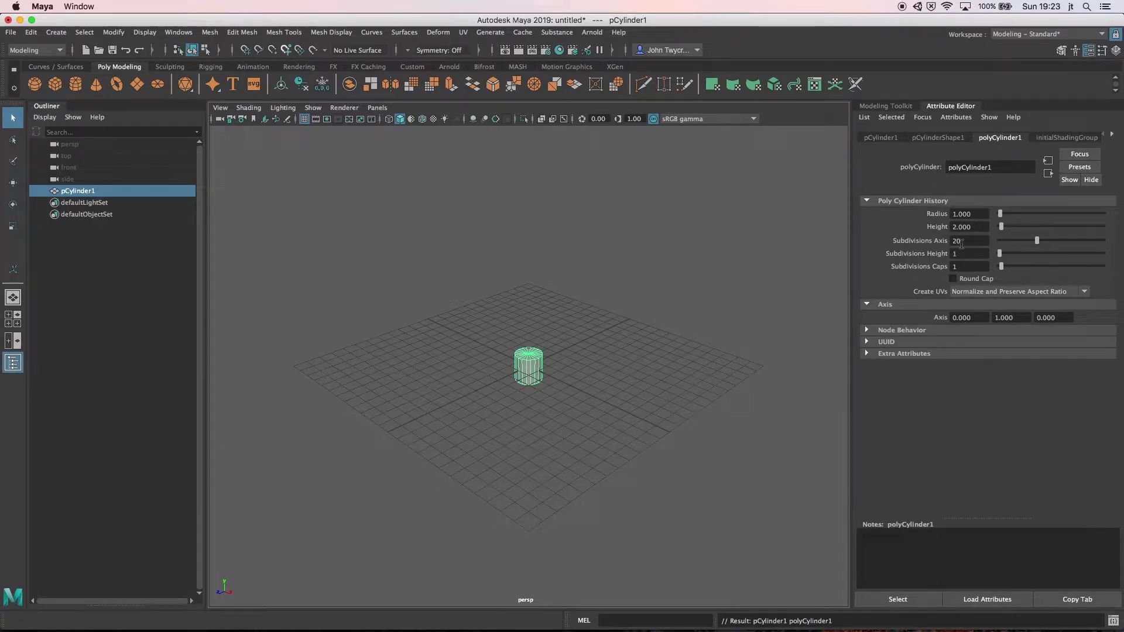
{"action": "left_click_drag", "start_coordinate": [977, 228], "coordinate": [949, 231]}
{"action": "type", "text": "0.5"}
{"action": "key", "text": "Return"}
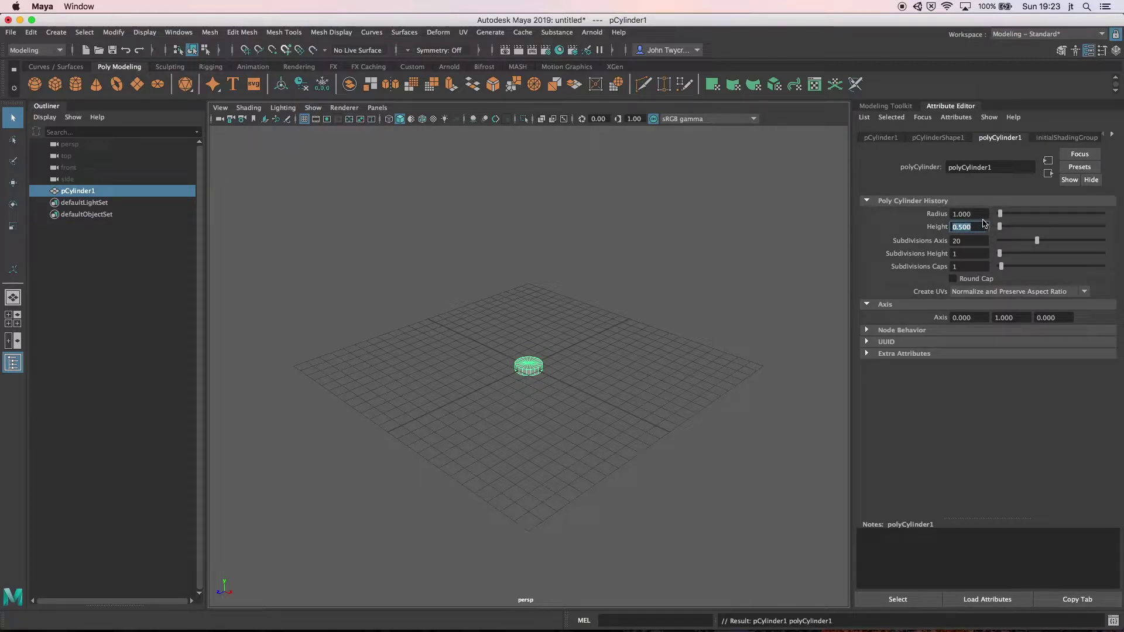
{"action": "left_click", "coordinate": [961, 214]}
{"action": "key", "text": "Tab"}
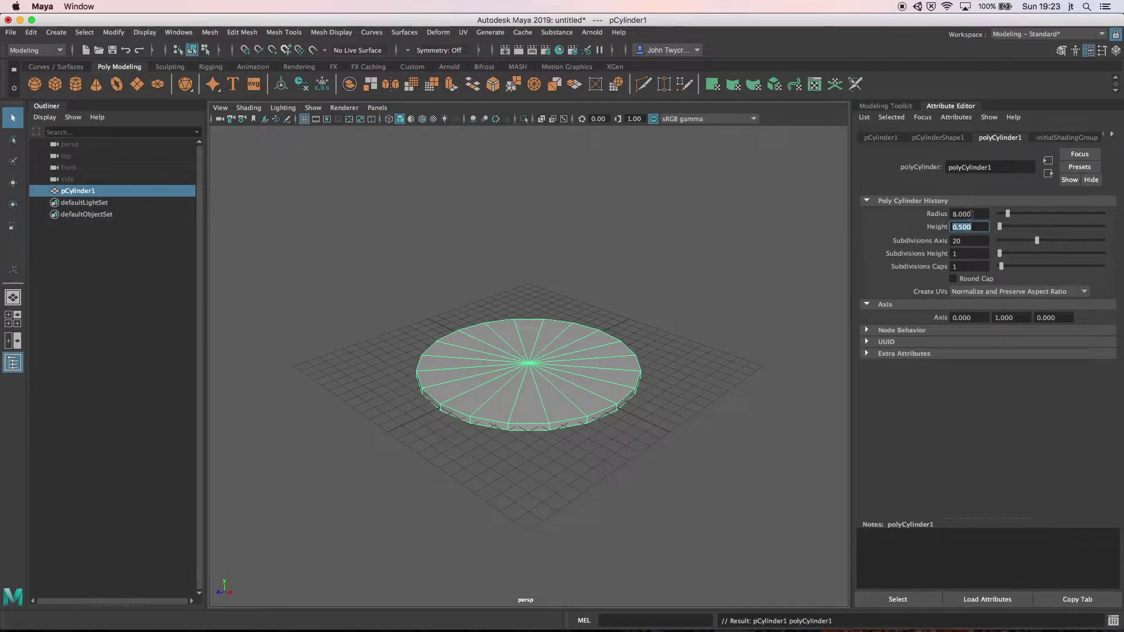
Step: Set the cylinder's cap subdivisions to 2
{"action": "left_click", "coordinate": [974, 266]}
{"action": "left_click_drag", "start_coordinate": [973, 267], "coordinate": [948, 268]}
{"action": "type", "text": "2"}
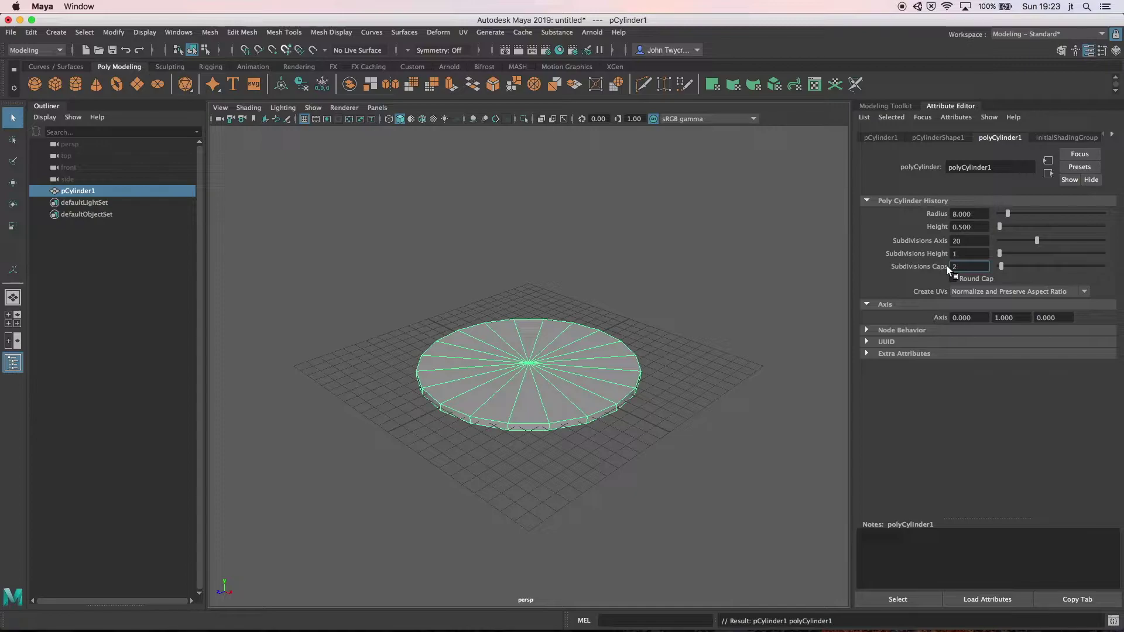
{"action": "key", "text": "Return"}
Step: Try moving a single vertex on the disc's top outer edge outward along X, and undo the move
{"action": "left_click", "coordinate": [887, 104]}
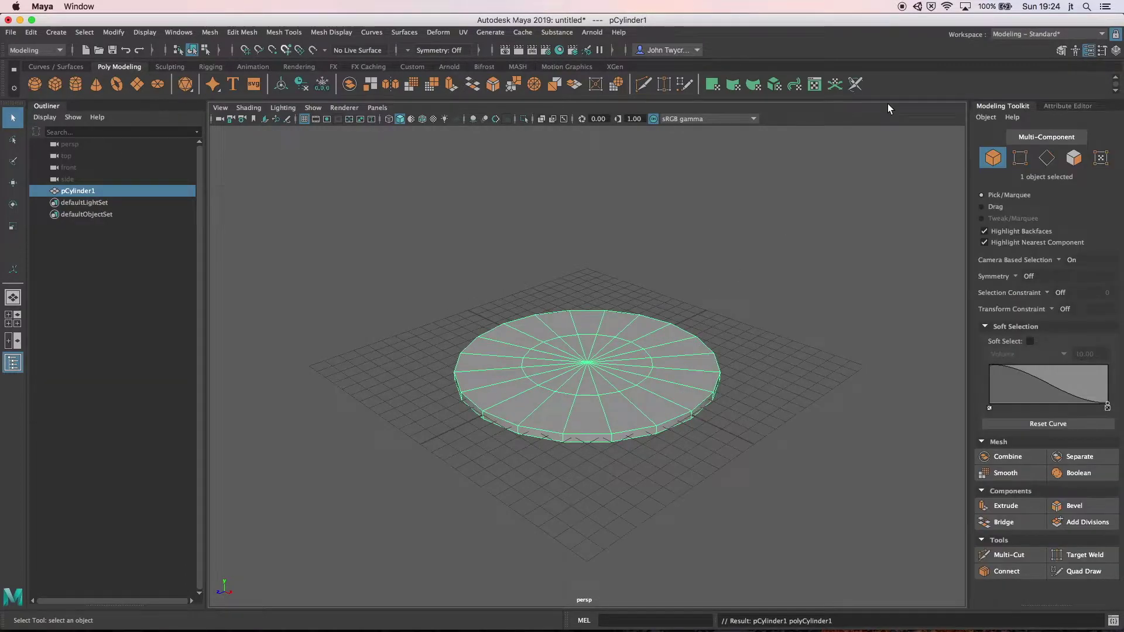
{"action": "left_click", "coordinate": [1047, 159]}
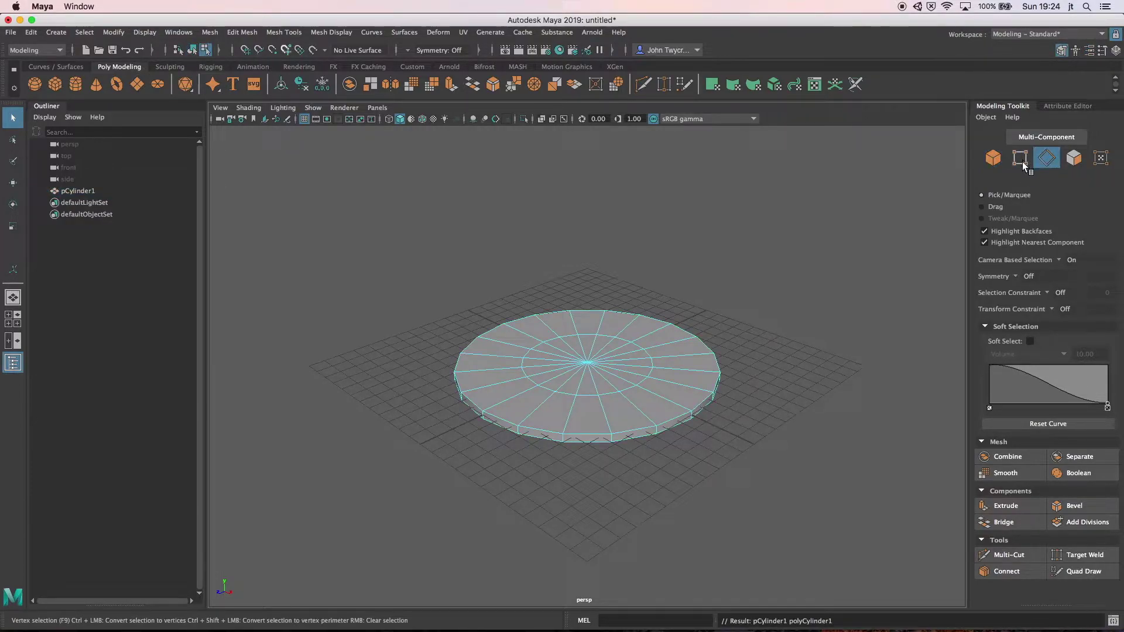
{"action": "left_click", "coordinate": [1022, 161]}
{"action": "left_click", "coordinate": [748, 342]}
{"action": "left_click_drag", "start_coordinate": [749, 342], "coordinate": [700, 366]}
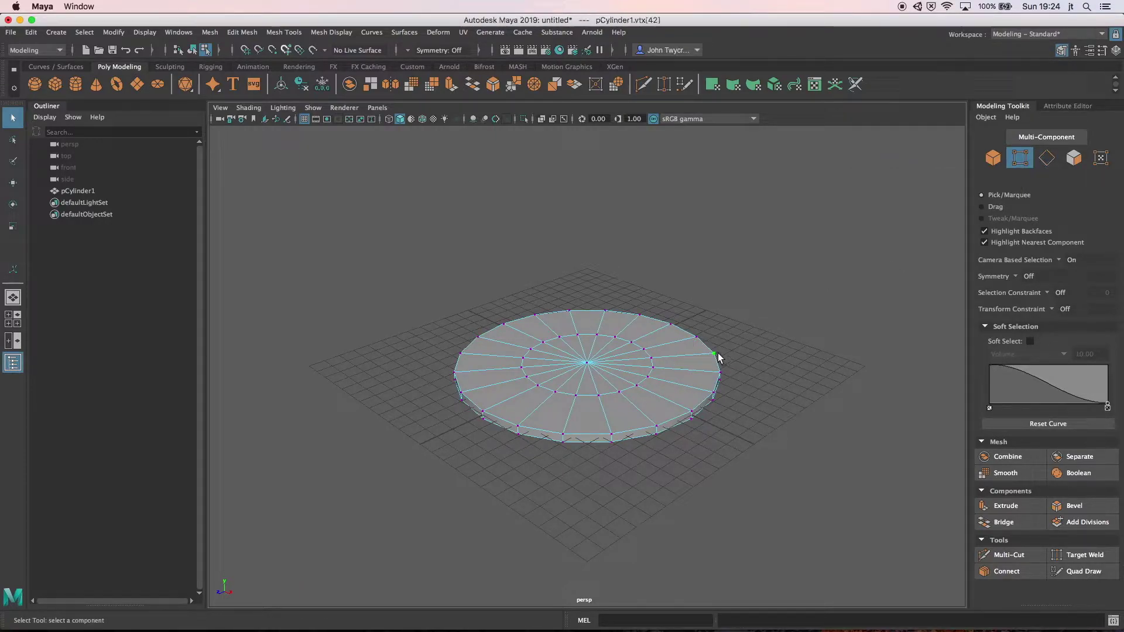
{"action": "key", "text": "w"}
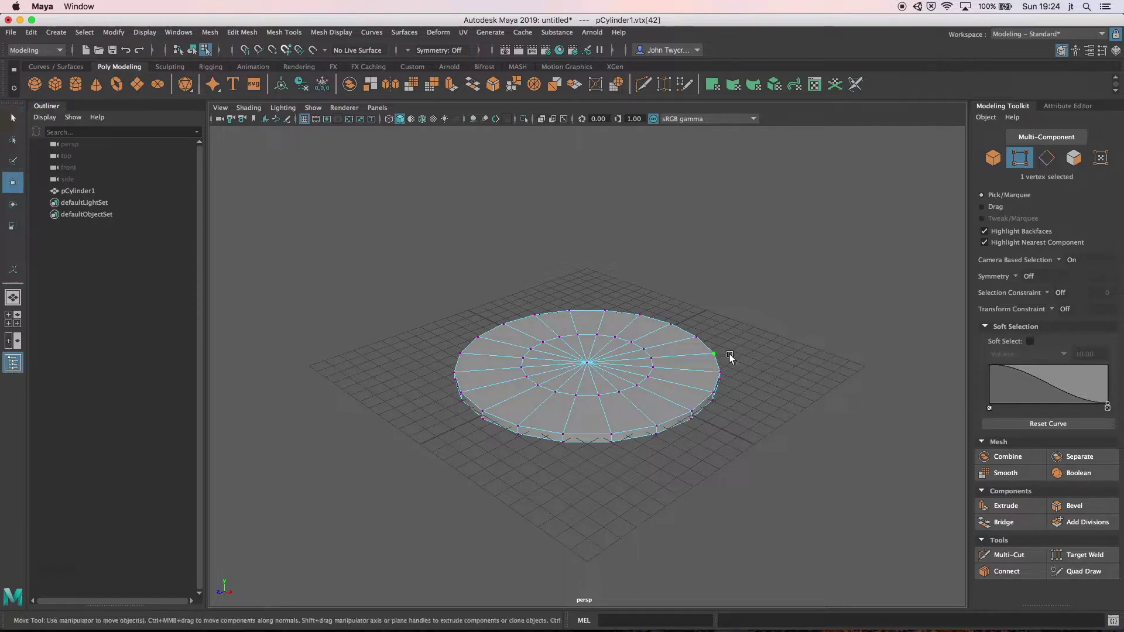
{"action": "left_click_drag", "start_coordinate": [765, 371], "coordinate": [787, 379]}
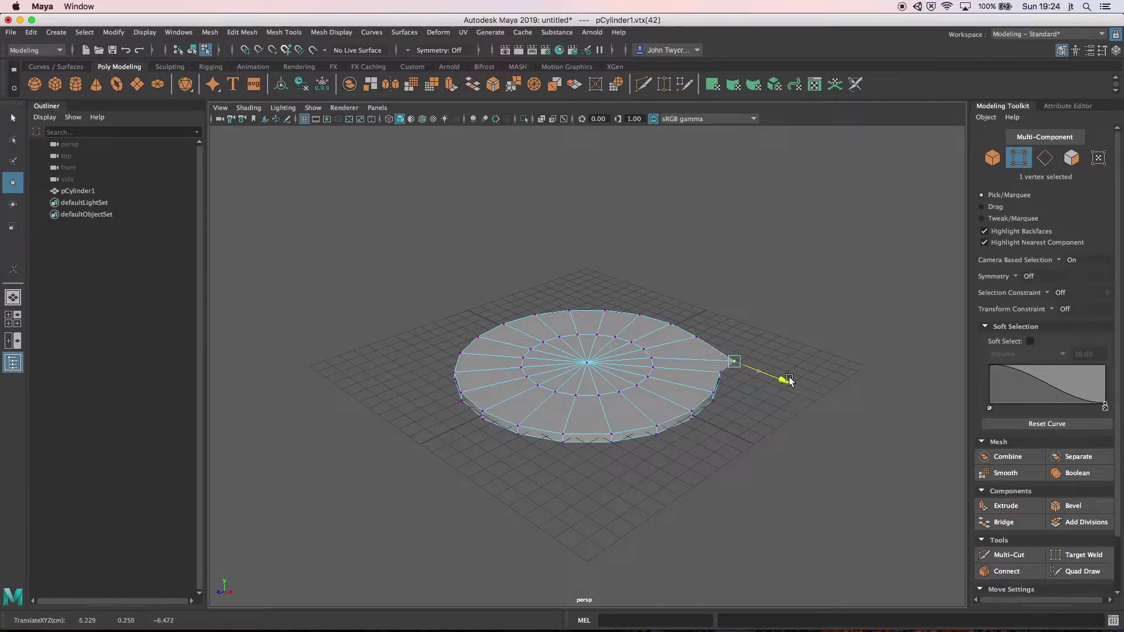
{"action": "key", "text": "ctrl+z"}
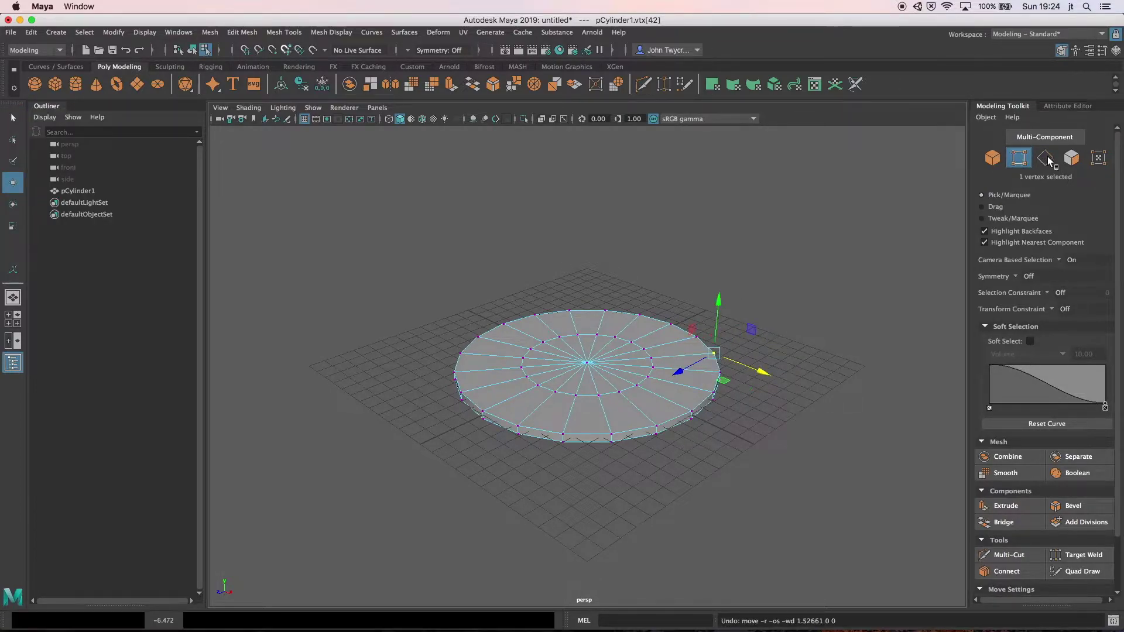
Step: Switch to face selection and select a single outer face on the top of the disc
{"action": "key", "text": "F11"}
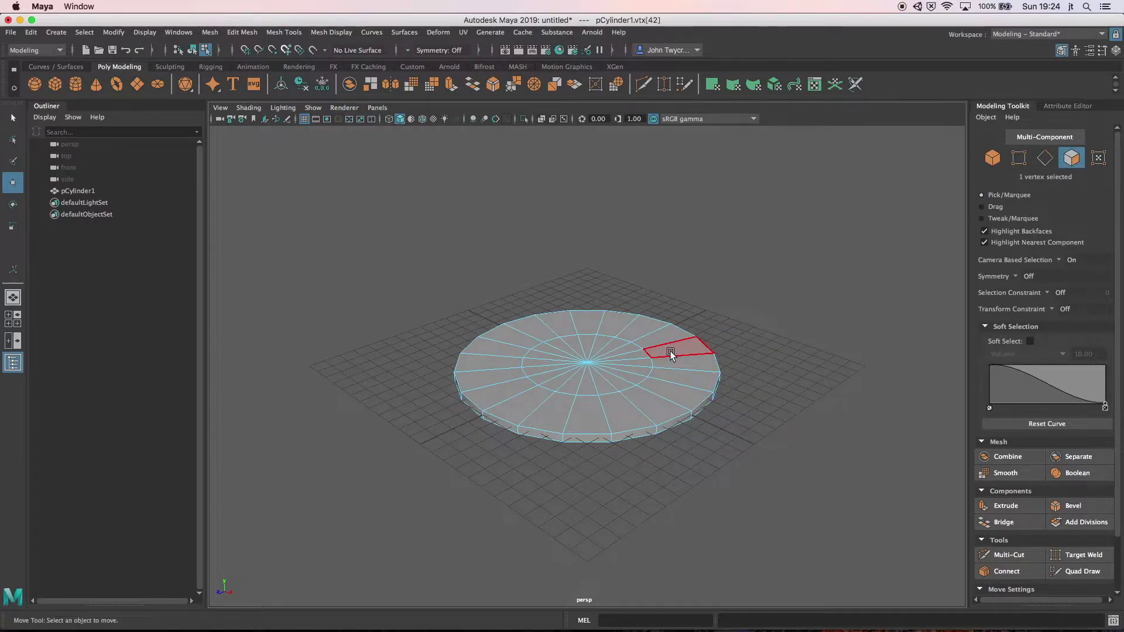
{"action": "left_click", "coordinate": [672, 346]}
{"action": "left_click_drag", "start_coordinate": [673, 352], "coordinate": [639, 347]}
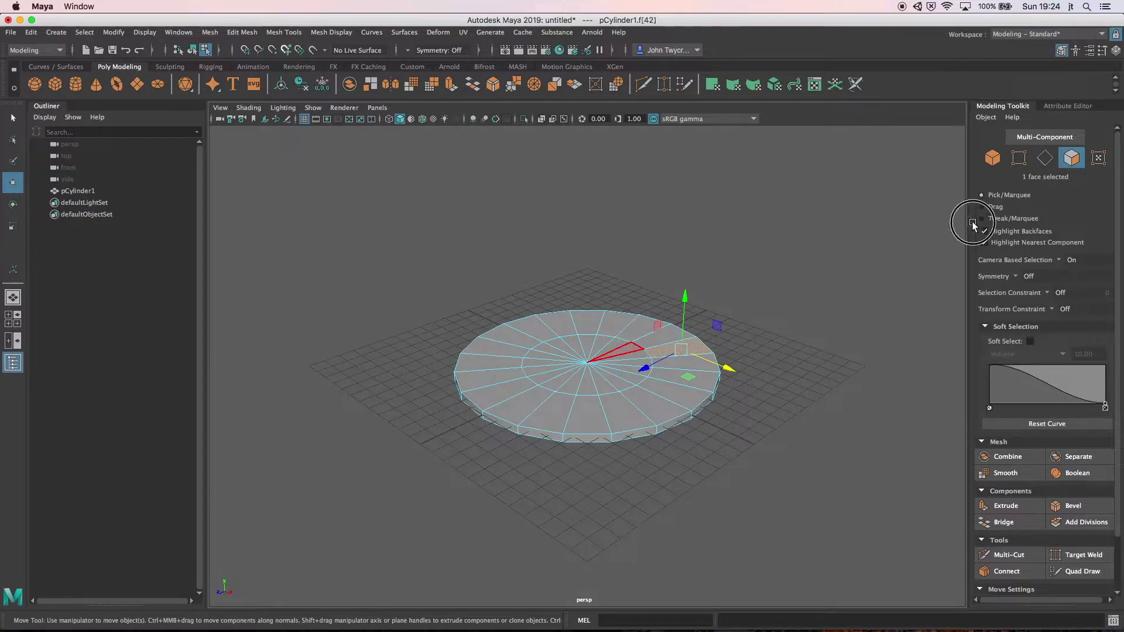
Step: Select the inner edge loop on the disc's top and scale it uniformly outward until it leaves a narrow rim
{"action": "left_click", "coordinate": [1045, 159]}
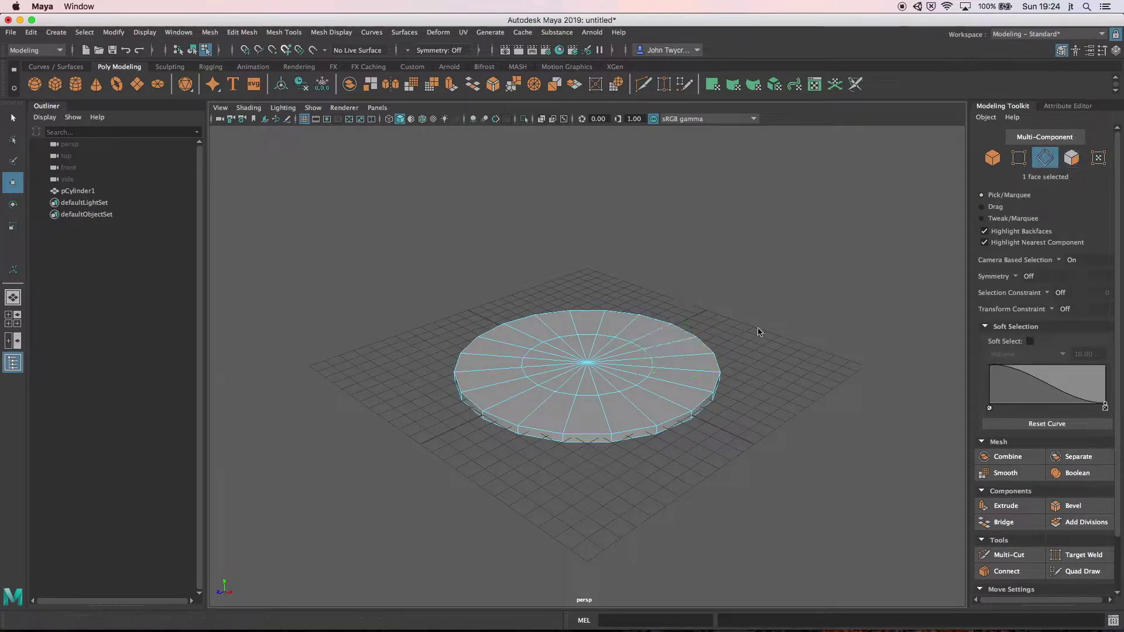
{"action": "left_click", "coordinate": [637, 348]}
{"action": "double_click", "coordinate": [637, 347]}
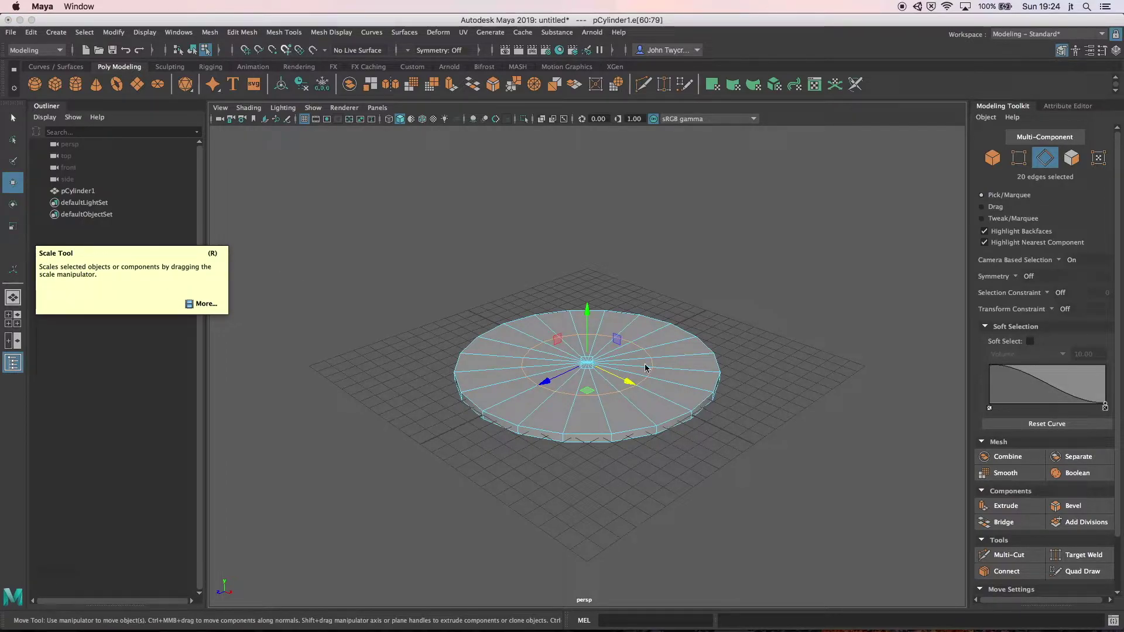
{"action": "key", "text": "r"}
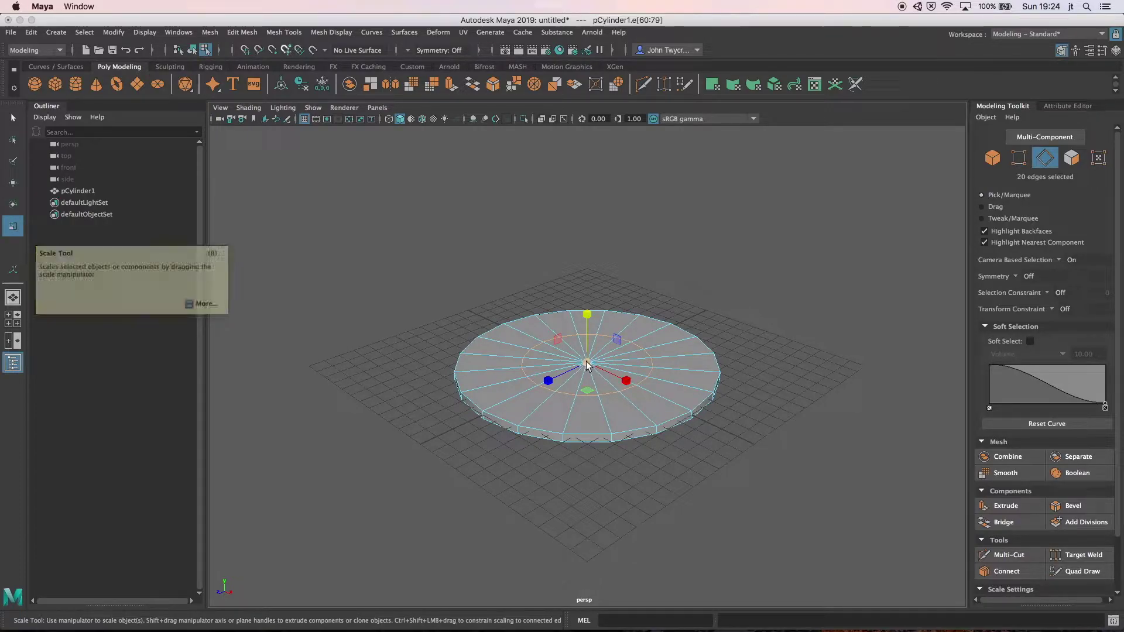
{"action": "left_click_drag", "start_coordinate": [587, 364], "coordinate": [653, 367]}
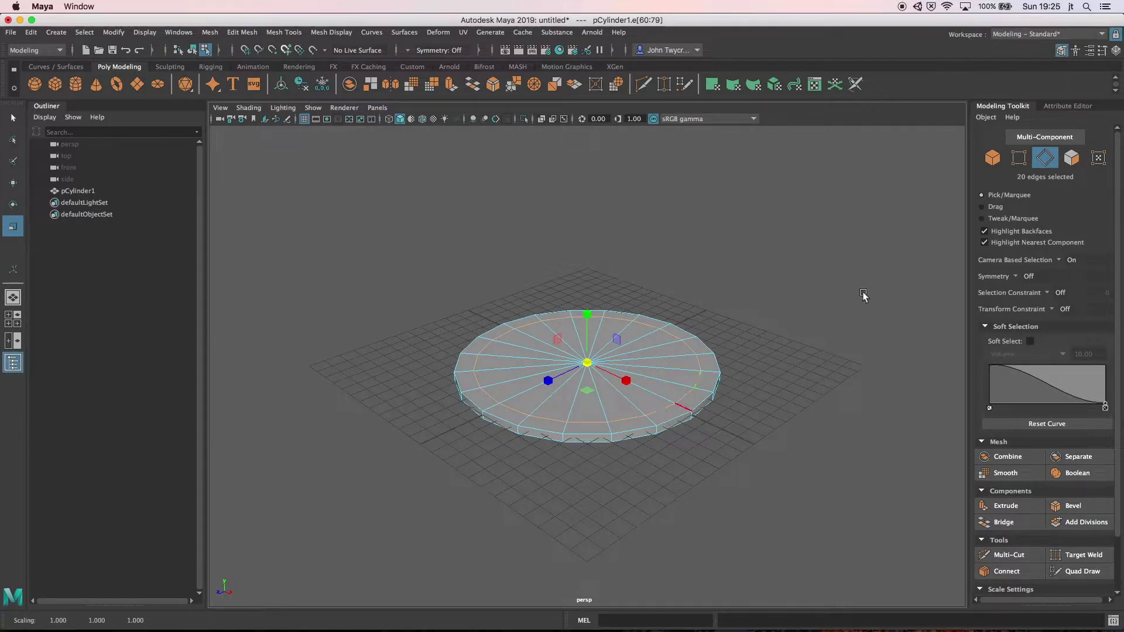
Step: Extrude the full ring of narrow rim faces on the disc's top straight upward to form the mug's tall wall
{"action": "left_click", "coordinate": [1071, 158]}
{"action": "left_click", "coordinate": [710, 366]}
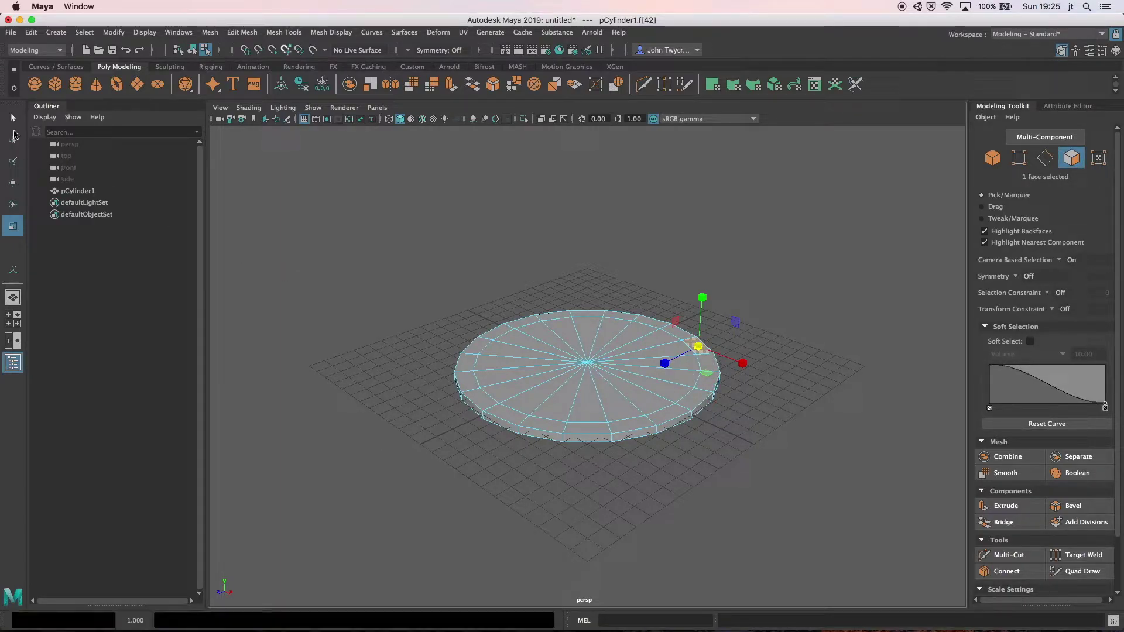
{"action": "key", "text": "q"}
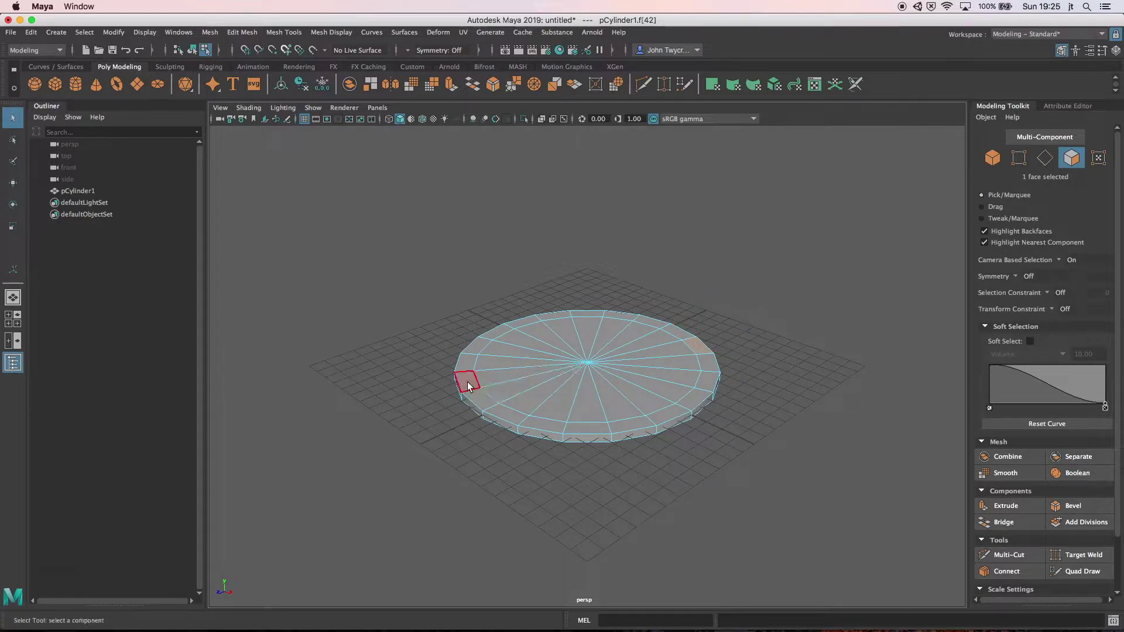
{"action": "double_click", "coordinate": [476, 396]}
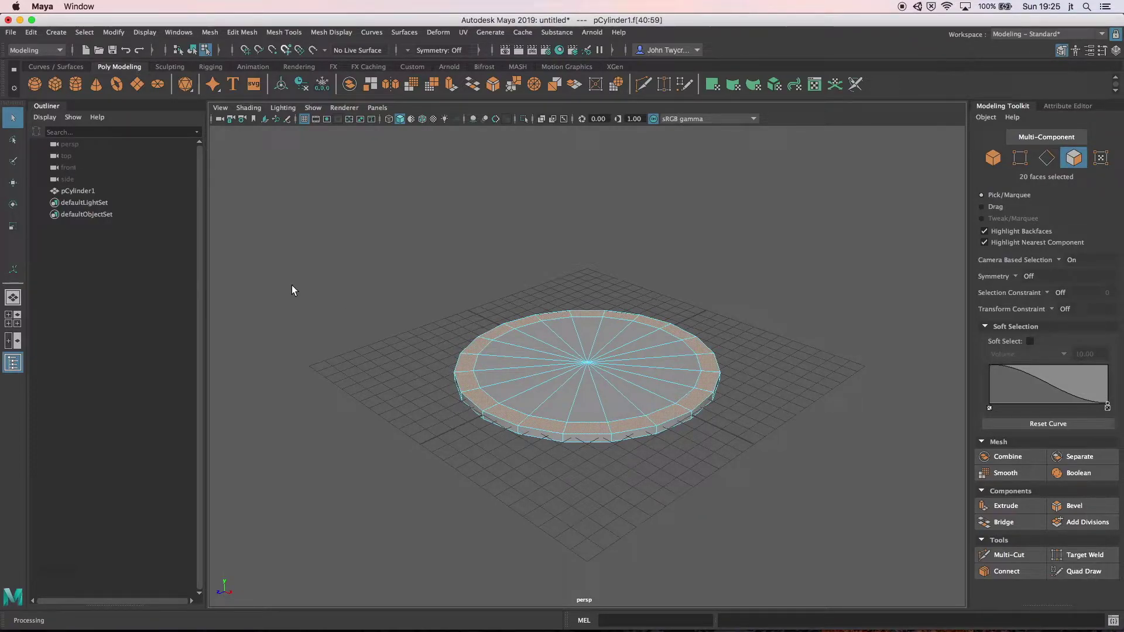
{"action": "left_click", "coordinate": [241, 33]}
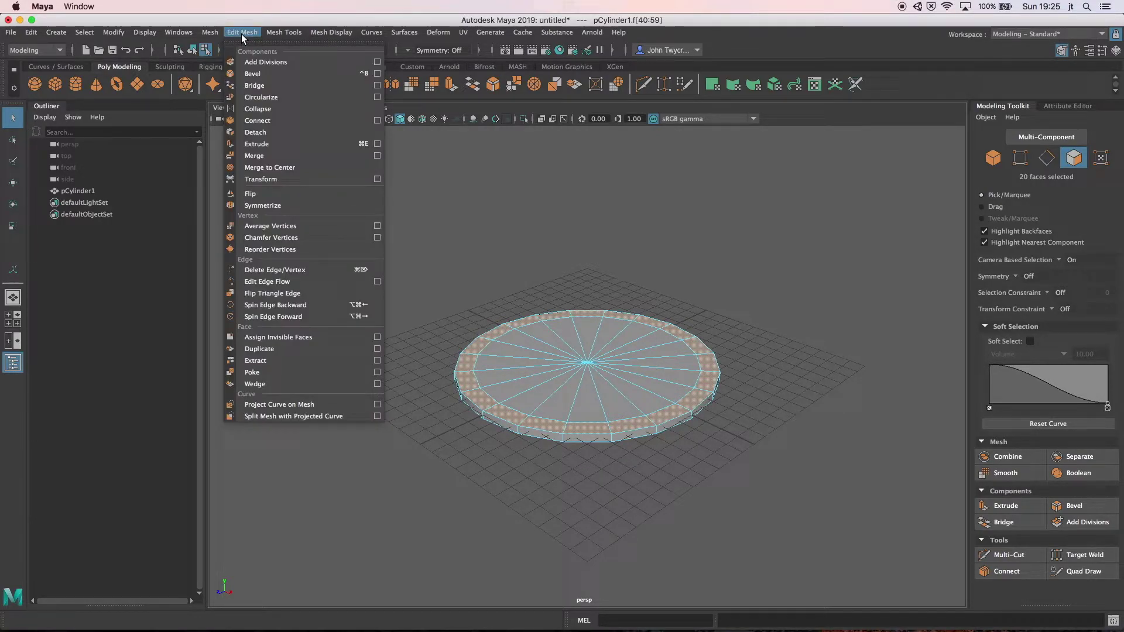
{"action": "left_click", "coordinate": [359, 146]}
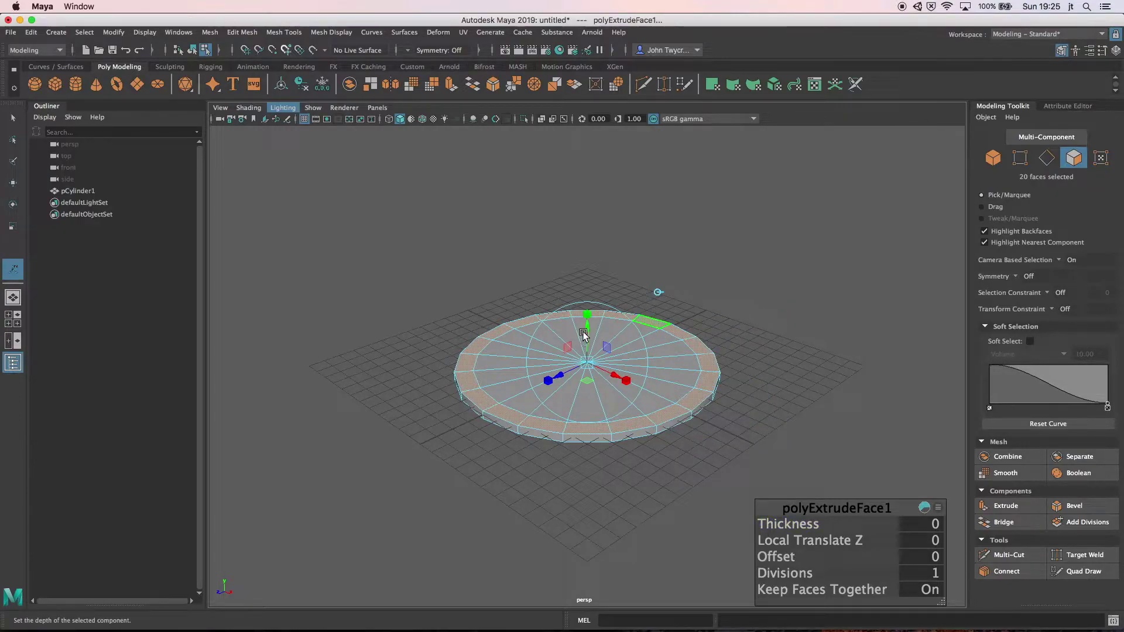
{"action": "left_click_drag", "start_coordinate": [588, 331], "coordinate": [602, 72]}
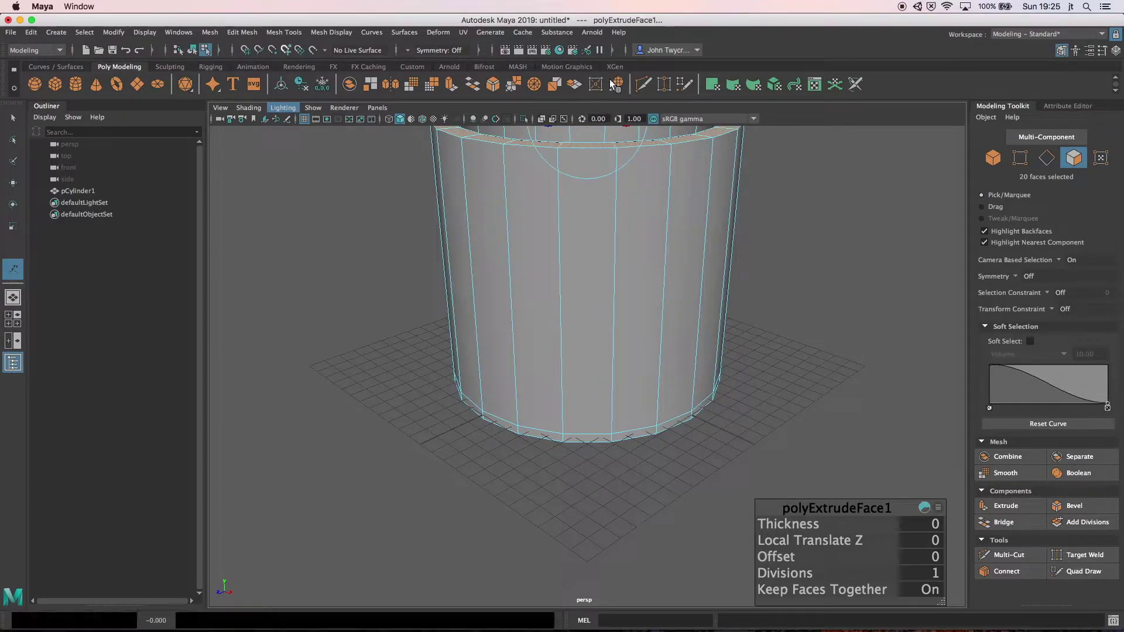
{"action": "left_click", "coordinate": [808, 203]}
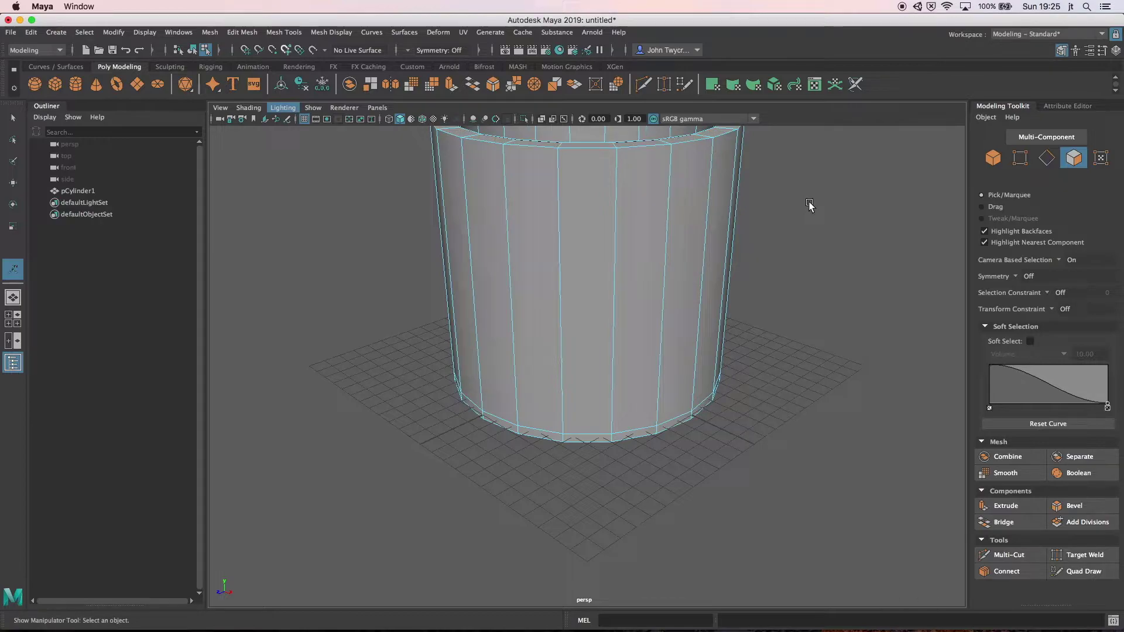
Step: End the extrusion, return to object selection and frame the whole mug in the view
{"action": "key", "text": "q"}
{"action": "key", "text": "F8"}
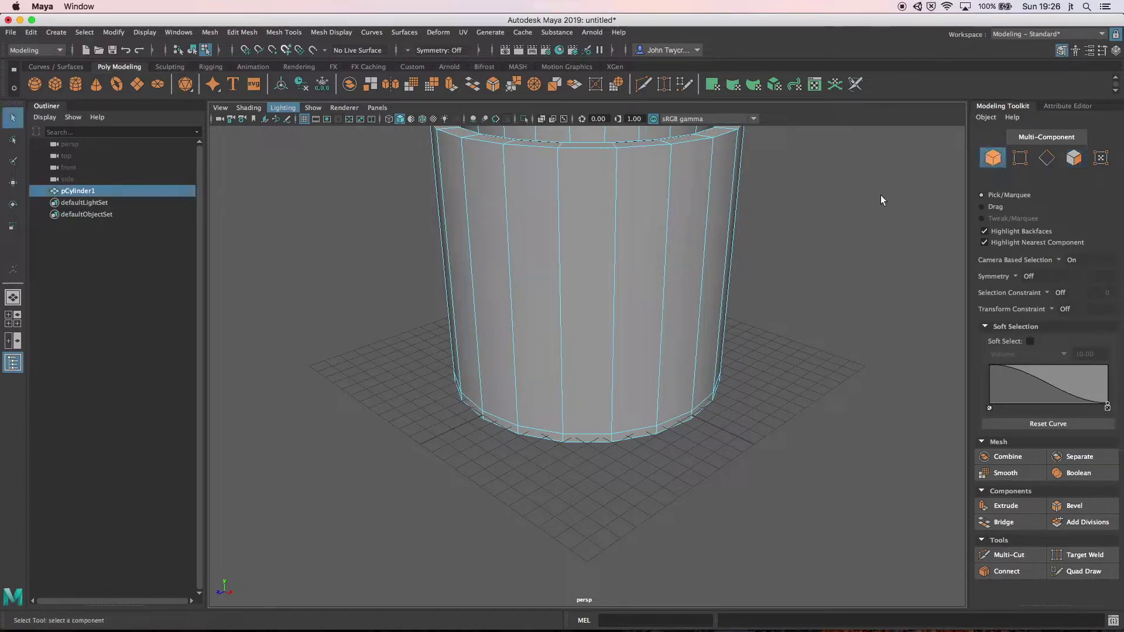
{"action": "key", "text": "f"}
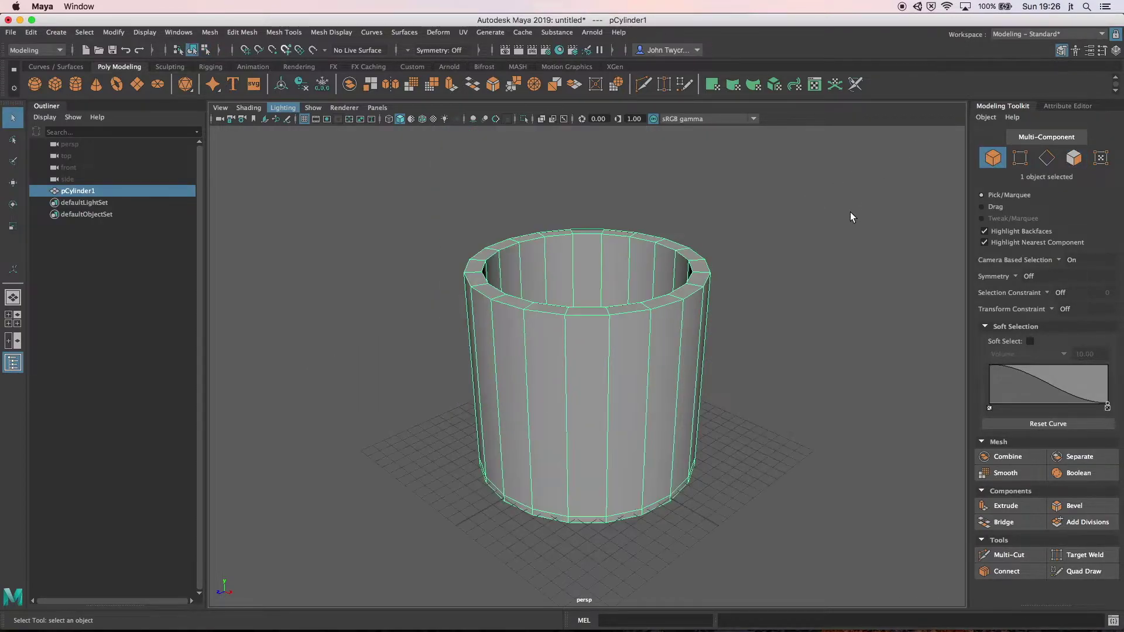
Step: Preview the mug as a smoothed mesh with and without its cage, inspect it from several angles, and return to the unsmoothed display
{"action": "left_click_drag", "start_coordinate": [875, 239], "coordinate": [740, 261], "text": "alt"}
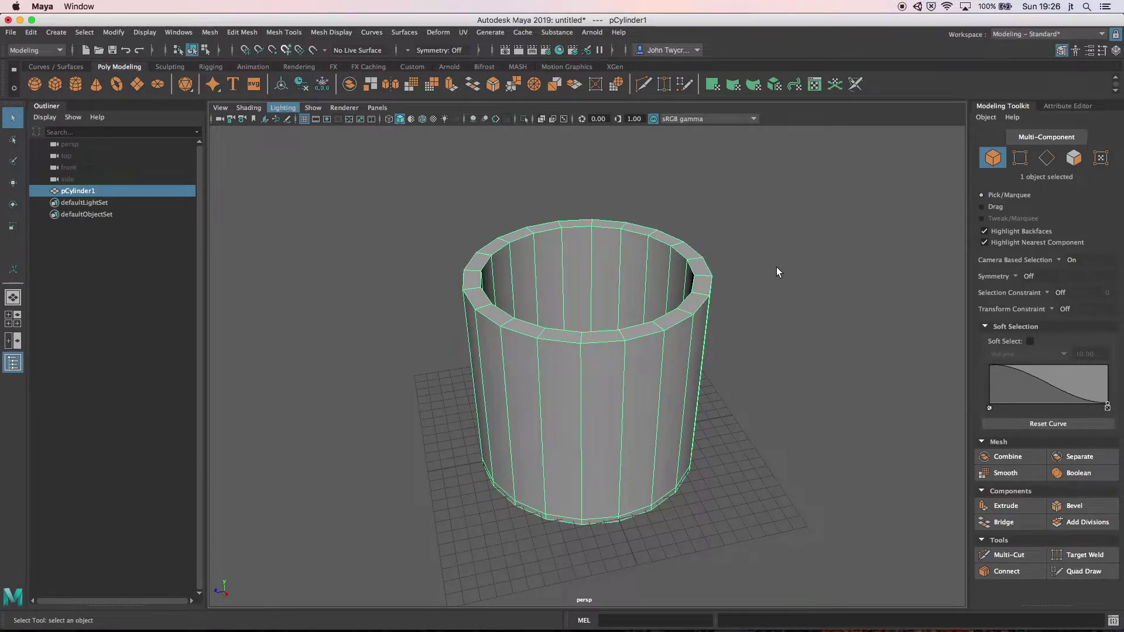
{"action": "key", "text": "2"}
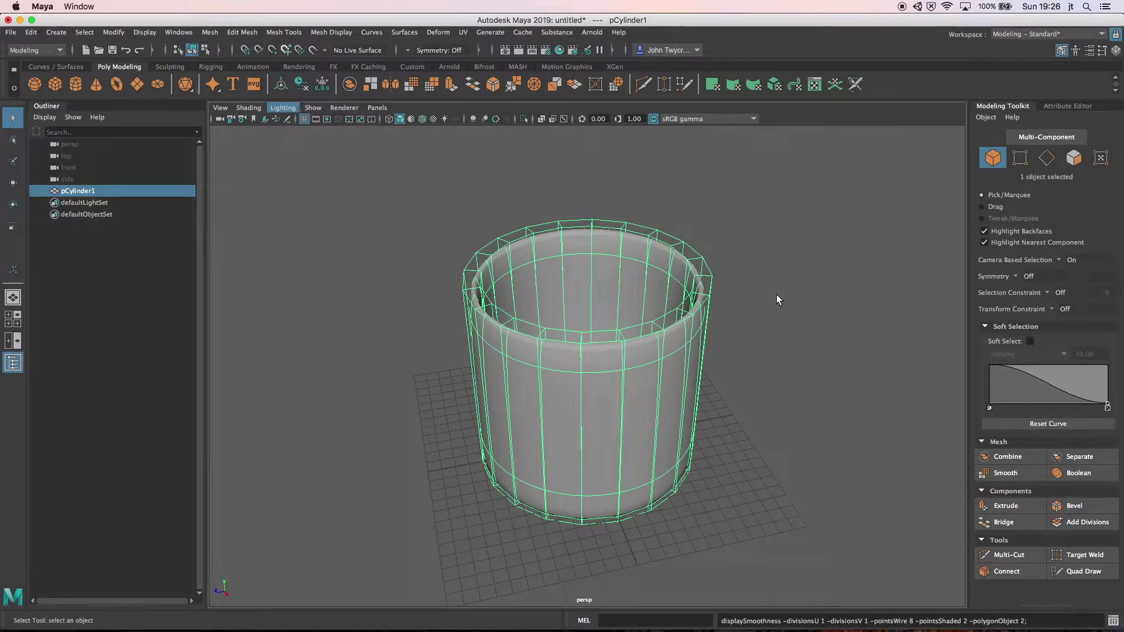
{"action": "left_click_drag", "start_coordinate": [774, 297], "coordinate": [805, 277], "text": "alt"}
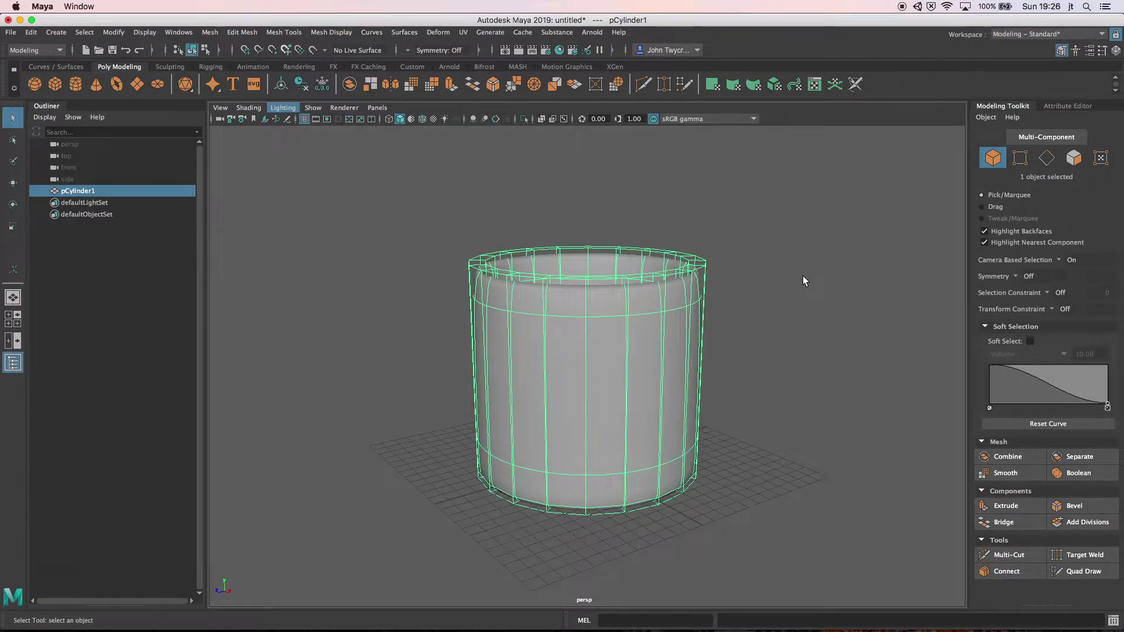
{"action": "key", "text": "3"}
{"action": "left_click_drag", "start_coordinate": [789, 300], "coordinate": [692, 376], "text": "alt"}
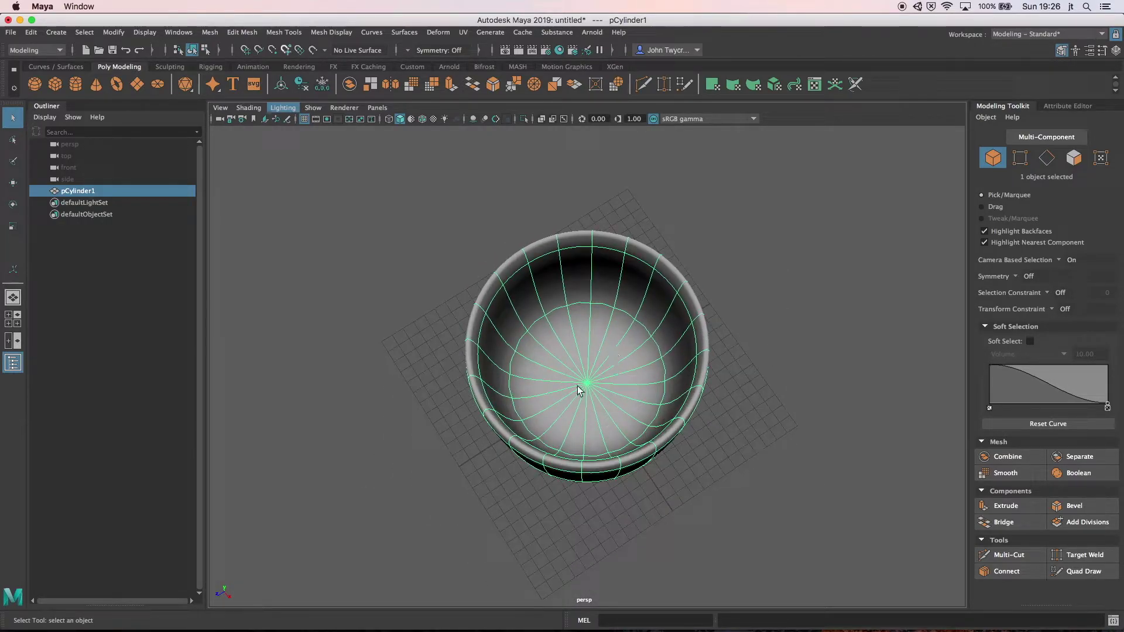
{"action": "left_click_drag", "start_coordinate": [785, 341], "coordinate": [793, 262], "text": "alt"}
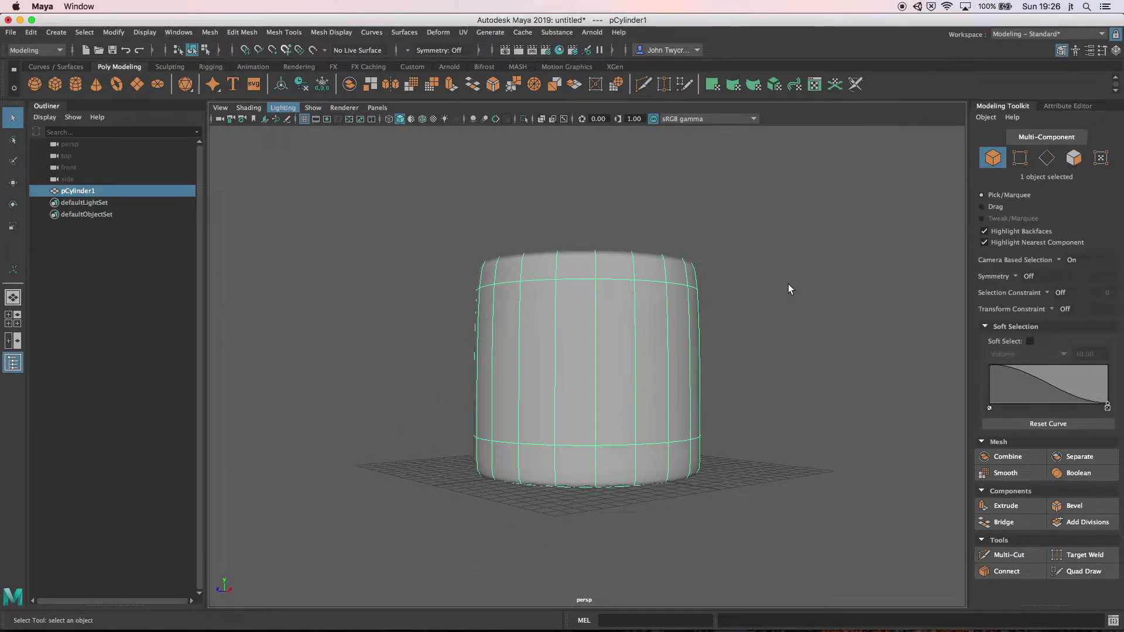
{"action": "left_click_drag", "start_coordinate": [796, 297], "coordinate": [721, 307], "text": "alt"}
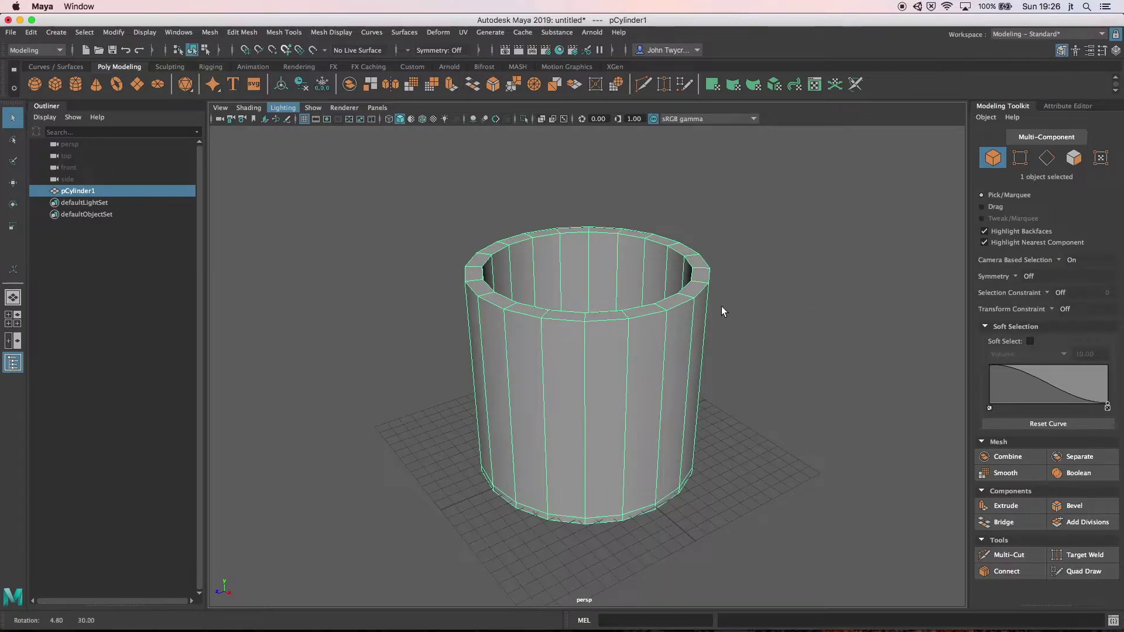
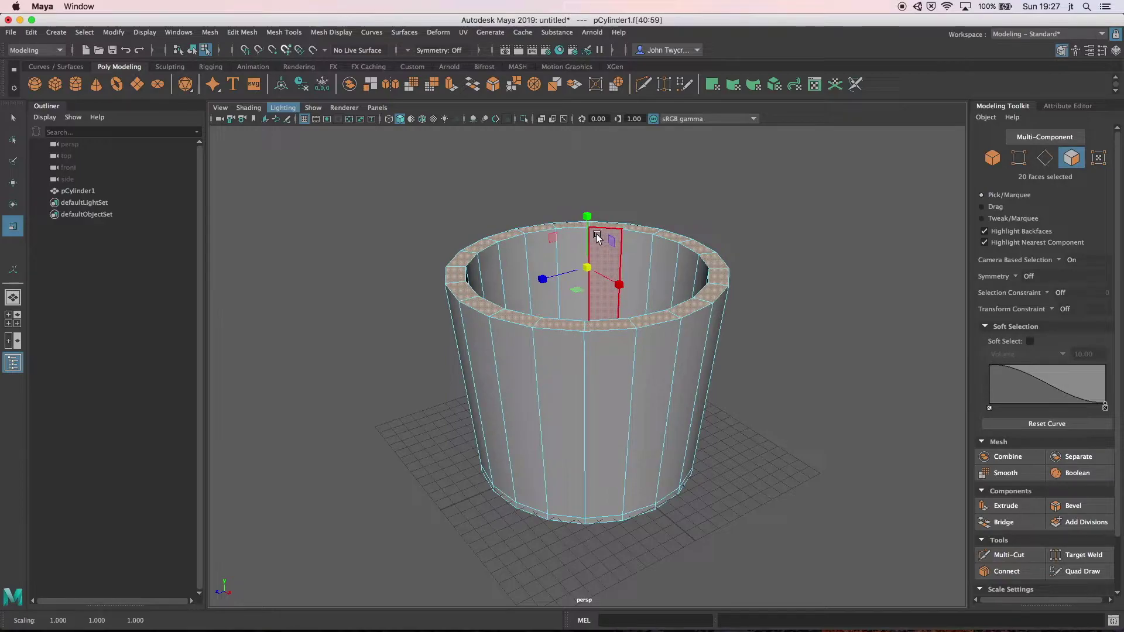
Step: Move the ring of rim faces straight up along Y to make the mug taller
{"action": "key", "text": "w"}
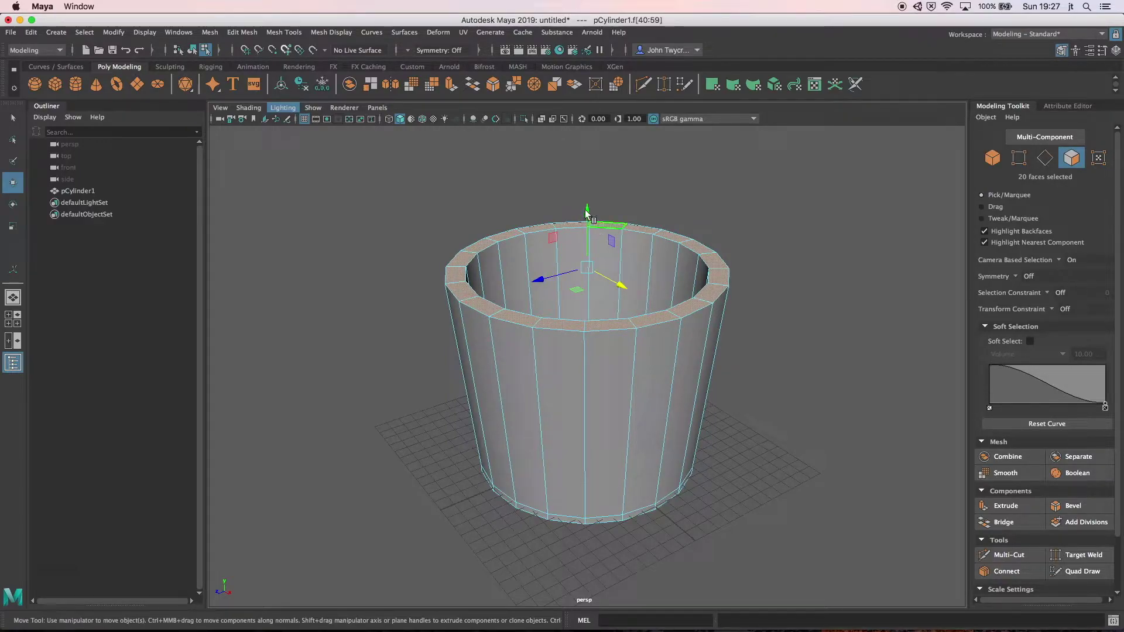
{"action": "left_click_drag", "start_coordinate": [589, 214], "coordinate": [590, 174]}
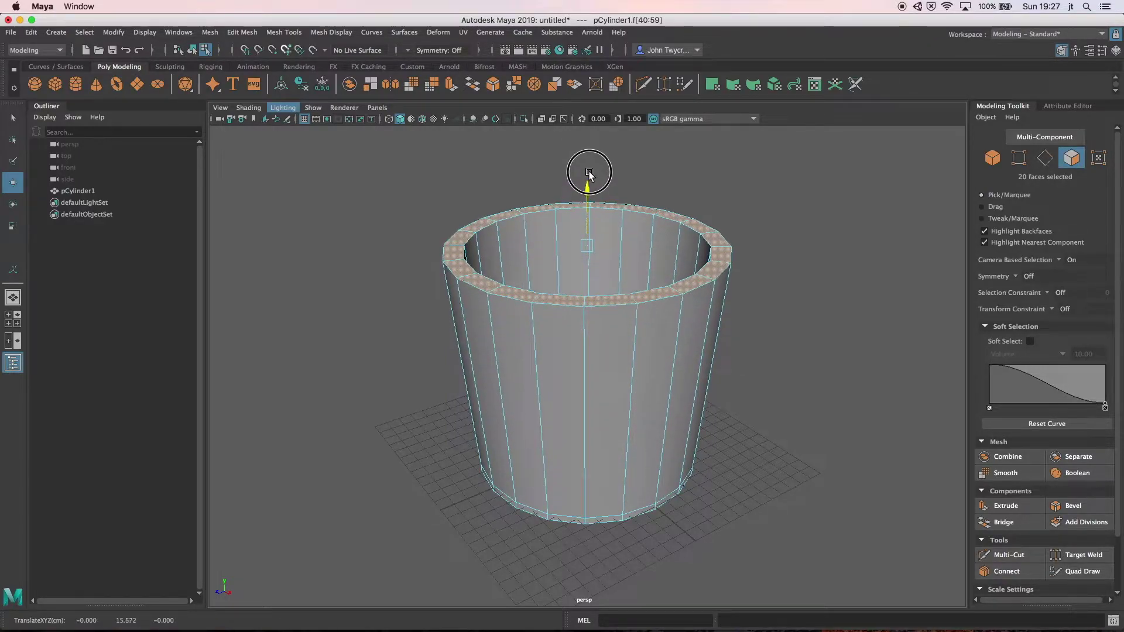
{"action": "left_click_drag", "start_coordinate": [768, 278], "coordinate": [861, 305], "text": "alt"}
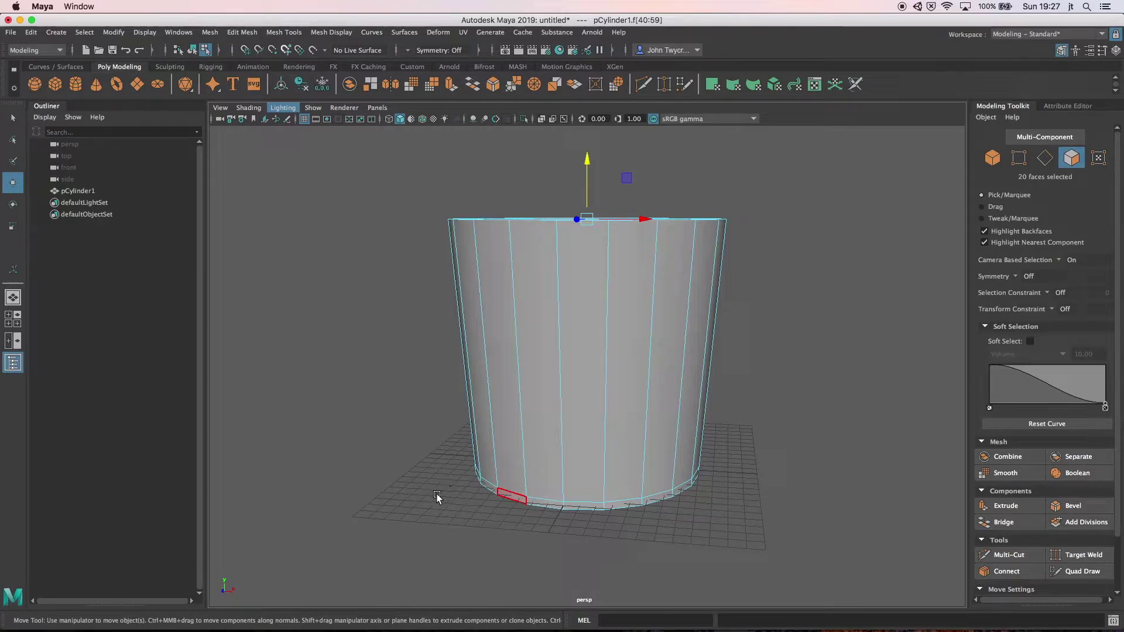
Step: Select the inner edge loop on the mug's underside and scale it uniformly outward until it leaves a narrow rim
{"action": "left_click_drag", "start_coordinate": [438, 496], "coordinate": [445, 434], "text": "alt"}
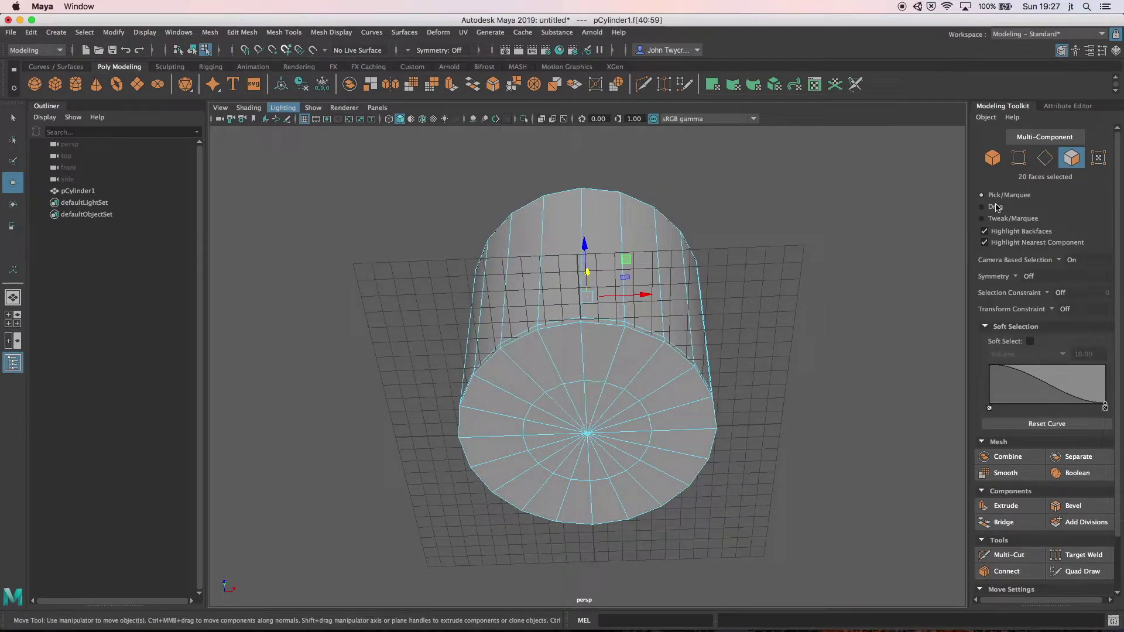
{"action": "key", "text": "F10"}
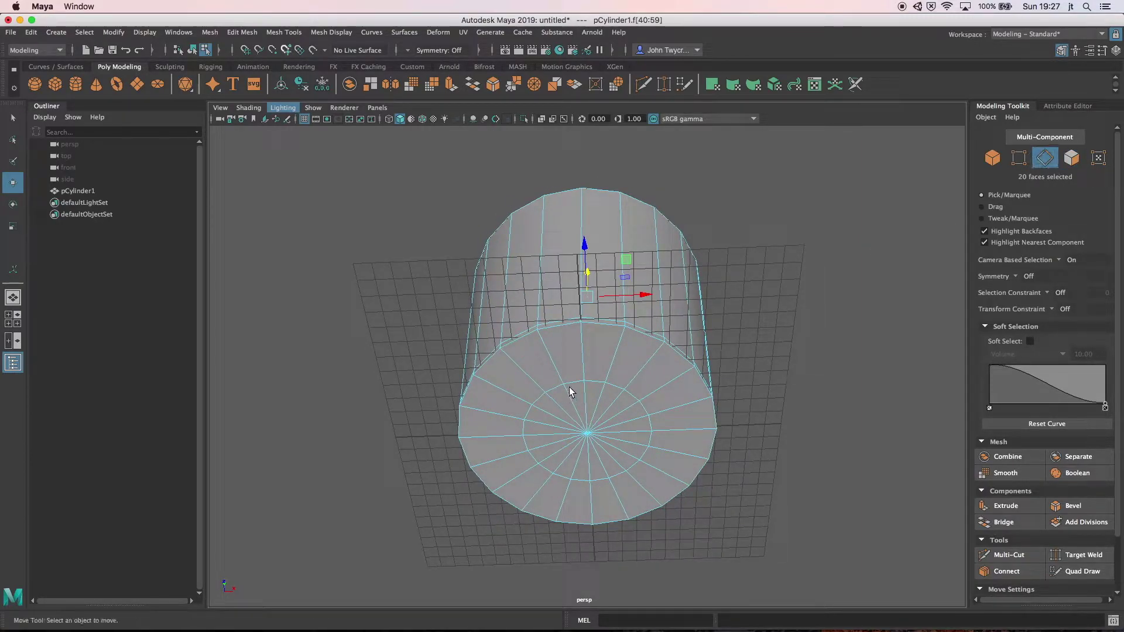
{"action": "left_click", "coordinate": [571, 384]}
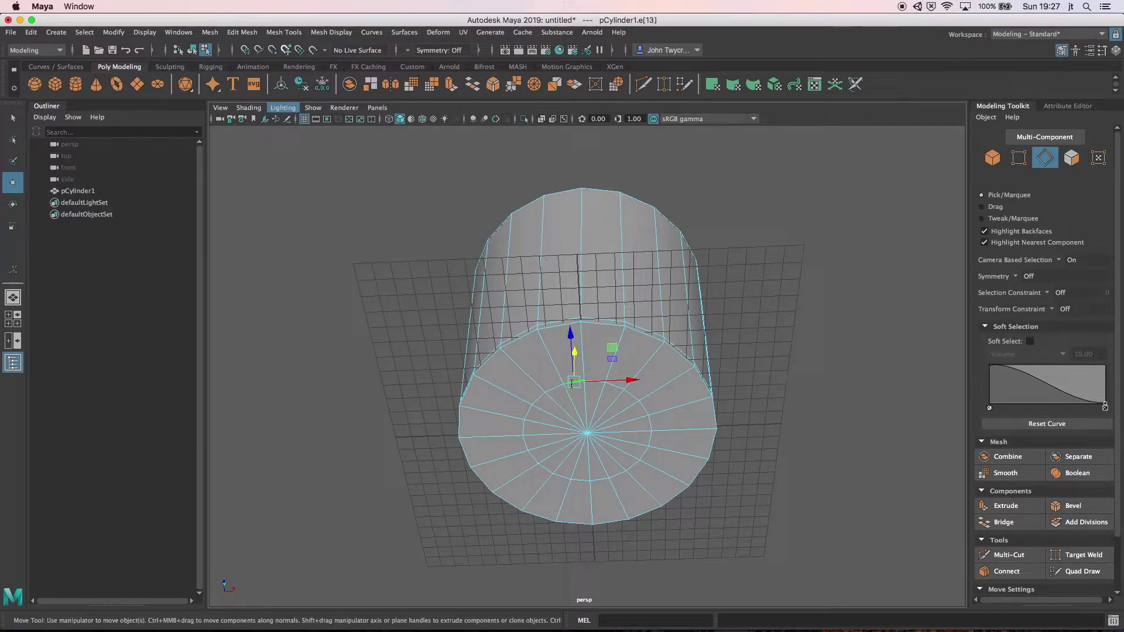
{"action": "double_click", "coordinate": [555, 391]}
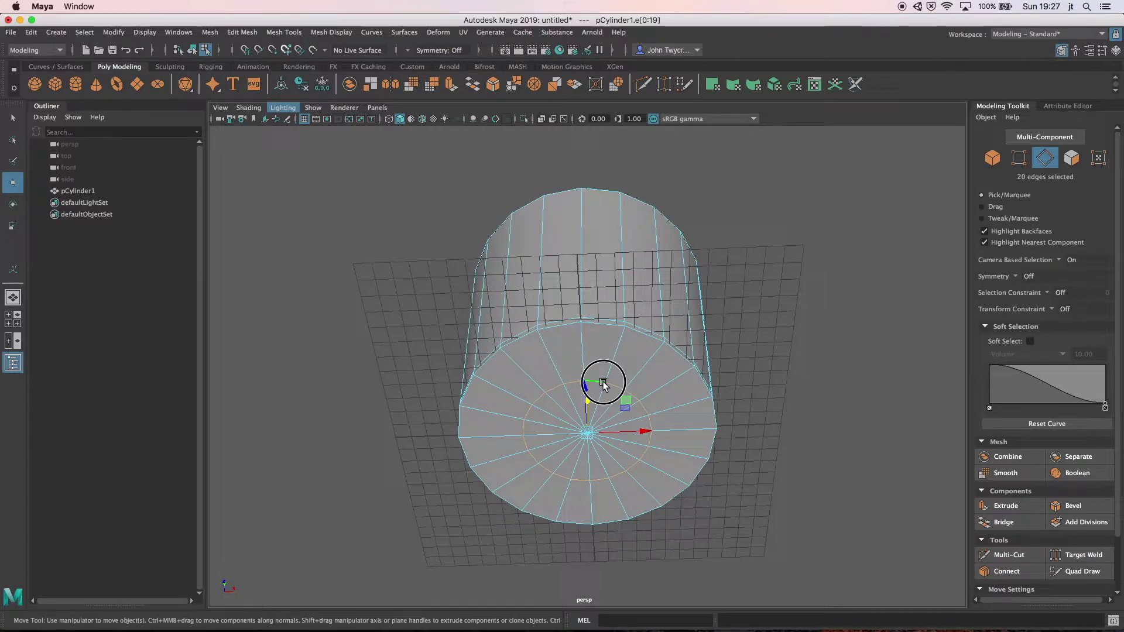
{"action": "left_click", "coordinate": [64, 215]}
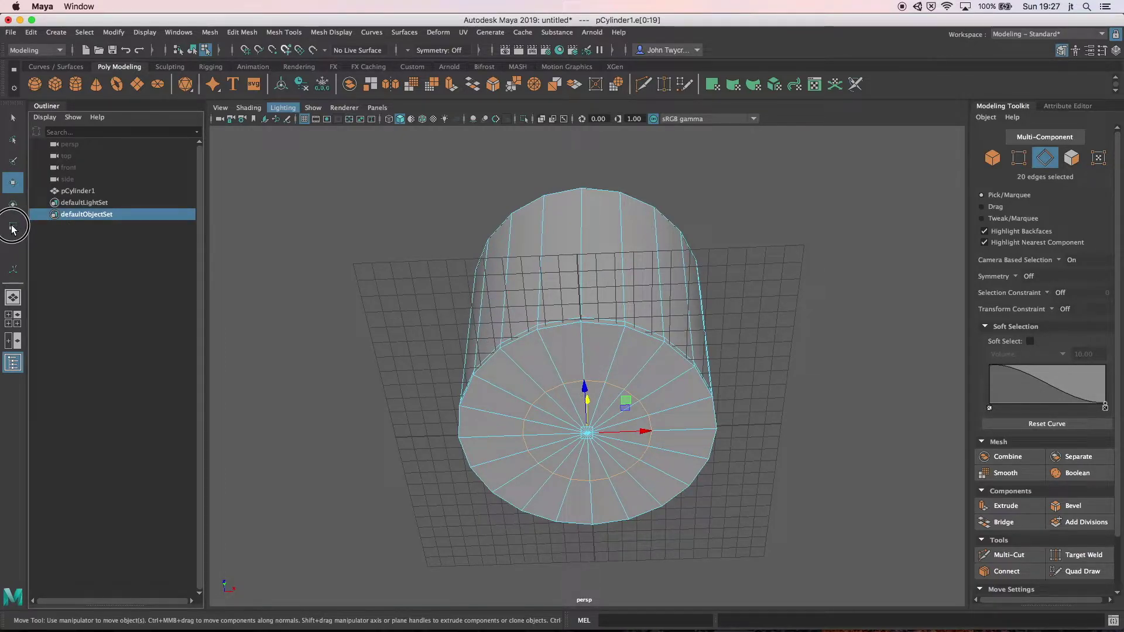
{"action": "left_click", "coordinate": [13, 228]}
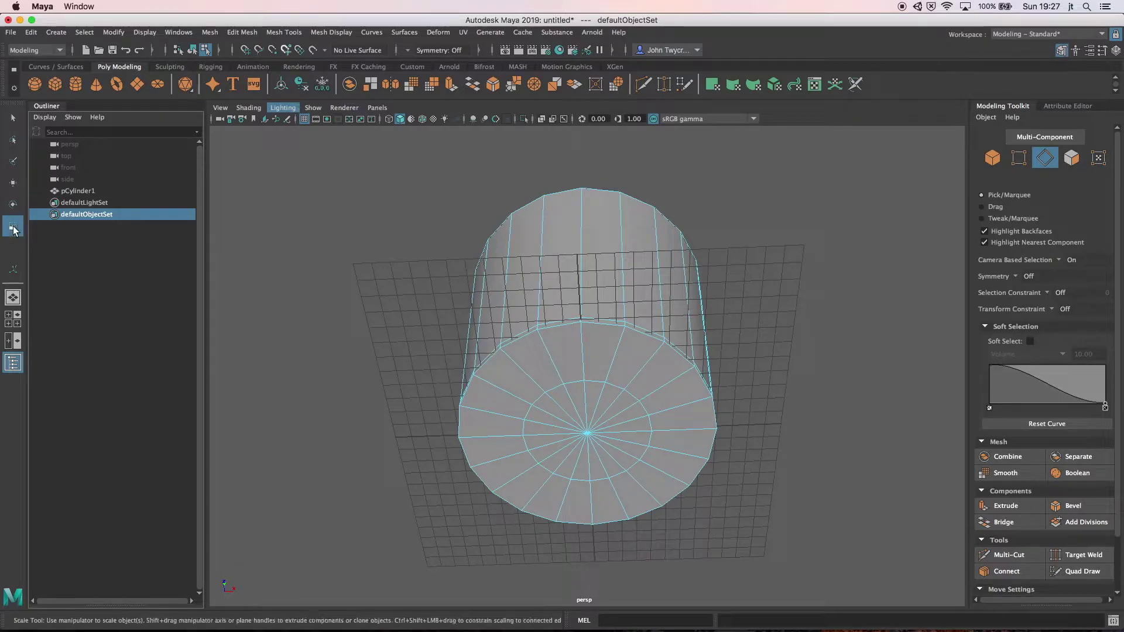
{"action": "left_click", "coordinate": [572, 384]}
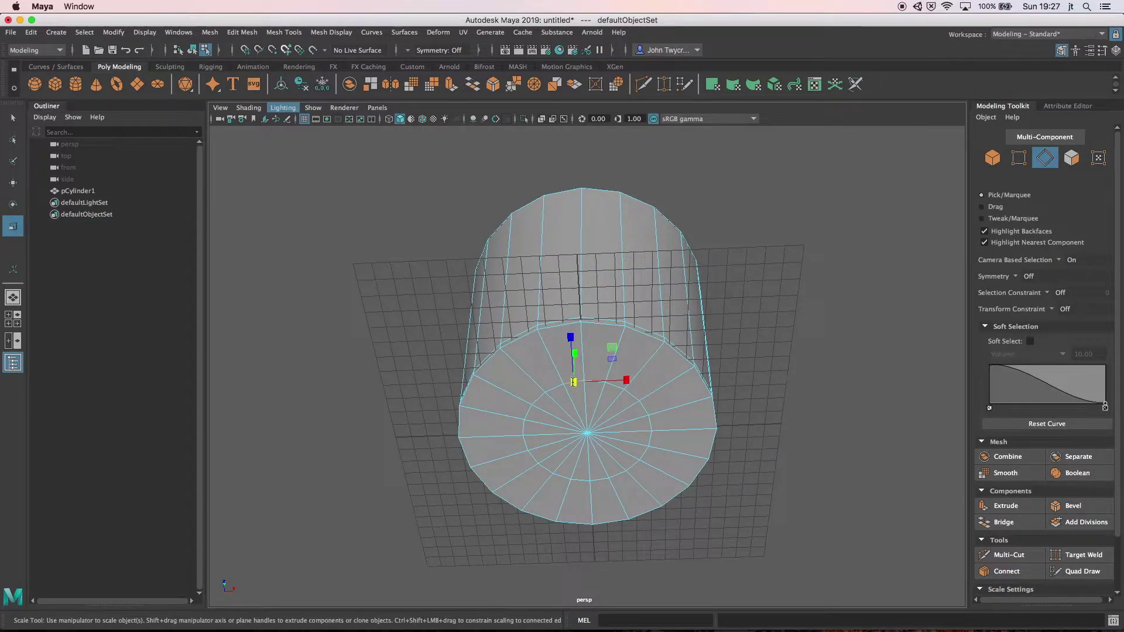
{"action": "double_click", "coordinate": [557, 386]}
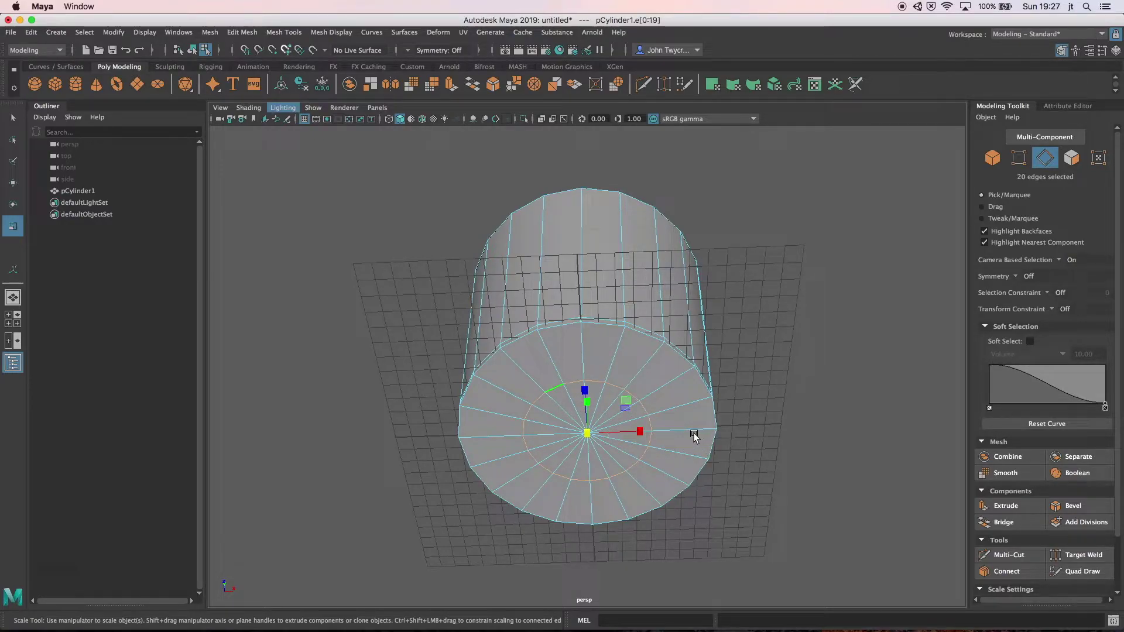
{"action": "left_click_drag", "start_coordinate": [590, 438], "coordinate": [666, 431]}
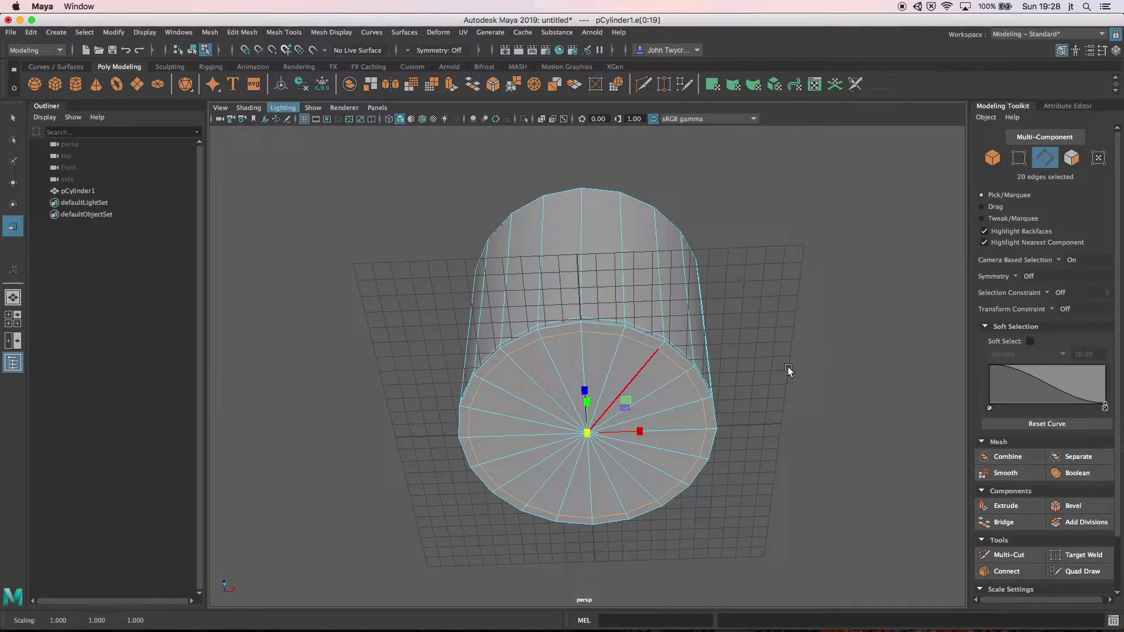
Step: Switch to face selection and select all the triangular faces inside the narrow rim on the mug's underside
{"action": "left_click_drag", "start_coordinate": [787, 373], "coordinate": [748, 368], "text": "alt"}
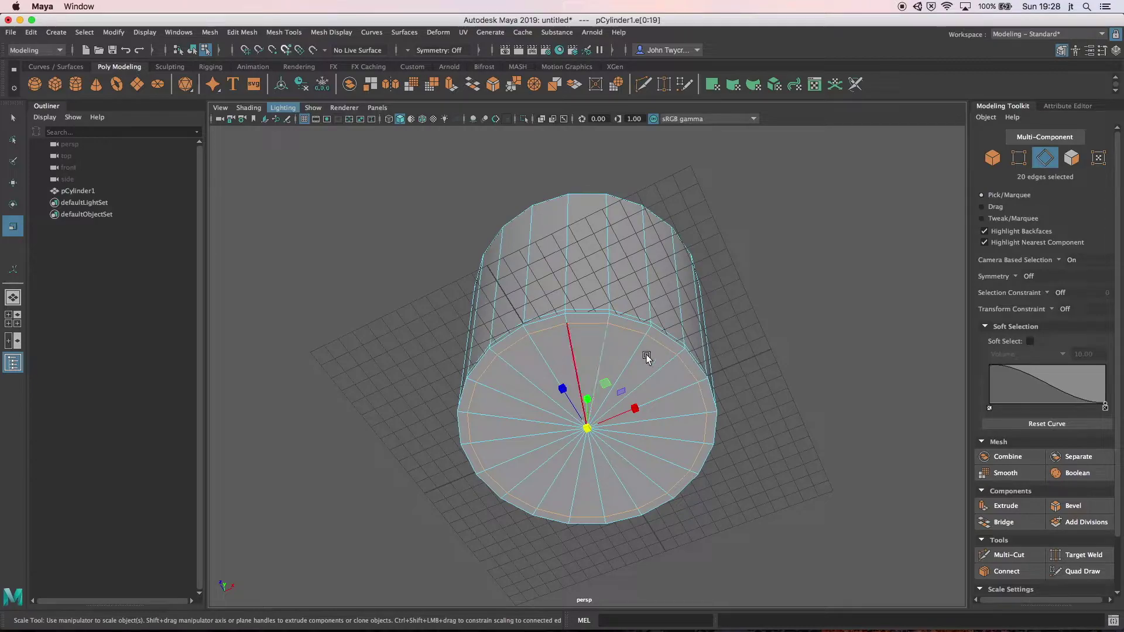
{"action": "left_click", "coordinate": [1072, 158]}
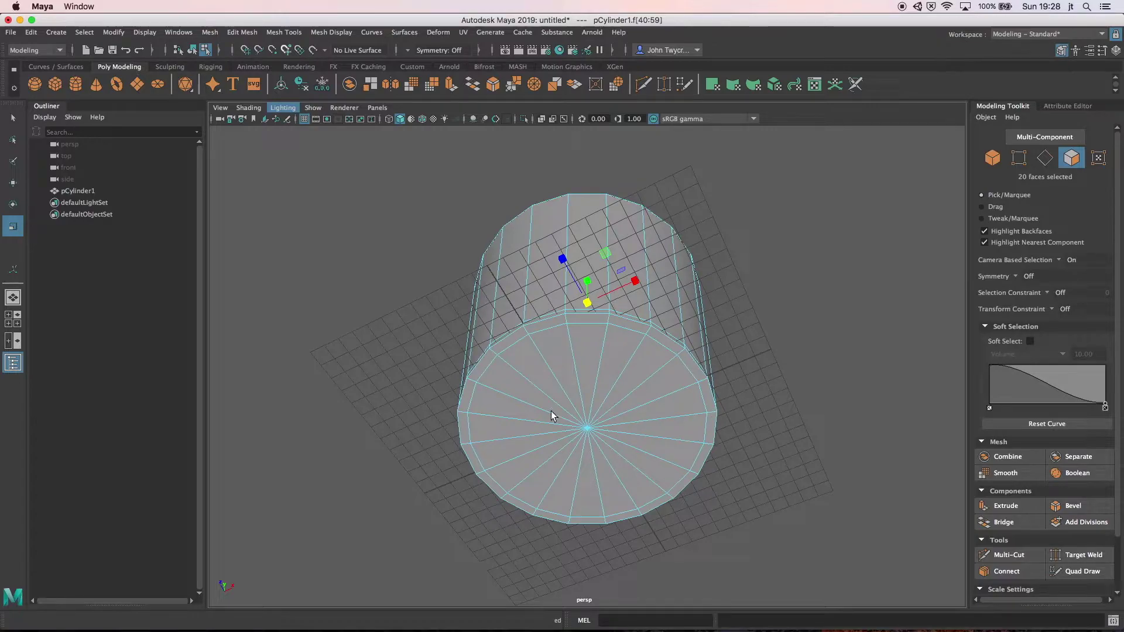
{"action": "left_click_drag", "start_coordinate": [534, 380], "coordinate": [637, 462]}
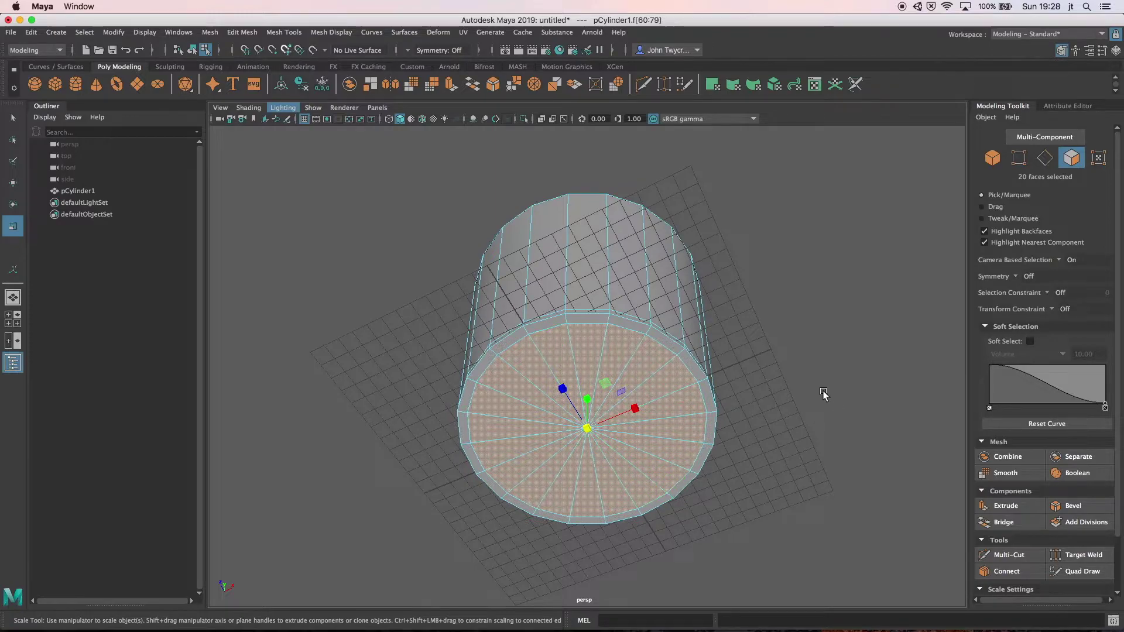
Step: Set camera-based selection to Off and select the mug's floor faces from above, through to the underside
{"action": "left_click_drag", "start_coordinate": [824, 394], "coordinate": [824, 523], "text": "alt"}
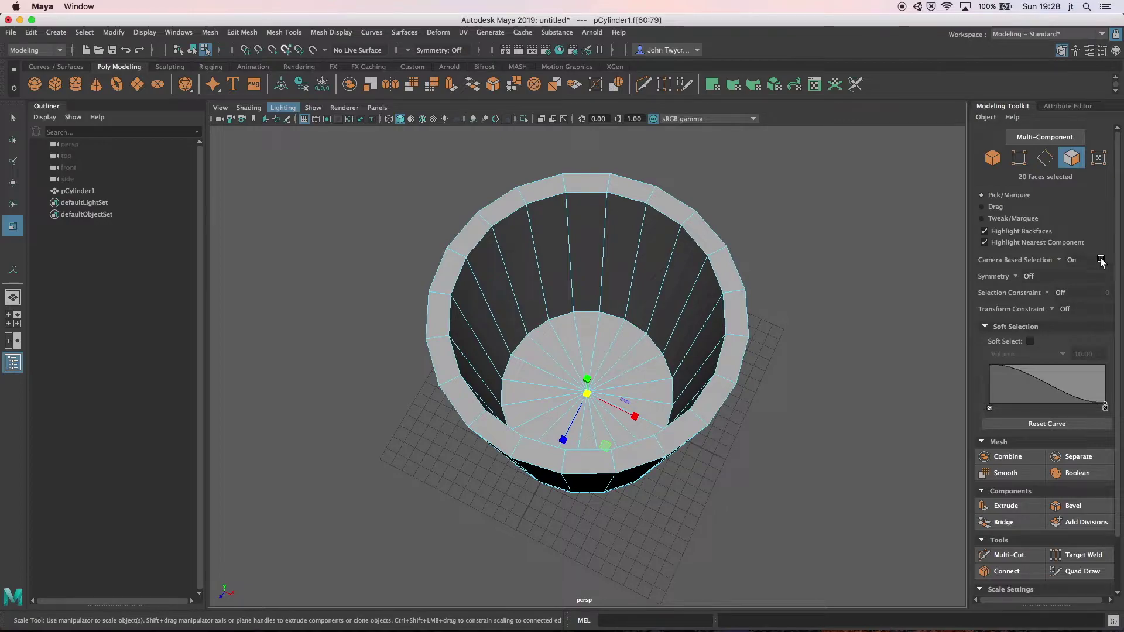
{"action": "left_click", "coordinate": [1060, 260]}
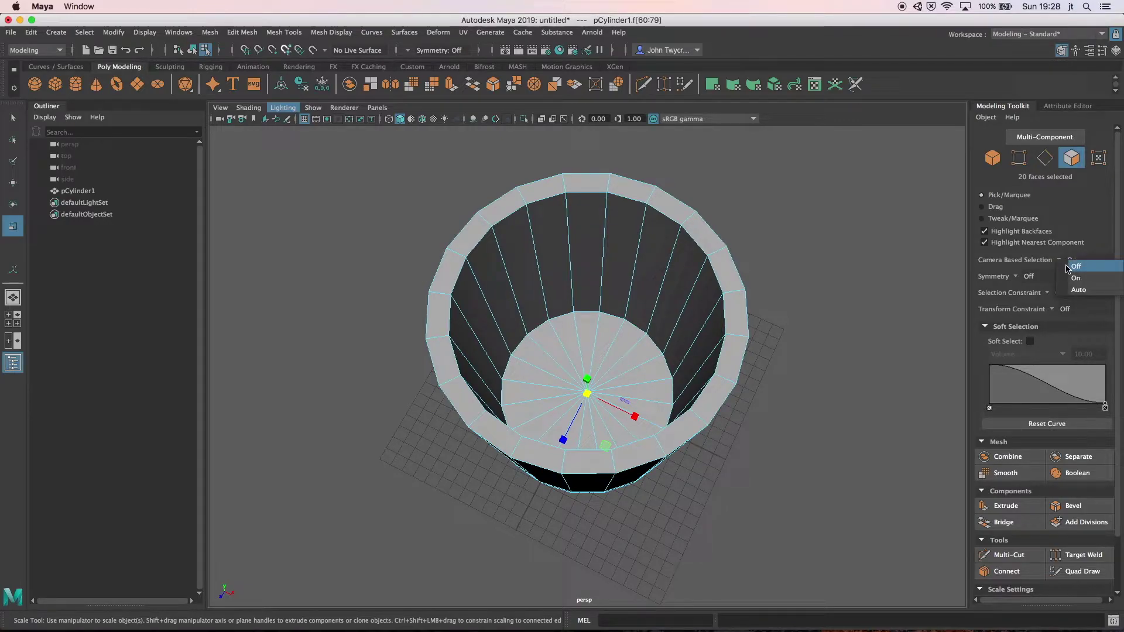
{"action": "left_click", "coordinate": [1076, 267]}
{"action": "left_click_drag", "start_coordinate": [547, 356], "coordinate": [628, 412]}
{"action": "left_click_drag", "start_coordinate": [823, 426], "coordinate": [831, 269], "text": "alt"}
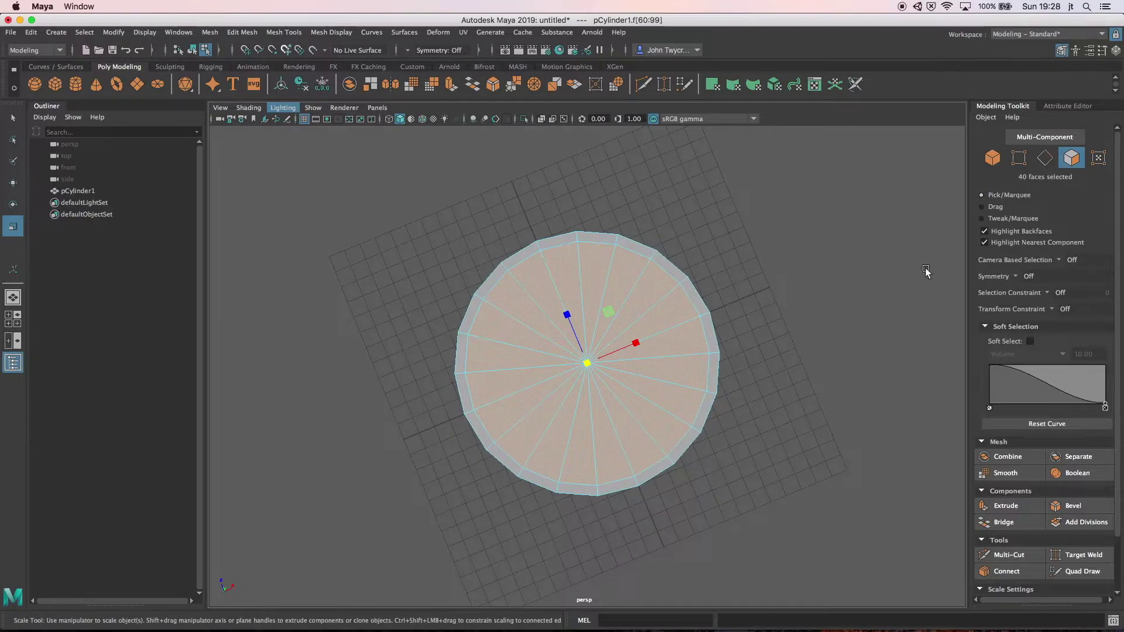
Step: Set camera-based selection to On and reselect only the triangular faces inside the rim of the mug's underside
{"action": "left_click", "coordinate": [1060, 259]}
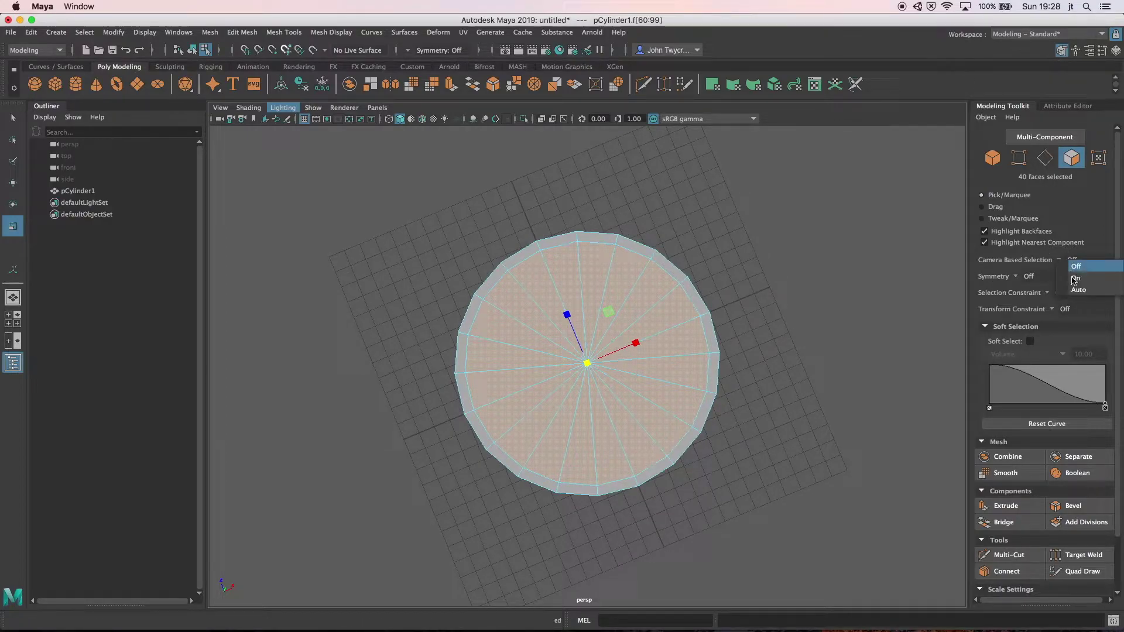
{"action": "left_click", "coordinate": [1072, 278]}
{"action": "left_click_drag", "start_coordinate": [651, 316], "coordinate": [552, 390]}
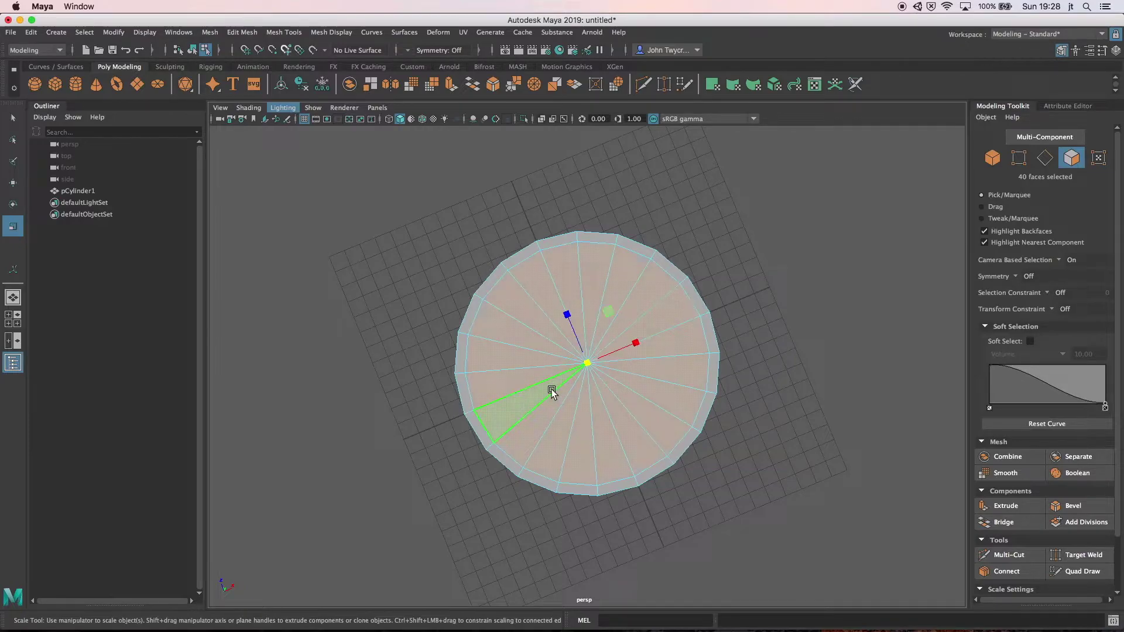
{"action": "left_click_drag", "start_coordinate": [828, 346], "coordinate": [808, 354], "text": "alt"}
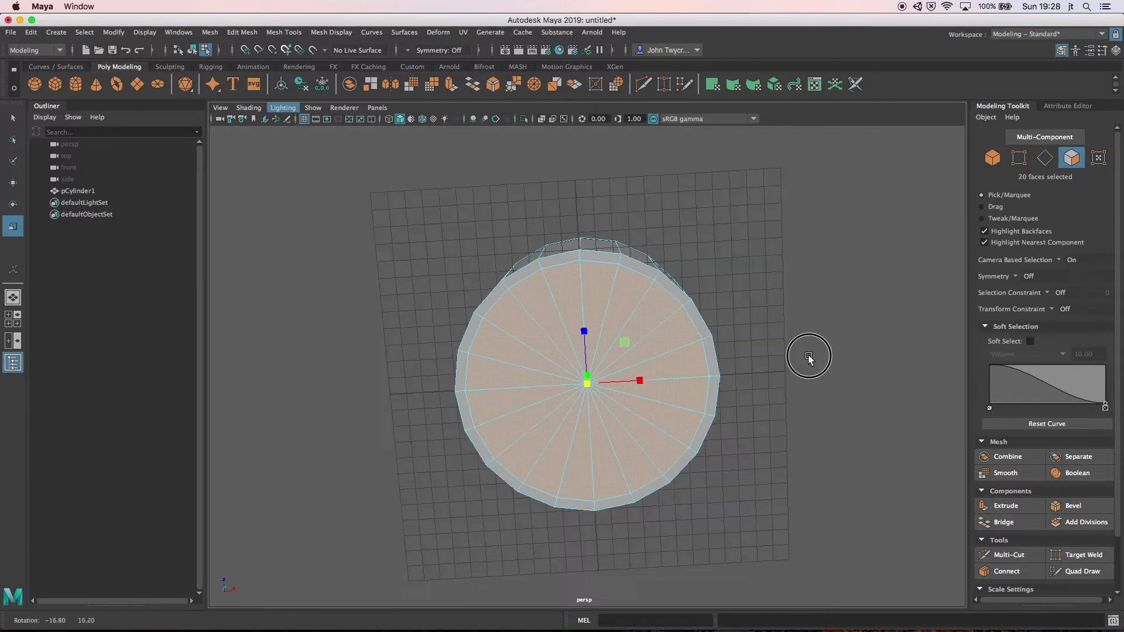
Step: Extrude the selected underside faces and move them slightly upward along world Y to recess the mug's base
{"action": "left_click", "coordinate": [237, 34]}
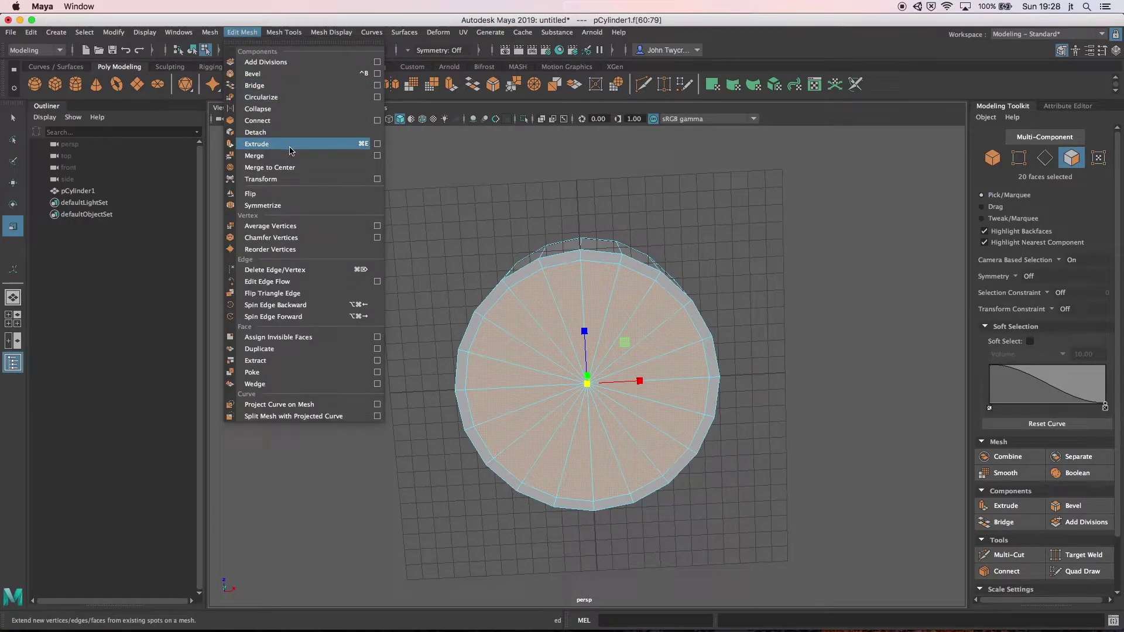
{"action": "left_click", "coordinate": [355, 146]}
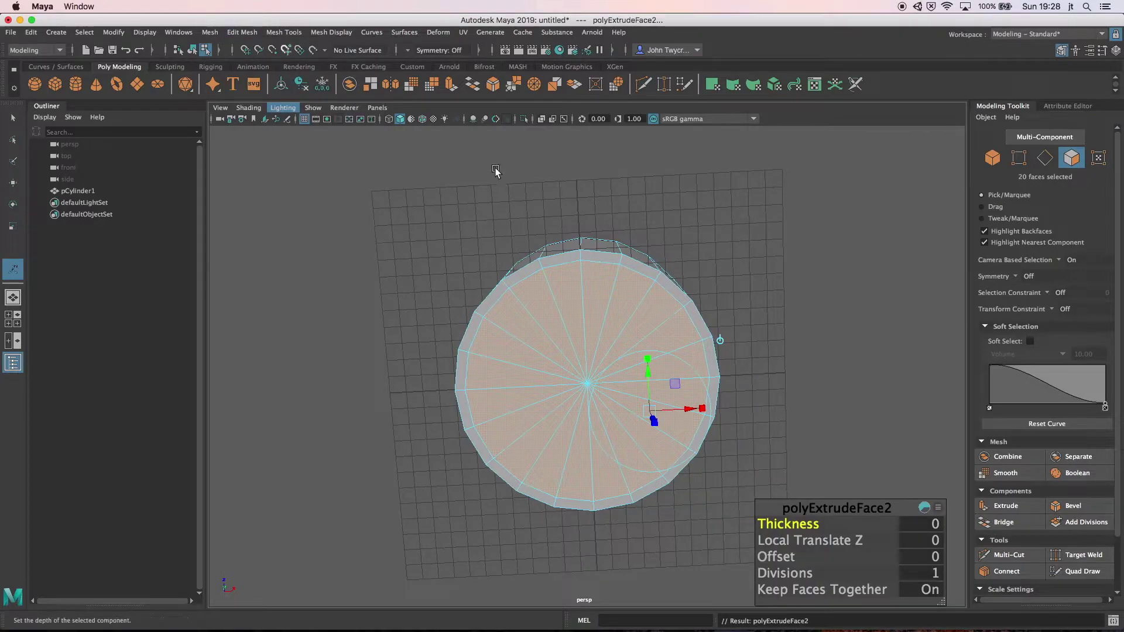
{"action": "left_click_drag", "start_coordinate": [537, 155], "coordinate": [455, 232], "text": "alt"}
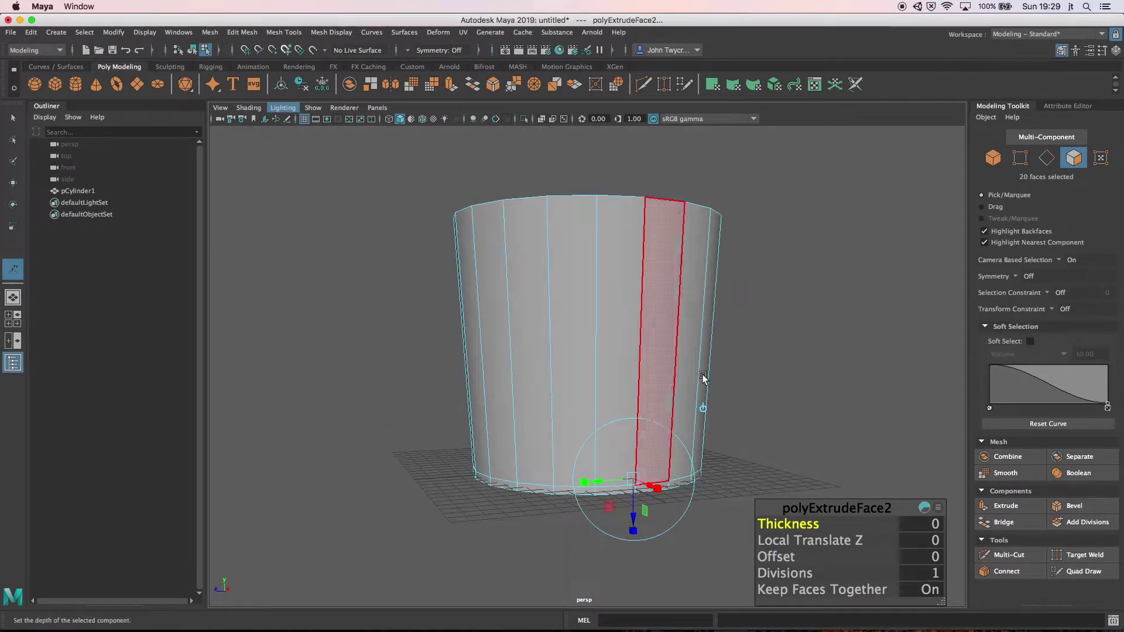
{"action": "left_click", "coordinate": [657, 400]}
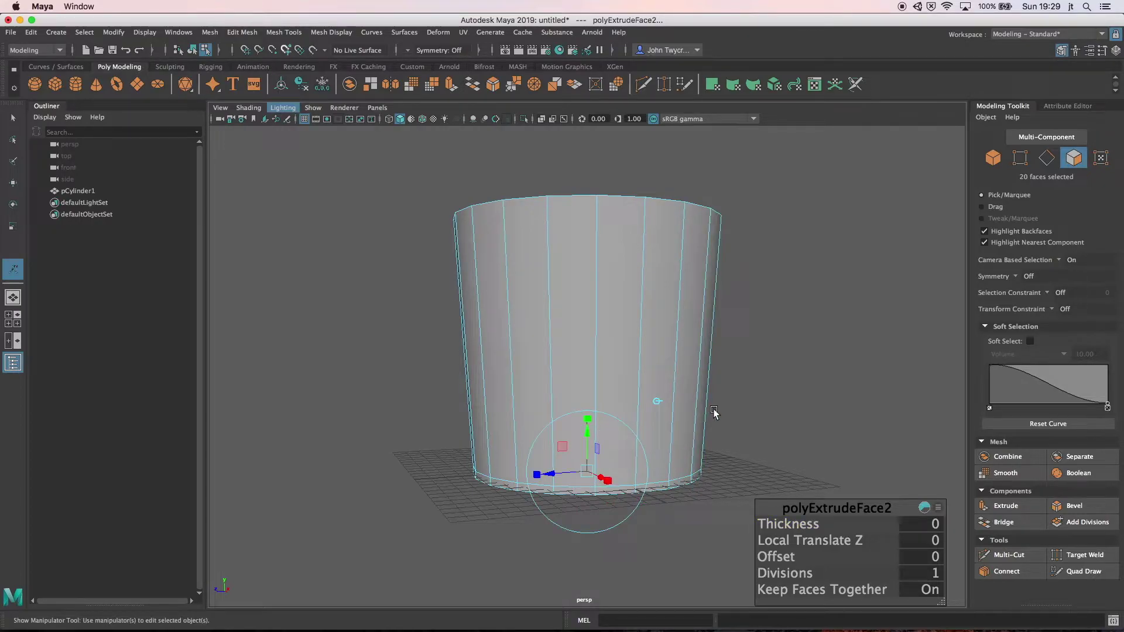
{"action": "left_click", "coordinate": [588, 434]}
{"action": "left_click_drag", "start_coordinate": [588, 434], "coordinate": [589, 433]}
{"action": "left_click_drag", "start_coordinate": [553, 538], "coordinate": [502, 464], "text": "alt"}
{"action": "mouse_move", "coordinate": [588, 431]}
{"action": "left_mouse_down", "text": "alt"}
{"action": "mouse_move", "coordinate": [589, 453]}
{"action": "mouse_move", "coordinate": [589, 433]}
{"action": "left_mouse_up", "text": "alt"}
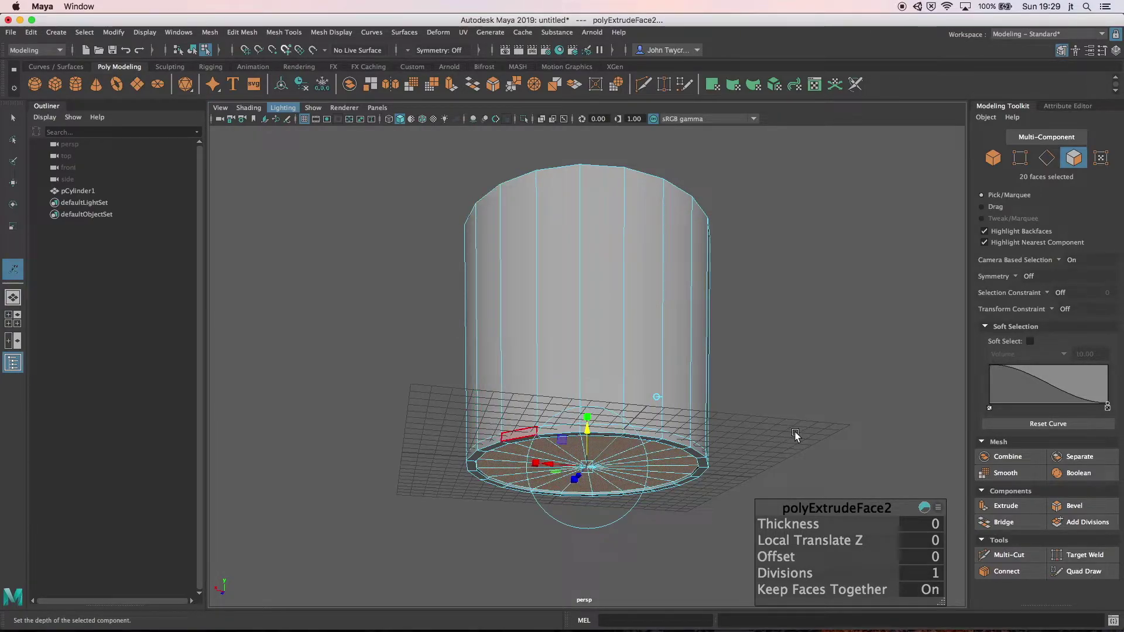
Step: Return to object selection, turn on smooth mesh preview for the mug, and deselect it
{"action": "left_click", "coordinate": [996, 163]}
{"action": "left_click_drag", "start_coordinate": [823, 296], "coordinate": [669, 428], "text": "alt"}
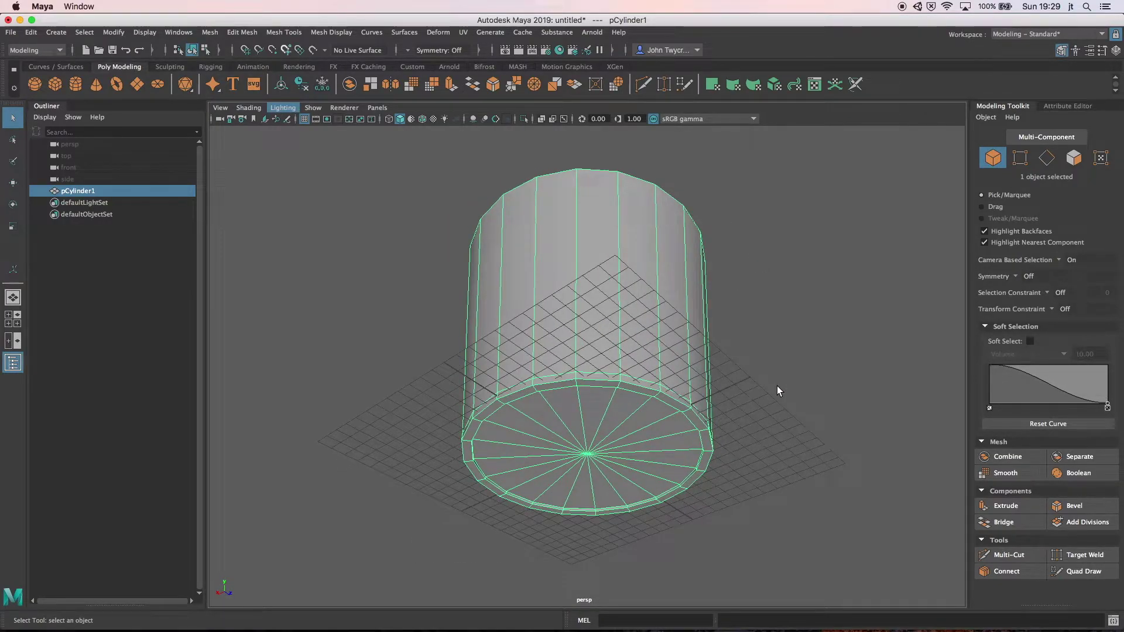
{"action": "key", "text": "3"}
{"action": "left_click_drag", "start_coordinate": [768, 410], "coordinate": [671, 491], "text": "alt"}
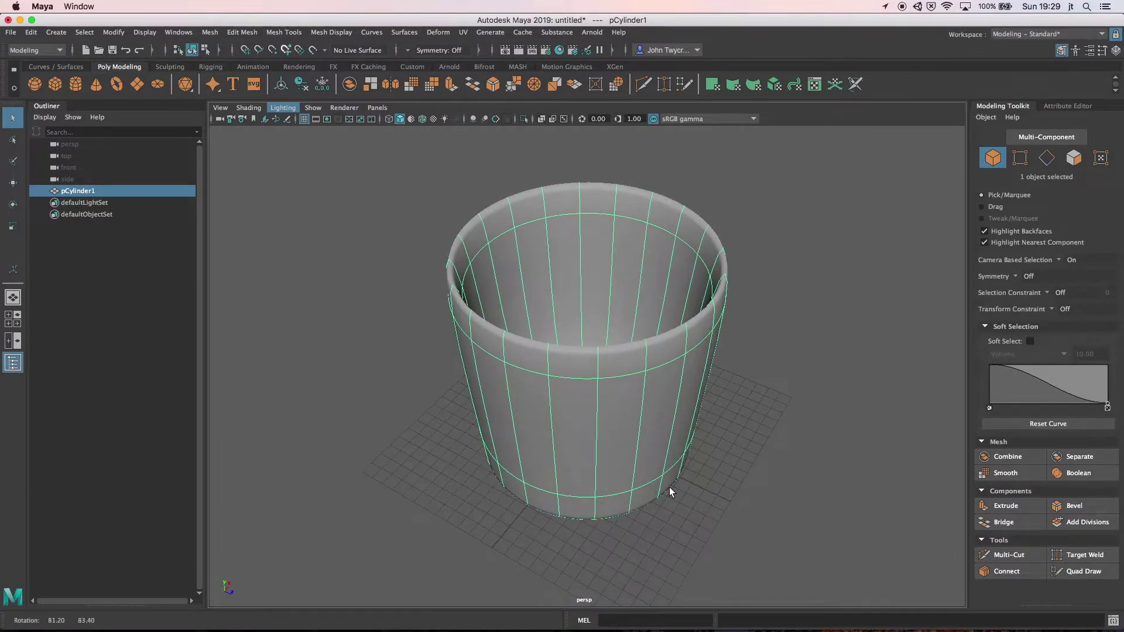
{"action": "left_click", "coordinate": [797, 434]}
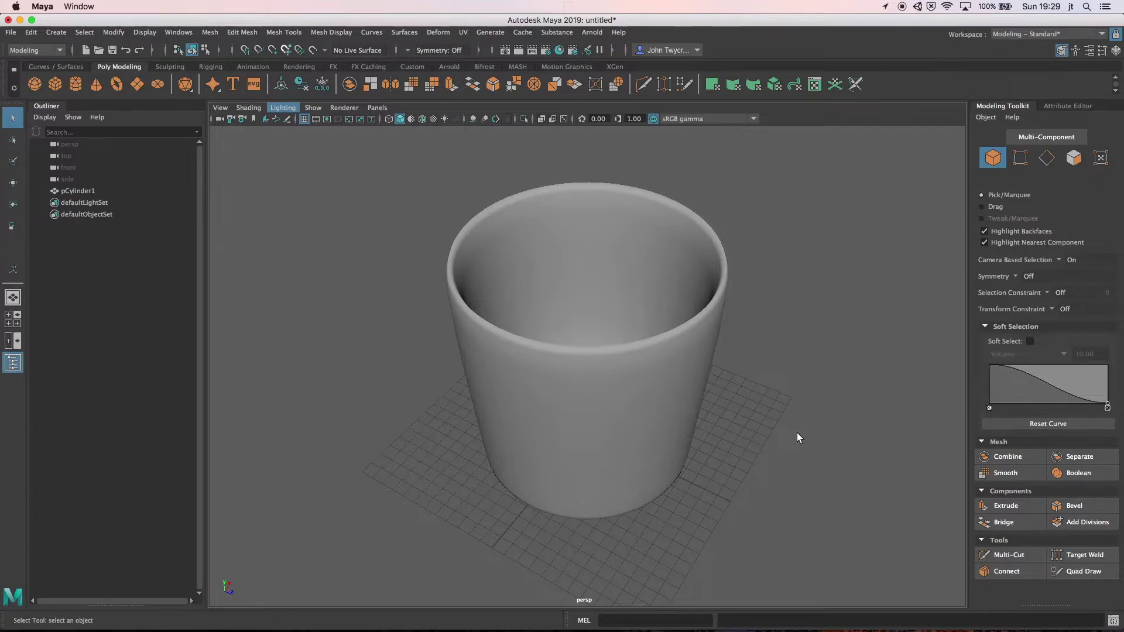
{"action": "left_click_drag", "start_coordinate": [824, 426], "coordinate": [898, 399], "text": "alt"}
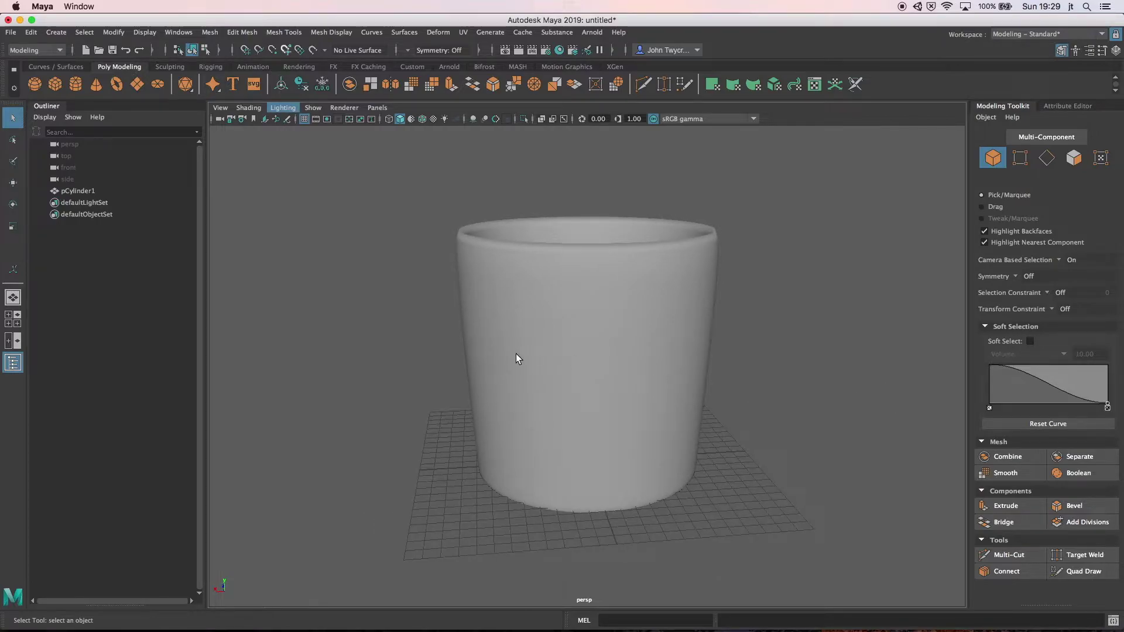
Step: Create a second polygon cylinder for the handle and move it about 11 units along X, beside the mug
{"action": "left_click", "coordinate": [74, 86]}
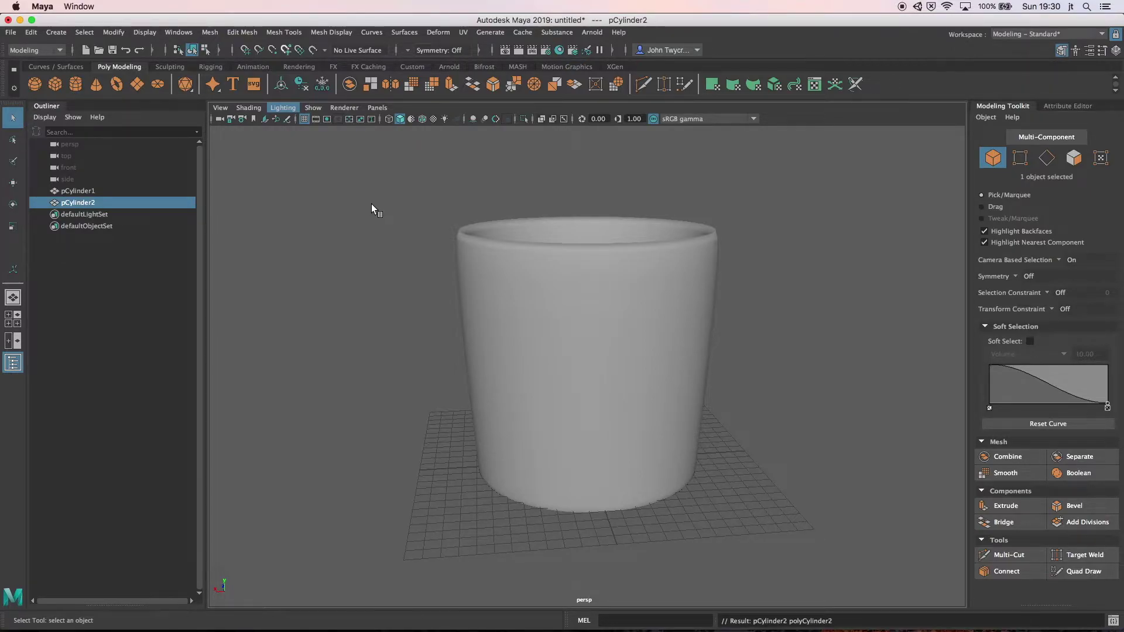
{"action": "key", "text": "w"}
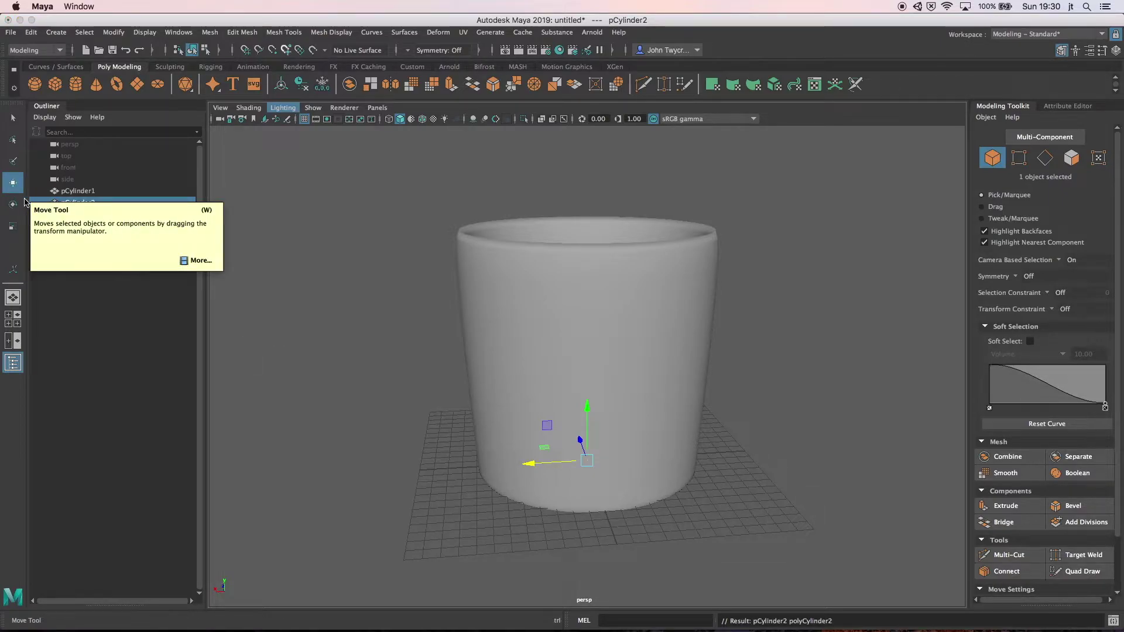
{"action": "left_click_drag", "start_coordinate": [541, 465], "coordinate": [358, 469]}
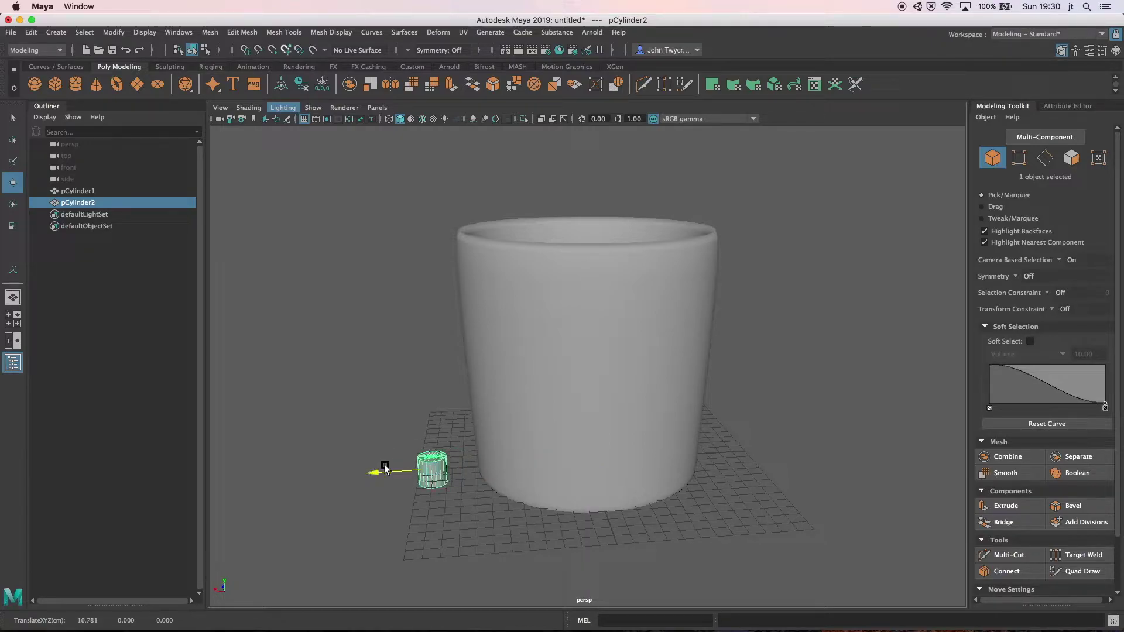
Step: Set the new cylinder's height to 20 and its height subdivisions to 20
{"action": "left_click", "coordinate": [1060, 105]}
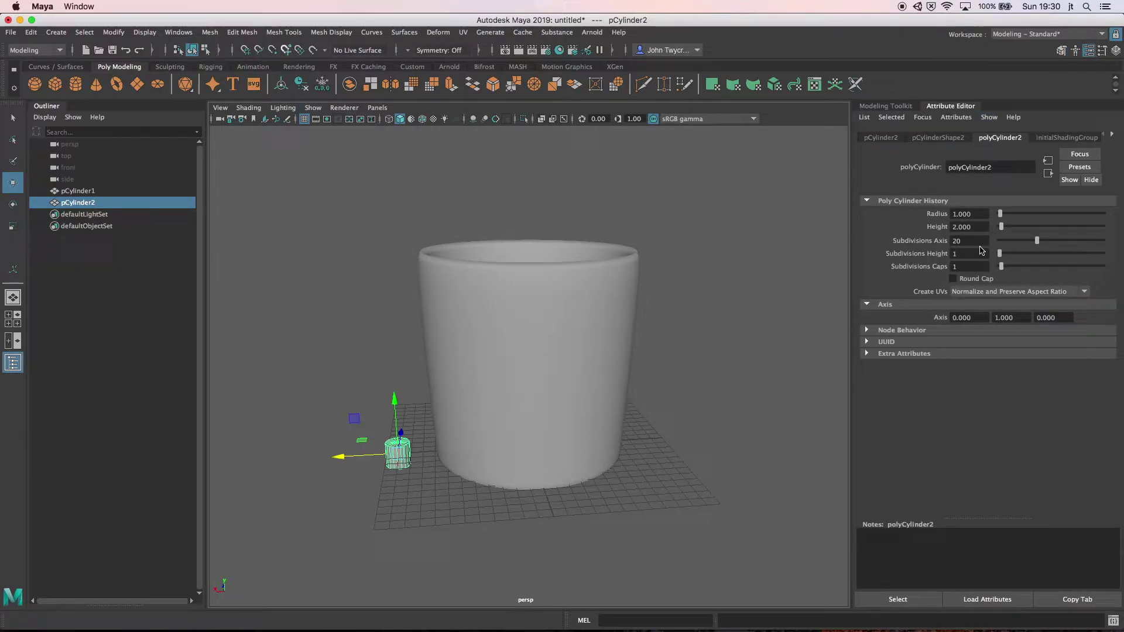
{"action": "left_click_drag", "start_coordinate": [1005, 232], "coordinate": [1030, 231]}
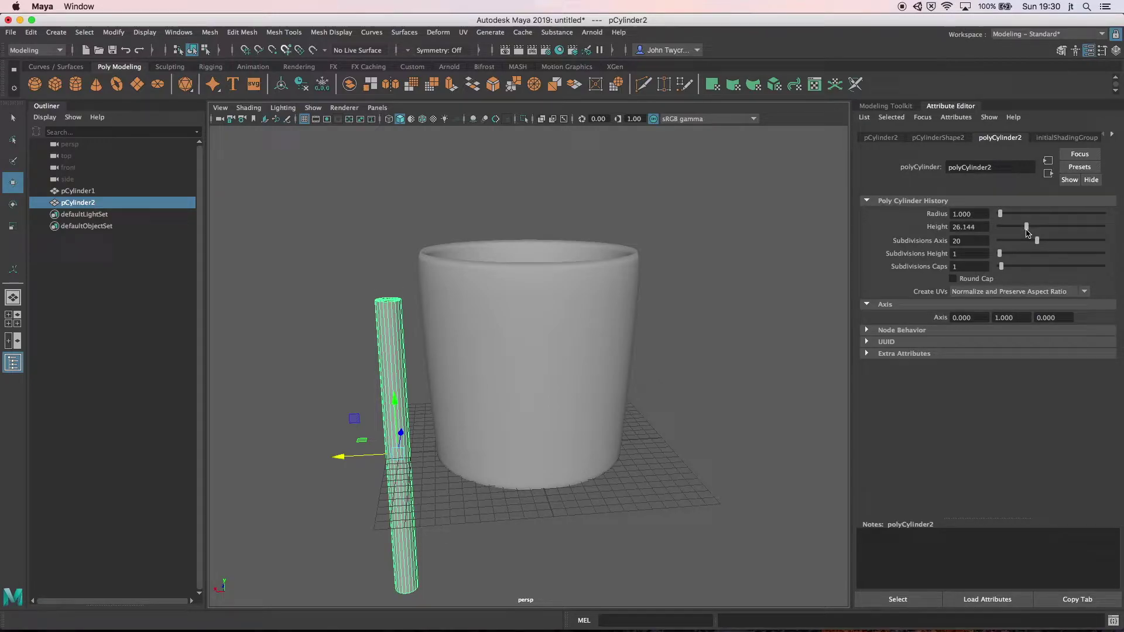
{"action": "left_click_drag", "start_coordinate": [986, 229], "coordinate": [952, 228]}
{"action": "type", "text": "20"}
{"action": "key", "text": "Tab"}
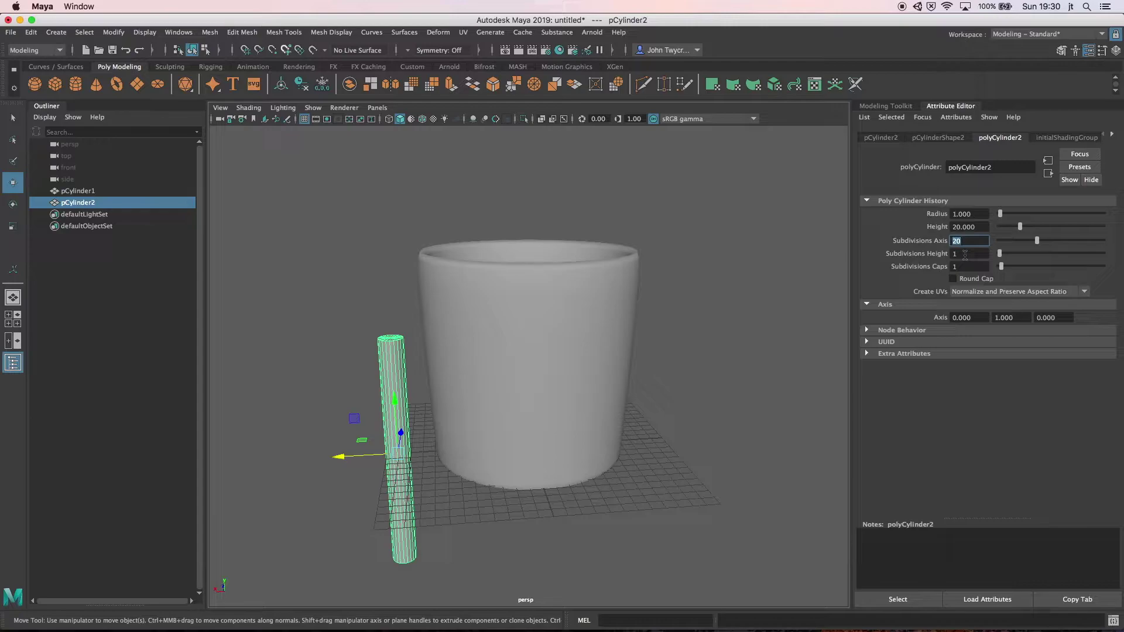
{"action": "left_click", "coordinate": [959, 254]}
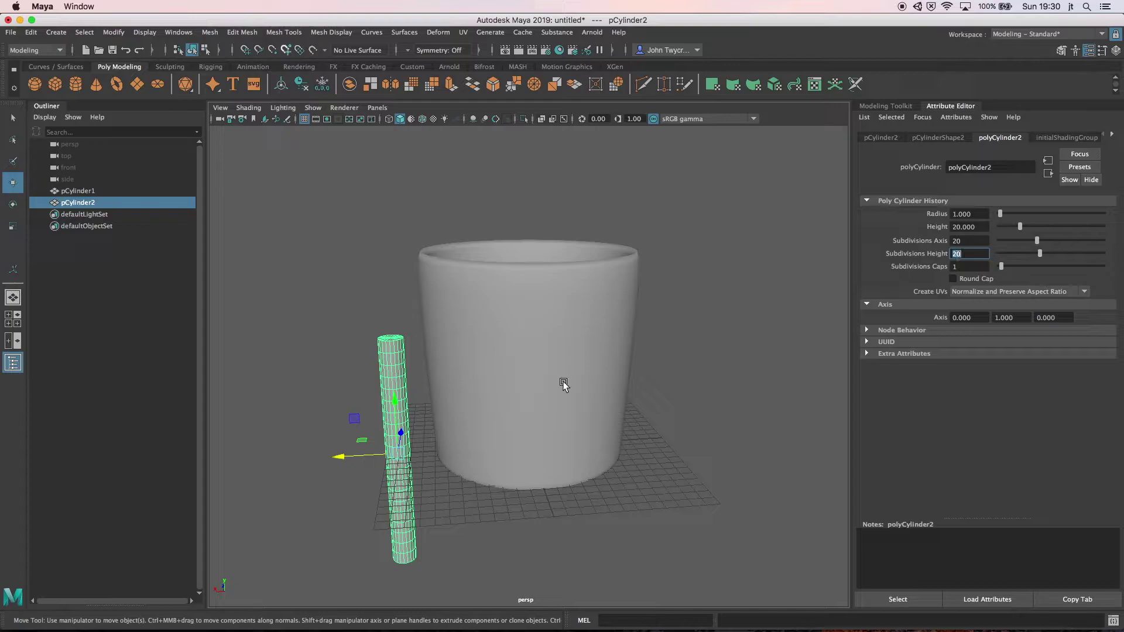
Step: Raise the tall cylinder about 6.4 units along Y beside the mug and add a nonlinear Bend deformer to it
{"action": "left_click_drag", "start_coordinate": [396, 405], "coordinate": [393, 321]}
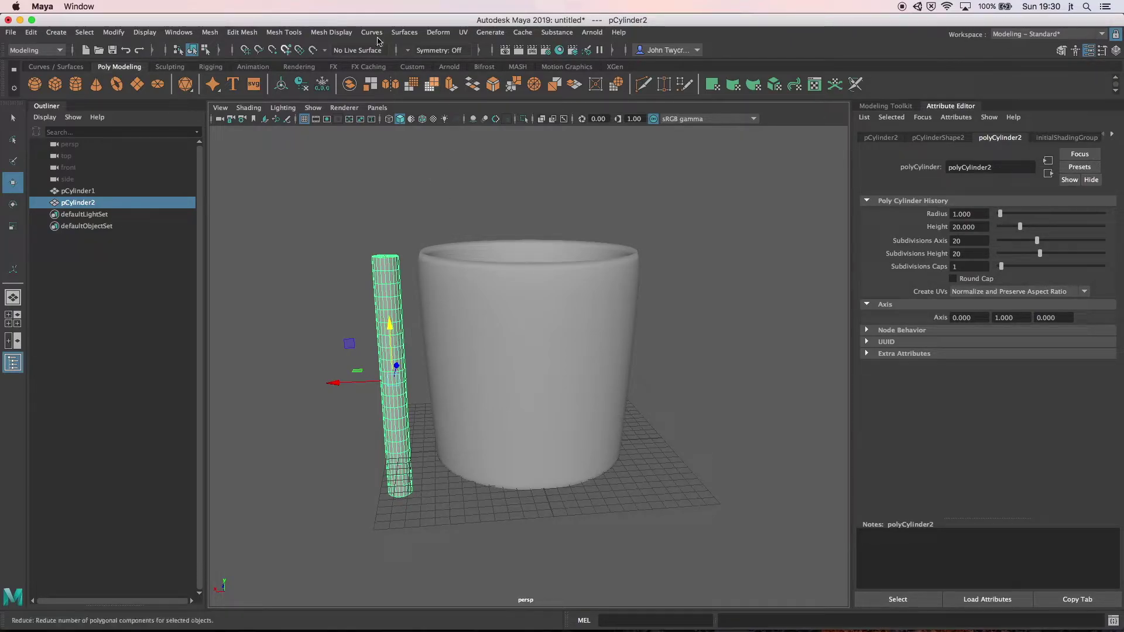
{"action": "left_click", "coordinate": [438, 33]}
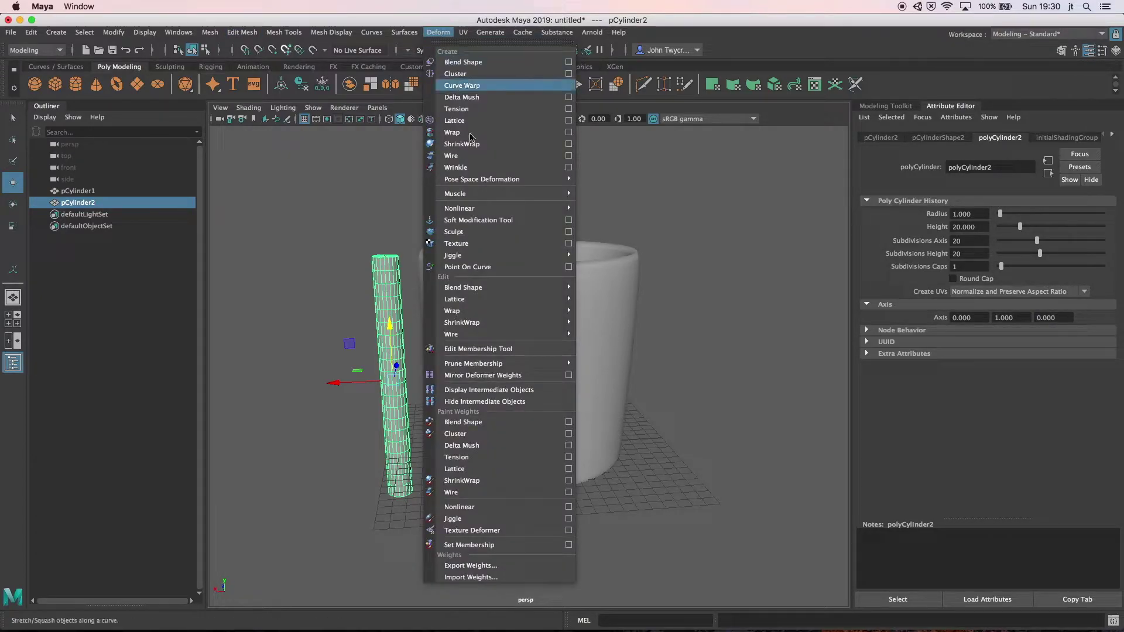
{"action": "mouse_move", "coordinate": [483, 212]}
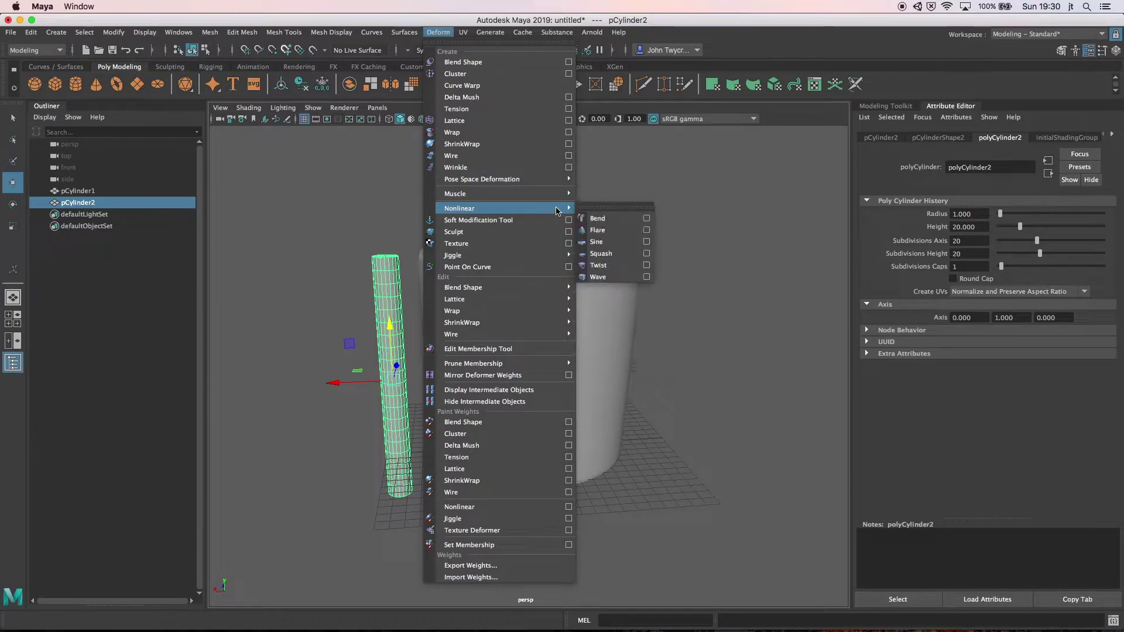
{"action": "left_click", "coordinate": [602, 221]}
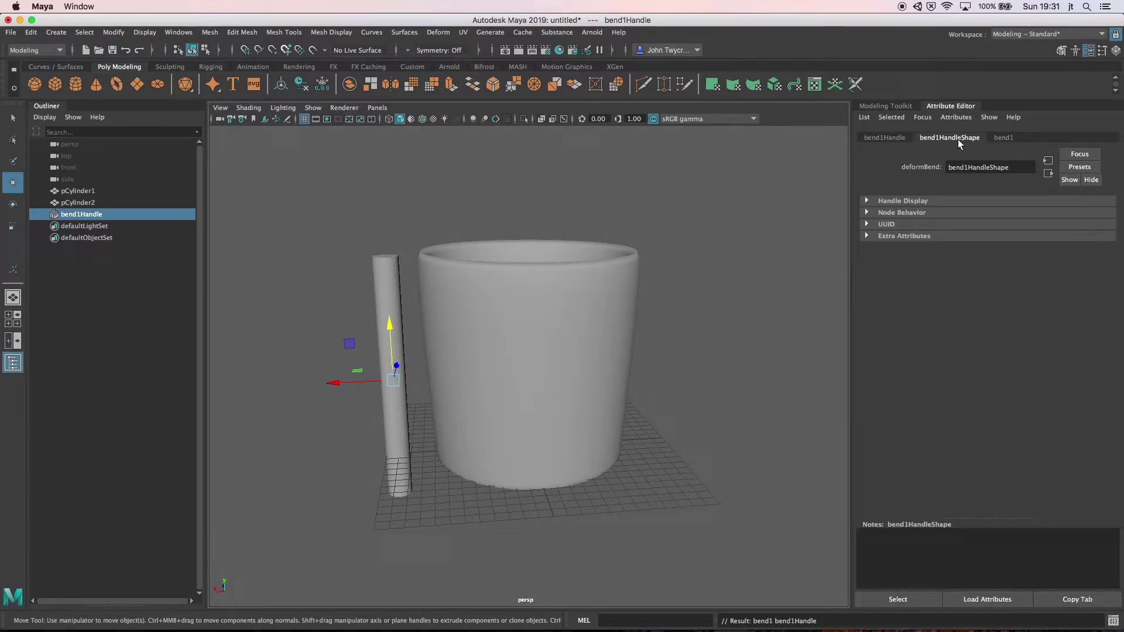
Step: Set the bend deformer's curvature to about -137 to curl the cylinder toward the mug
{"action": "left_click", "coordinate": [1004, 138]}
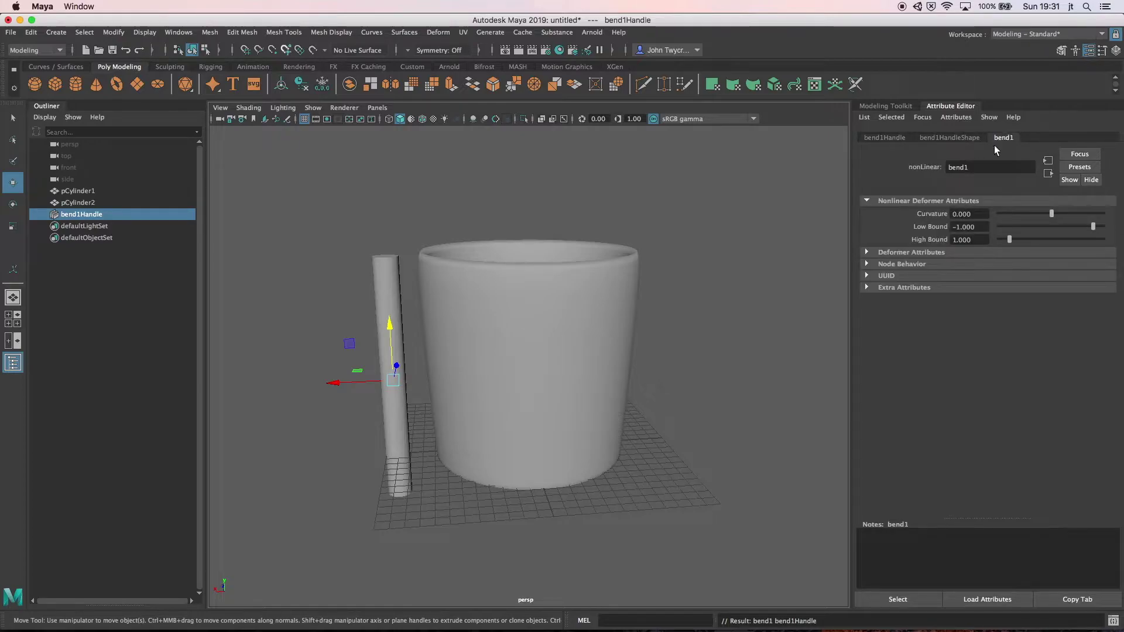
{"action": "left_click", "coordinate": [393, 283]}
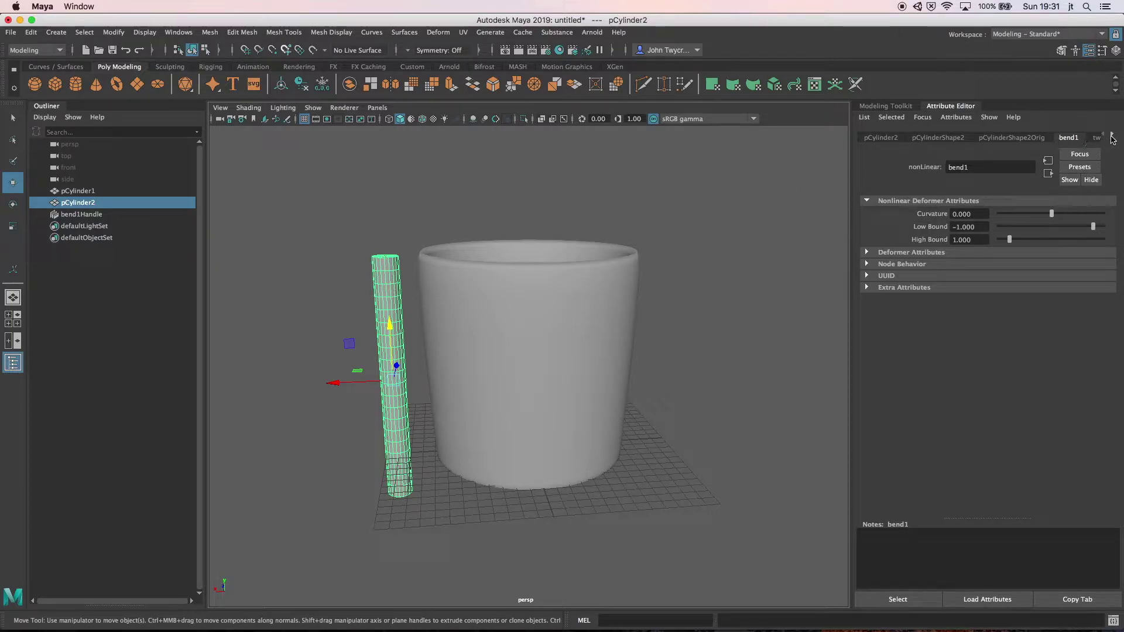
{"action": "left_click", "coordinate": [1113, 136]}
{"action": "left_click", "coordinate": [1105, 136]}
{"action": "left_click_drag", "start_coordinate": [1052, 216], "coordinate": [1012, 218]}
Step: Try to move the bent cylinder outward along X without its bend handle, and undo the move
{"action": "left_click_drag", "start_coordinate": [333, 385], "coordinate": [300, 384]}
{"action": "middle_click_drag", "start_coordinate": [396, 360], "coordinate": [404, 353]}
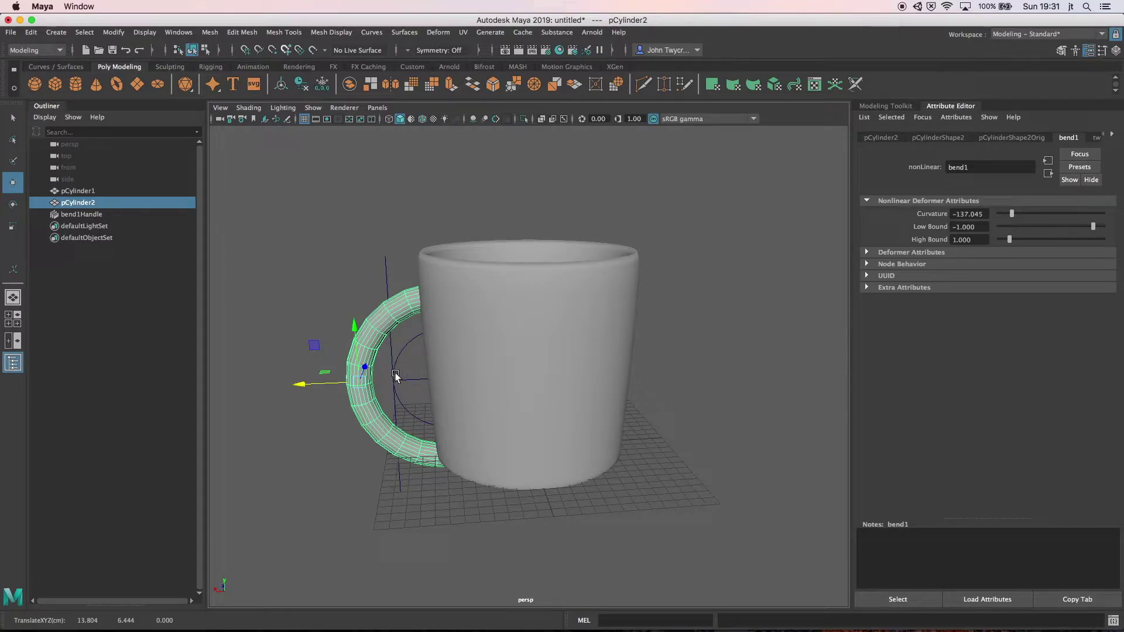
{"action": "key", "text": "z"}
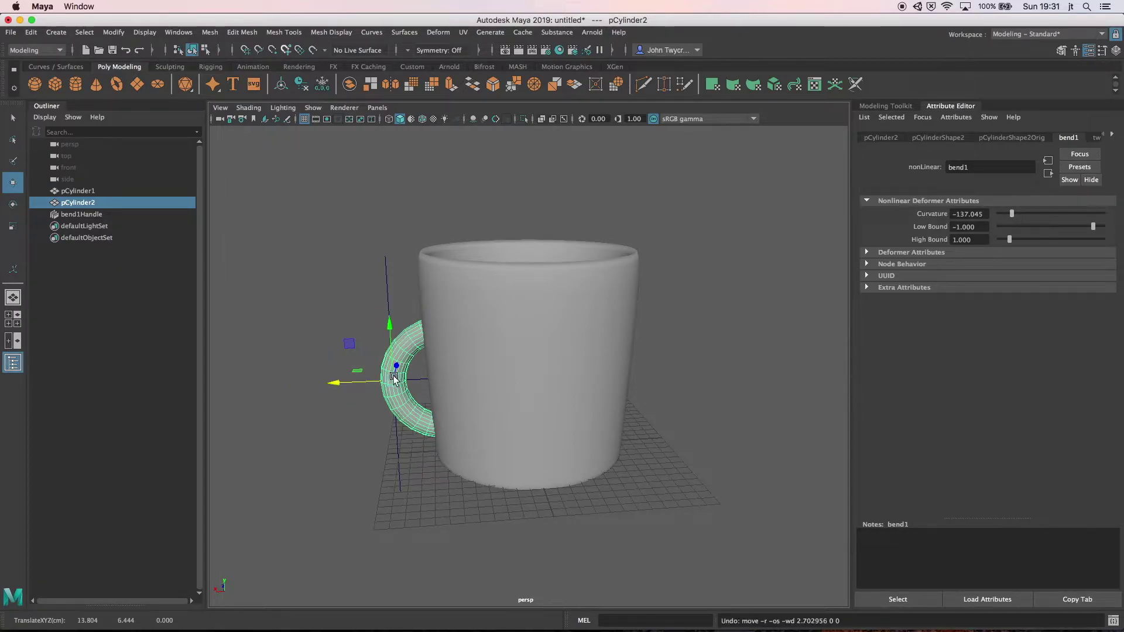
Step: Move the bent cylinder and its bend handle outward together along X, and adjust the cylinder alone to about 17.0 on X
{"action": "left_click", "coordinate": [85, 215], "text": "ctrl"}
{"action": "left_click_drag", "start_coordinate": [337, 385], "coordinate": [255, 378]}
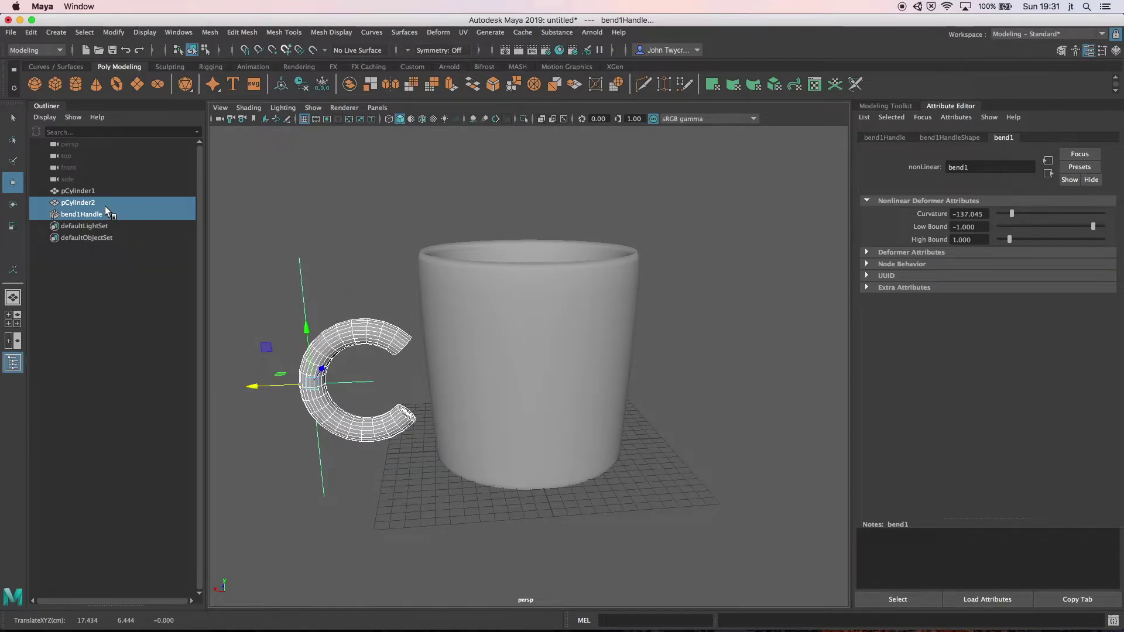
{"action": "left_click", "coordinate": [343, 334]}
{"action": "left_click_drag", "start_coordinate": [252, 389], "coordinate": [201, 387]}
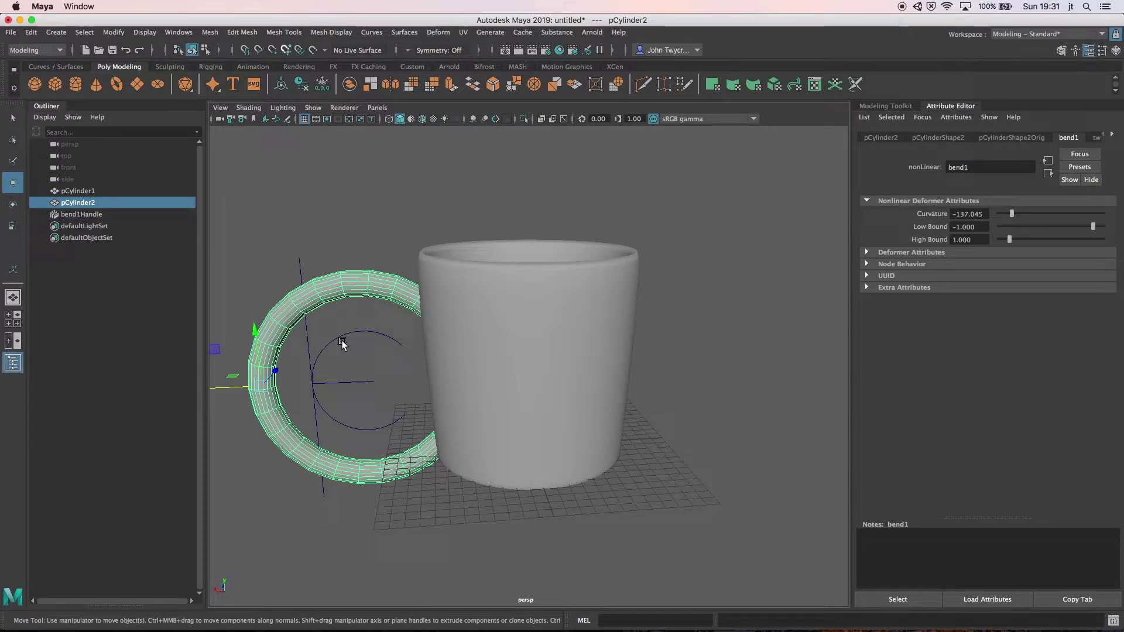
{"action": "left_click_drag", "start_coordinate": [237, 388], "coordinate": [269, 389]}
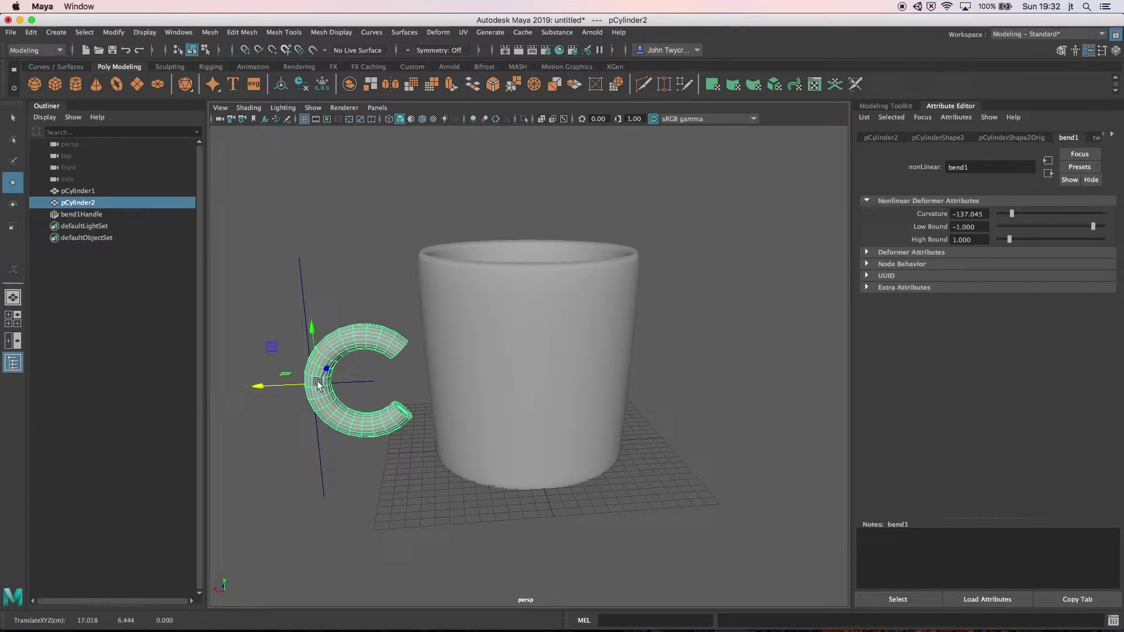
Step: Set the bend deformer's curvature to -98 to open the cylinder into a C-shaped handle
{"action": "double_click", "coordinate": [973, 214]}
{"action": "key", "text": "Return"}
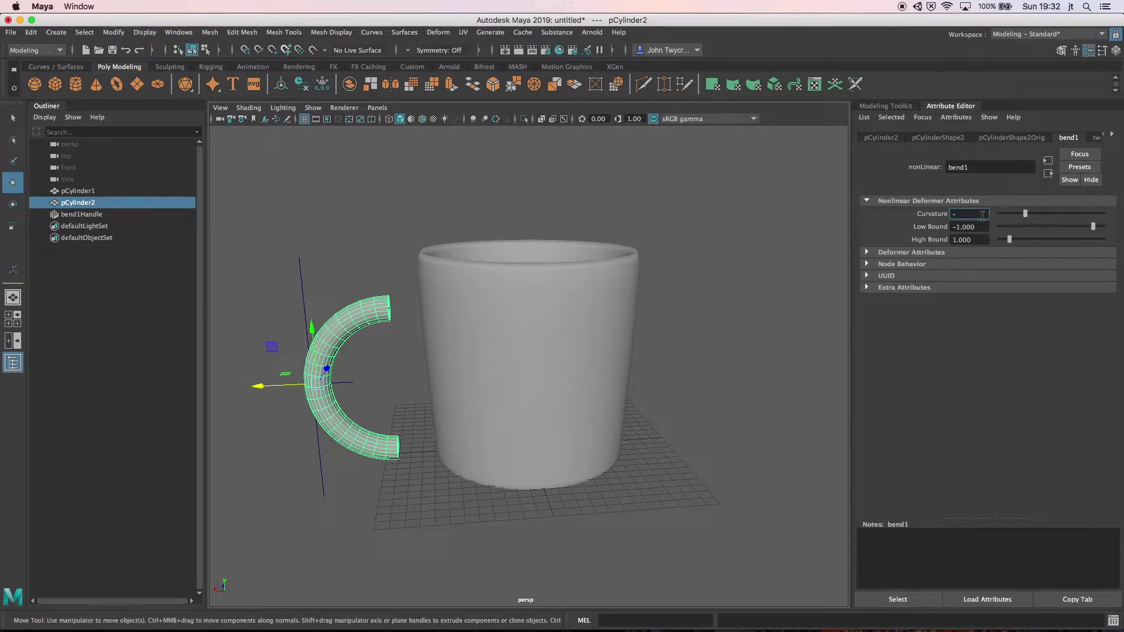
{"action": "type", "text": "8"}
{"action": "key", "text": "Return"}
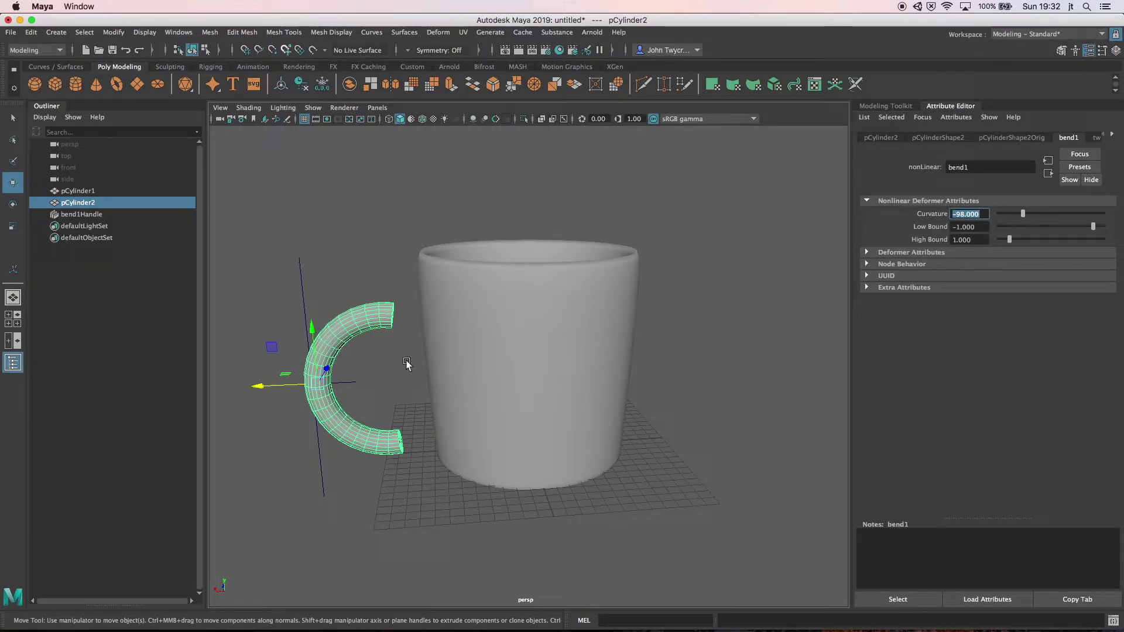
Step: Duplicate the bent handle, move the copy to about -18.7 on X across the mug, and check its attributes
{"action": "left_click", "coordinate": [346, 331]}
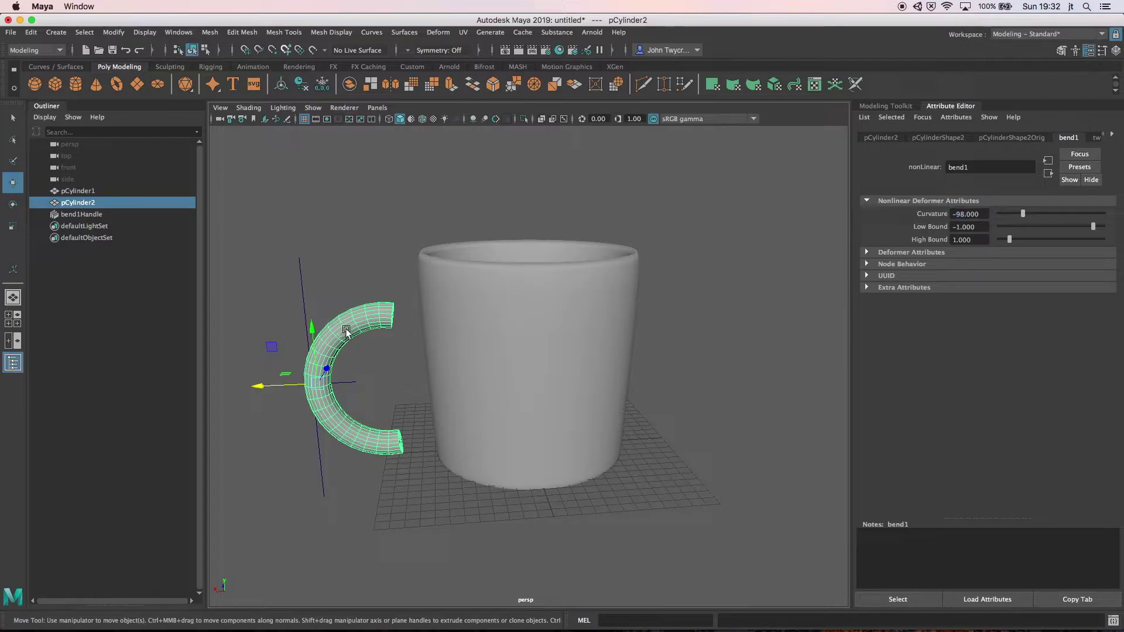
{"action": "key", "text": "ctrl+d"}
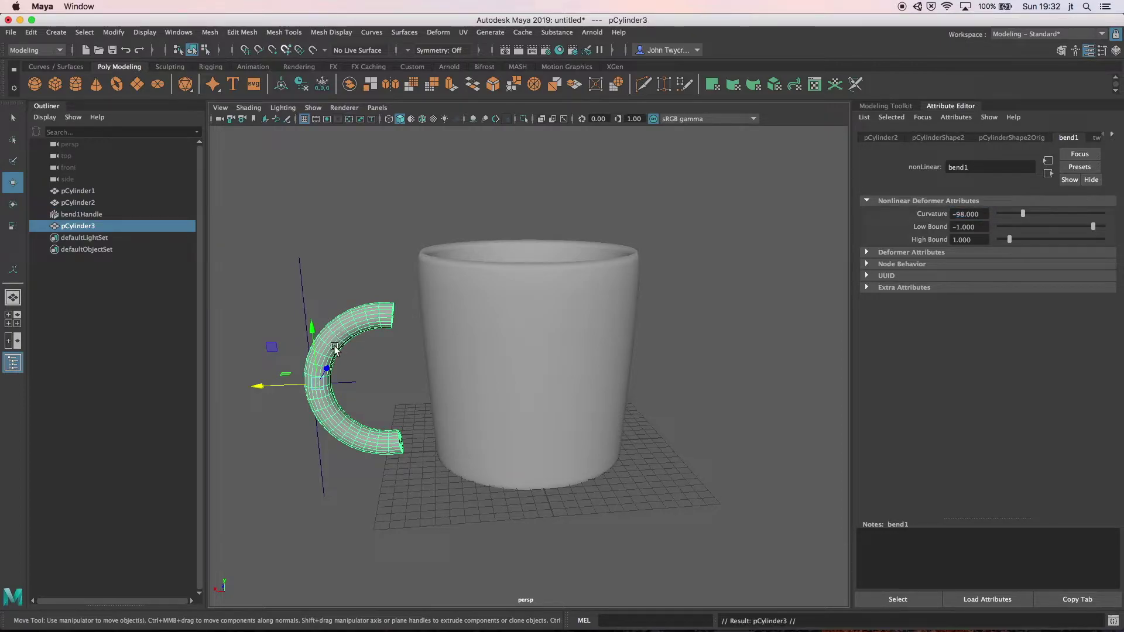
{"action": "left_click_drag", "start_coordinate": [261, 388], "coordinate": [697, 354]}
{"action": "left_click", "coordinate": [1111, 136]}
{"action": "left_click", "coordinate": [1104, 135]}
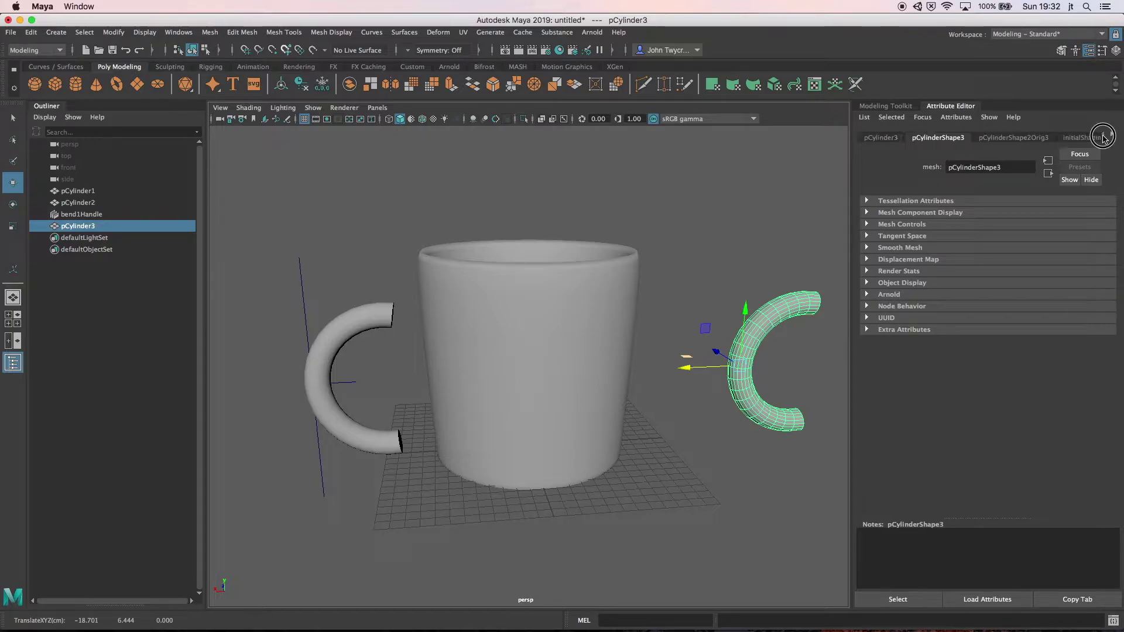
{"action": "left_click", "coordinate": [1111, 135]}
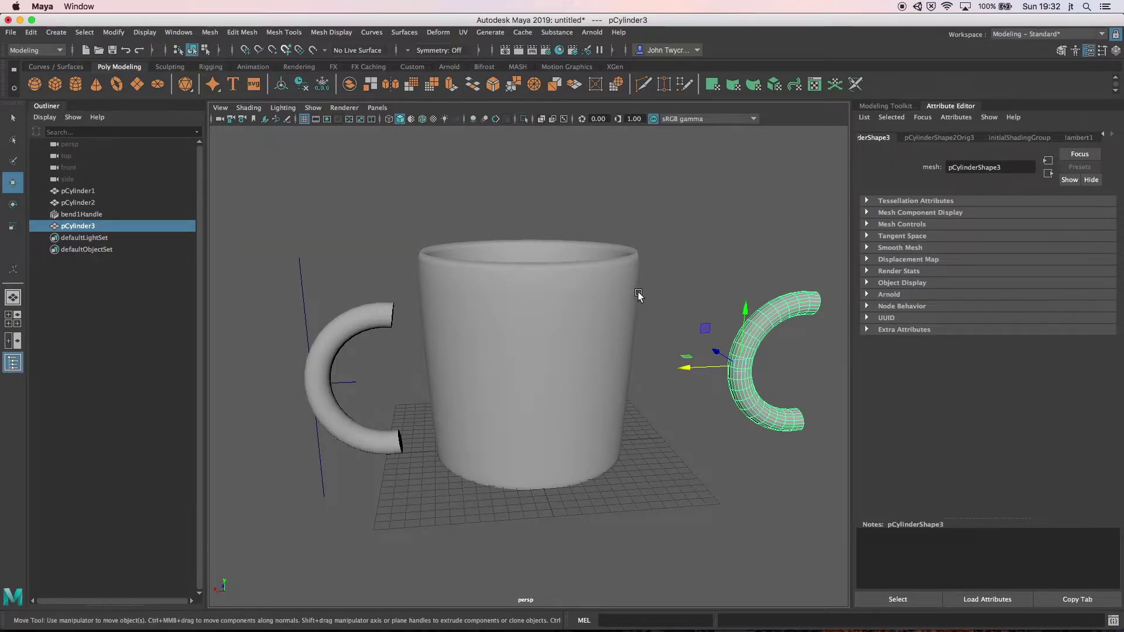
Step: Try the original handle at about 16.1 on X with bend curvature -151.364, low bound -9.148 and high bound 8.636
{"action": "left_click", "coordinate": [329, 339]}
{"action": "mouse_move", "coordinate": [256, 390]}
{"action": "left_mouse_down"}
{"action": "mouse_move", "coordinate": [361, 384]}
{"action": "mouse_move", "coordinate": [269, 391]}
{"action": "left_mouse_up"}
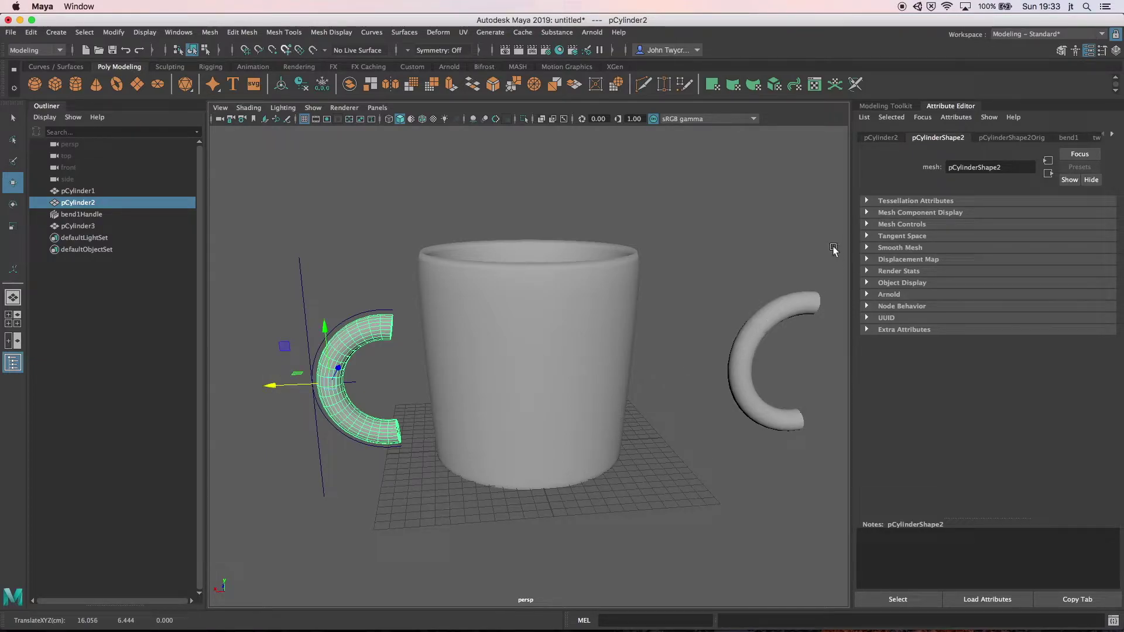
{"action": "left_click", "coordinate": [1069, 138]}
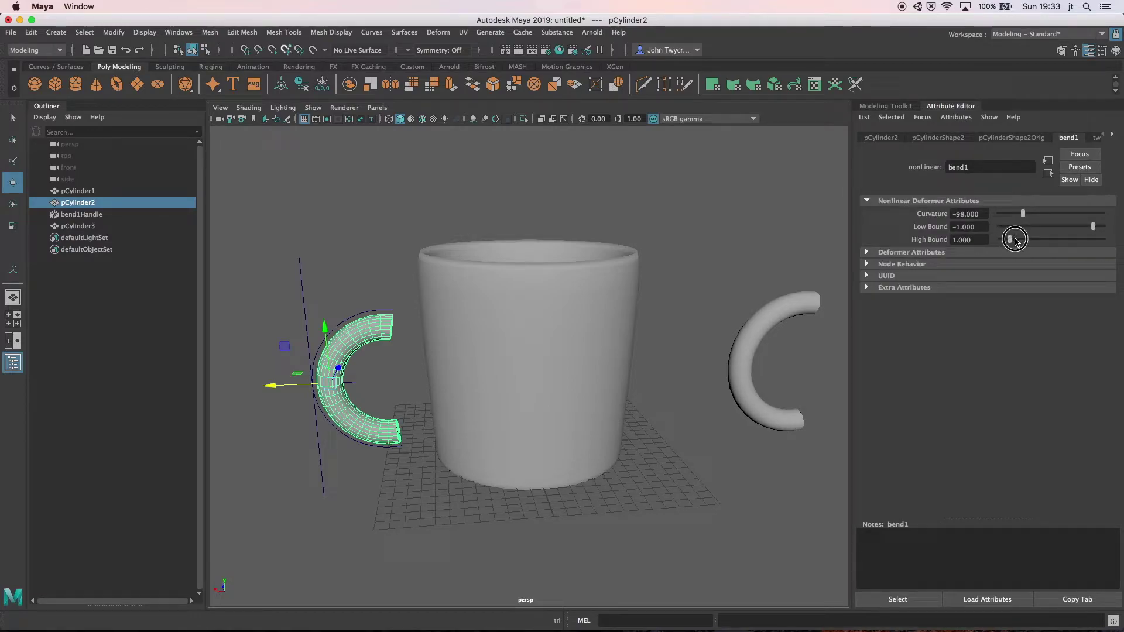
{"action": "mouse_move", "coordinate": [1020, 242]}
{"action": "left_mouse_down"}
{"action": "mouse_move", "coordinate": [1090, 240]}
{"action": "mouse_move", "coordinate": [1025, 233]}
{"action": "mouse_move", "coordinate": [1037, 229]}
{"action": "mouse_move", "coordinate": [1018, 216]}
{"action": "mouse_move", "coordinate": [1008, 217]}
{"action": "mouse_move", "coordinate": [1022, 230]}
{"action": "mouse_move", "coordinate": [1010, 231]}
{"action": "left_mouse_up"}
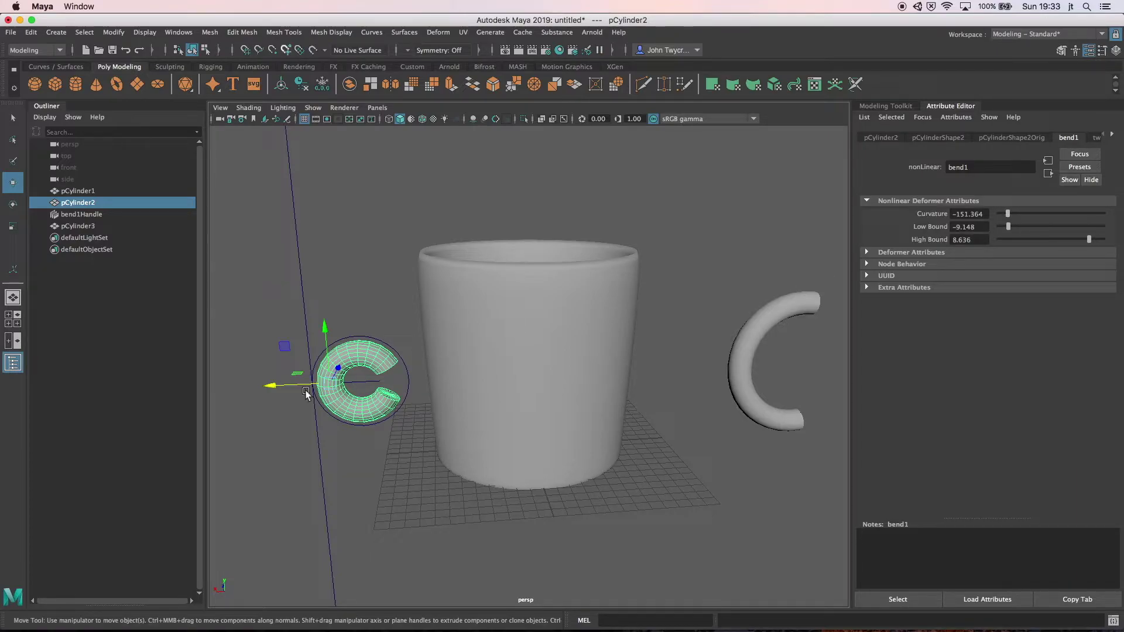
Step: Move the original handle to about 17.4 on X and set bend curvature to -98.182, low bound -1.307 and high bound 0.852
{"action": "left_click_drag", "start_coordinate": [269, 388], "coordinate": [250, 389]}
{"action": "mouse_move", "coordinate": [1090, 240]}
{"action": "left_mouse_down"}
{"action": "mouse_move", "coordinate": [1000, 242]}
{"action": "mouse_move", "coordinate": [1014, 243]}
{"action": "mouse_move", "coordinate": [1005, 227]}
{"action": "mouse_move", "coordinate": [1111, 238]}
{"action": "mouse_move", "coordinate": [1087, 237]}
{"action": "mouse_move", "coordinate": [1097, 237]}
{"action": "left_mouse_up"}
{"action": "left_click_drag", "start_coordinate": [1098, 236], "coordinate": [1097, 236]}
{"action": "left_click_drag", "start_coordinate": [1007, 216], "coordinate": [1024, 218]}
{"action": "left_click_drag", "start_coordinate": [1096, 227], "coordinate": [1089, 228]}
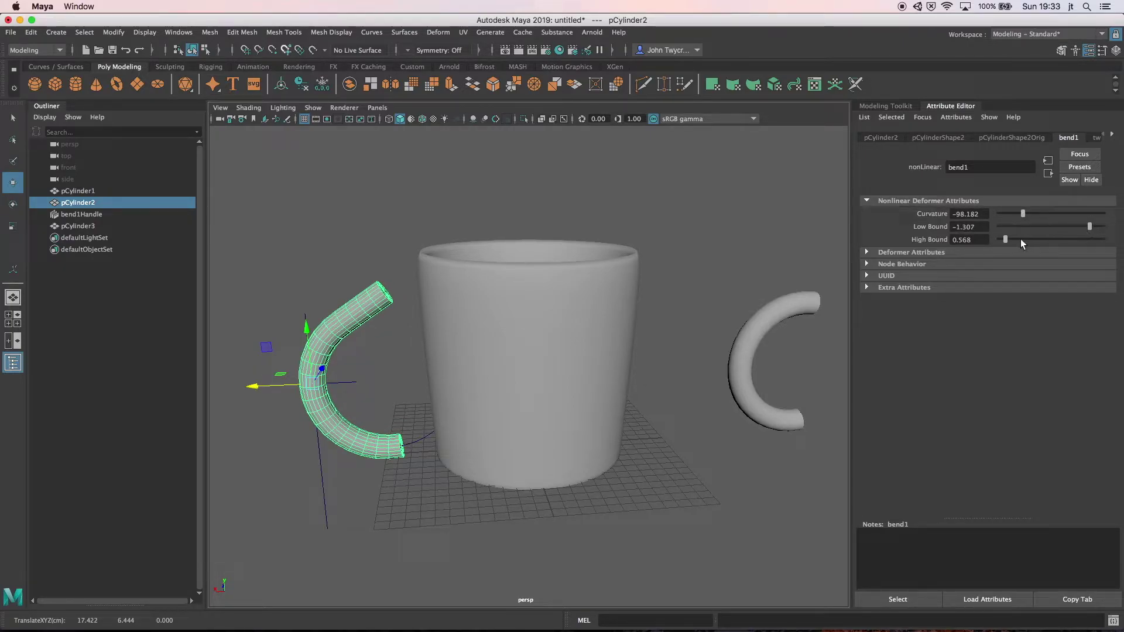
{"action": "left_click_drag", "start_coordinate": [1007, 240], "coordinate": [1008, 240]}
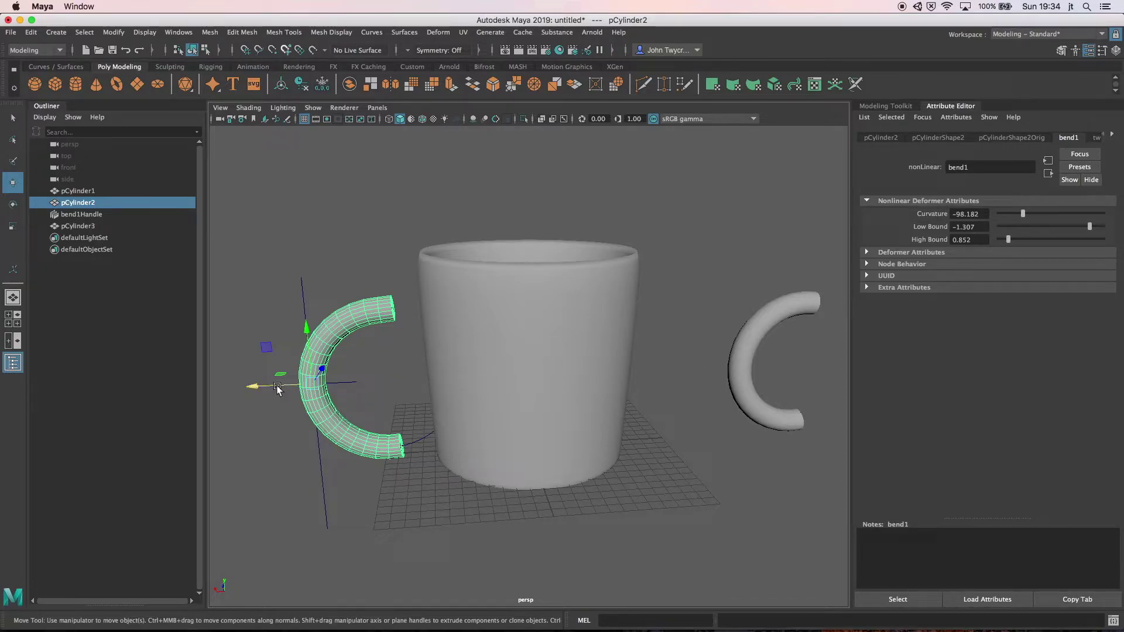
Step: Move the original handle to about 15.6 on X and place a duplicate against the mug at about X 12.8, Y 8.5, rotated about -4° on Z
{"action": "left_click_drag", "start_coordinate": [254, 386], "coordinate": [282, 387]}
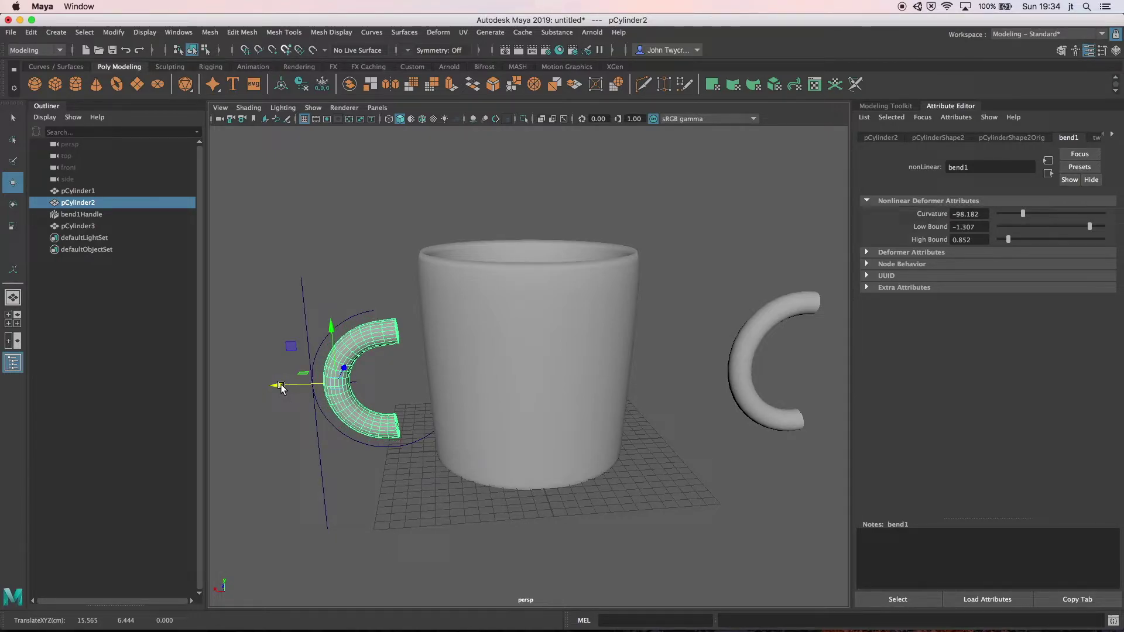
{"action": "key", "text": "ctrl+d"}
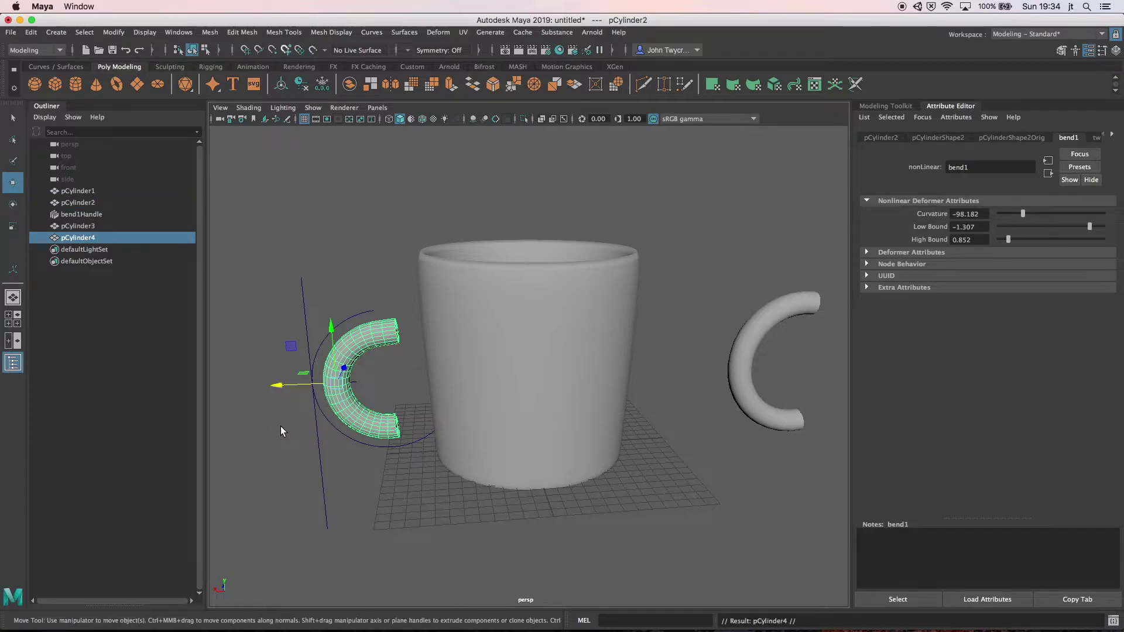
{"action": "left_click_drag", "start_coordinate": [278, 387], "coordinate": [320, 387]}
{"action": "left_click_drag", "start_coordinate": [368, 335], "coordinate": [370, 305]}
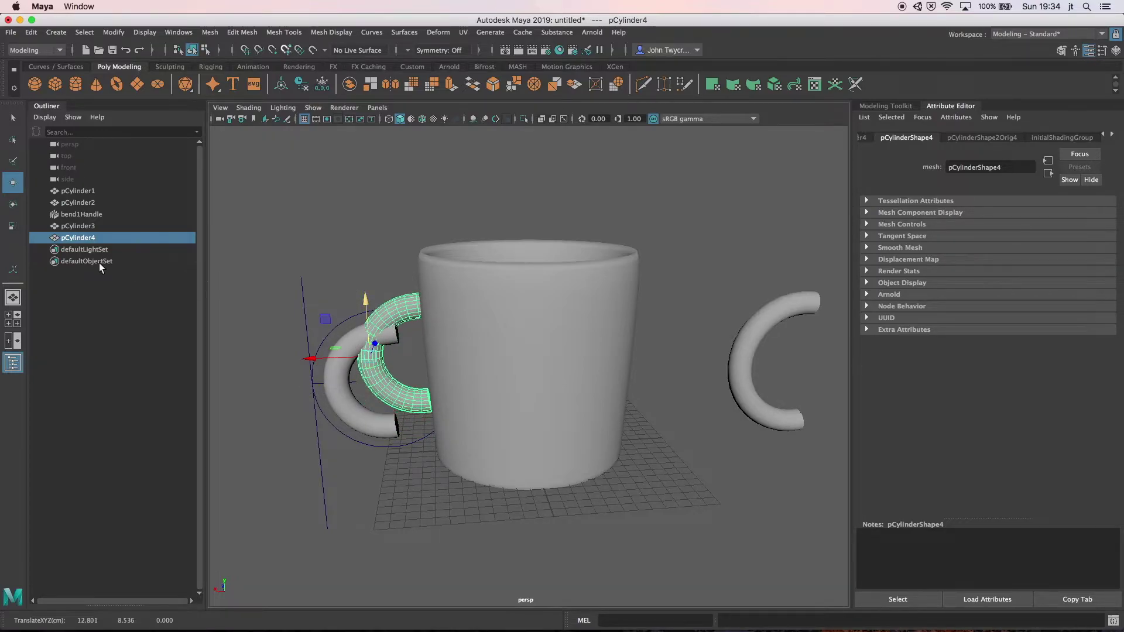
{"action": "key", "text": "e"}
{"action": "left_click_drag", "start_coordinate": [337, 322], "coordinate": [337, 320]}
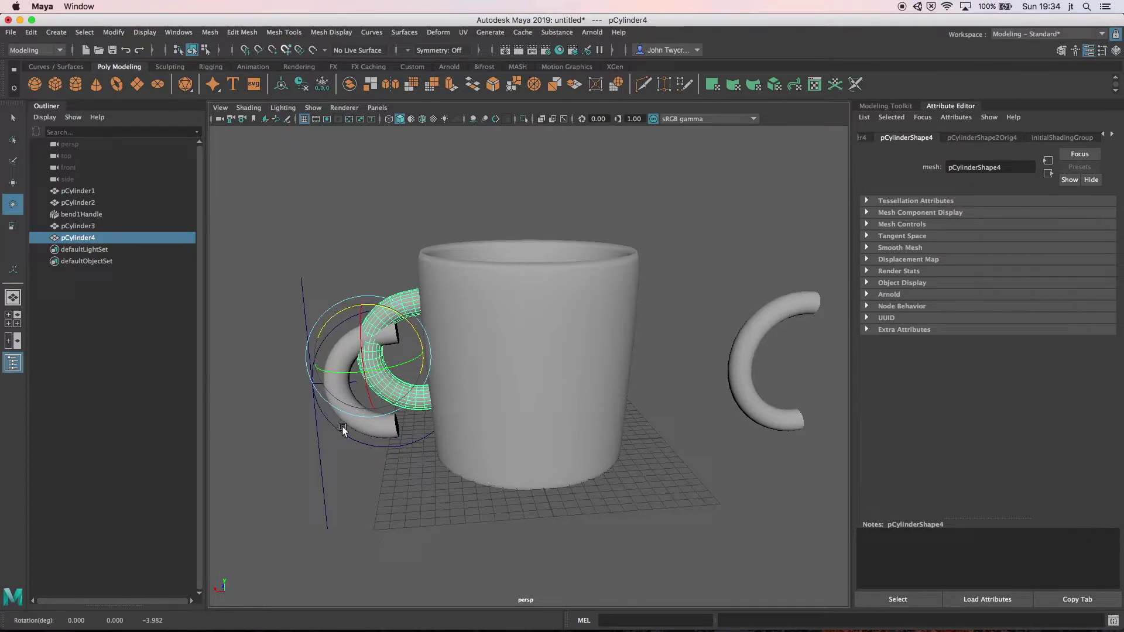
Step: Try deleting the construction history of the original bent handle
{"action": "left_click", "coordinate": [367, 421]}
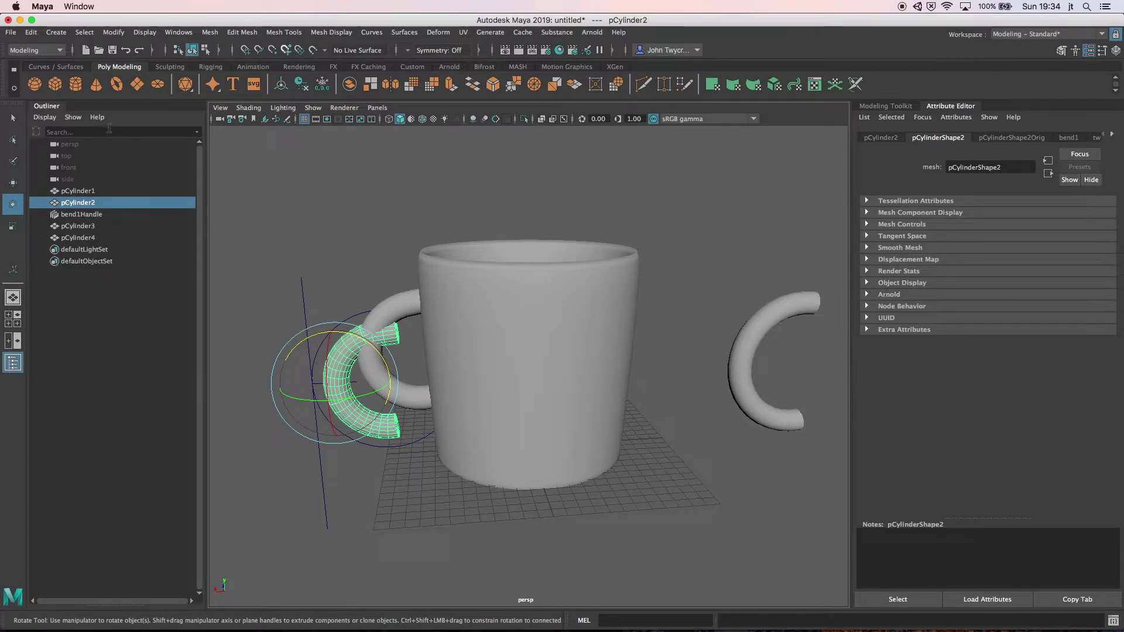
{"action": "left_click", "coordinate": [35, 33]}
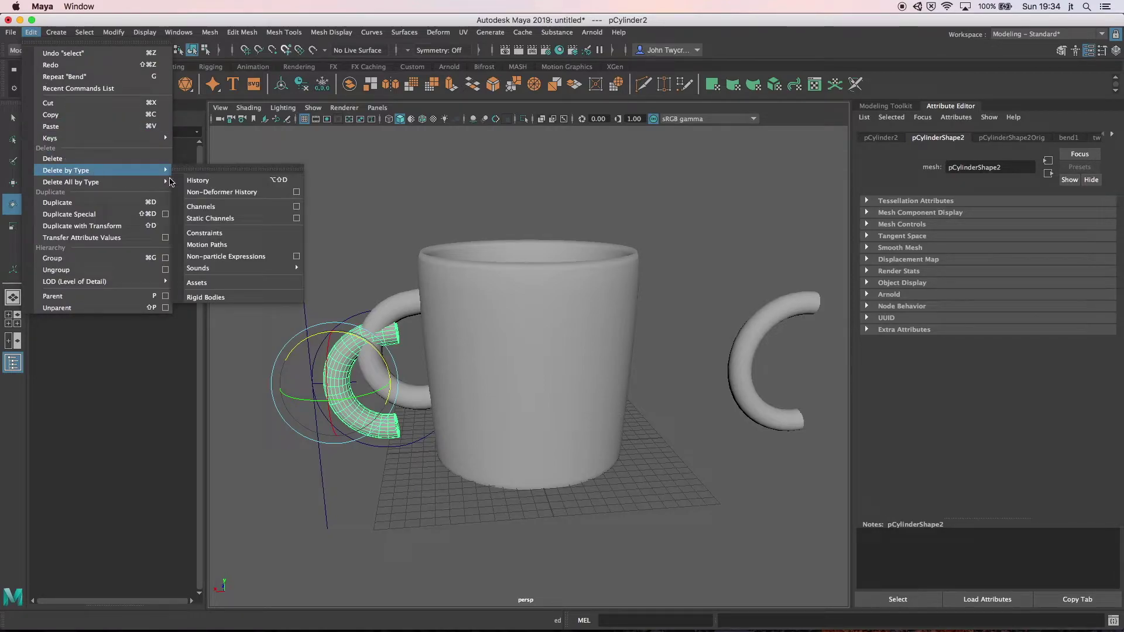
{"action": "mouse_move", "coordinate": [167, 180]}
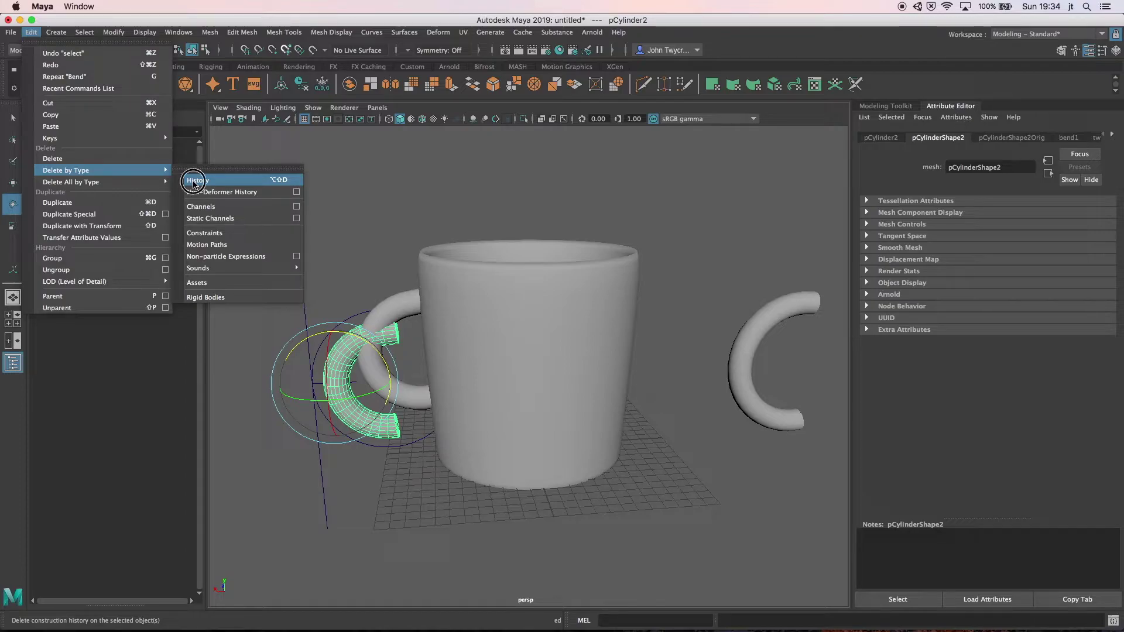
{"action": "left_click", "coordinate": [193, 183]}
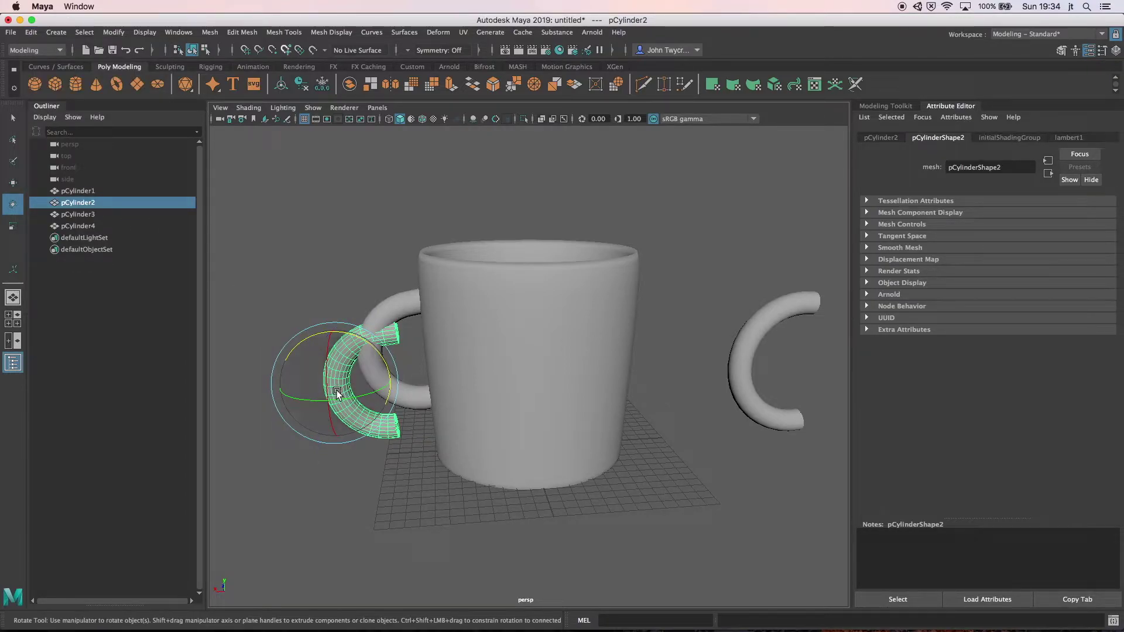
{"action": "key", "text": "ctrl+z"}
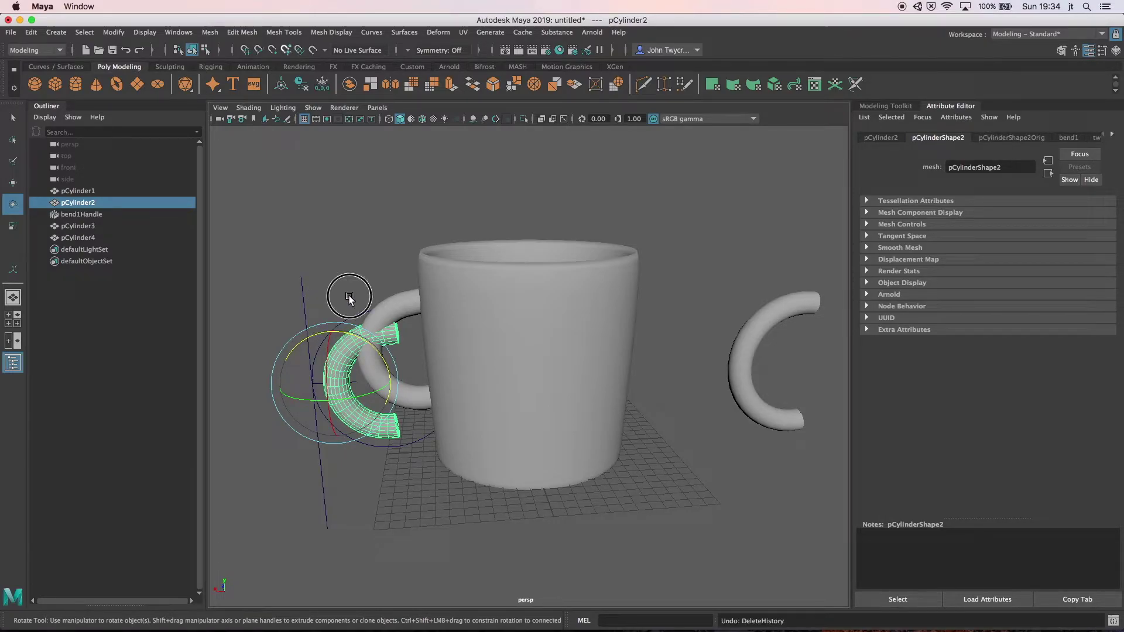
Step: Move the original handle together with its bend deformer away from the mug, and delete the spare handle copy on the mug's opposite side
{"action": "left_click", "coordinate": [81, 214], "text": "ctrl"}
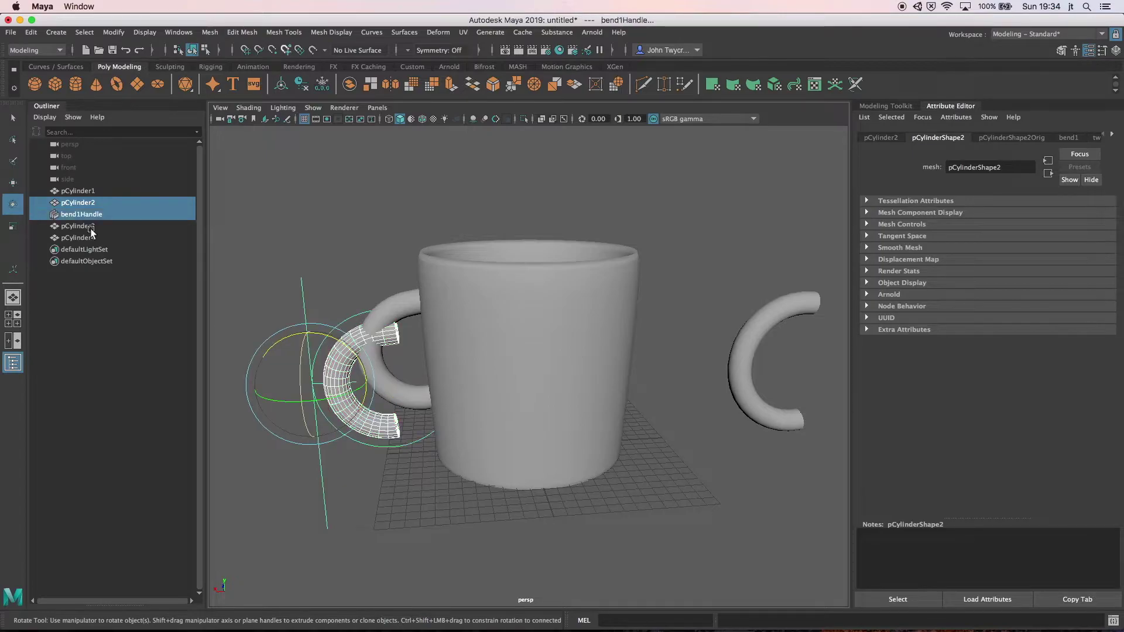
{"action": "key", "text": "w"}
{"action": "left_click_drag", "start_coordinate": [262, 388], "coordinate": [136, 392]}
{"action": "left_click", "coordinate": [743, 357]}
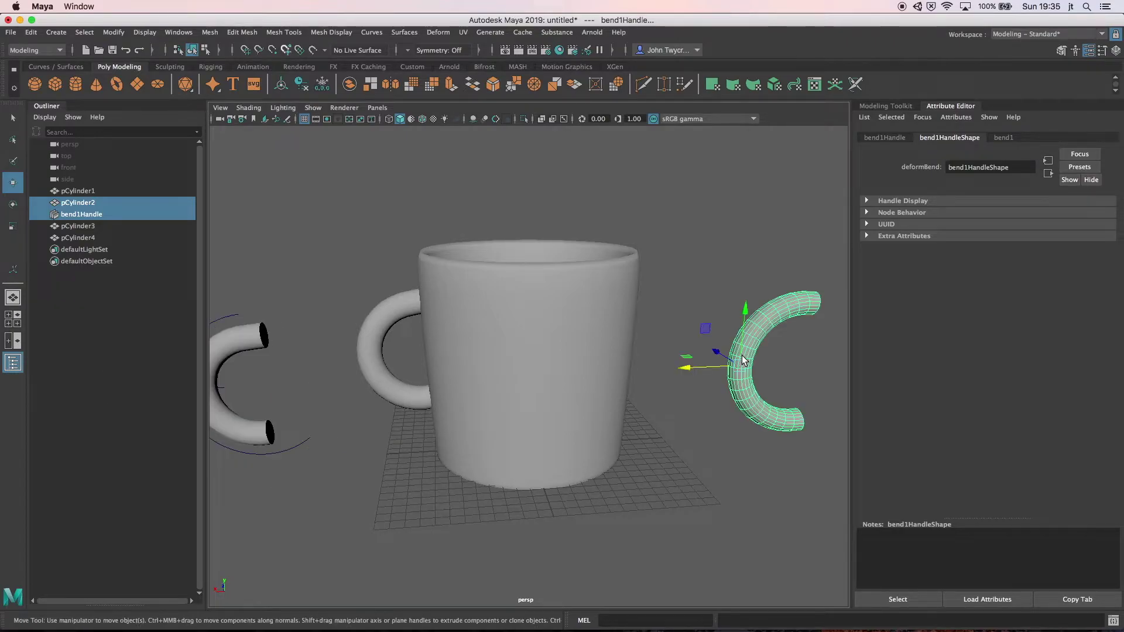
{"action": "key", "text": "Delete"}
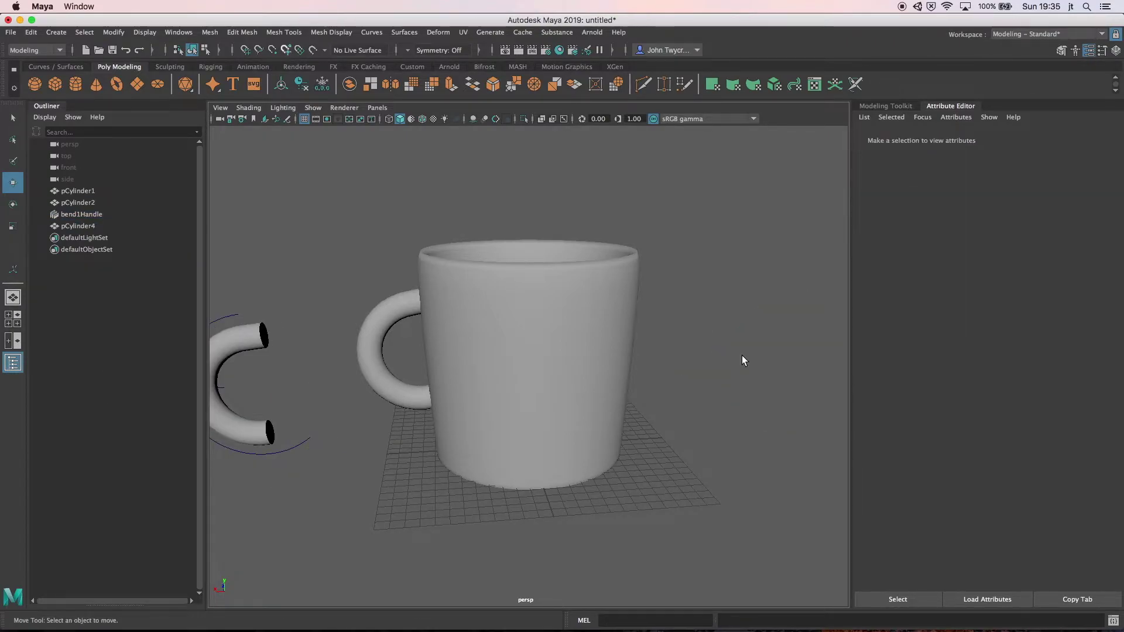
Step: Assign a new Blinn material to the attached handle and the mug body
{"action": "left_click_drag", "start_coordinate": [743, 356], "coordinate": [450, 342], "text": "alt"}
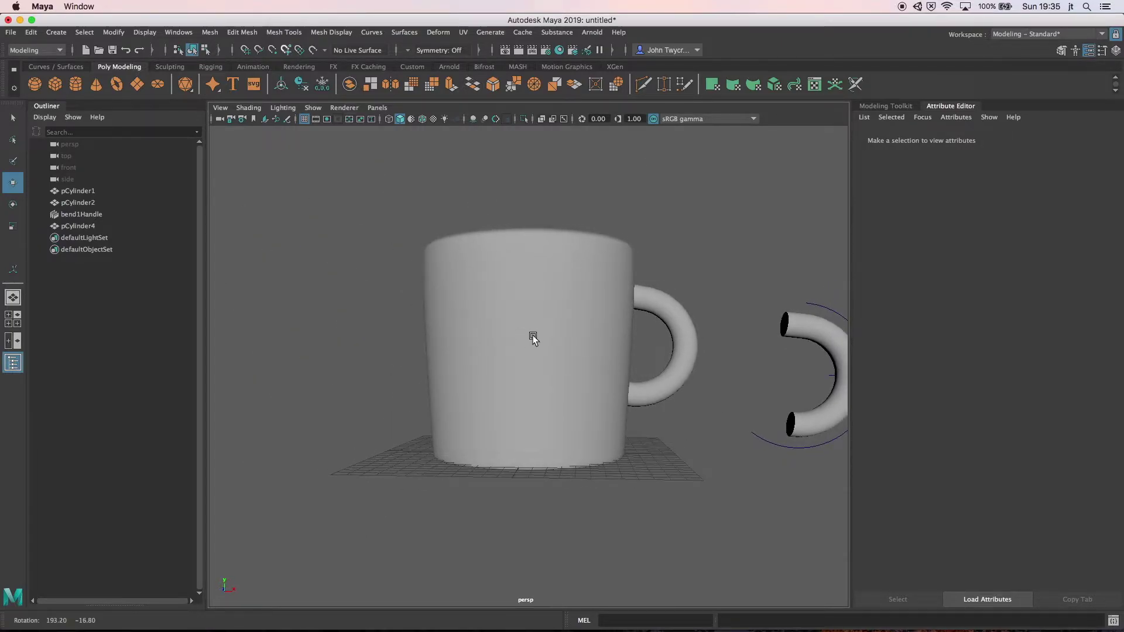
{"action": "left_click", "coordinate": [681, 329]}
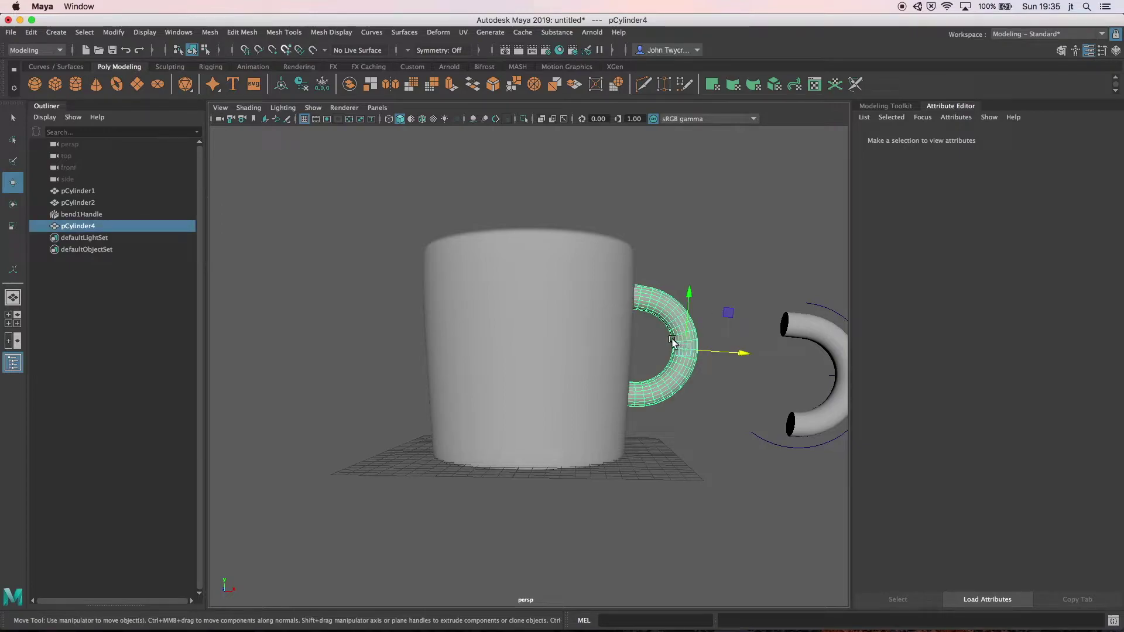
{"action": "left_click_drag", "start_coordinate": [715, 303], "coordinate": [472, 321], "text": "alt"}
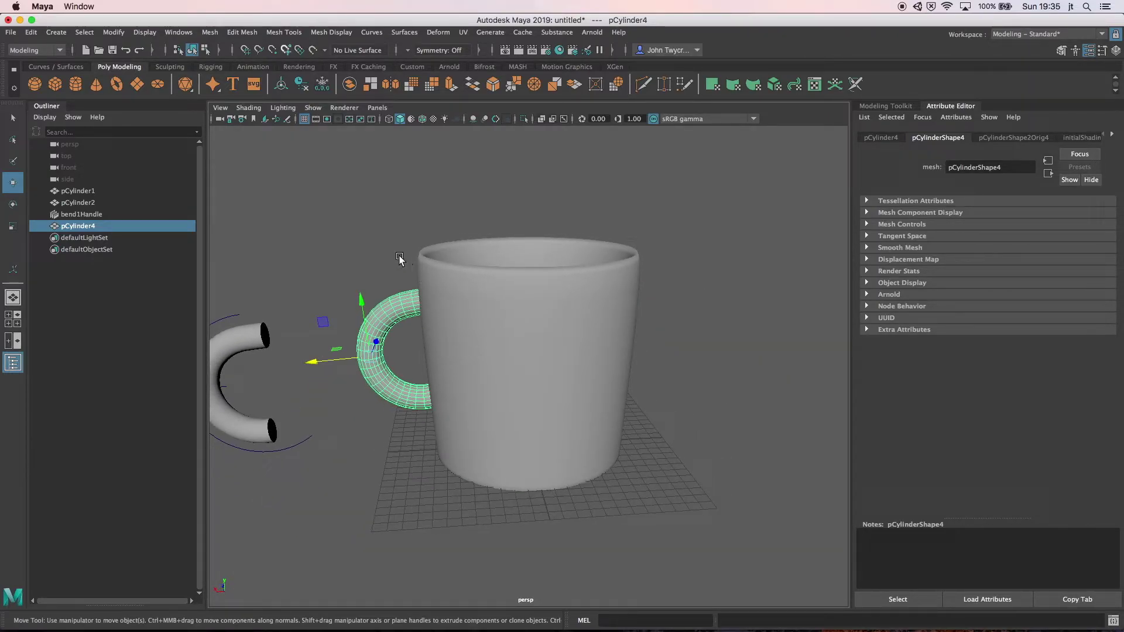
{"action": "left_click", "coordinate": [481, 346], "text": "shift"}
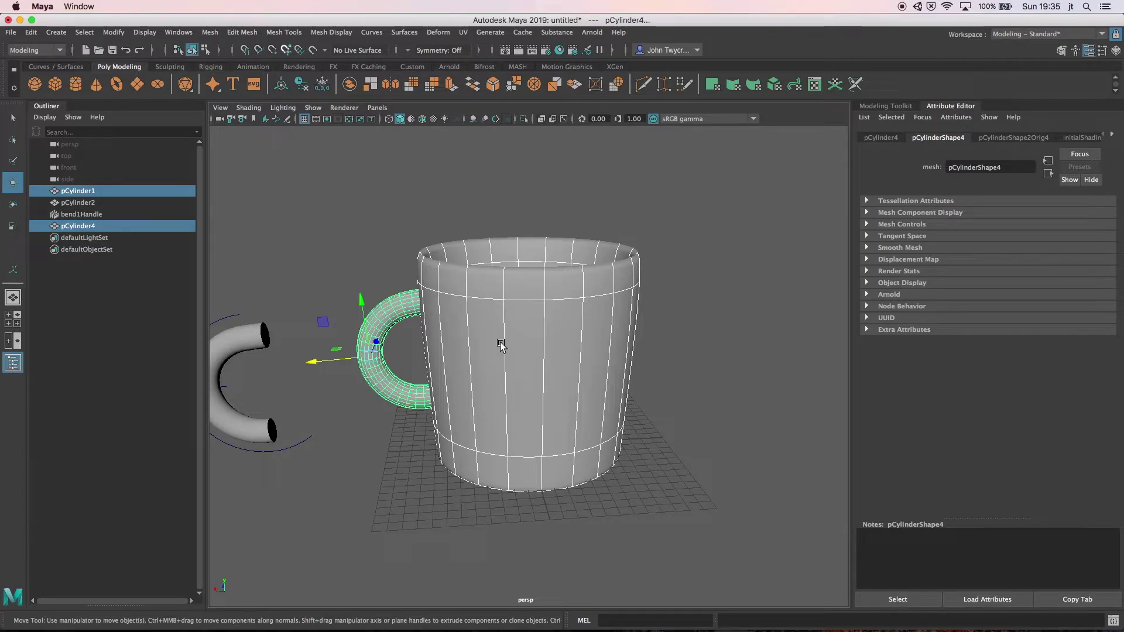
{"action": "right_click_drag", "start_coordinate": [500, 345], "coordinate": [523, 603]}
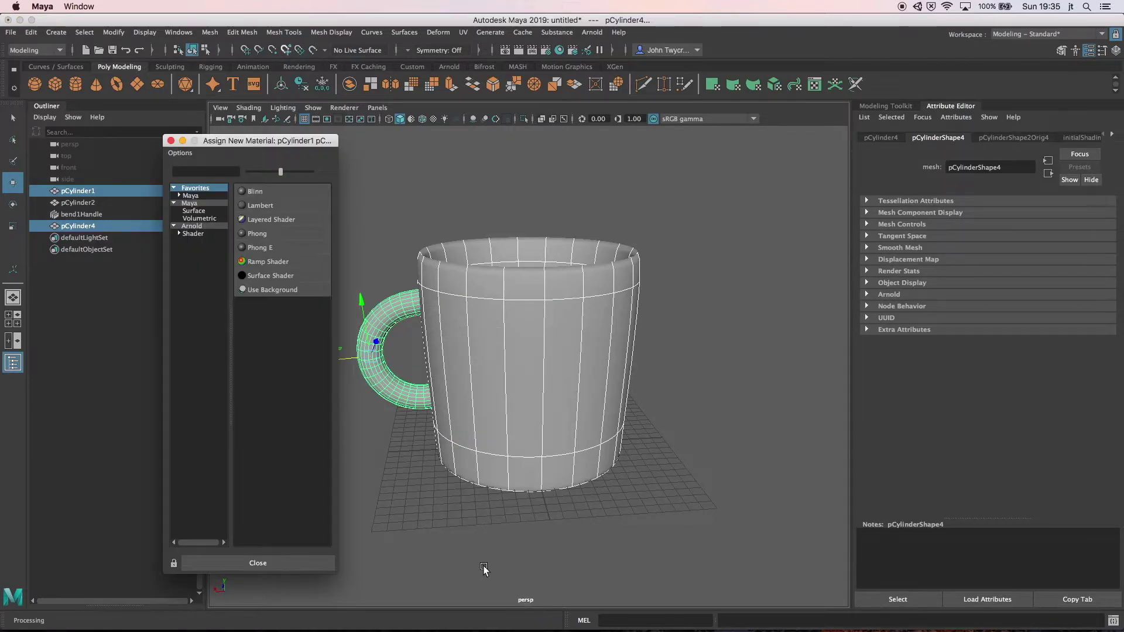
{"action": "left_click", "coordinate": [262, 191]}
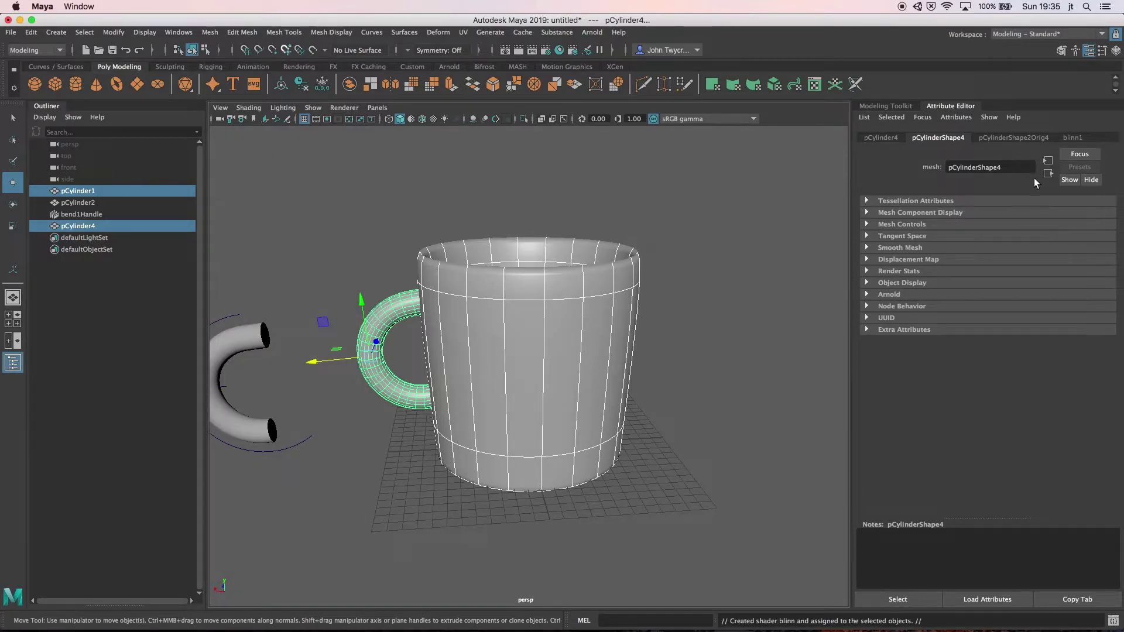
Step: Rename the new Blinn material Mug_blinn1
{"action": "left_click", "coordinate": [1070, 138]}
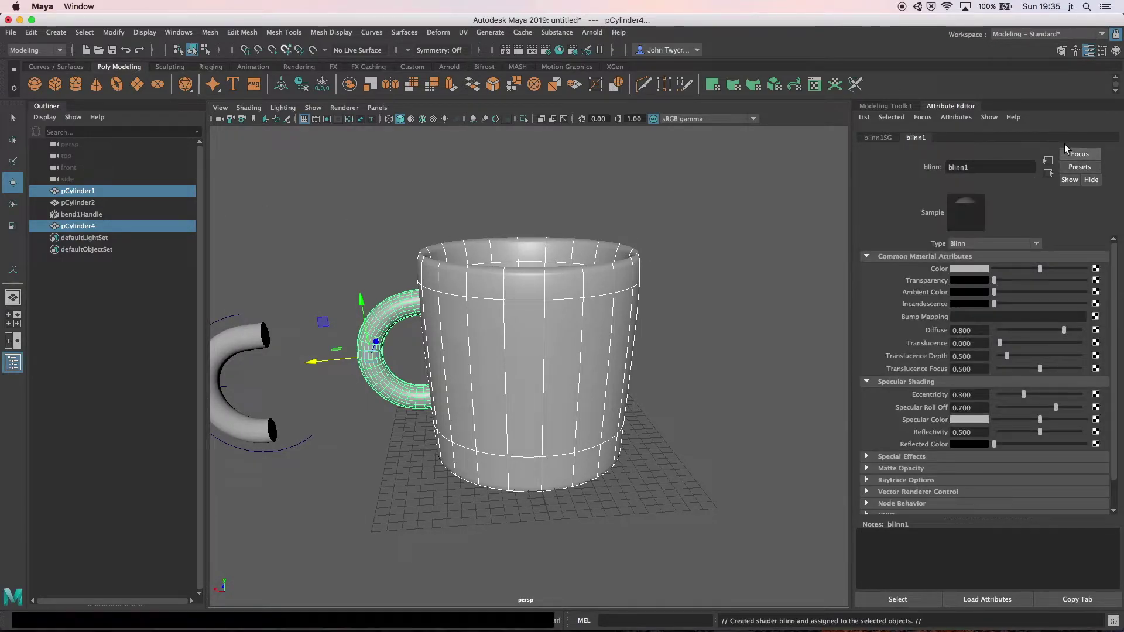
{"action": "left_click", "coordinate": [948, 168]}
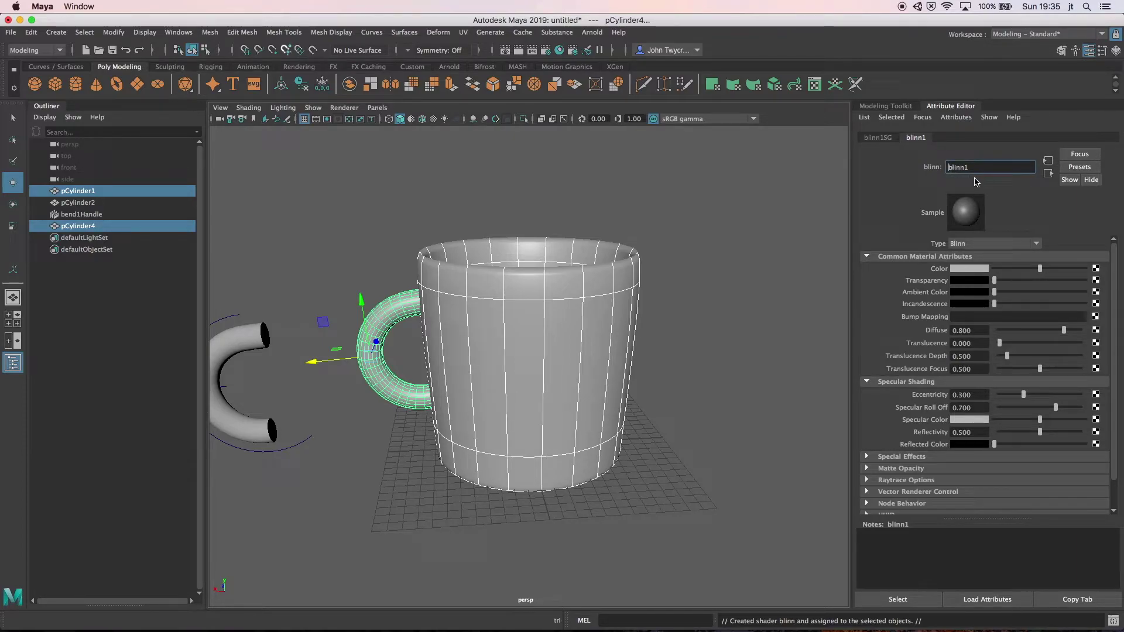
{"action": "type", "text": "Mug_"}
{"action": "key", "text": "Return"}
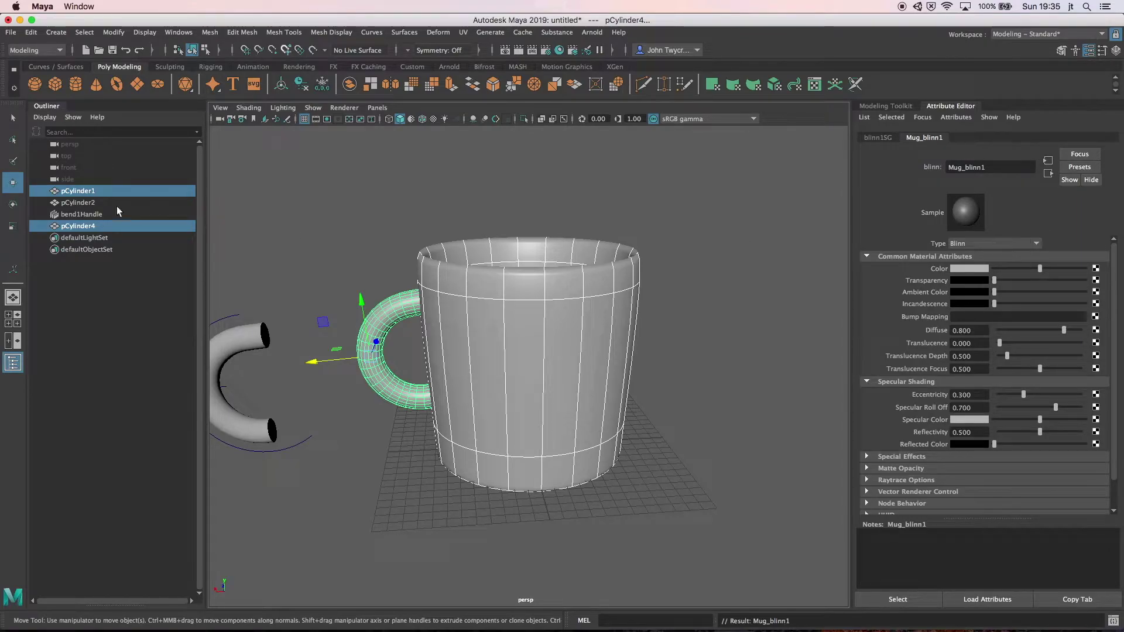
Step: Rename the mug's main cylinder Mug_body
{"action": "double_click", "coordinate": [79, 192]}
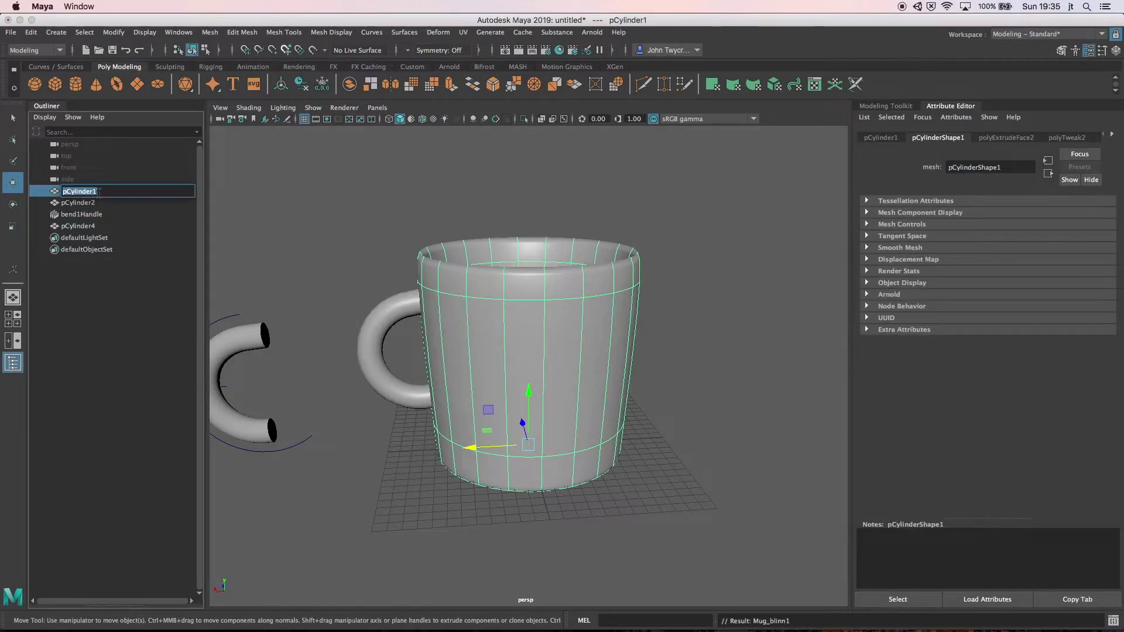
{"action": "type", "text": "Mug_body"}
{"action": "key", "text": "Return"}
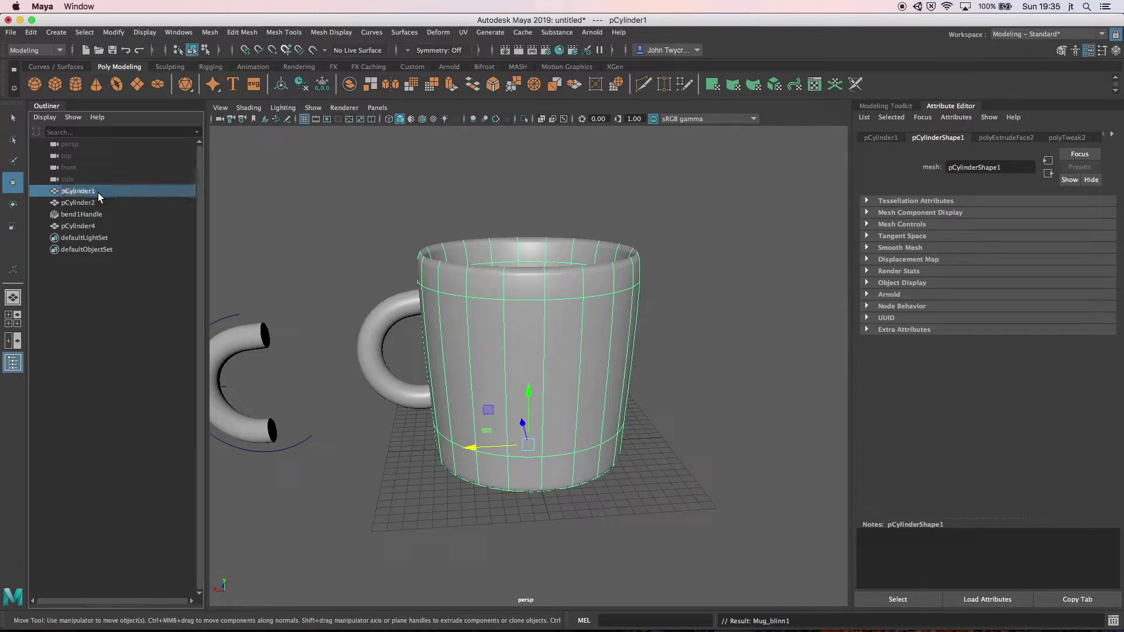
Step: Rename the handle attached to the mug Mug_Handle
{"action": "left_click", "coordinate": [89, 224]}
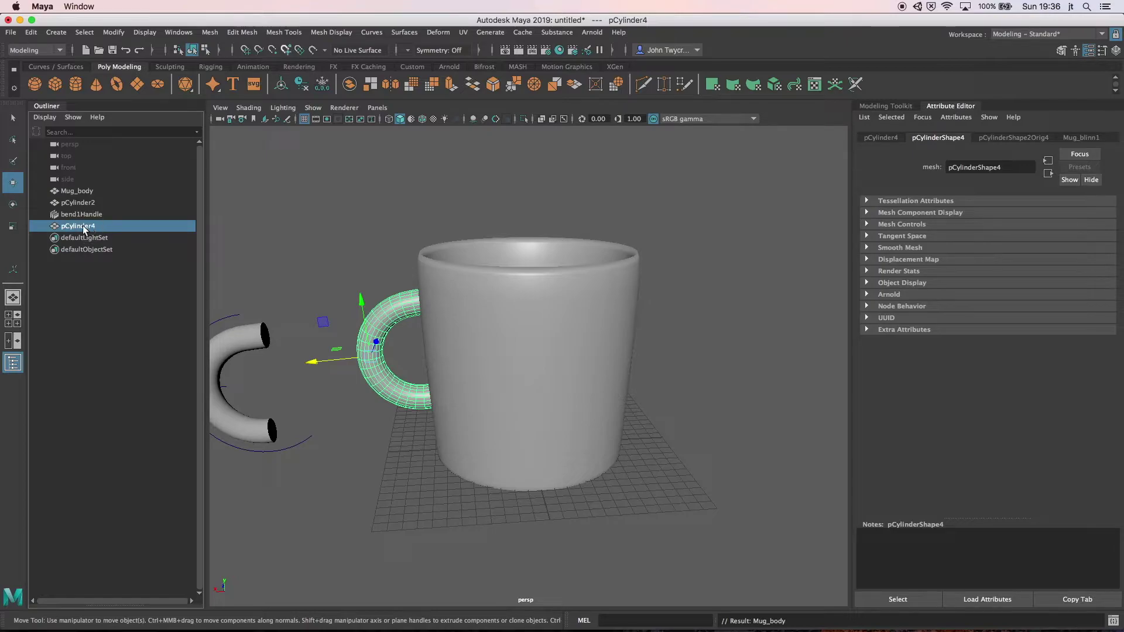
{"action": "double_click", "coordinate": [79, 226]}
{"action": "type", "text": "MugH"}
{"action": "key", "text": "BackSpace"}
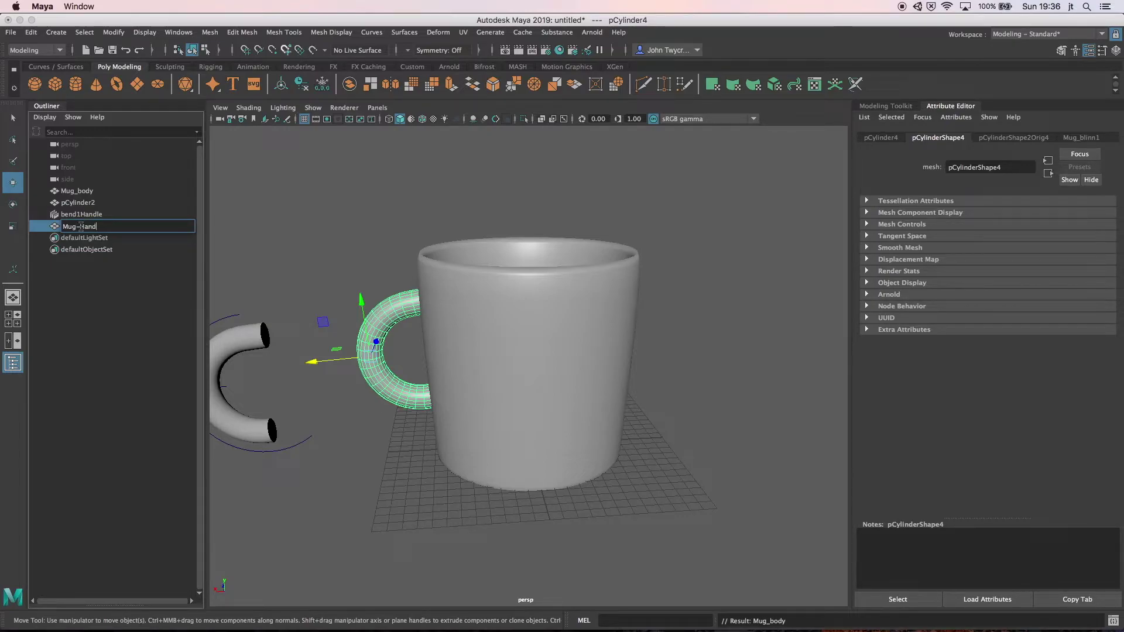
{"action": "key", "text": "Return"}
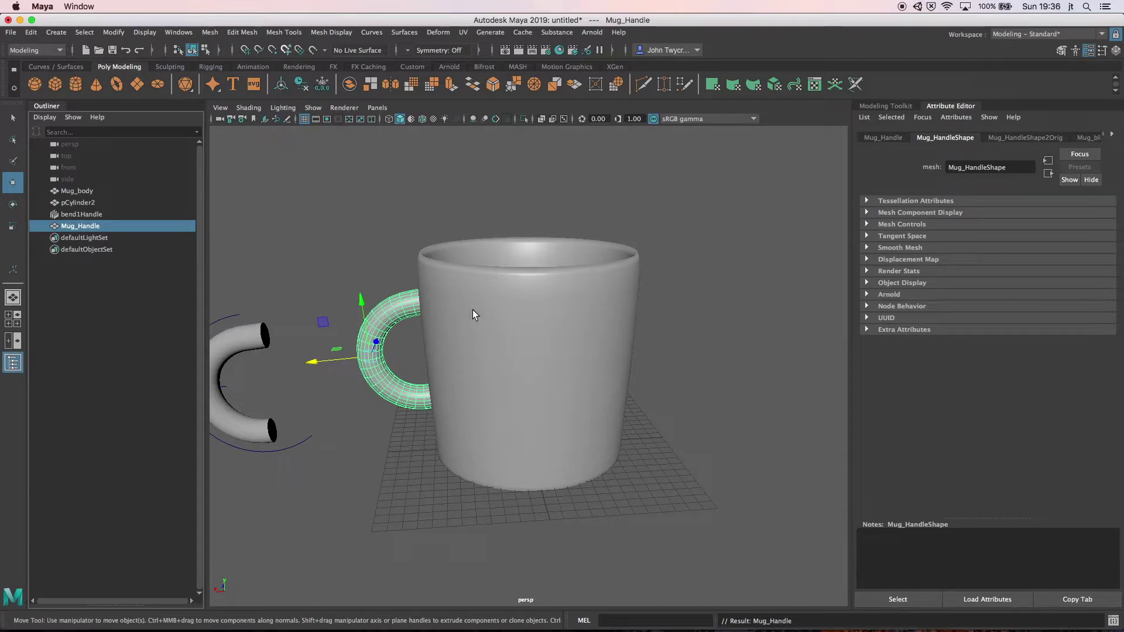
Step: Set the Color of the Mug_blinn1 material to pure white and deselect the handle
{"action": "left_click", "coordinate": [1112, 136]}
{"action": "left_click", "coordinate": [1088, 138]}
{"action": "left_click", "coordinate": [1059, 270]}
{"action": "left_click_drag", "start_coordinate": [1059, 271], "coordinate": [1094, 272]}
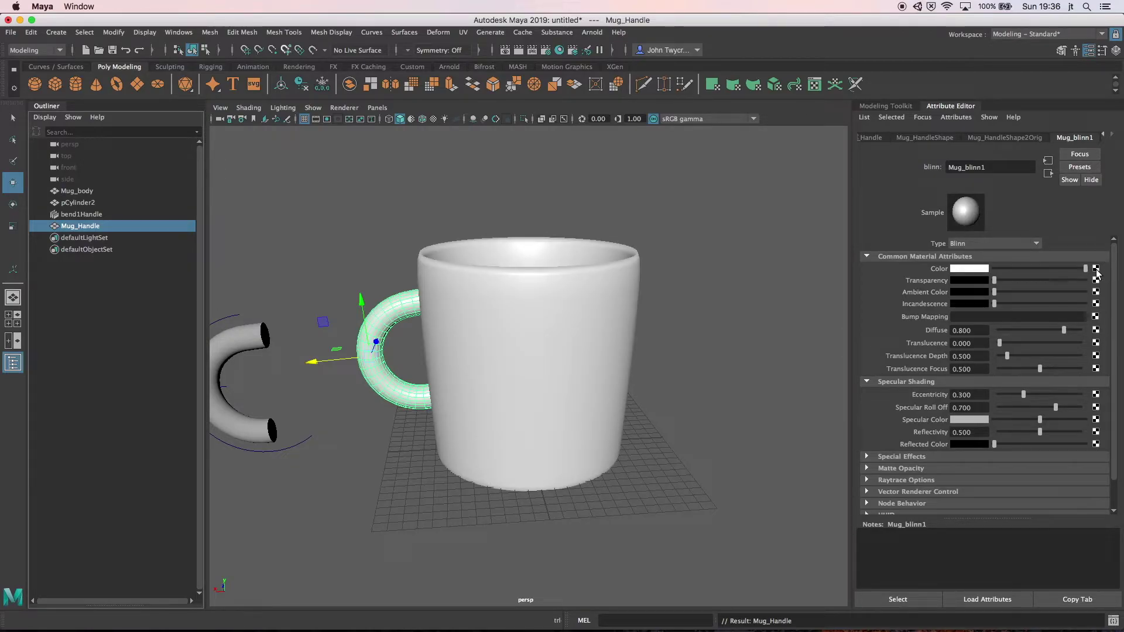
{"action": "left_click", "coordinate": [775, 279]}
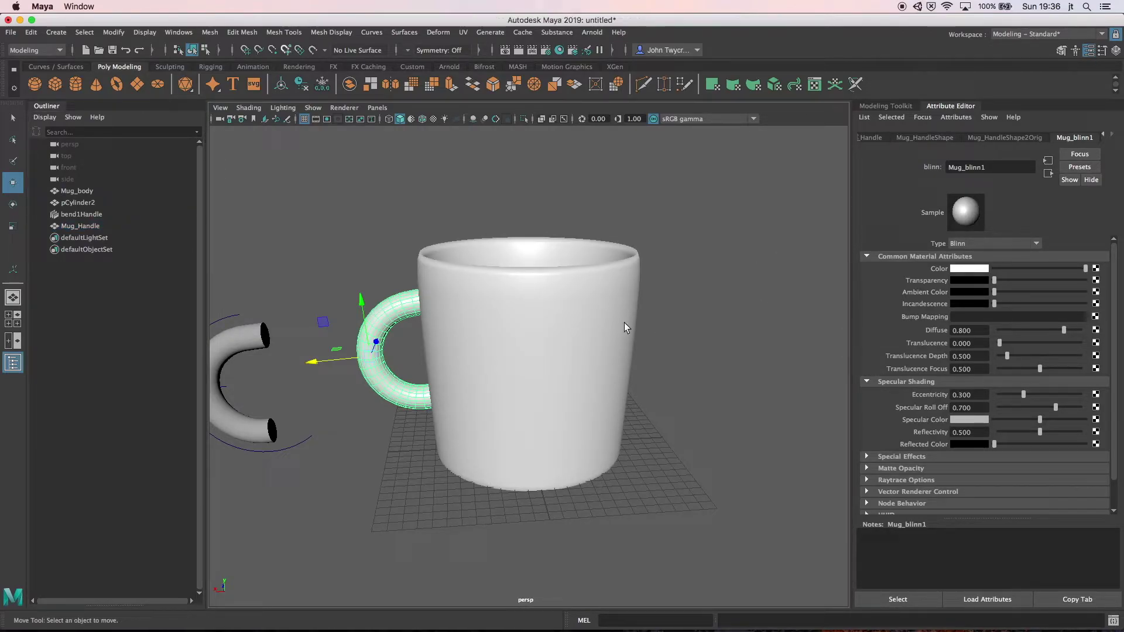
Step: Select the mug body and switch to the UV Editing workspace
{"action": "left_click", "coordinate": [618, 324]}
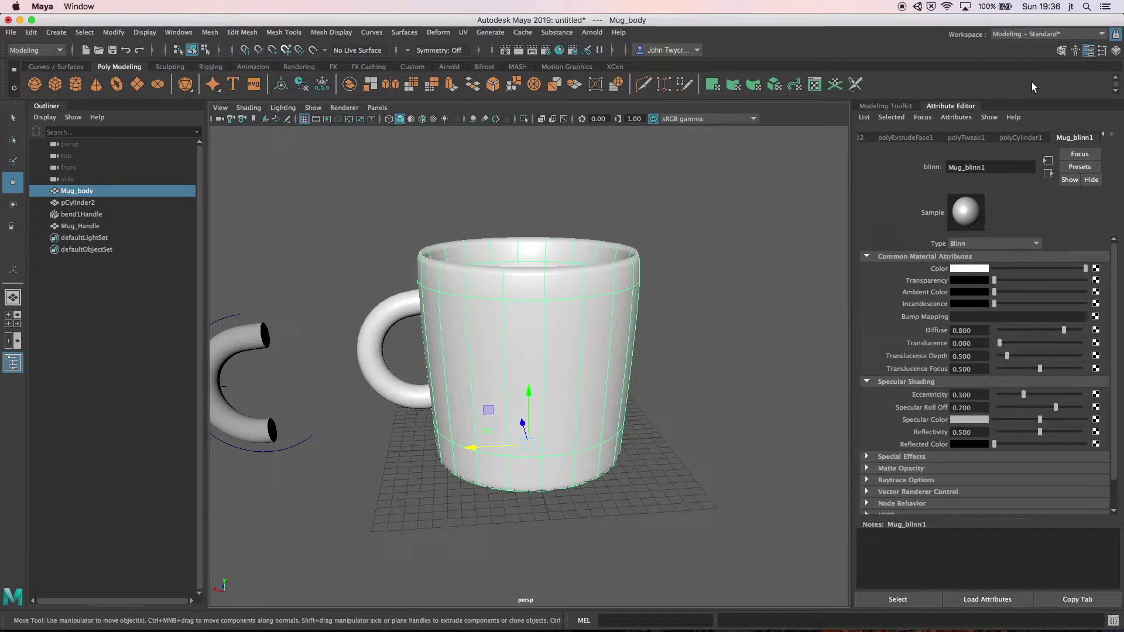
{"action": "left_click", "coordinate": [1020, 35]}
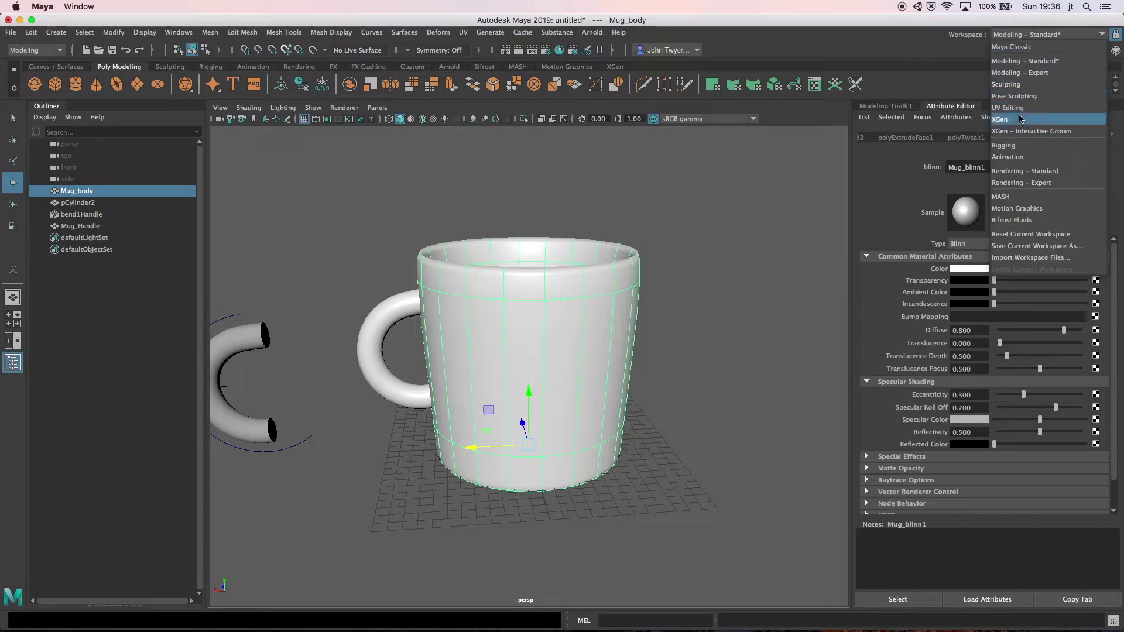
{"action": "left_click", "coordinate": [1019, 111]}
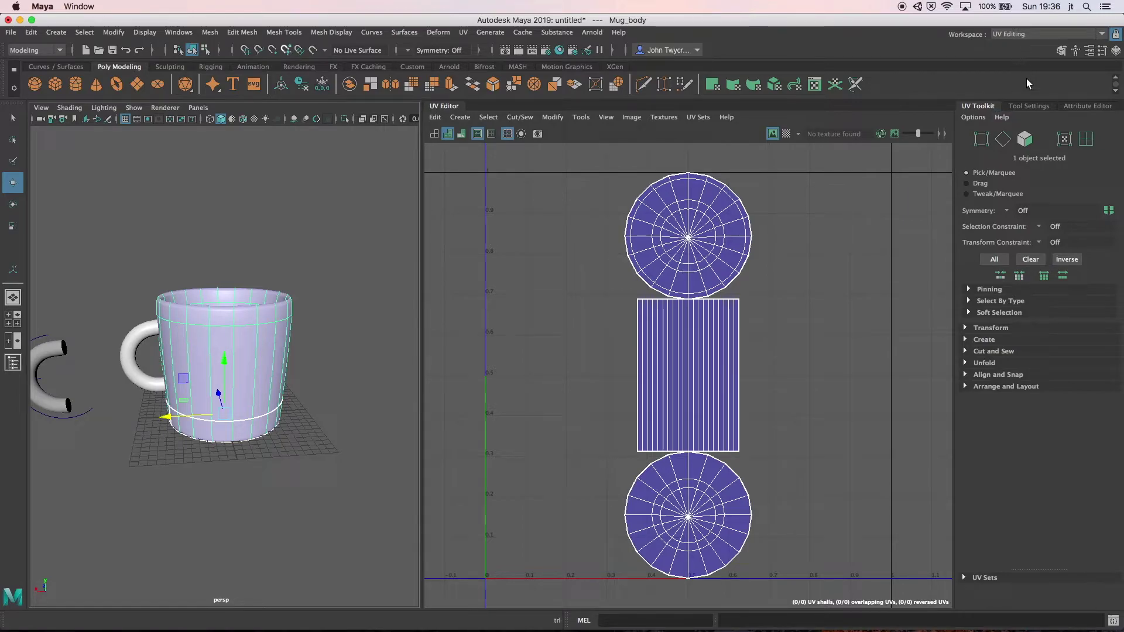
Step: Select faces of the rectangular UV shell and the upper circular shell in turn to check which parts of the mug they cover
{"action": "left_click", "coordinate": [1025, 139]}
{"action": "key", "text": "w"}
{"action": "left_click_drag", "start_coordinate": [783, 355], "coordinate": [593, 370]}
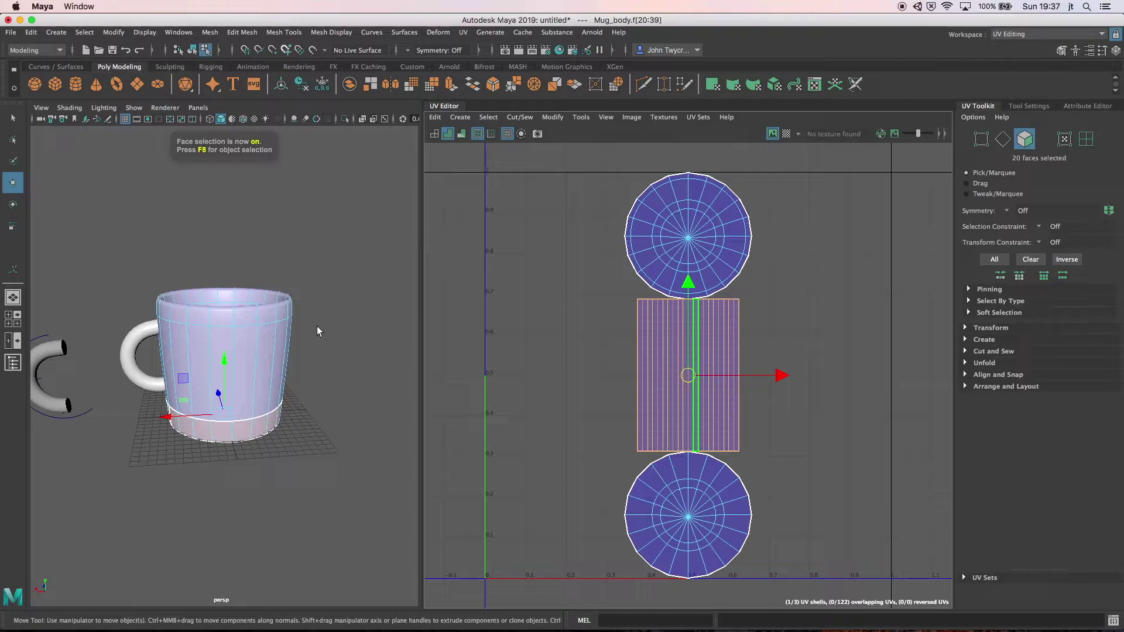
{"action": "mouse_move", "coordinate": [329, 332]}
{"action": "left_mouse_down", "text": "alt"}
{"action": "mouse_move", "coordinate": [326, 373]}
{"action": "mouse_move", "coordinate": [331, 328]}
{"action": "left_mouse_up", "text": "alt"}
{"action": "left_click_drag", "start_coordinate": [767, 252], "coordinate": [585, 213]}
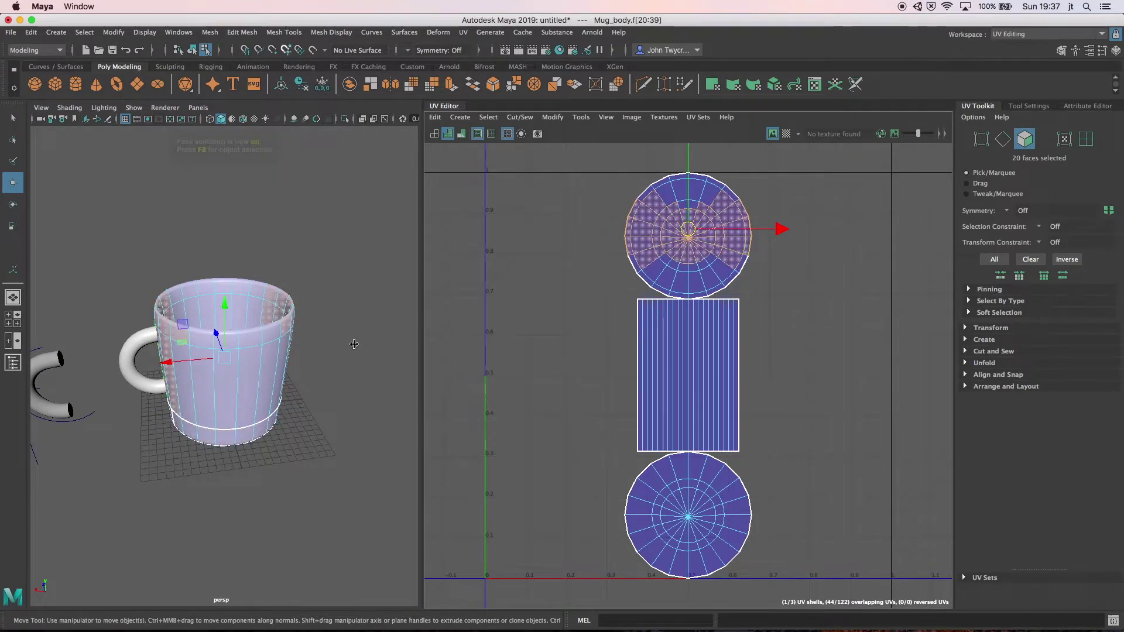
{"action": "mouse_move", "coordinate": [357, 326]}
{"action": "left_mouse_down", "text": "alt"}
{"action": "mouse_move", "coordinate": [369, 314]}
{"action": "mouse_move", "coordinate": [422, 313]}
{"action": "mouse_move", "coordinate": [396, 339]}
{"action": "mouse_move", "coordinate": [369, 334]}
{"action": "mouse_move", "coordinate": [379, 330]}
{"action": "left_mouse_up", "text": "alt"}
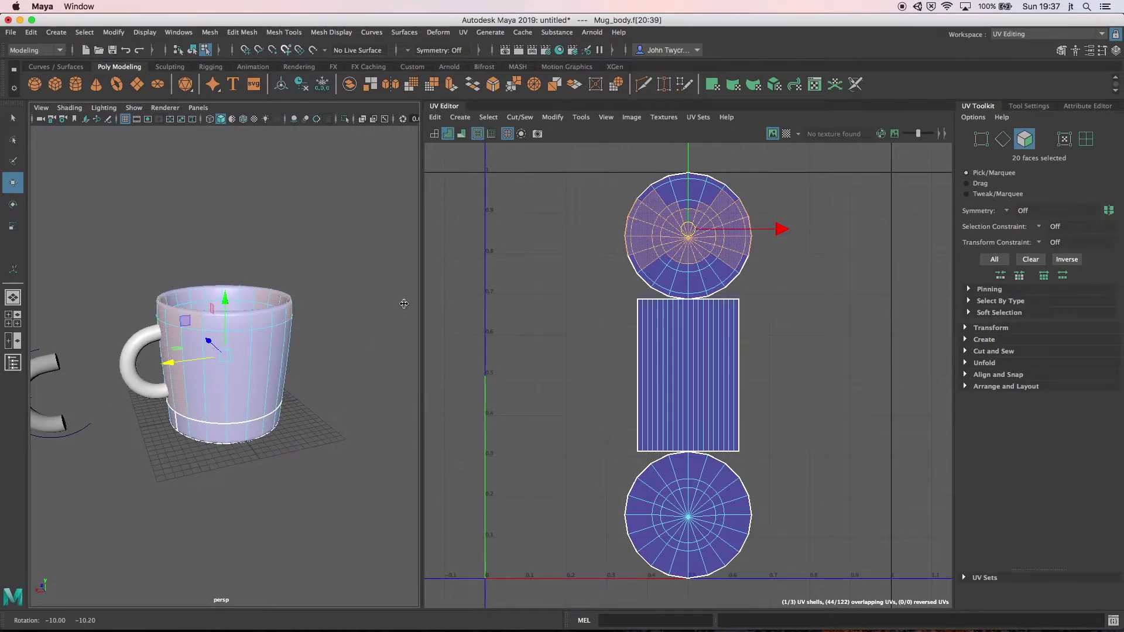
{"action": "key", "text": "shift+period"}
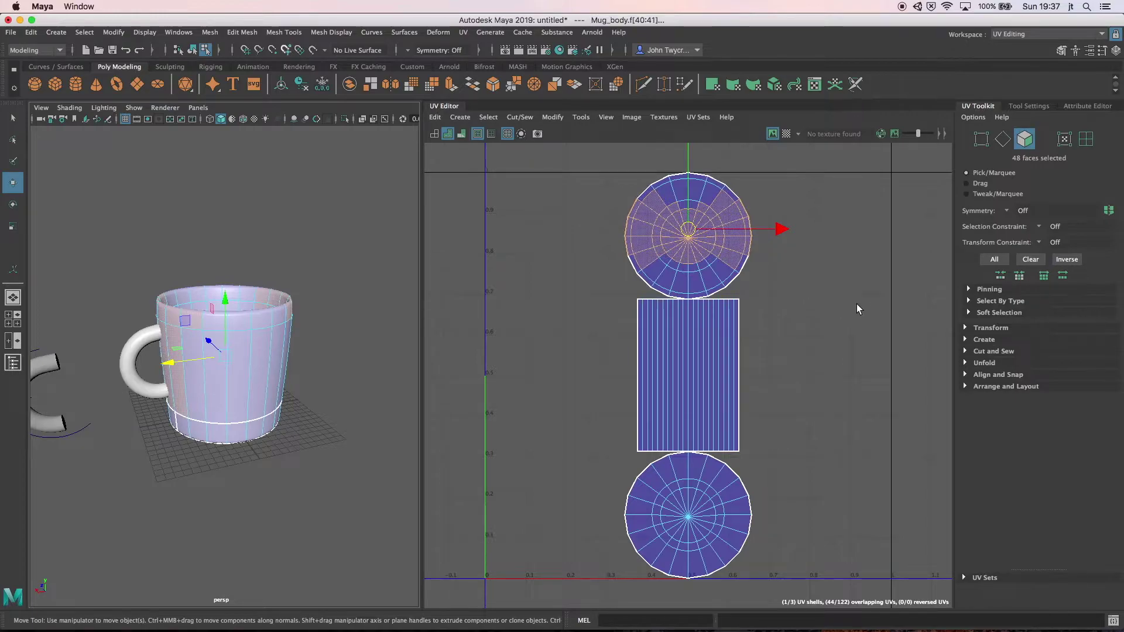
Step: Clear the face selection and try to apply an automatic UV projection
{"action": "left_click", "coordinate": [856, 303]}
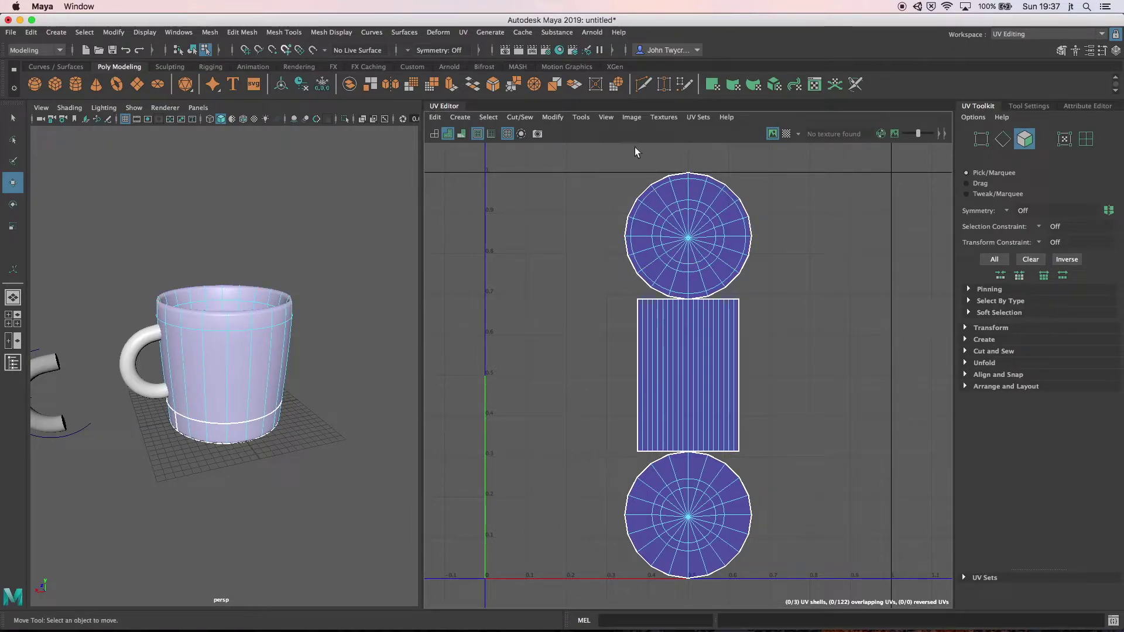
{"action": "left_click", "coordinate": [463, 32]}
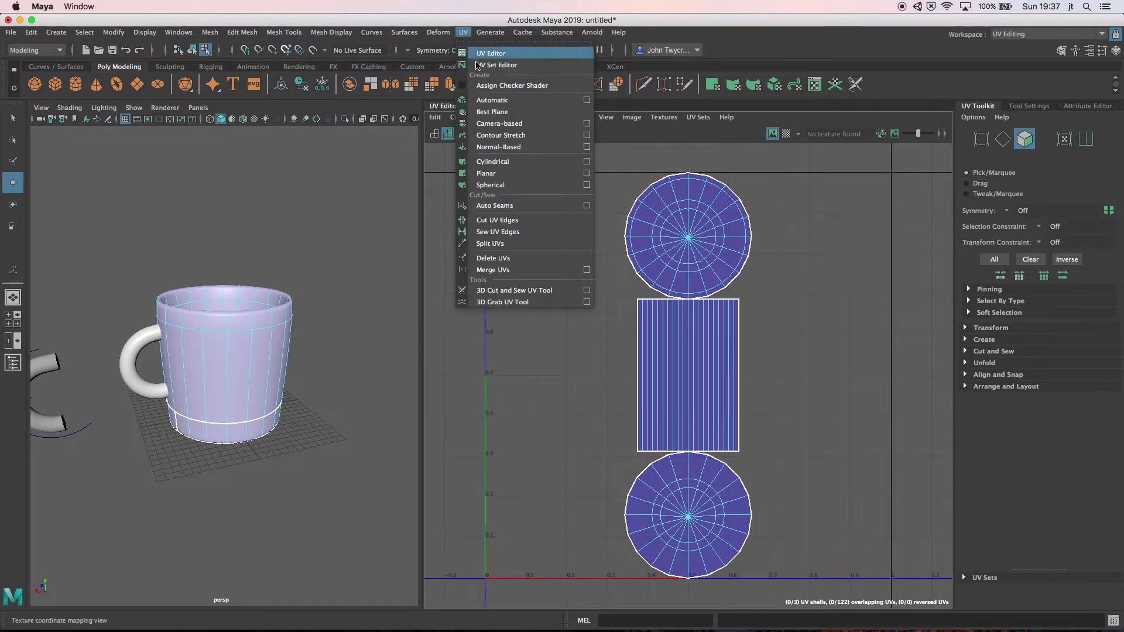
{"action": "left_click", "coordinate": [496, 103]}
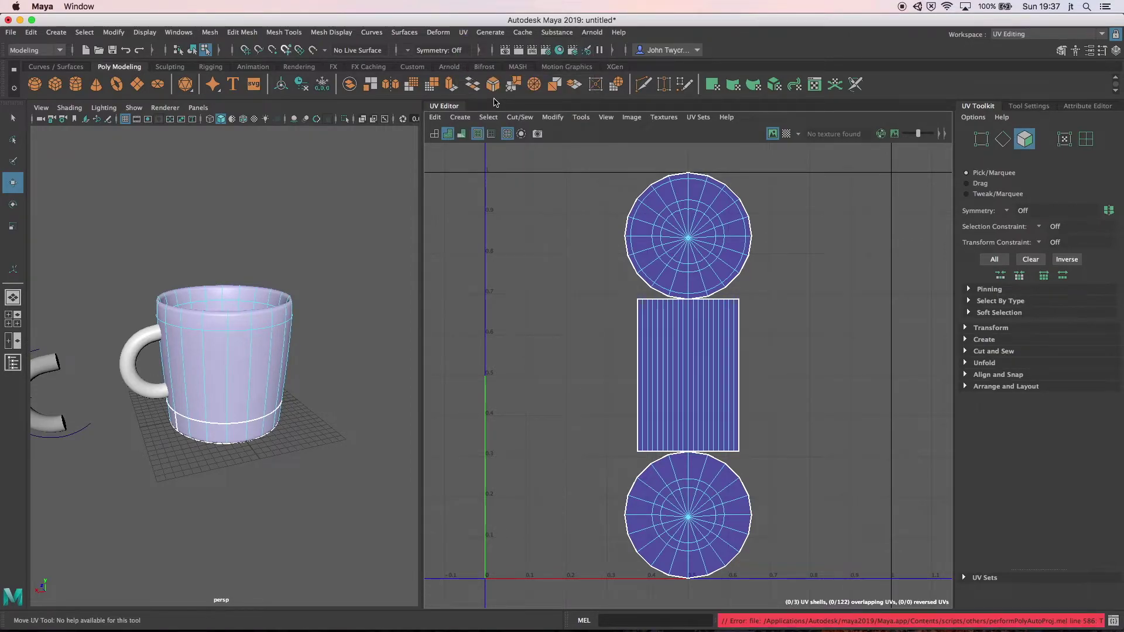
Step: Select the whole mug body in object mode and apply an automatic UV projection to it
{"action": "left_click", "coordinate": [1025, 144]}
{"action": "right_click_drag", "start_coordinate": [248, 370], "coordinate": [267, 288]}
{"action": "left_click", "coordinate": [238, 327]}
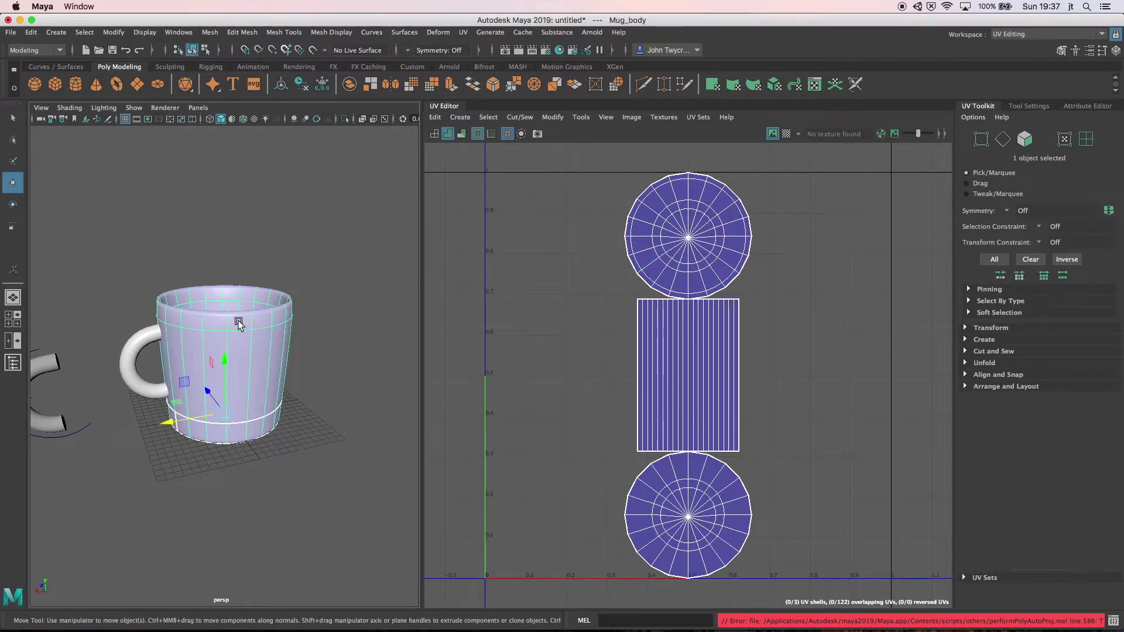
{"action": "left_click", "coordinate": [463, 32]}
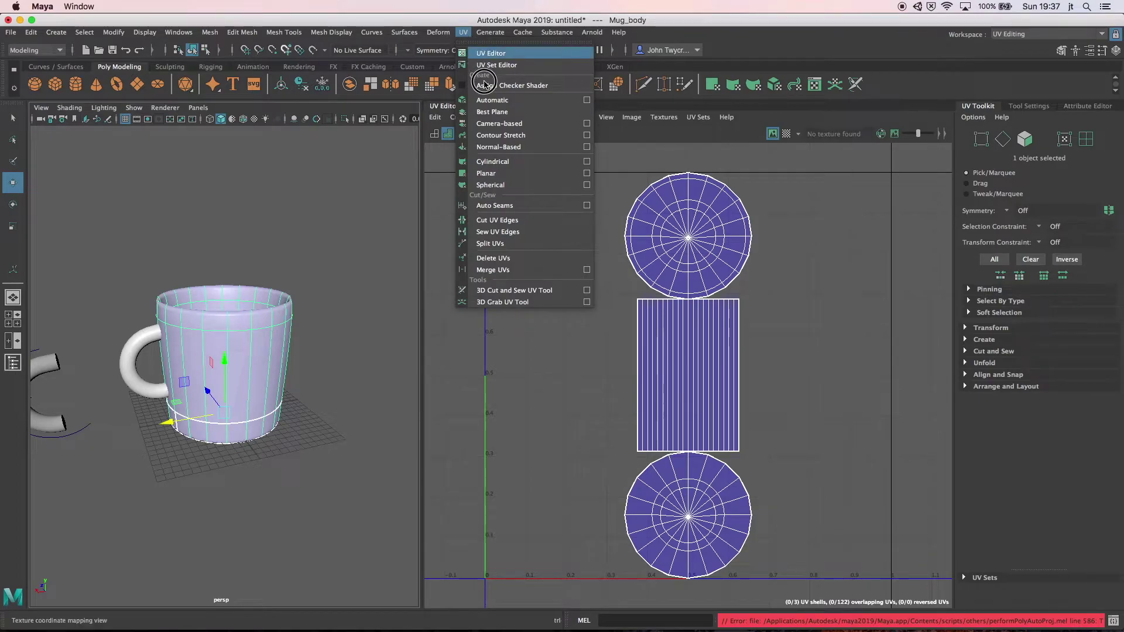
{"action": "left_click", "coordinate": [493, 100]}
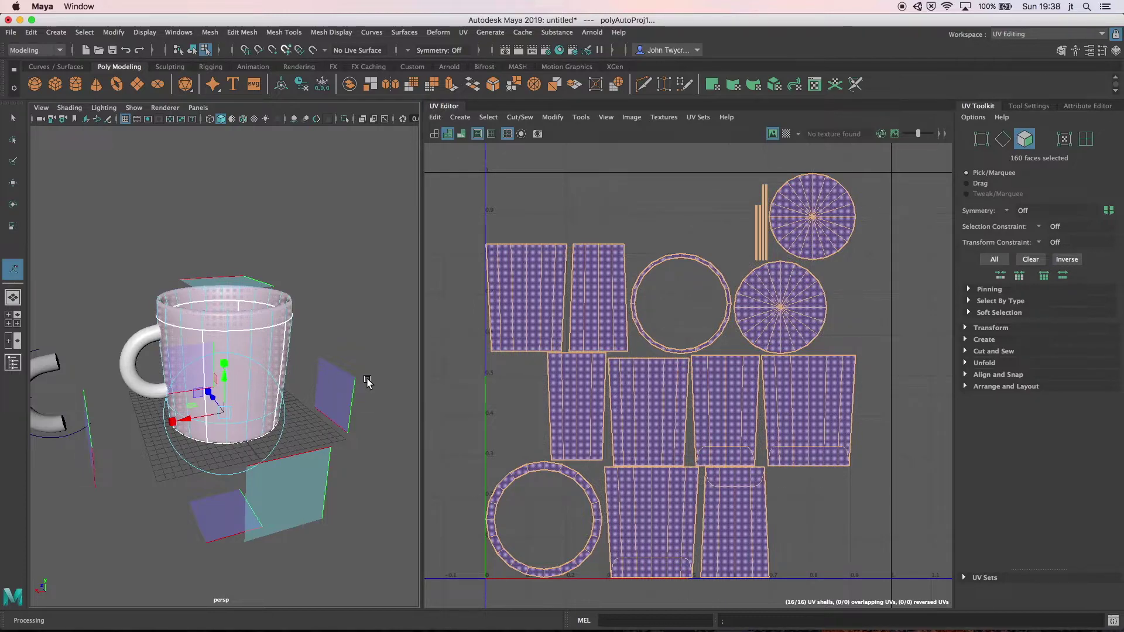
Step: Select the outer wall faces on the mug side away from the handle to identify their UV shell
{"action": "left_click_drag", "start_coordinate": [363, 377], "coordinate": [187, 338], "text": "alt"}
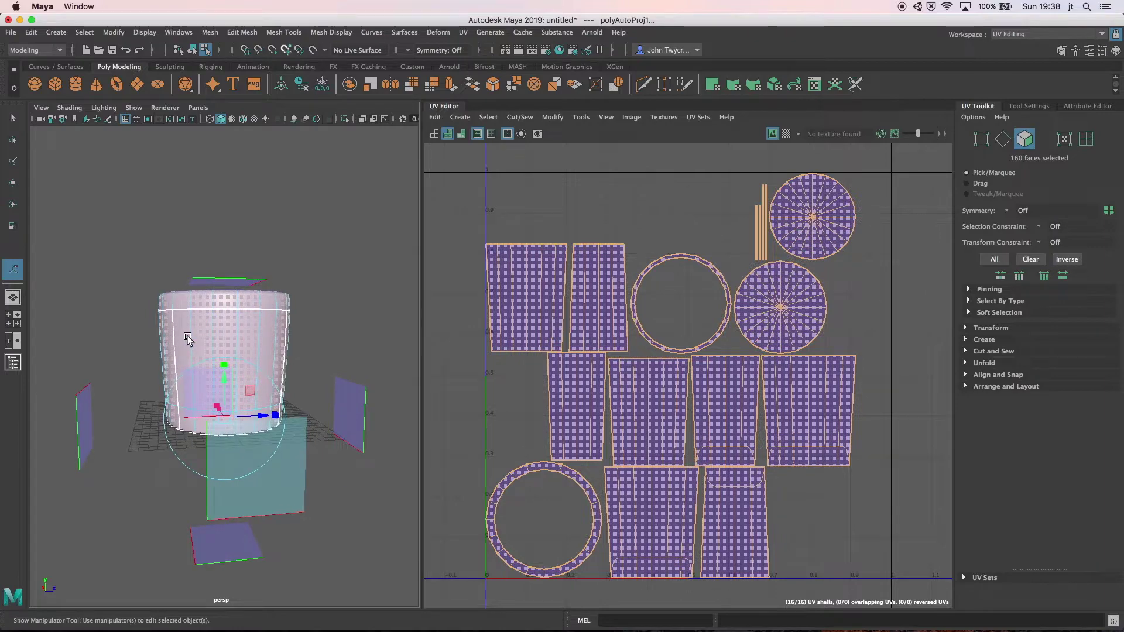
{"action": "left_click", "coordinate": [222, 351]}
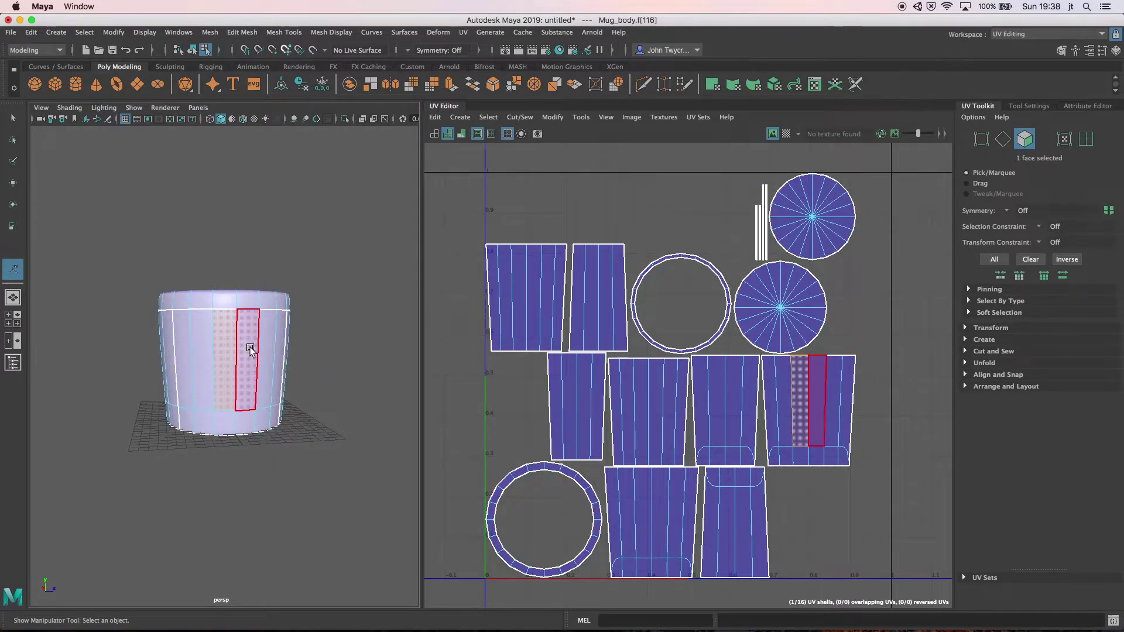
{"action": "left_click", "coordinate": [266, 354]}
{"action": "left_click", "coordinate": [278, 352]}
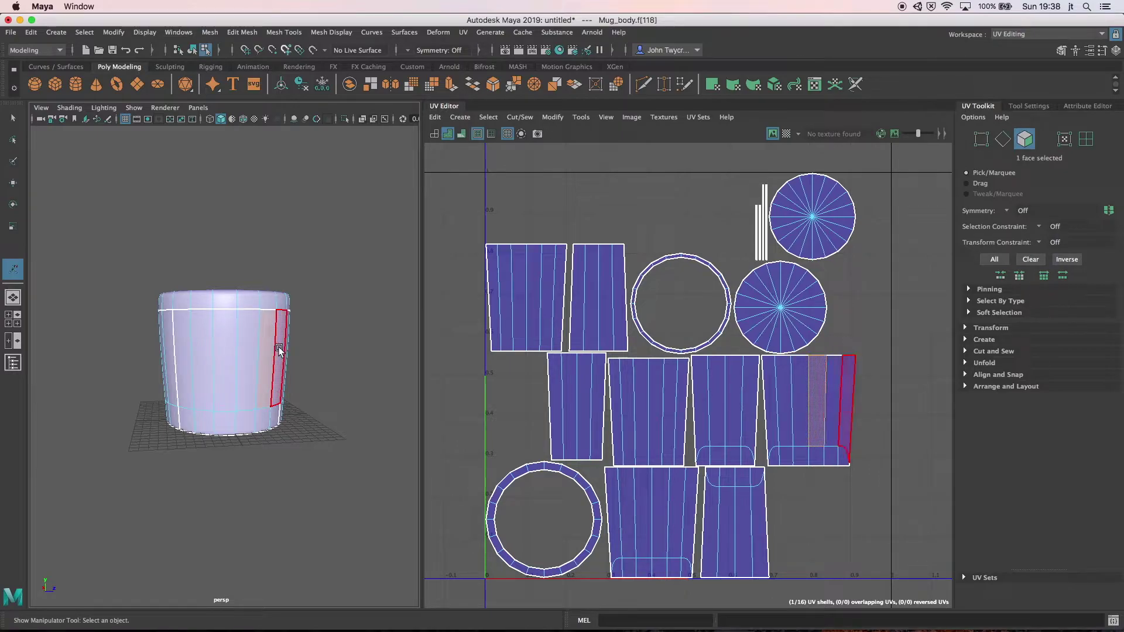
{"action": "double_click", "coordinate": [185, 356], "text": "shift"}
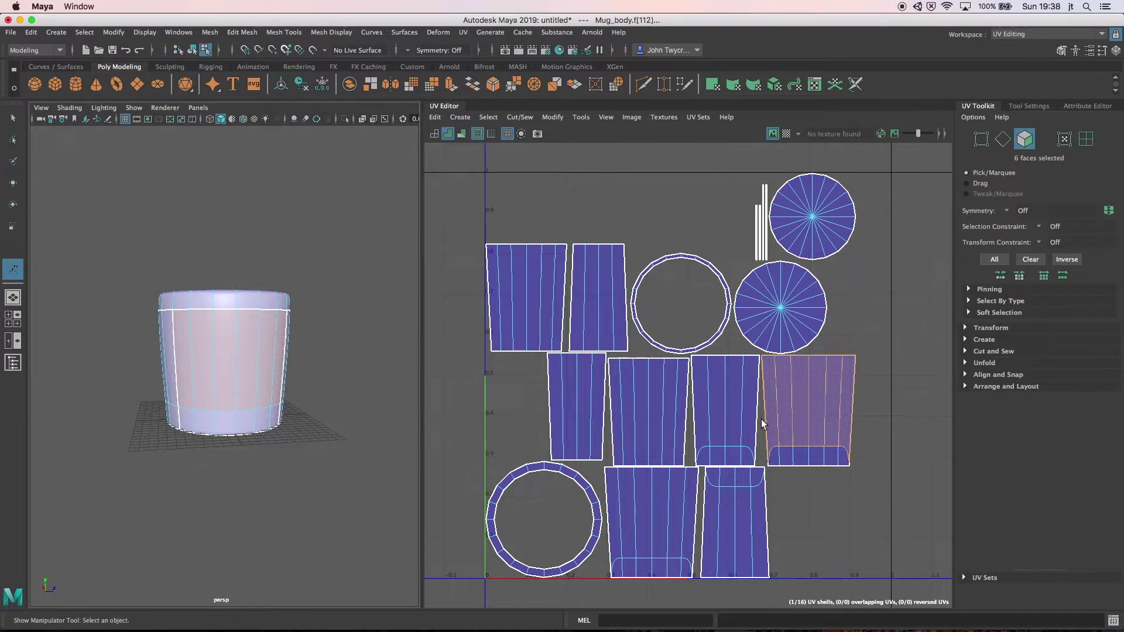
Step: Select the neighbouring wall shell in the UV layout to compare its position on the mug with the outer wall shell
{"action": "key", "text": "q"}
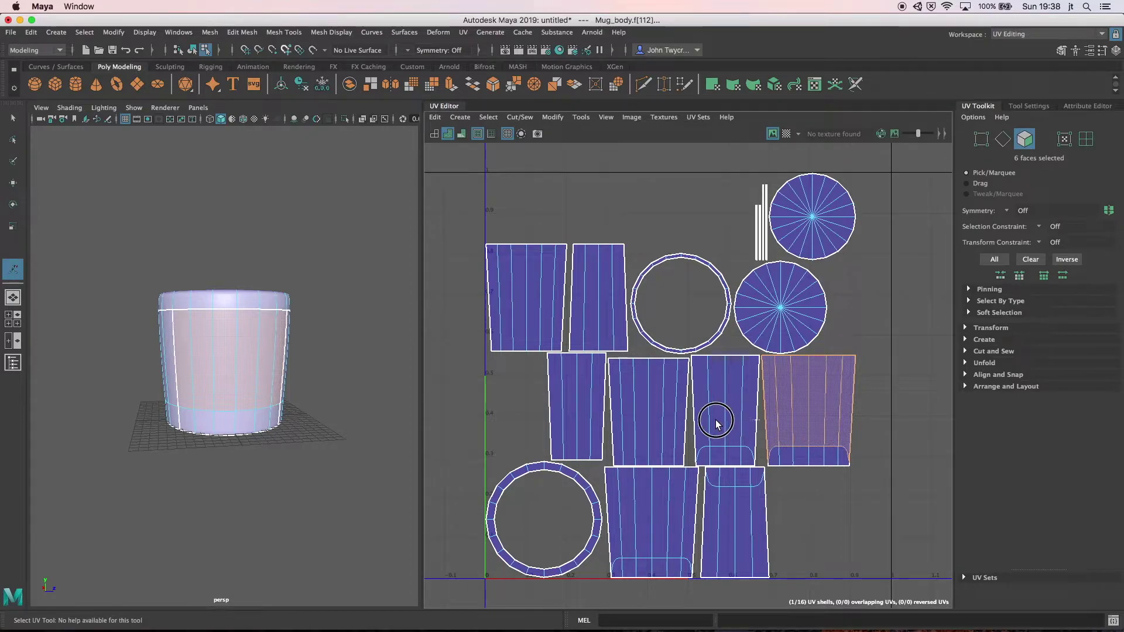
{"action": "left_click", "coordinate": [703, 421]}
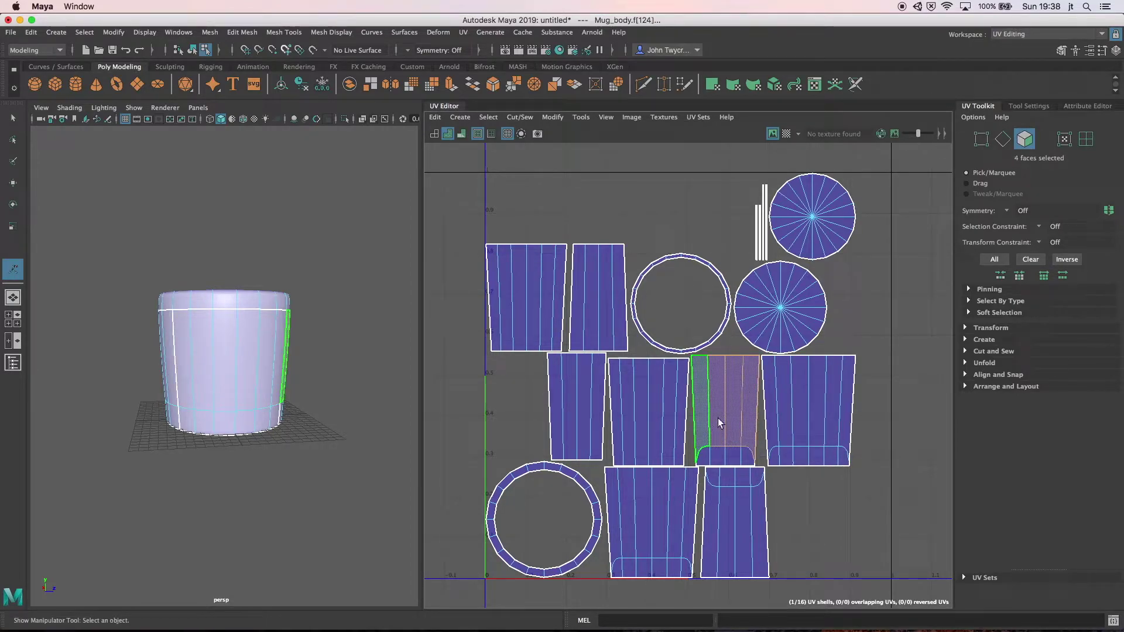
{"action": "key", "text": "q"}
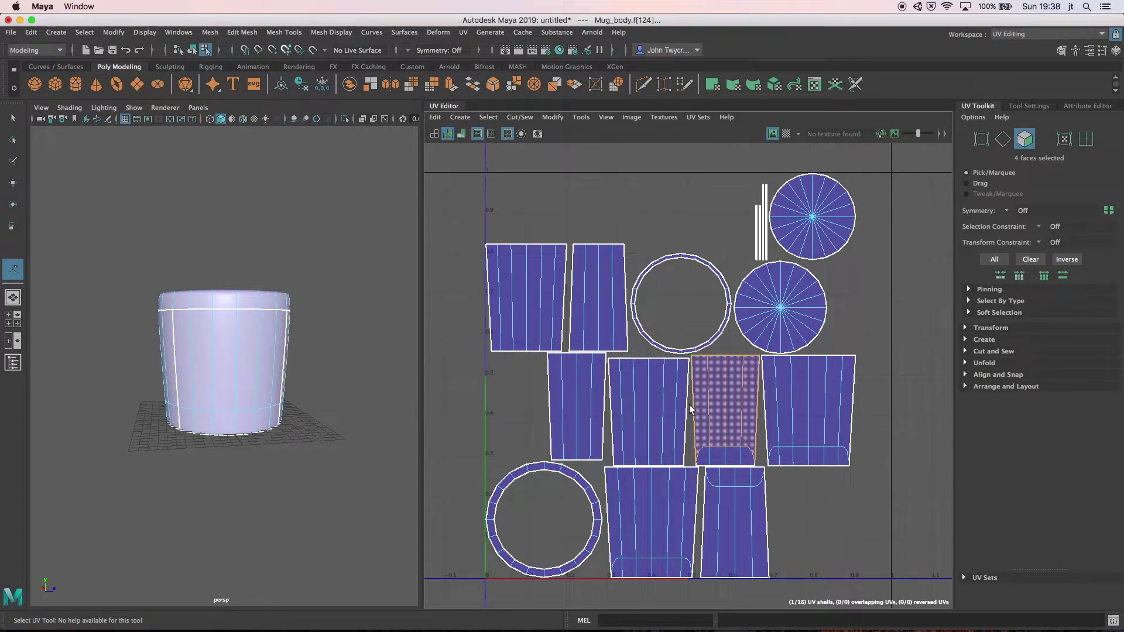
{"action": "left_click", "coordinate": [801, 403]}
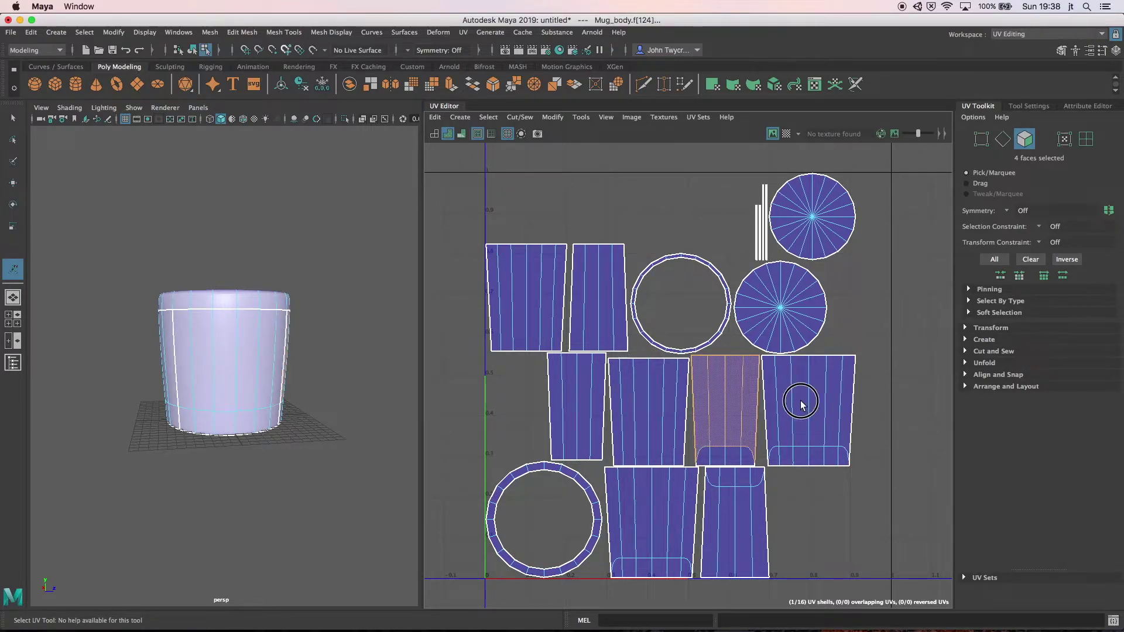
{"action": "left_click", "coordinate": [798, 411]}
{"action": "left_click", "coordinate": [800, 417]}
{"action": "left_click", "coordinate": [849, 410]}
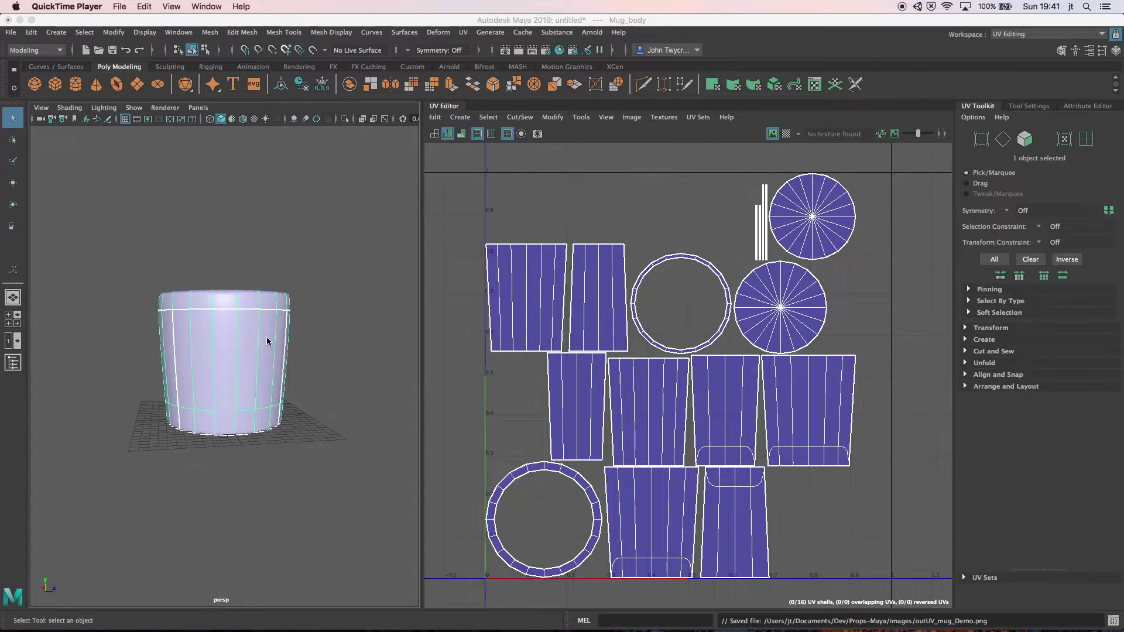
{"action": "left_click", "coordinate": [254, 331]}
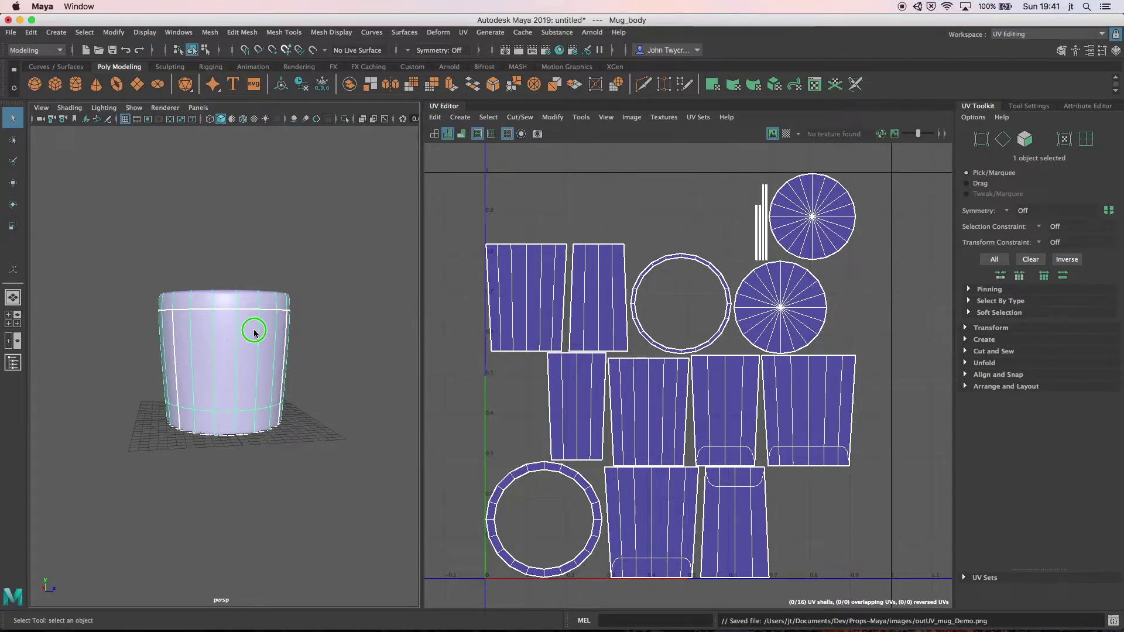
{"action": "key", "text": "F11"}
{"action": "left_click", "coordinate": [254, 331]}
{"action": "right_click", "coordinate": [255, 331]}
{"action": "right_click_drag", "start_coordinate": [254, 333], "coordinate": [289, 283]}
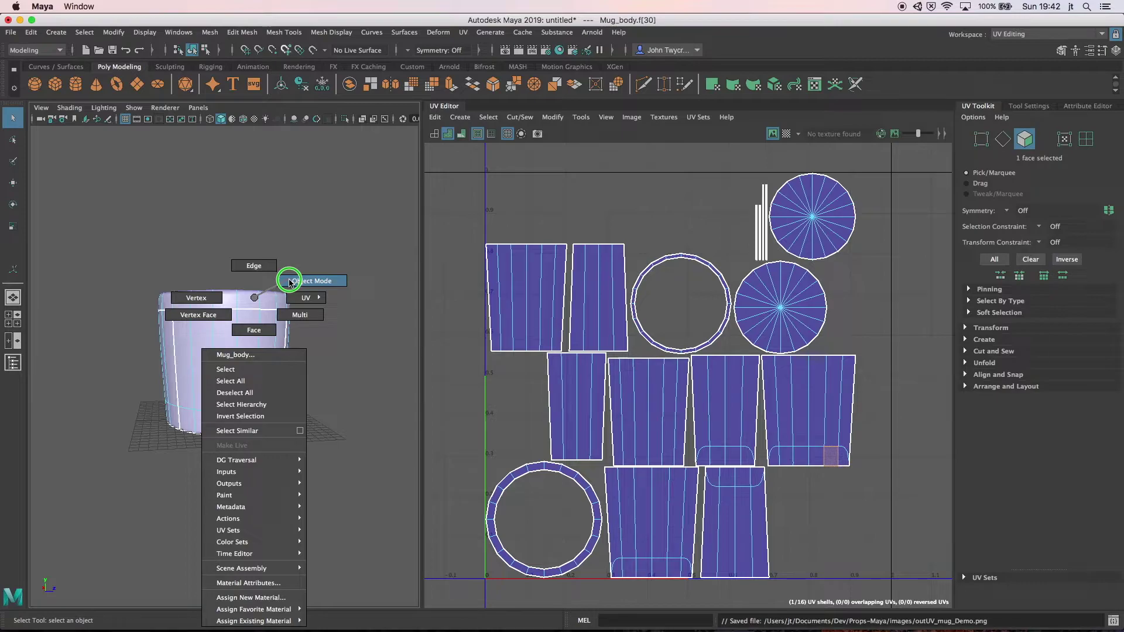
{"action": "right_click_drag", "start_coordinate": [289, 283], "coordinate": [382, 255]}
{"action": "right_click_drag", "start_coordinate": [267, 309], "coordinate": [295, 282]}
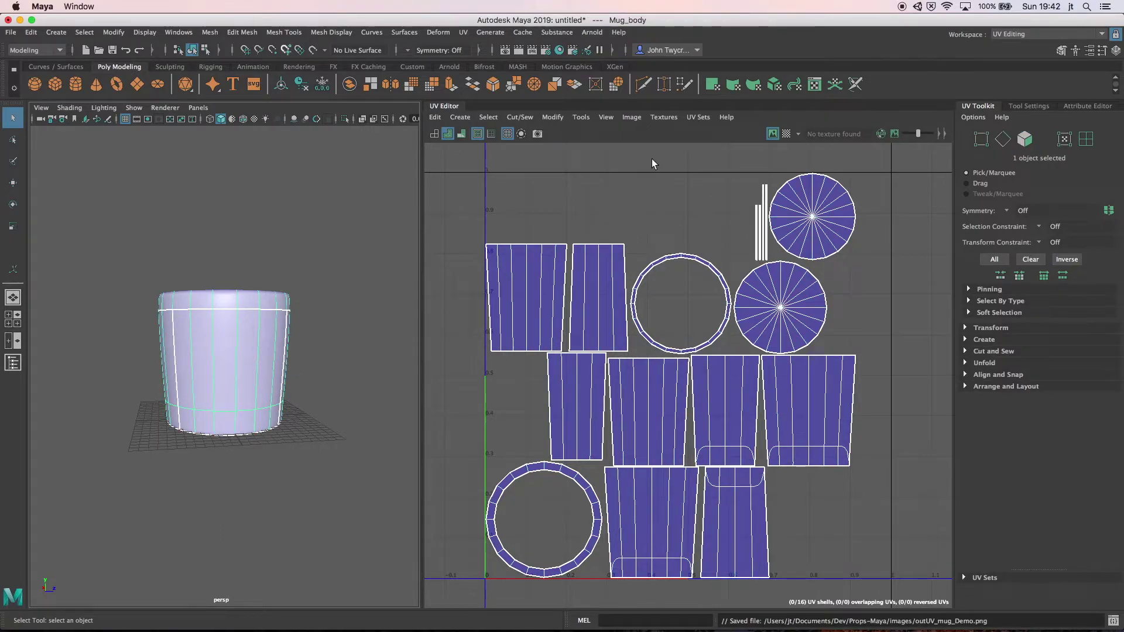
Step: Export a 2048 by 2048 PNG UV snapshot of the mug body as outUV_mug_Demo, replacing the existing file
{"action": "left_click", "coordinate": [632, 117]}
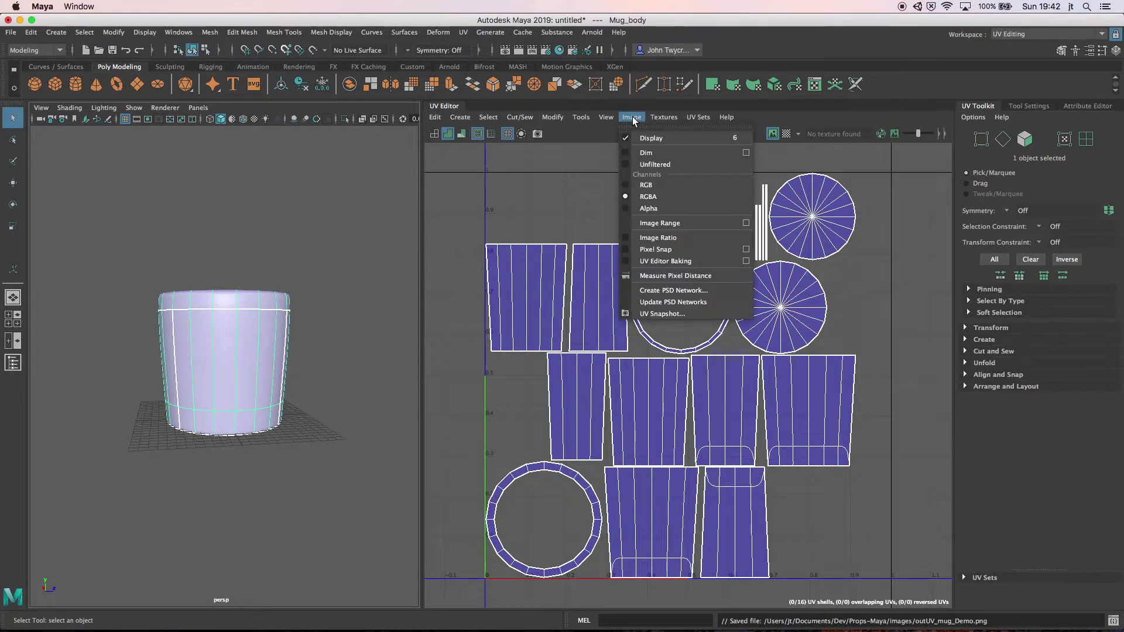
{"action": "left_click", "coordinate": [667, 314]}
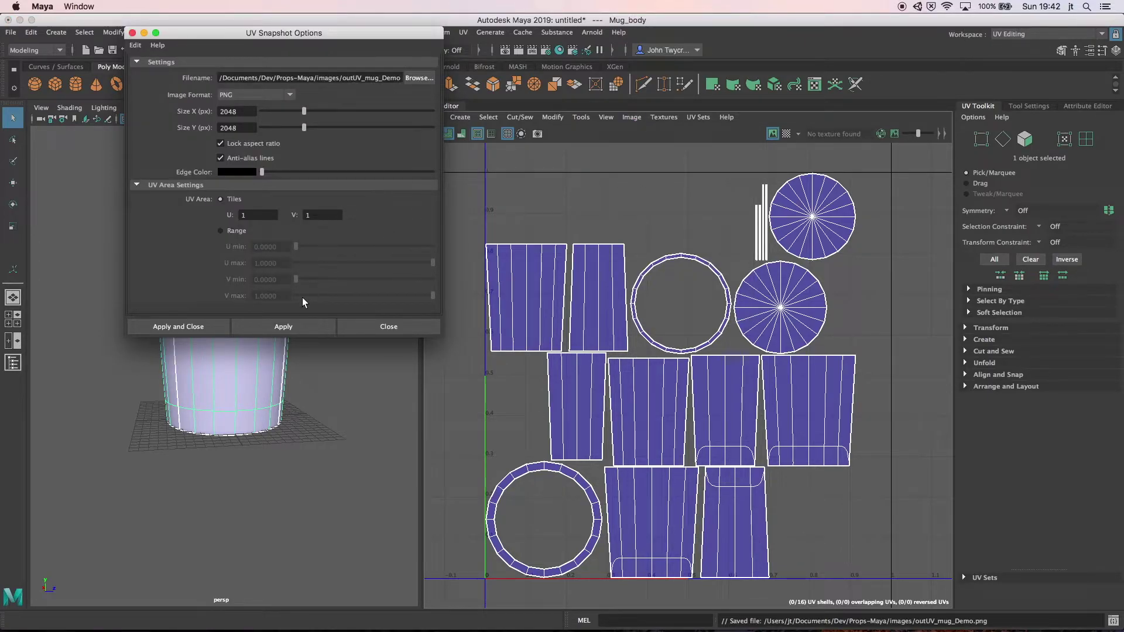
{"action": "left_click", "coordinate": [294, 326]}
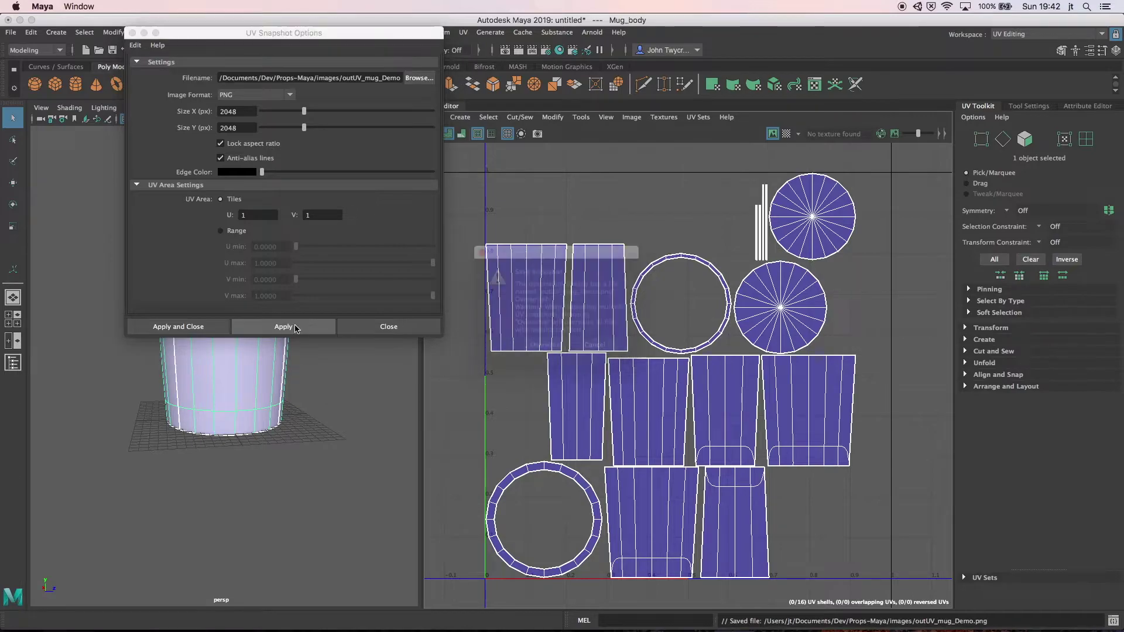
{"action": "left_click", "coordinate": [545, 345]}
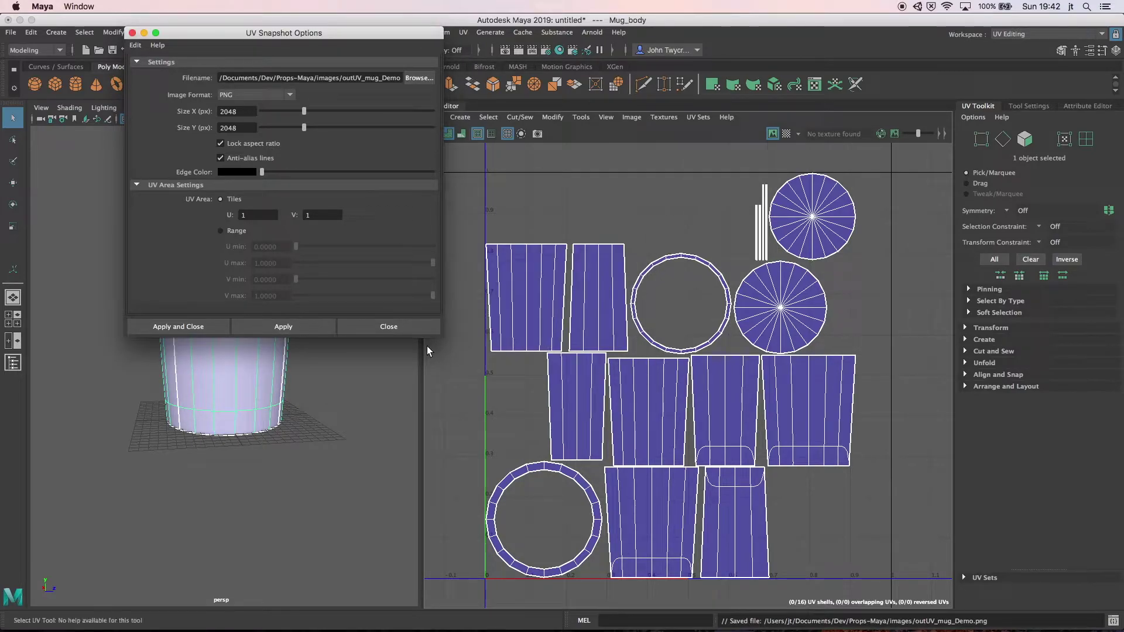
Step: Switch to Photoshop and open outUV_mug_Demo.png from the images folder
{"action": "key", "text": "super+Tab"}
{"action": "key", "text": "super+Tab"}
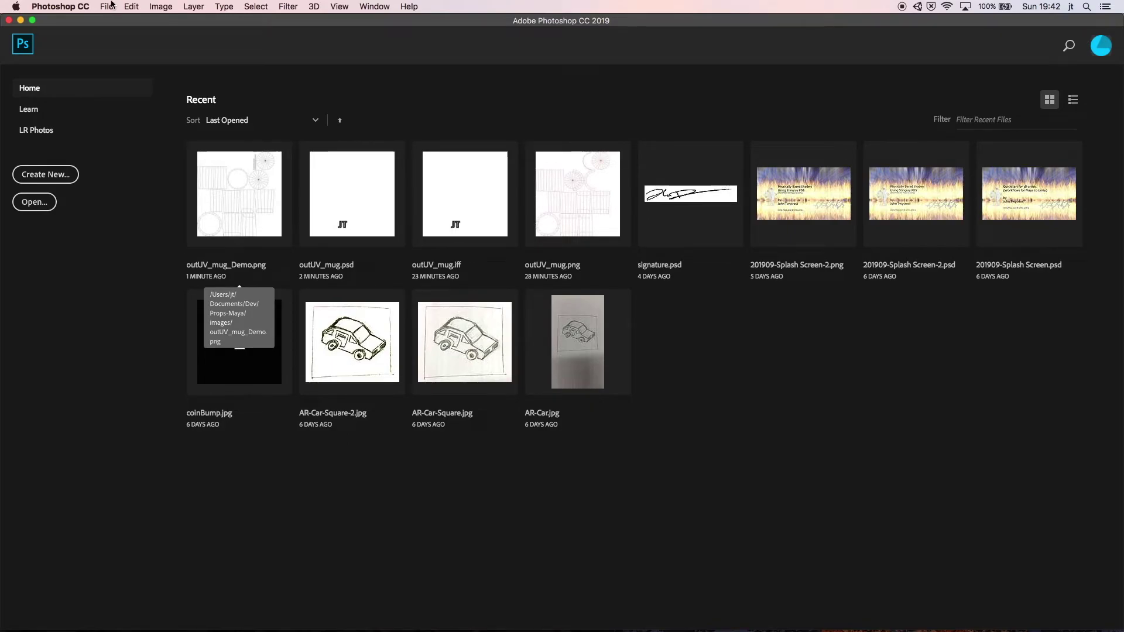
{"action": "left_click", "coordinate": [111, 8]}
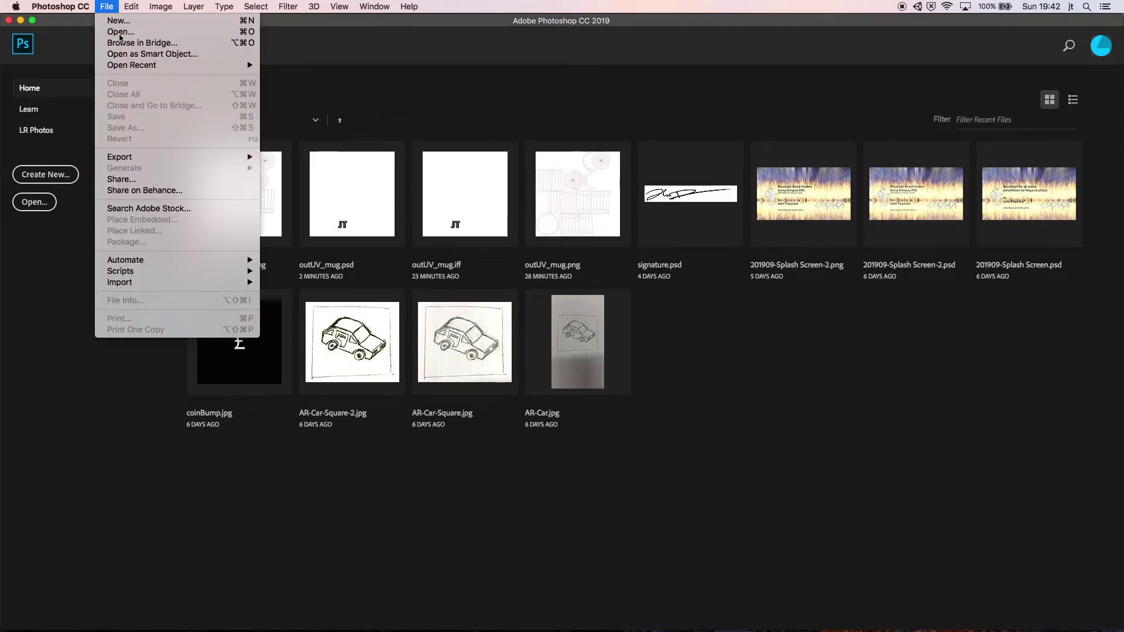
{"action": "left_click", "coordinate": [269, 101]}
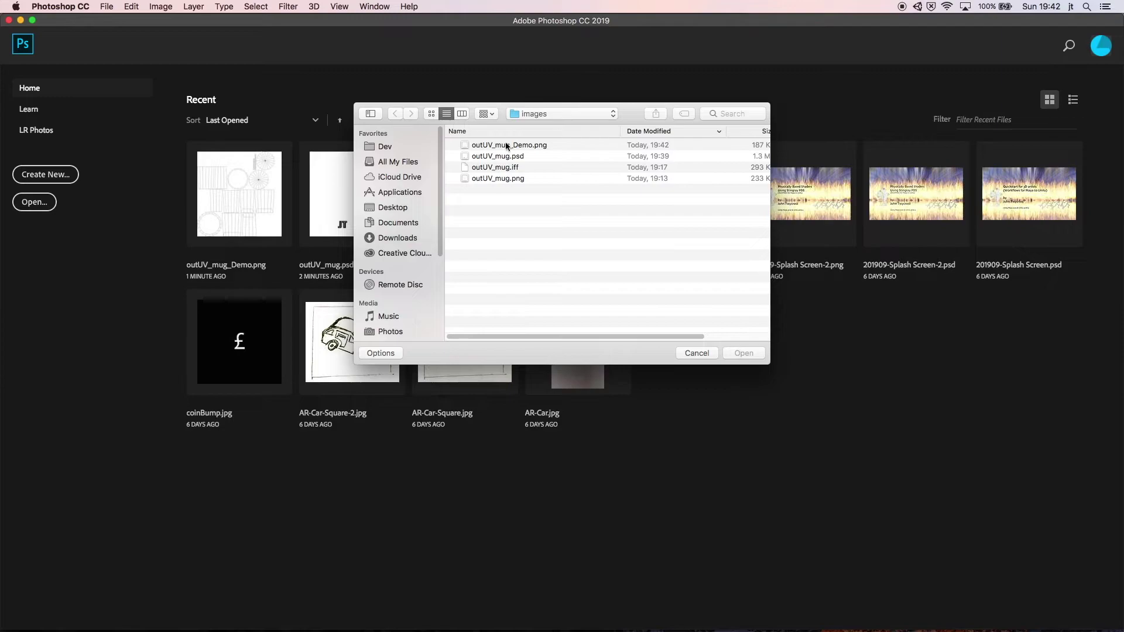
{"action": "left_click", "coordinate": [530, 146]}
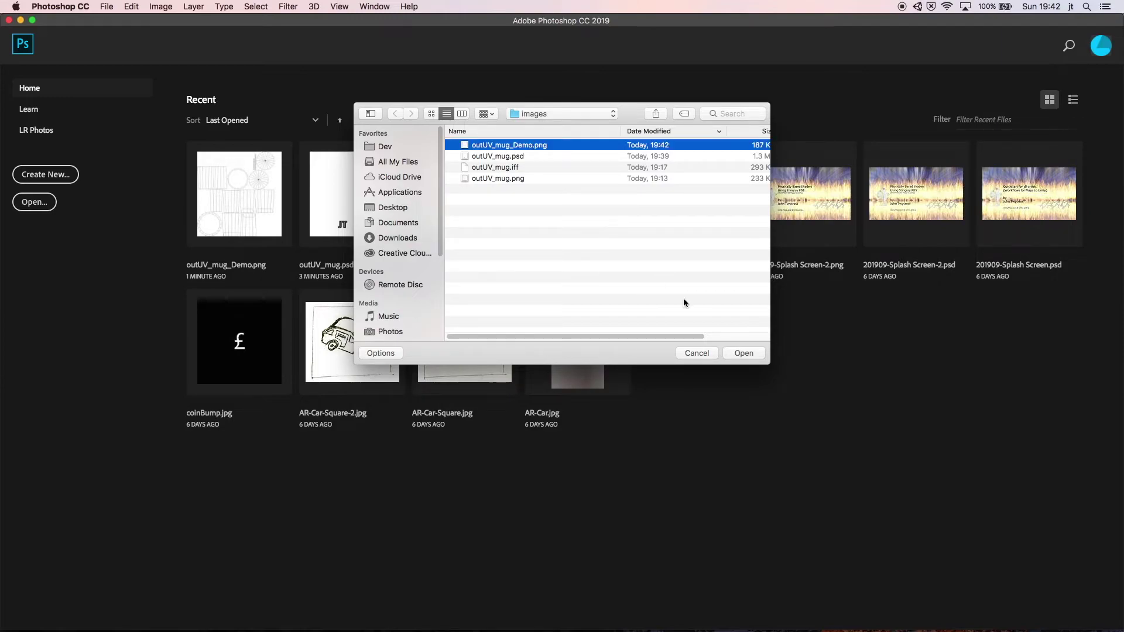
{"action": "left_click", "coordinate": [755, 356]}
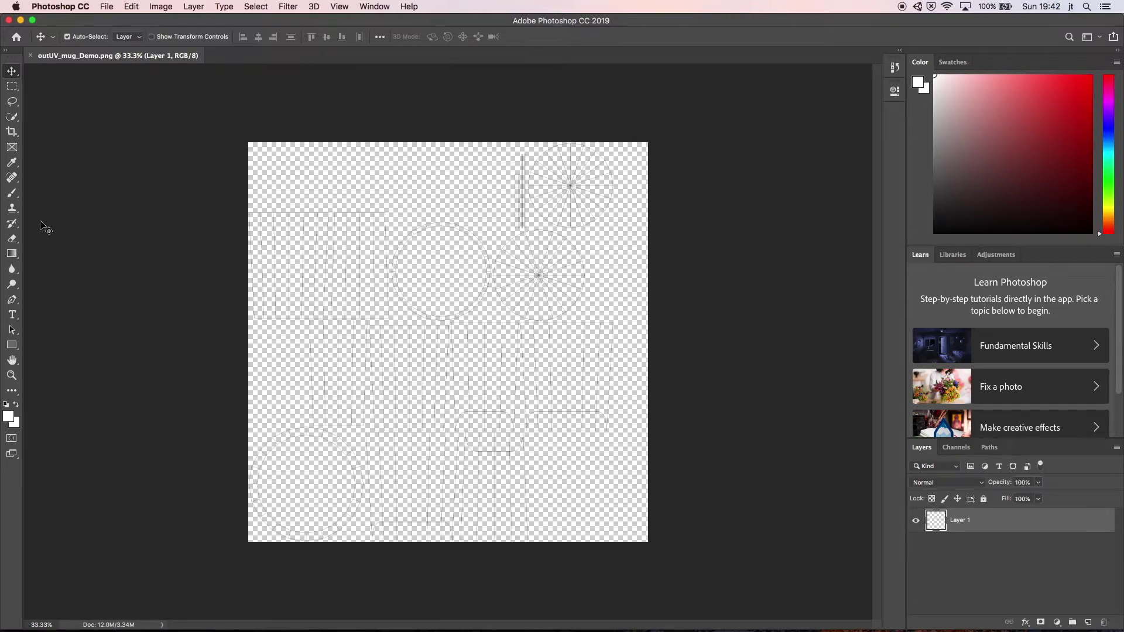
Step: Add the text JT over the rightmost wall shell of the UV layout and nudge it slightly down
{"action": "left_click", "coordinate": [12, 316]}
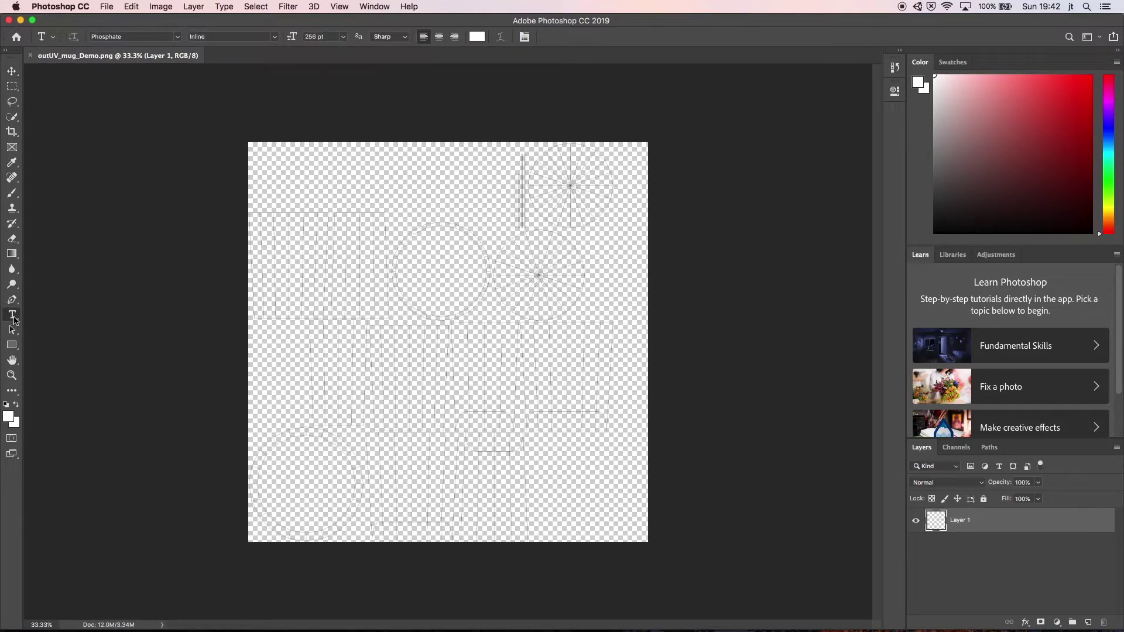
{"action": "left_click", "coordinate": [548, 368]}
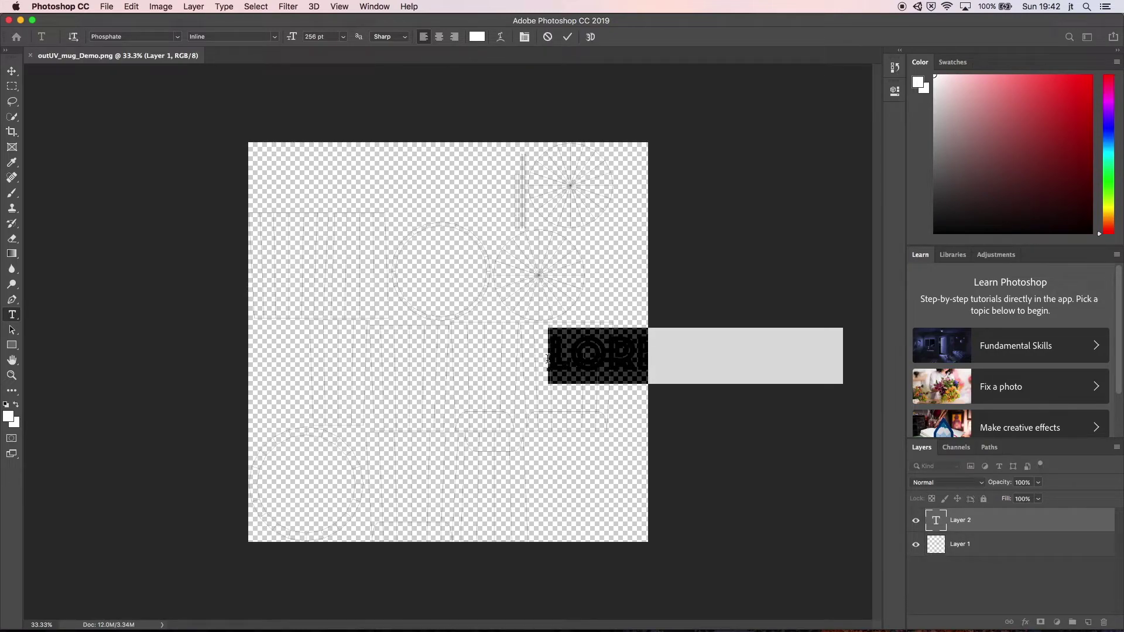
{"action": "type", "text": "JT"}
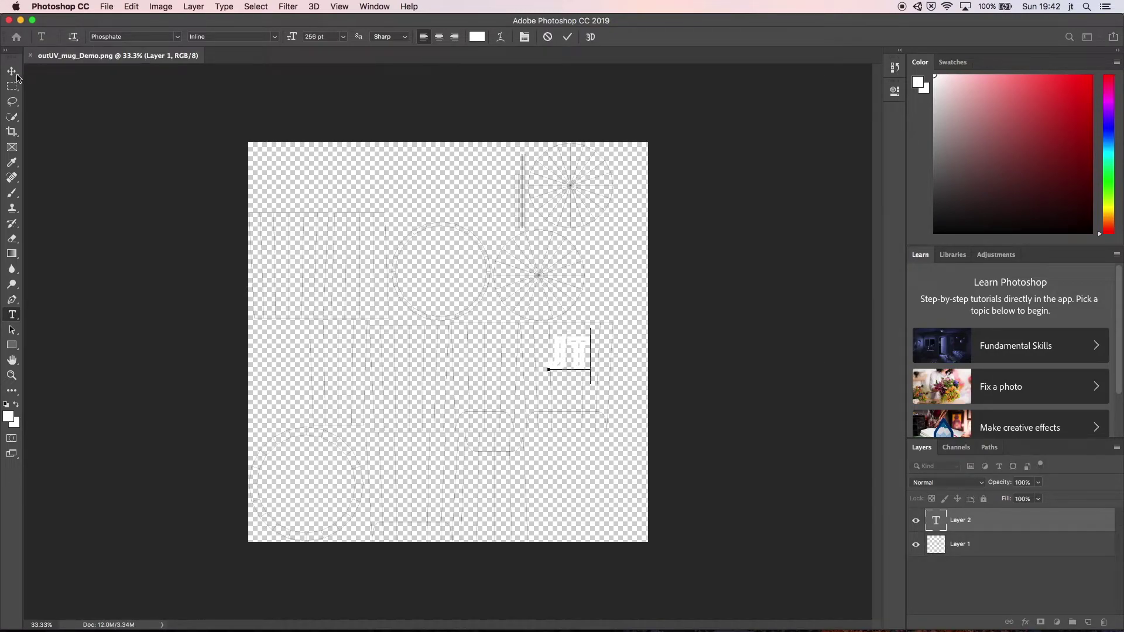
{"action": "left_click", "coordinate": [13, 72]}
{"action": "left_click", "coordinate": [580, 363]}
{"action": "left_click_drag", "start_coordinate": [582, 370], "coordinate": [584, 373]}
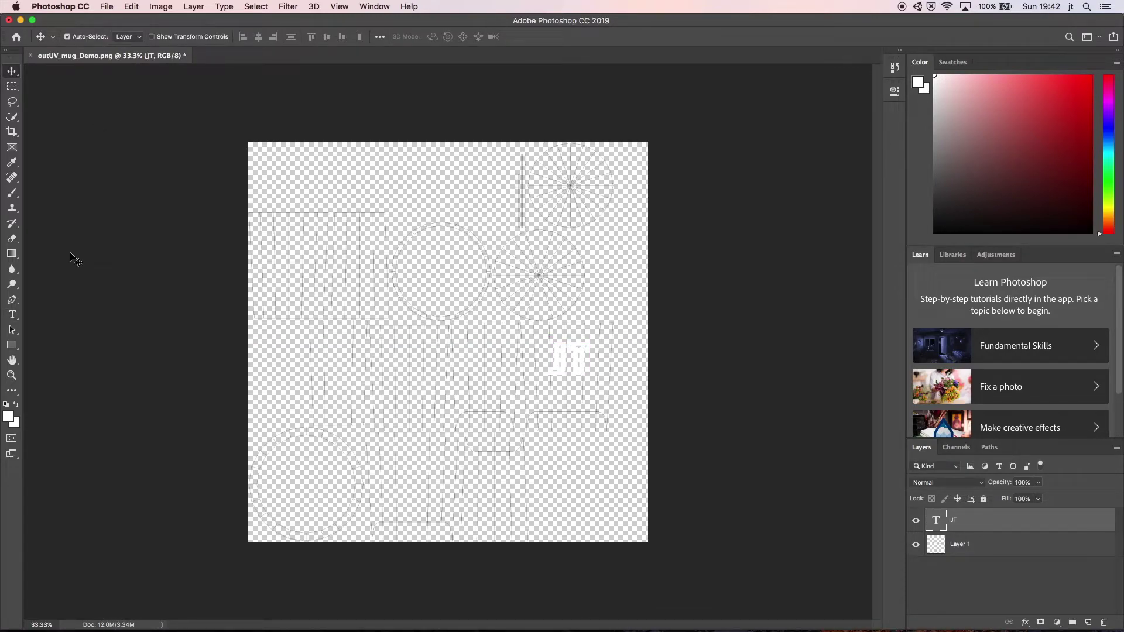
Step: Recolour the JT text to a bright red and commit the text edit
{"action": "left_click", "coordinate": [11, 314]}
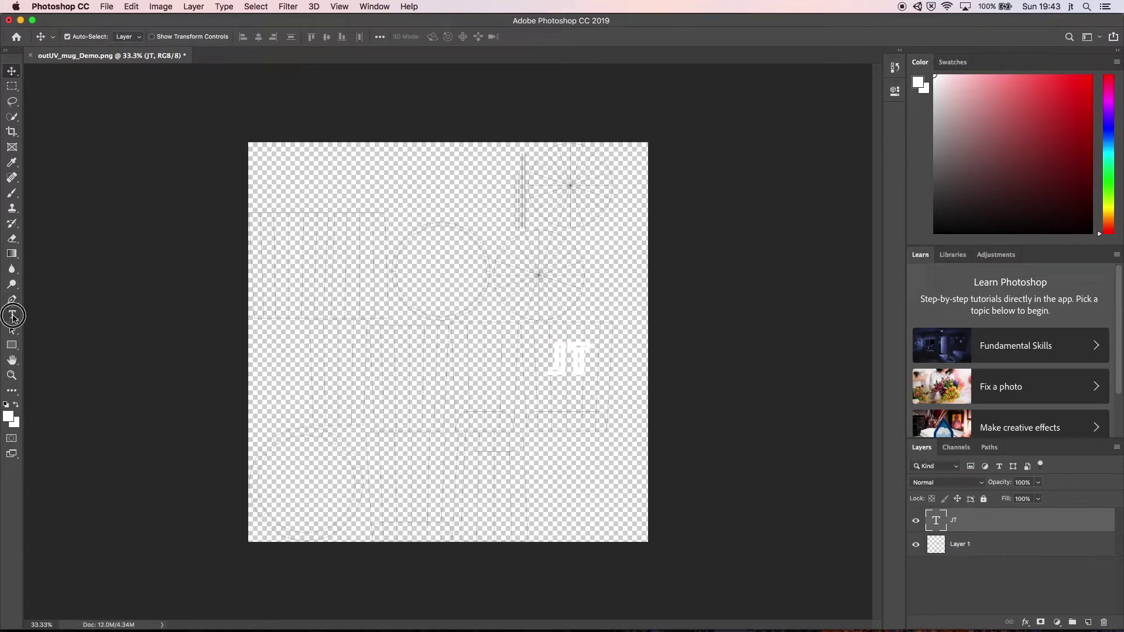
{"action": "double_click", "coordinate": [569, 361]}
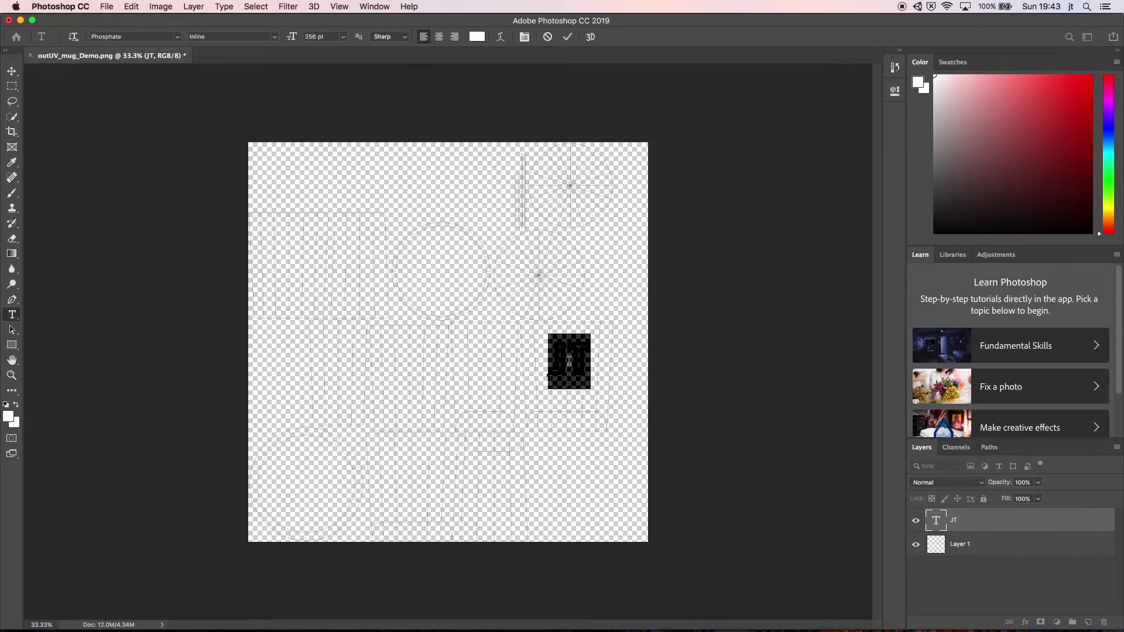
{"action": "left_click", "coordinate": [1084, 86]}
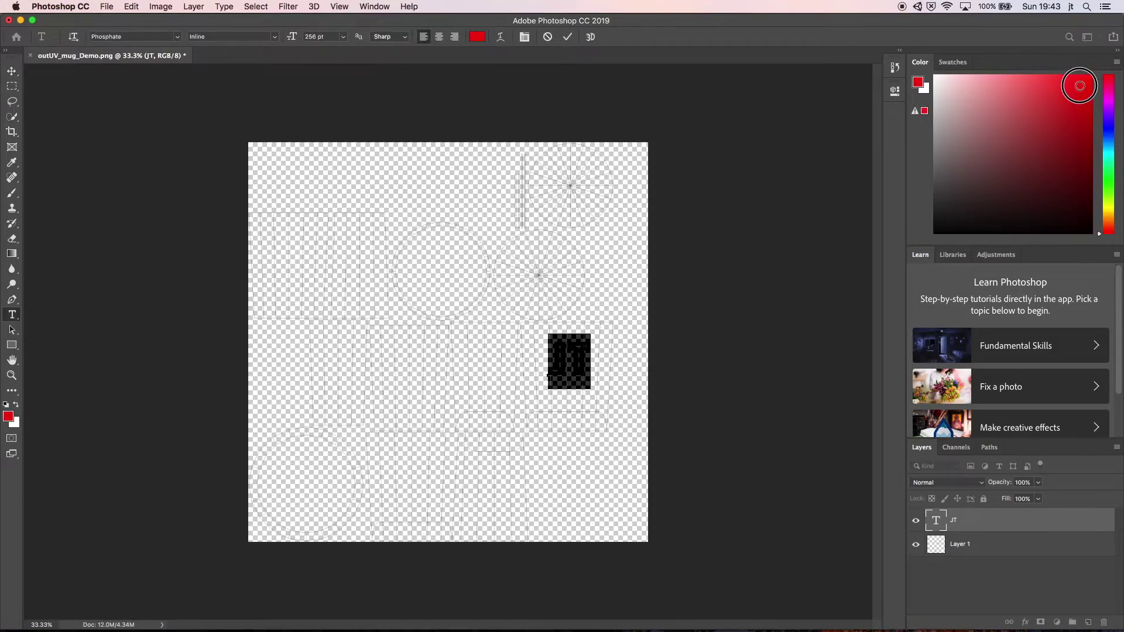
{"action": "left_click", "coordinate": [567, 36]}
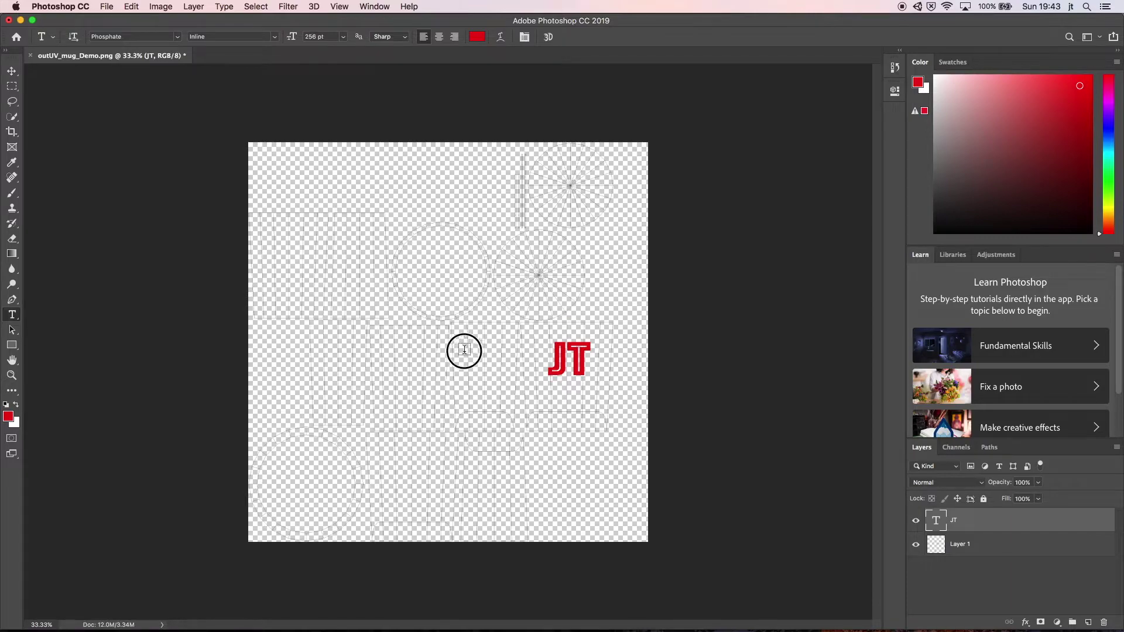
Step: Create a new layer named bg
{"action": "left_click", "coordinate": [1117, 448]}
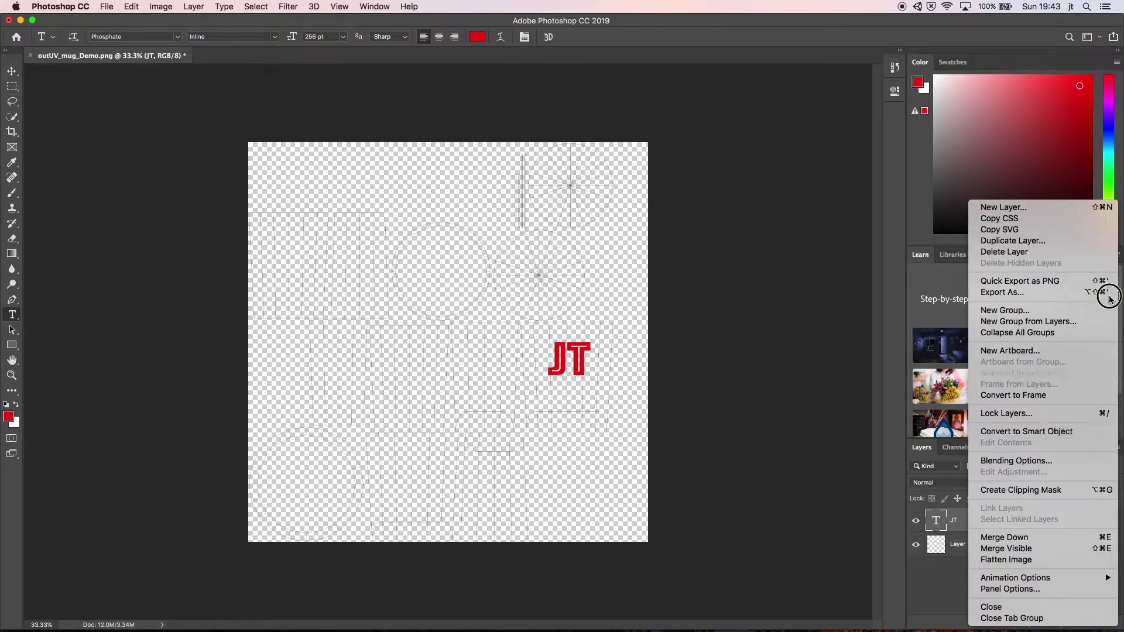
{"action": "left_click", "coordinate": [1085, 210]}
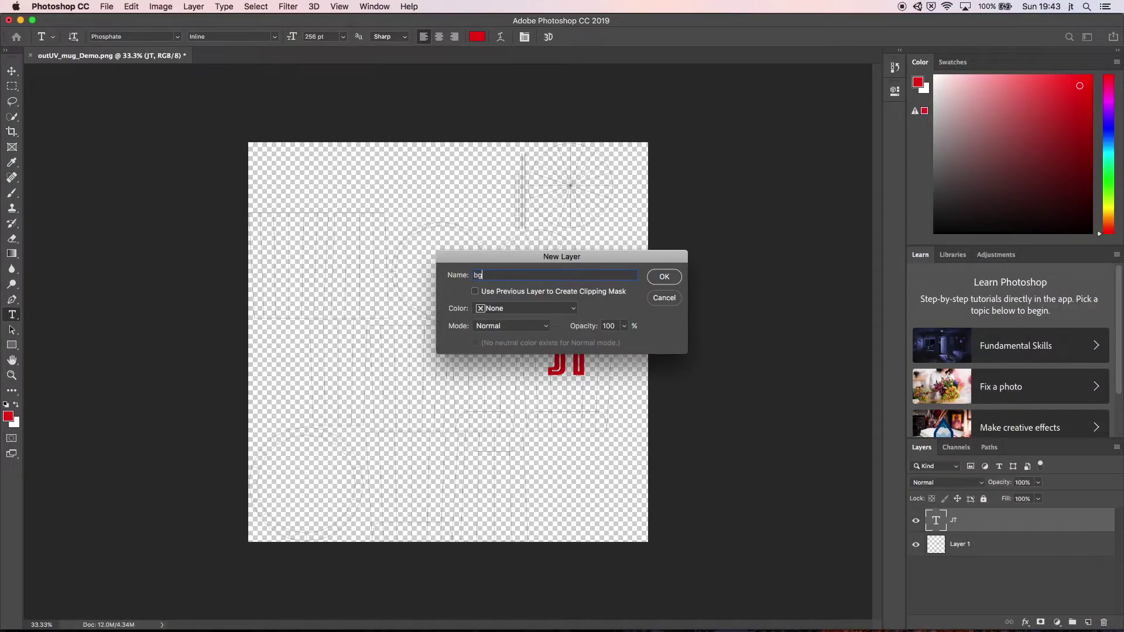
{"action": "key", "text": "Return"}
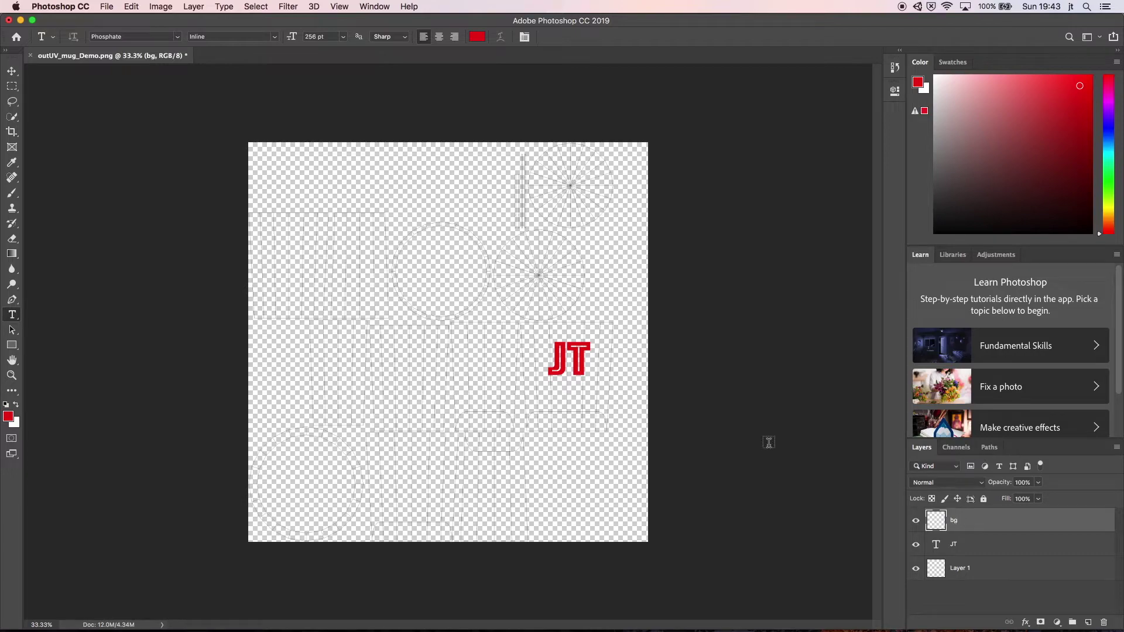
Step: Fill the bg layer with white at 100% opacity and move it beneath the JT text layer
{"action": "left_click", "coordinate": [141, 7]}
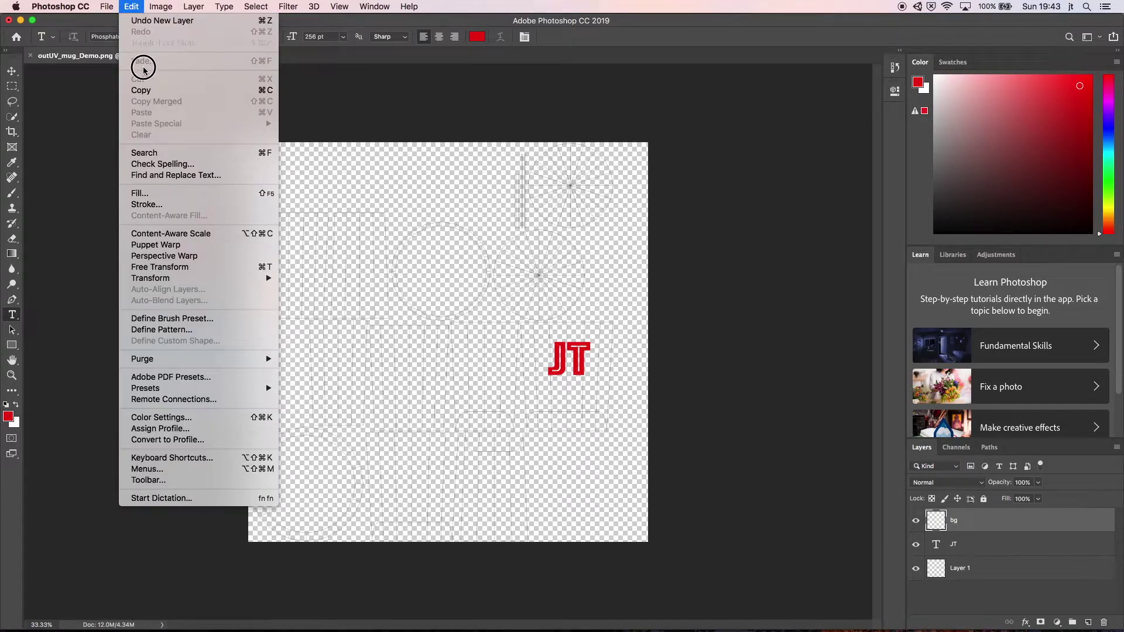
{"action": "left_click", "coordinate": [152, 194]}
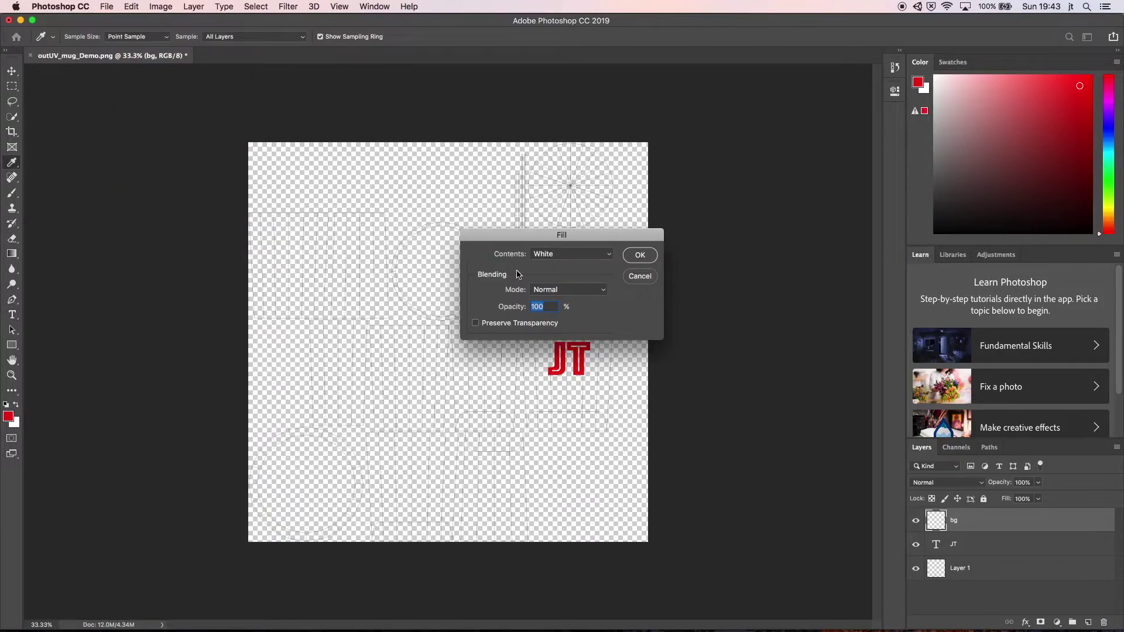
{"action": "left_click", "coordinate": [561, 256]}
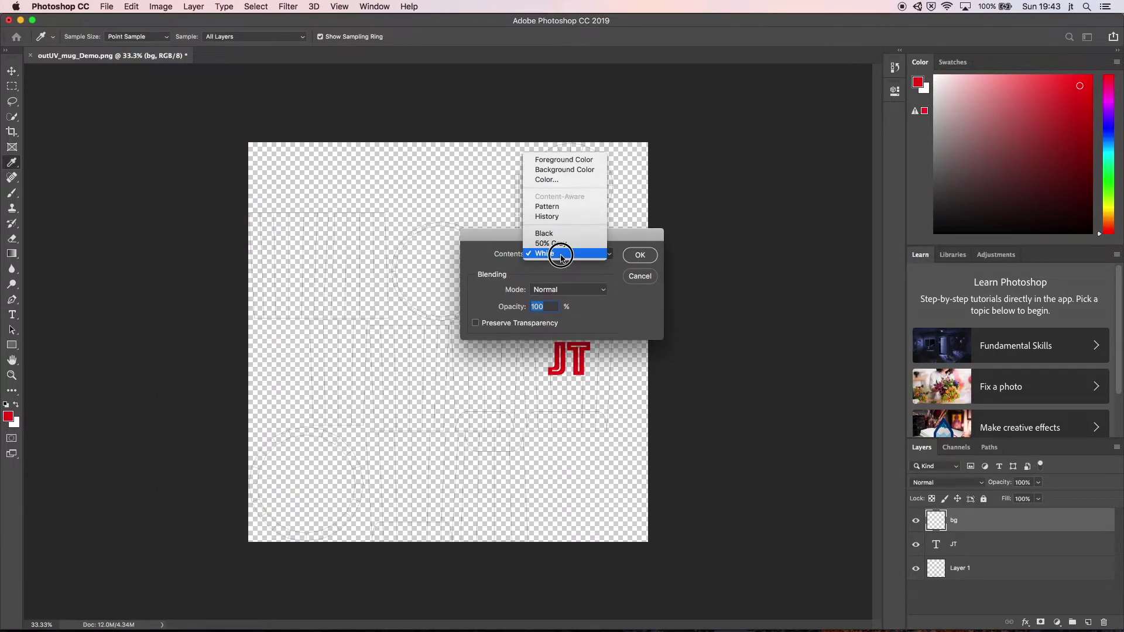
{"action": "left_click", "coordinate": [417, 328]}
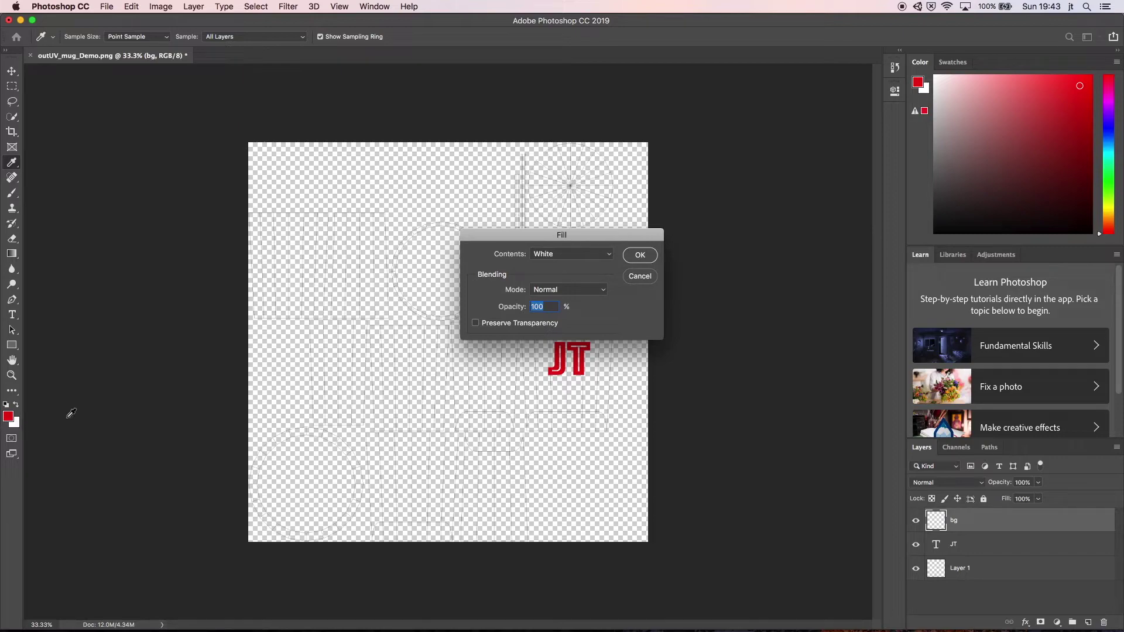
{"action": "left_click", "coordinate": [640, 255]}
{"action": "key", "text": "t"}
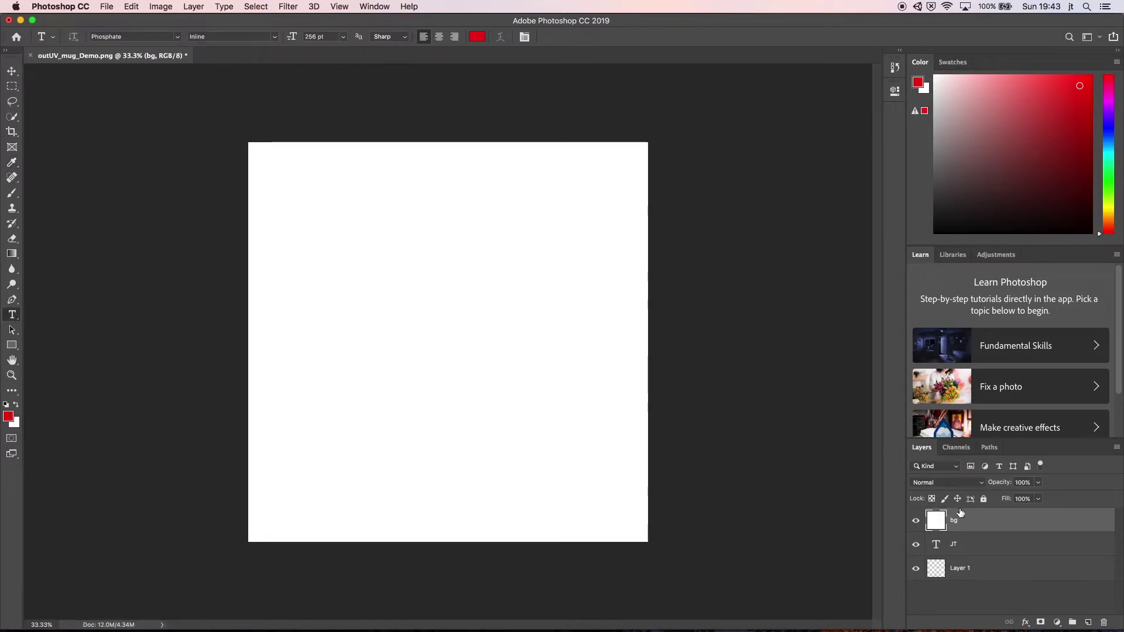
{"action": "left_click_drag", "start_coordinate": [971, 523], "coordinate": [969, 544]}
{"action": "left_click_drag", "start_coordinate": [970, 556], "coordinate": [970, 518]}
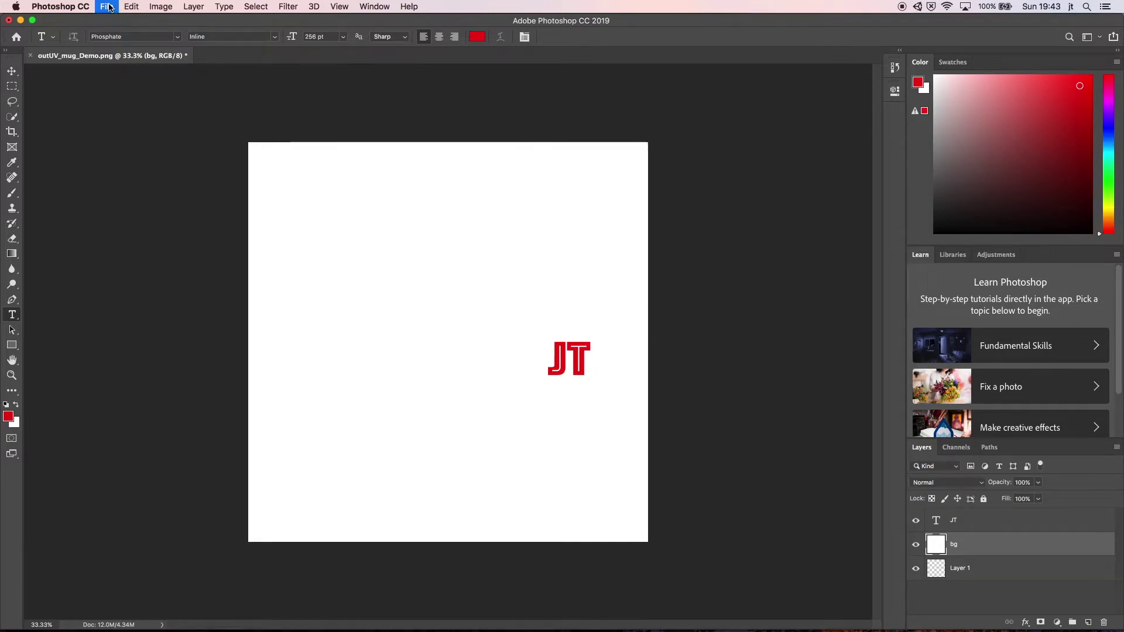
Step: Save the layered document as outUV_mug_Demo.psd in the images folder with Maximize Compatibility enabled
{"action": "key", "text": "super+shift+s"}
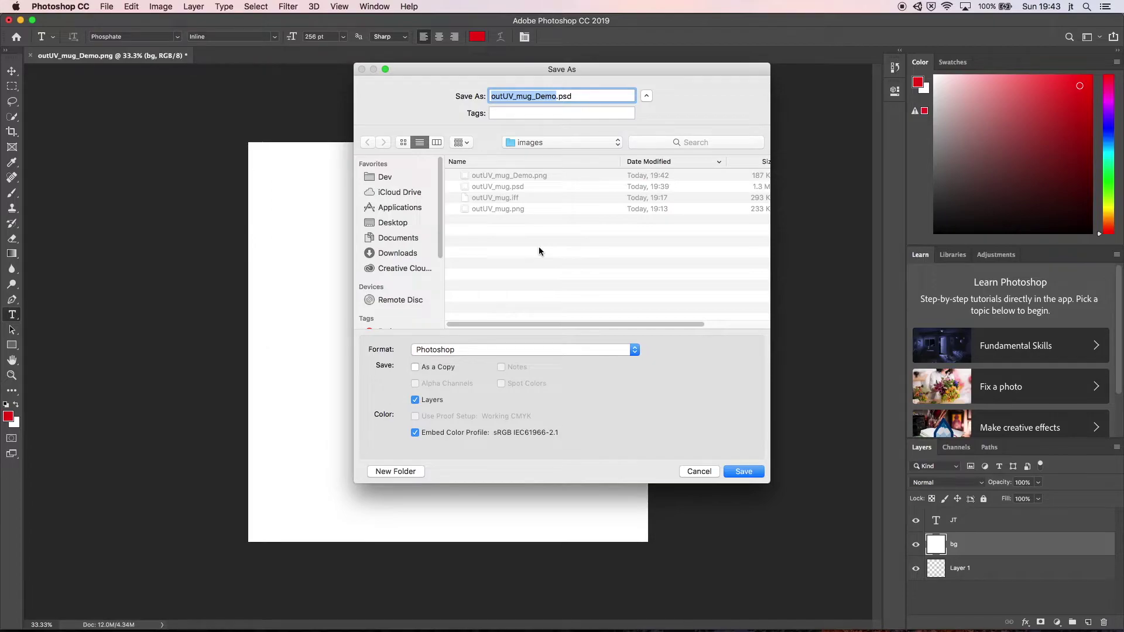
{"action": "left_click", "coordinate": [744, 472]}
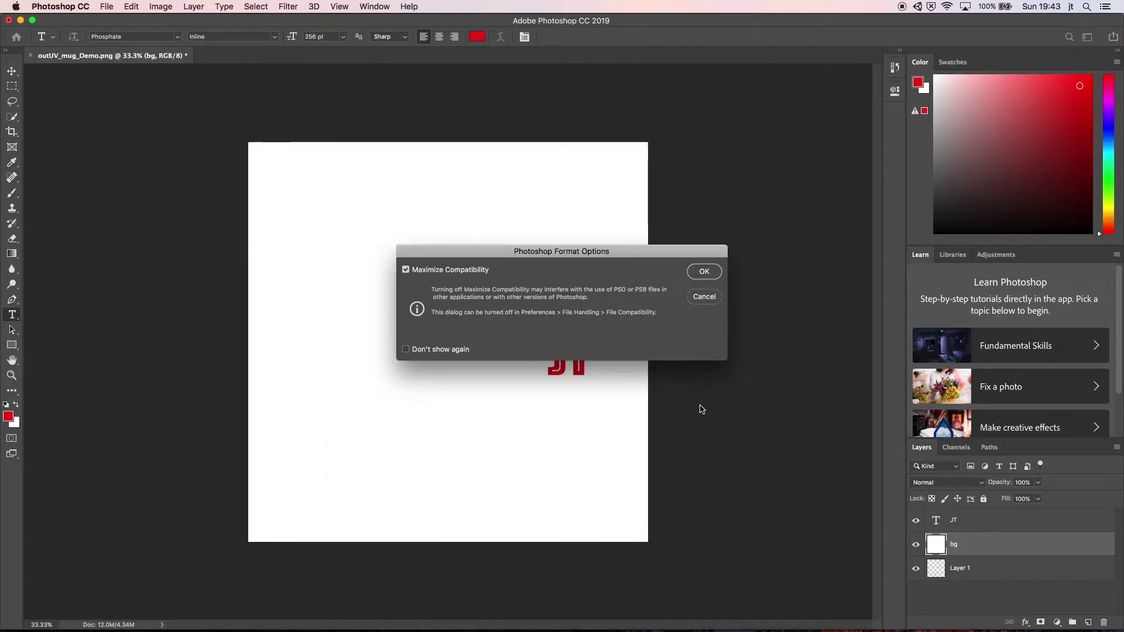
{"action": "left_click", "coordinate": [702, 273]}
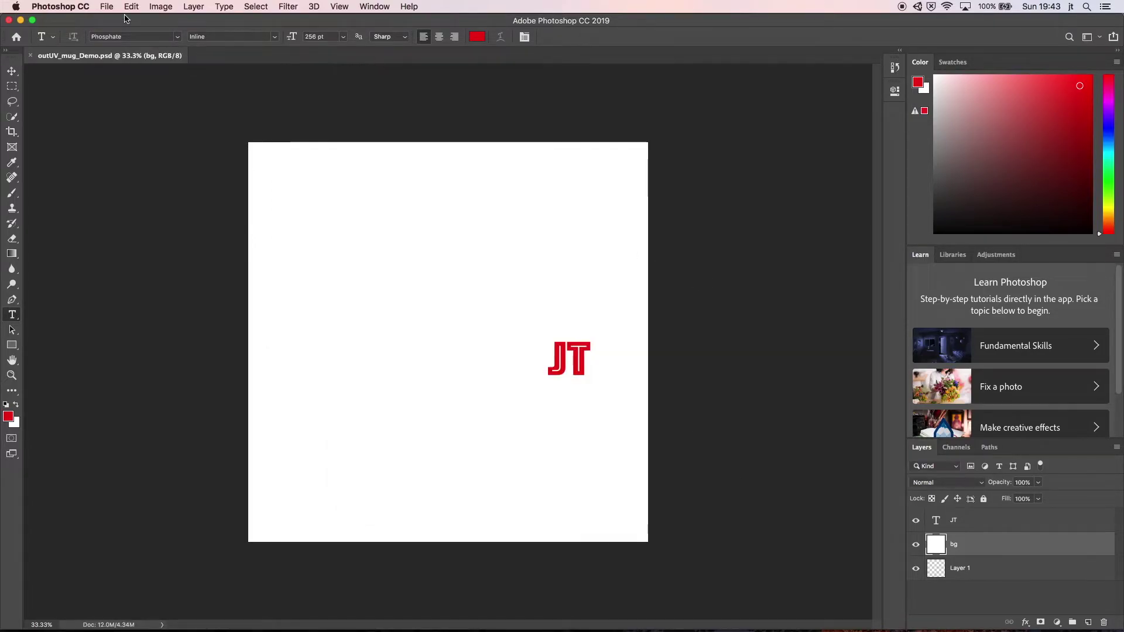
Step: Quick-export the image as outUV_mug_Demo.png into the sourceimages folder of the Props-Maya project
{"action": "left_click", "coordinate": [106, 7]}
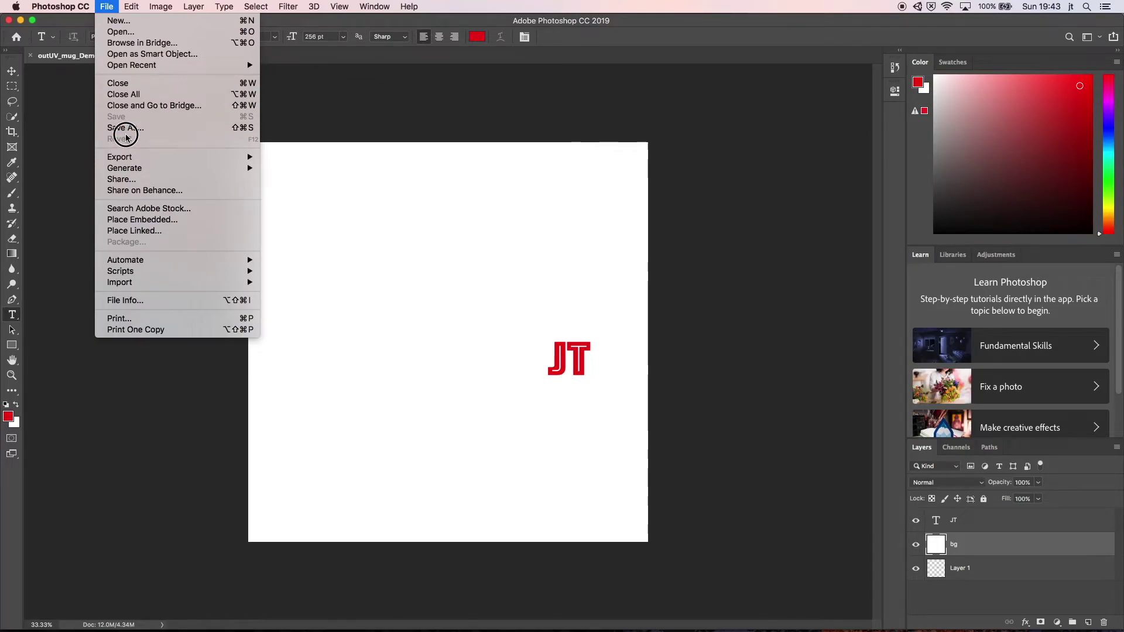
{"action": "mouse_move", "coordinate": [181, 156]}
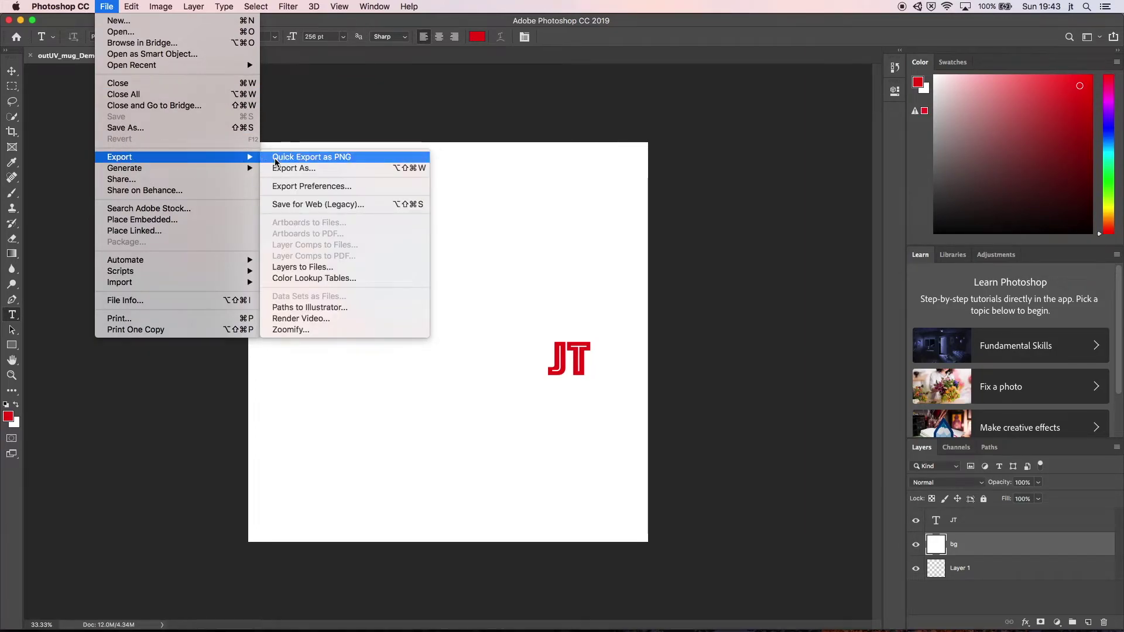
{"action": "left_click", "coordinate": [312, 157]}
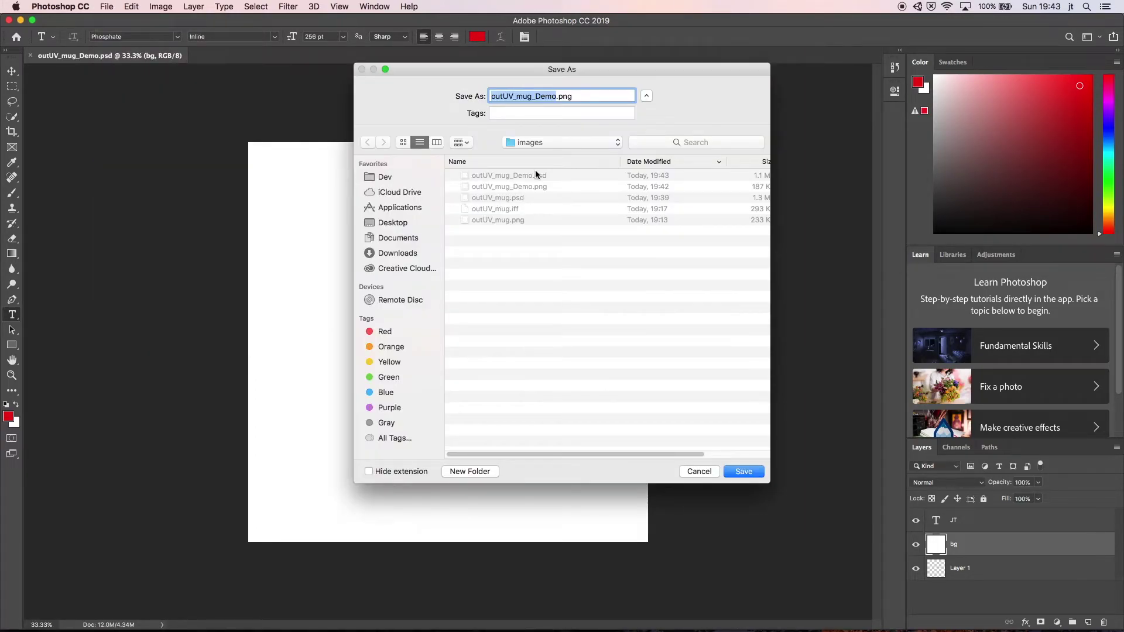
{"action": "left_click", "coordinate": [557, 143]}
{"action": "left_click", "coordinate": [551, 153]}
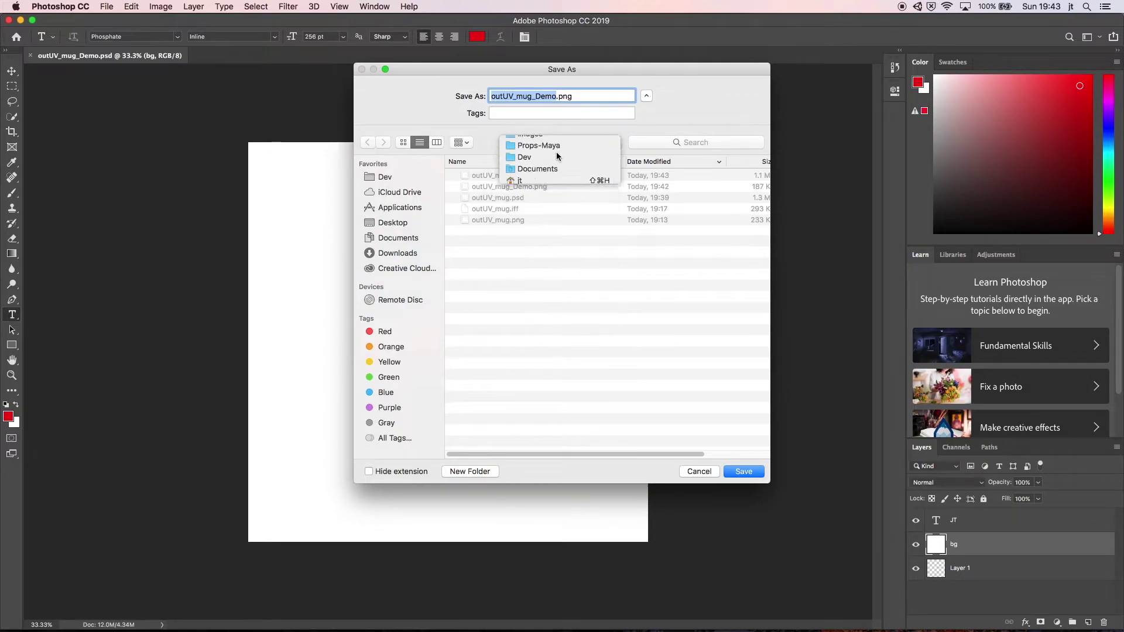
{"action": "double_click", "coordinate": [505, 198]}
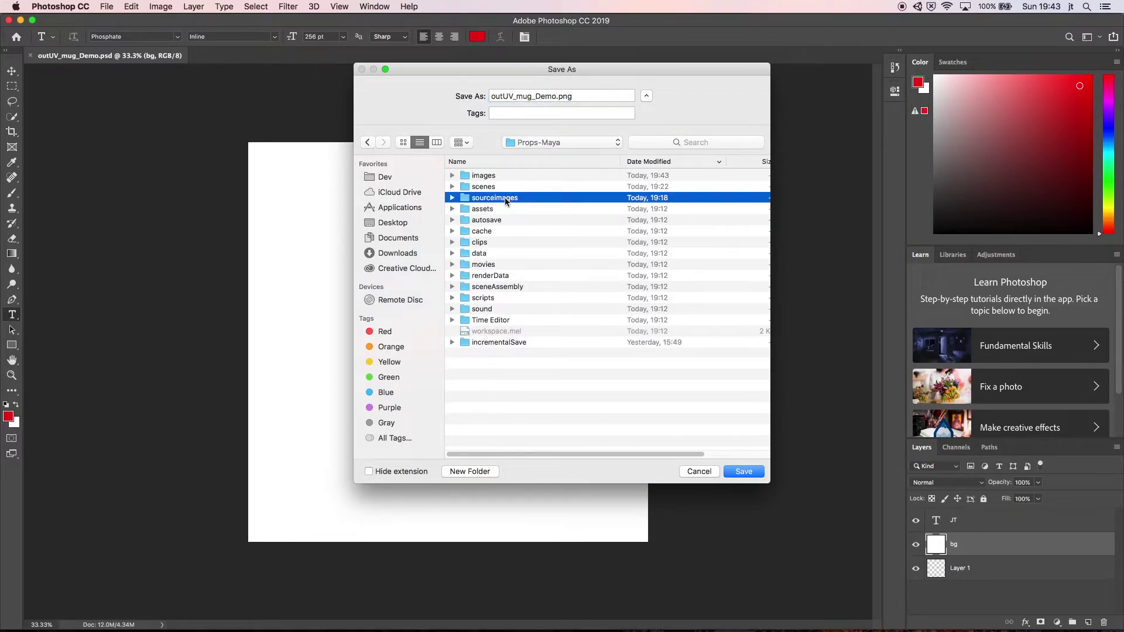
{"action": "left_click", "coordinate": [760, 473]}
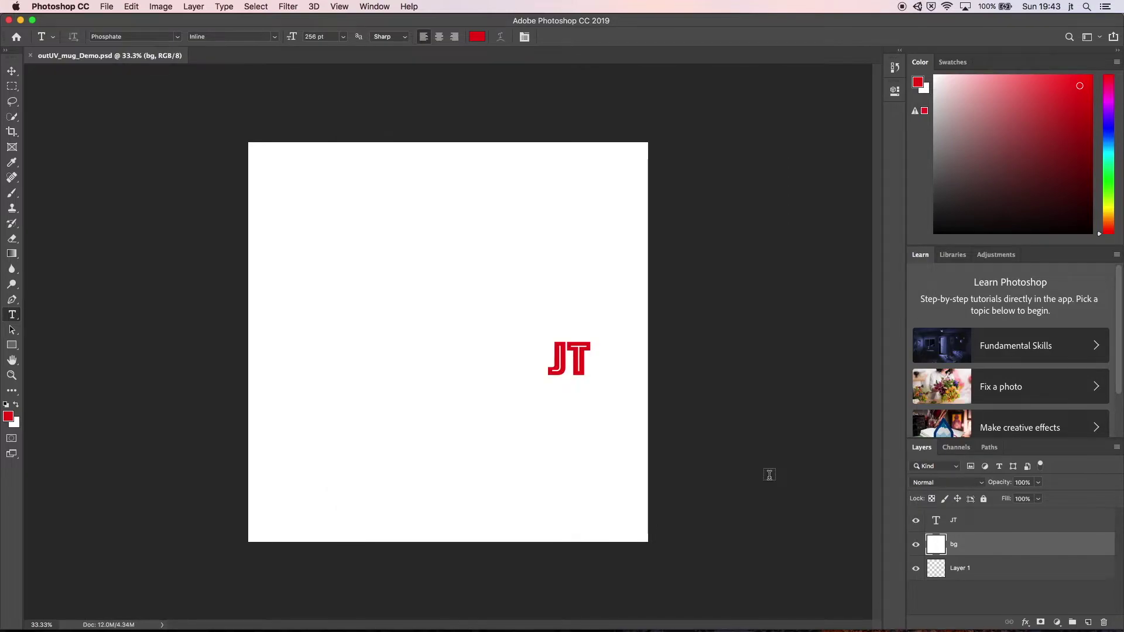
Step: Close the Photoshop document and return to Maya, dismissing the UV snapshot options
{"action": "key", "text": "super+w"}
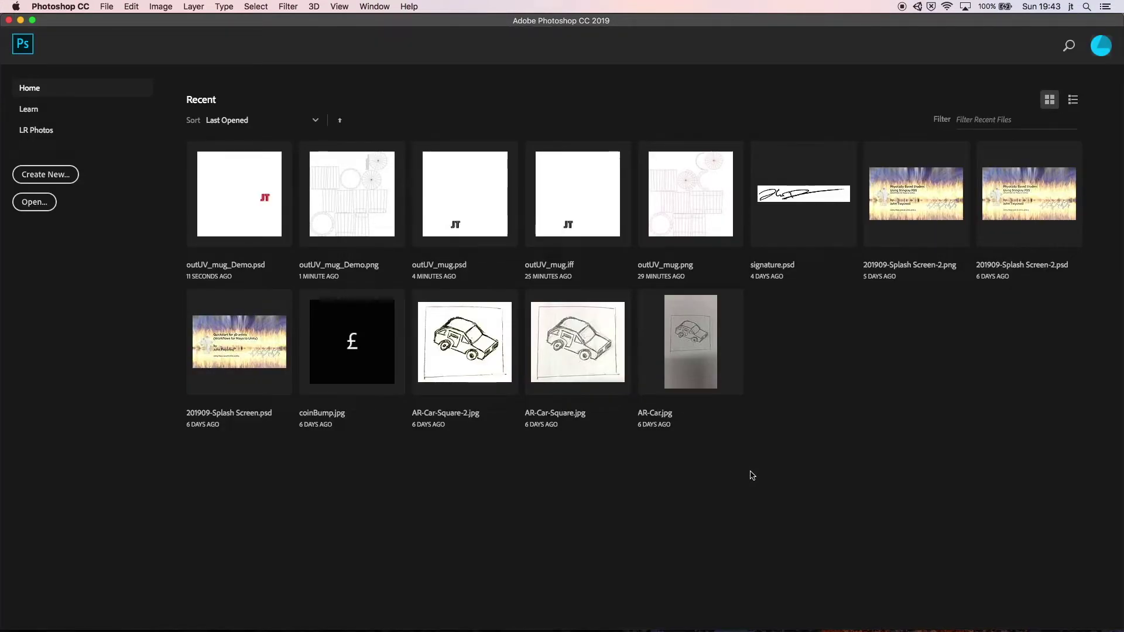
{"action": "key", "text": "super+Tab"}
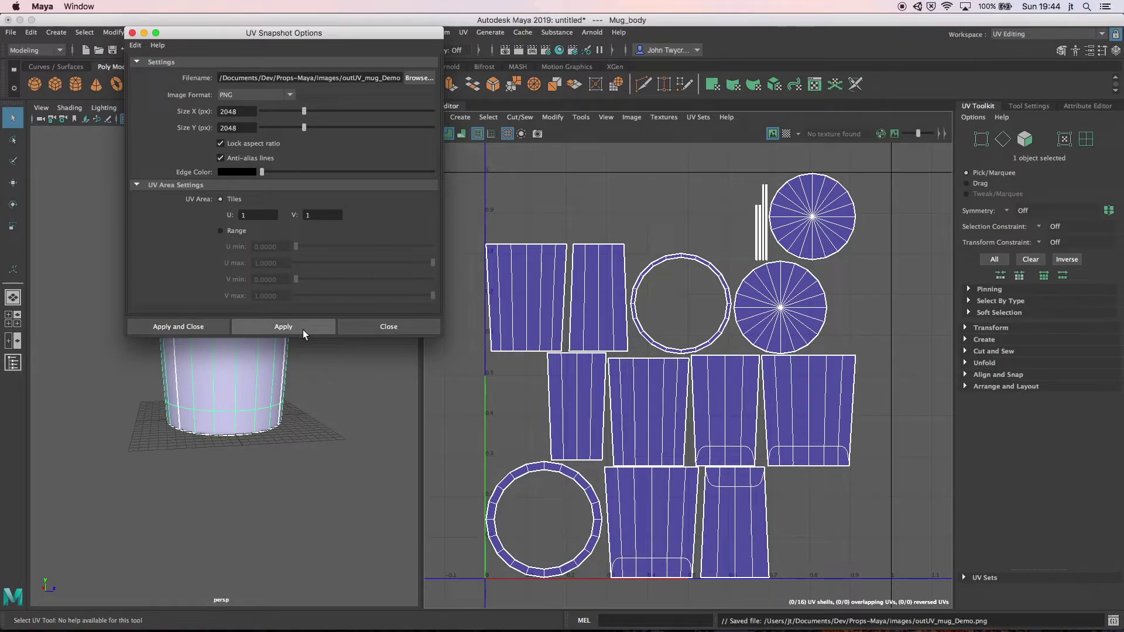
{"action": "left_click", "coordinate": [361, 328]}
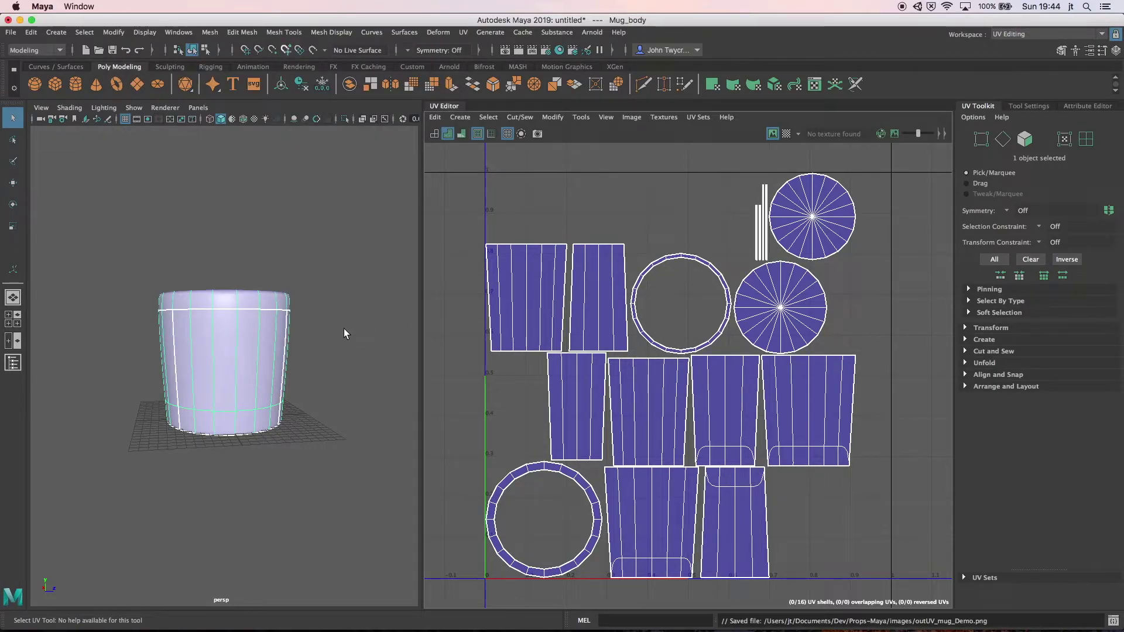
Step: Connect a File texture to the Color of the Mug_blinn1 material and load outUV_mug_Demo.png from sourceimages
{"action": "left_click", "coordinate": [1069, 105]}
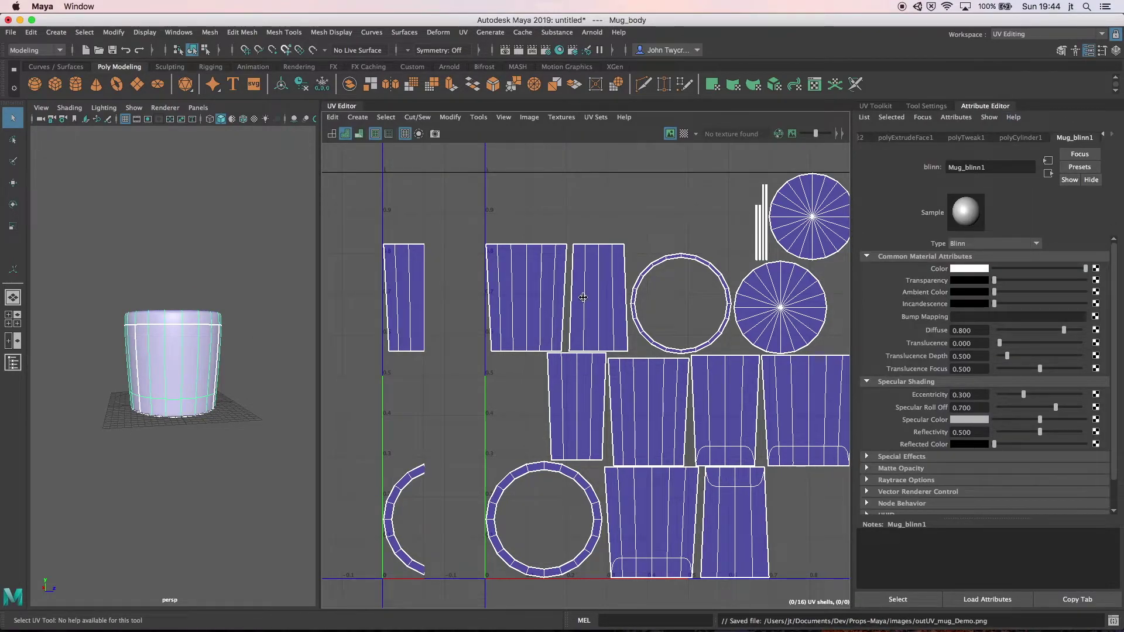
{"action": "left_click", "coordinate": [1096, 268]}
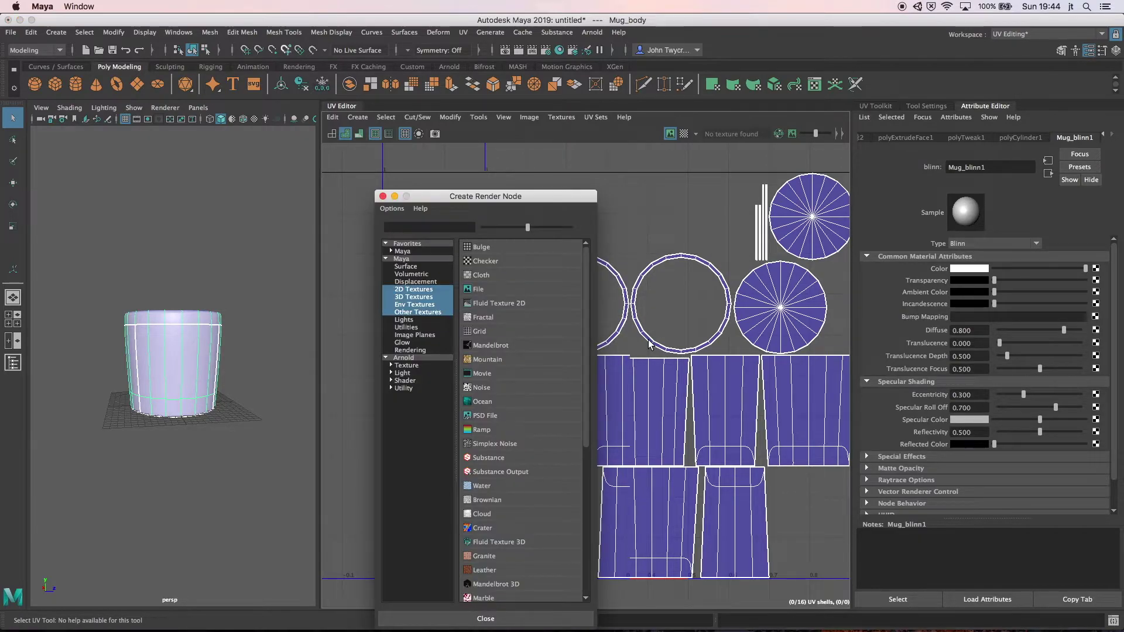
{"action": "left_click", "coordinate": [479, 288]}
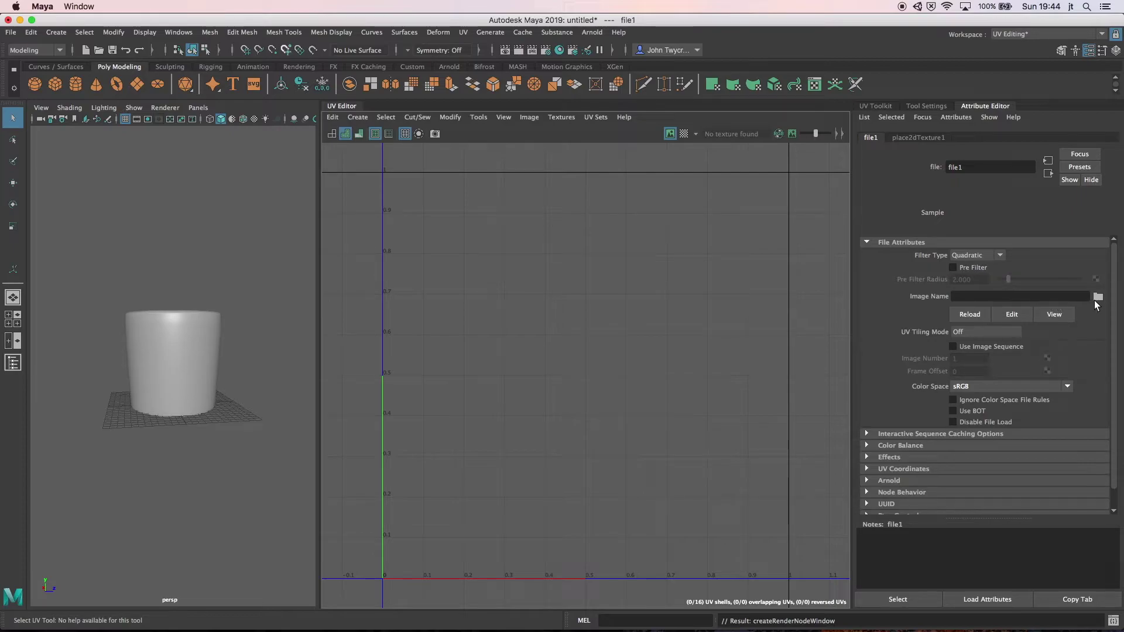
{"action": "left_click", "coordinate": [1098, 297]}
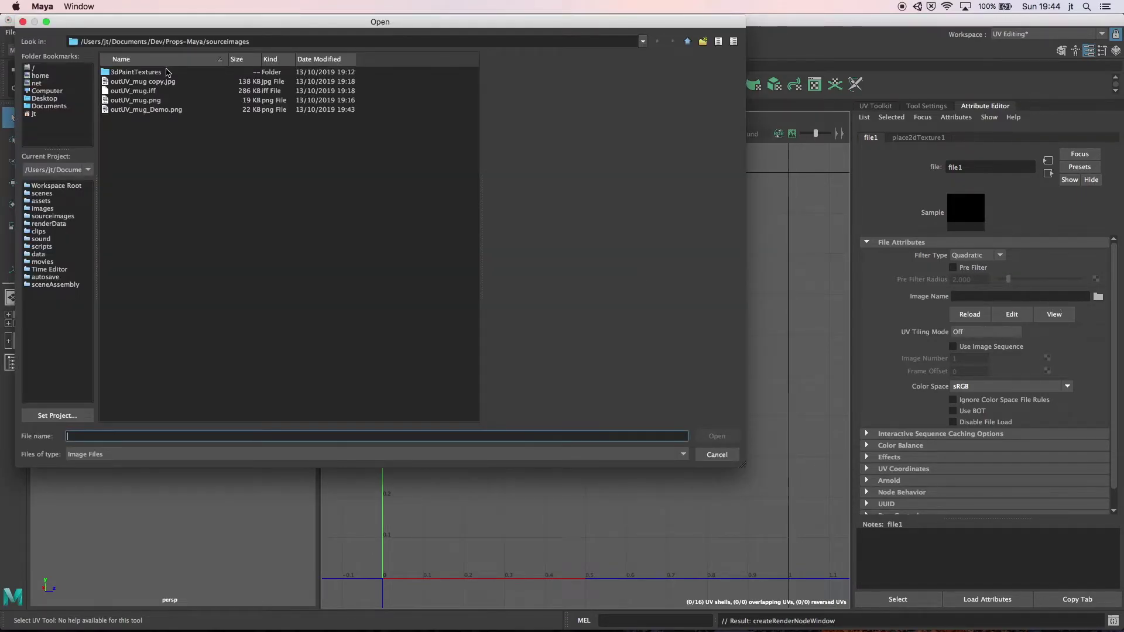
{"action": "double_click", "coordinate": [147, 110]}
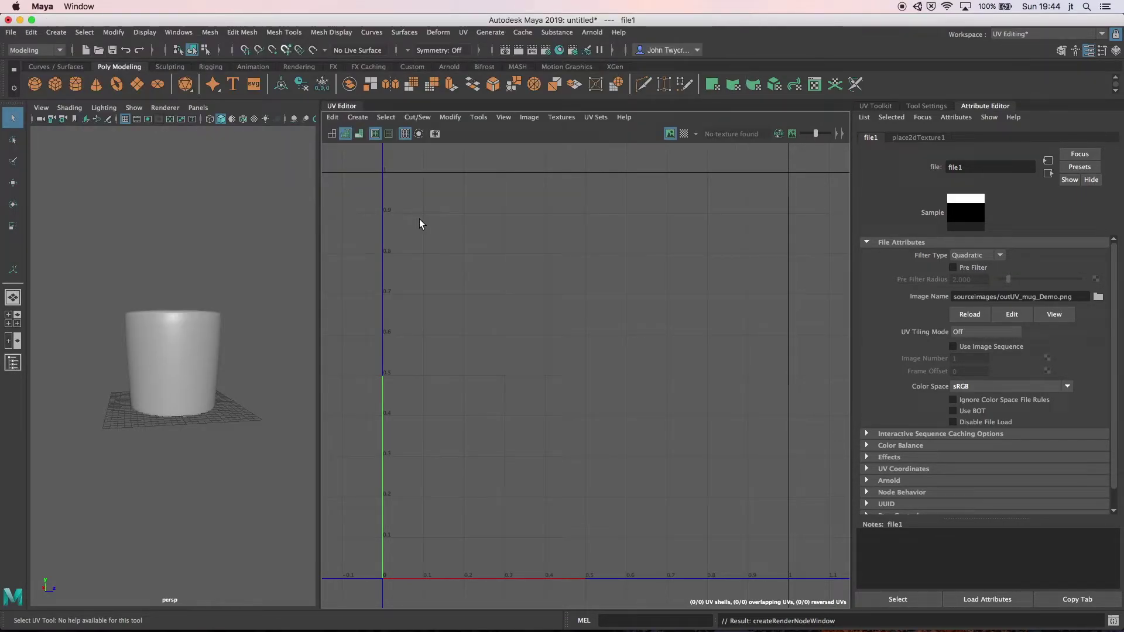
Step: Turn on textured display in the perspective view and inspect the logo on the mug body
{"action": "left_click_drag", "start_coordinate": [260, 299], "coordinate": [241, 280], "text": "alt"}
{"action": "left_click", "coordinate": [254, 120]}
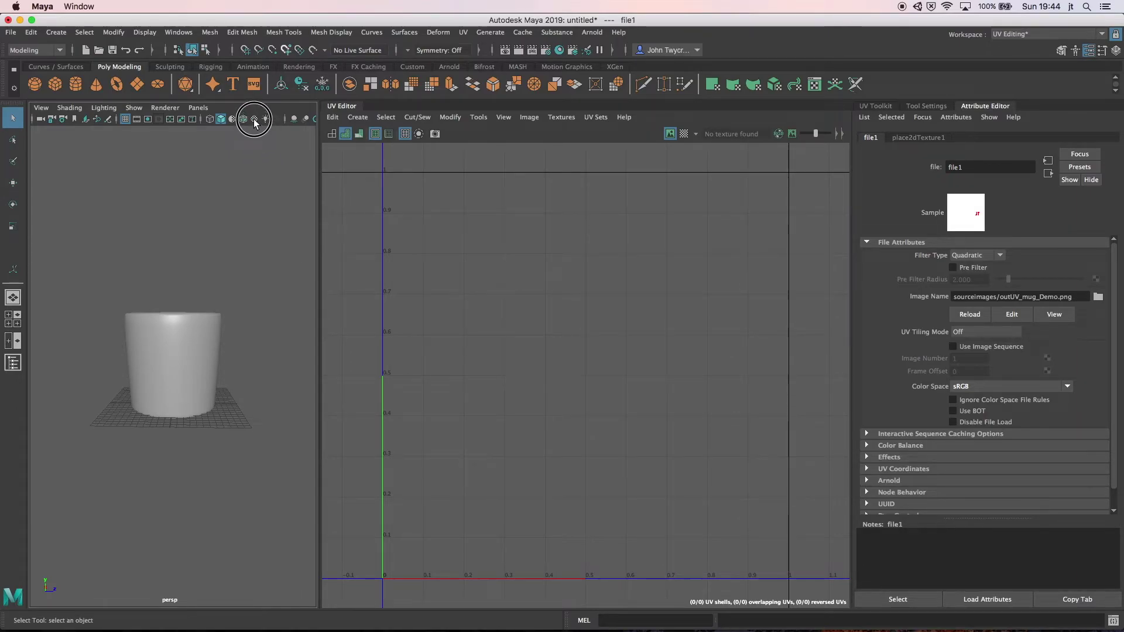
{"action": "left_click", "coordinate": [254, 118]}
{"action": "left_click_drag", "start_coordinate": [220, 213], "coordinate": [160, 210], "text": "alt"}
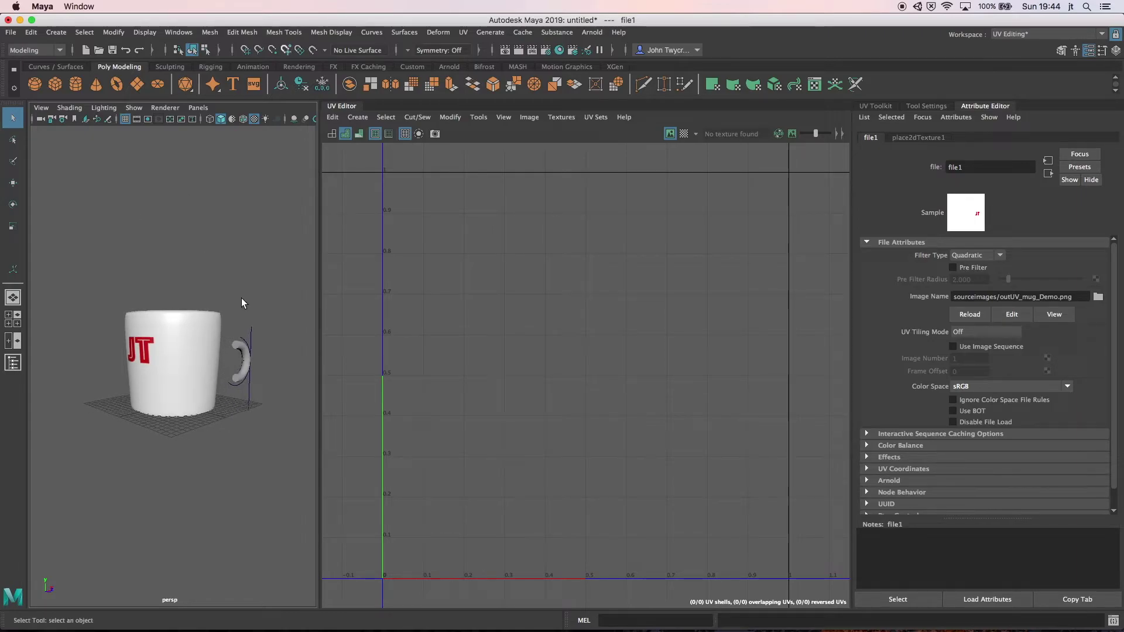
Step: Examine the mug body and handle together with their UV layouts over the logo texture
{"action": "left_click", "coordinate": [267, 391]}
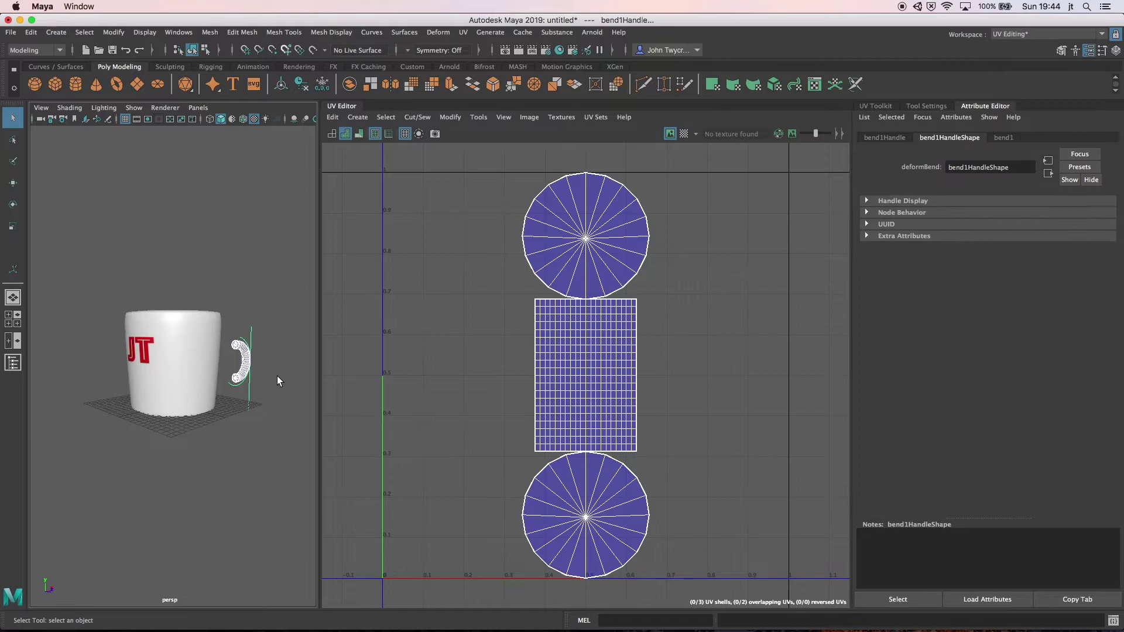
{"action": "left_click", "coordinate": [225, 294]}
{"action": "left_click_drag", "start_coordinate": [230, 294], "coordinate": [171, 298], "text": "alt"}
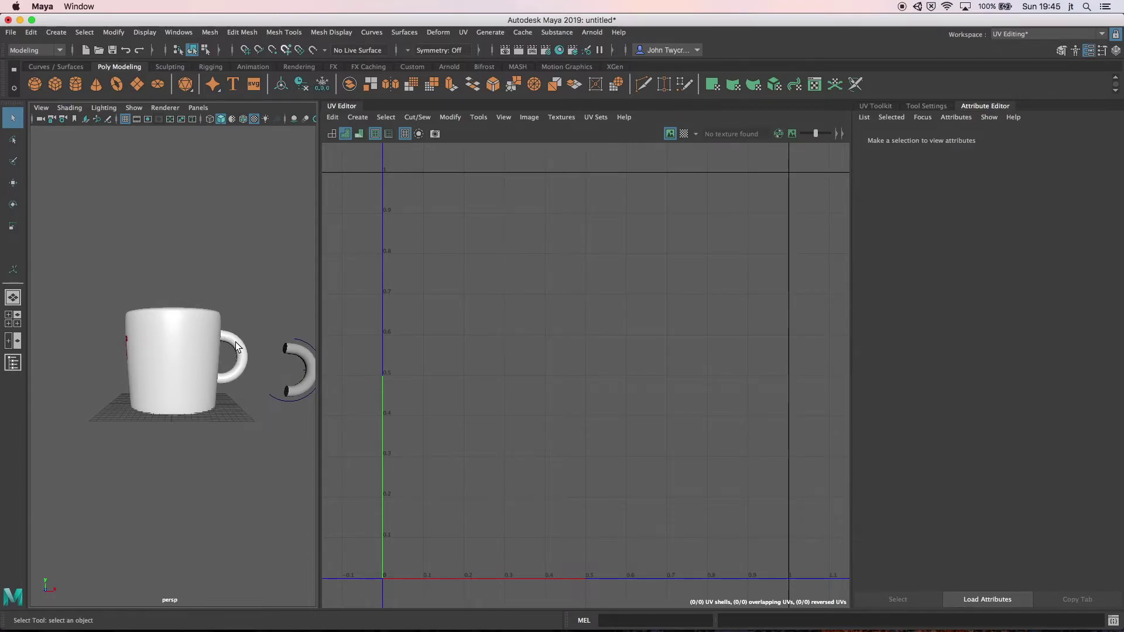
{"action": "left_click_drag", "start_coordinate": [238, 335], "coordinate": [205, 356], "text": "alt"}
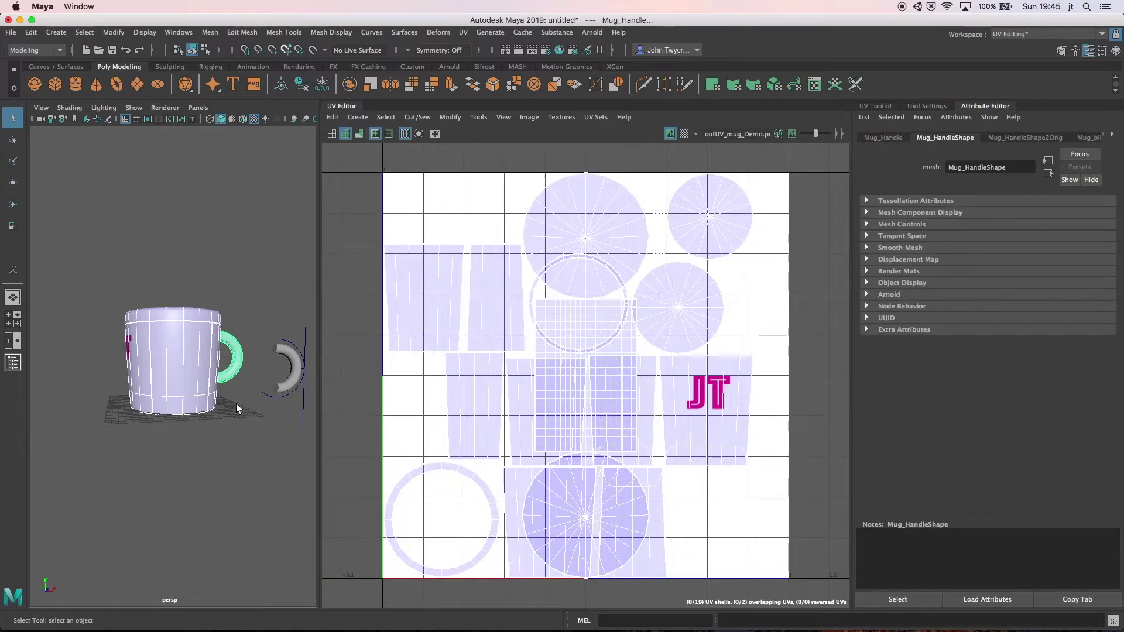
{"action": "left_click", "coordinate": [231, 405]}
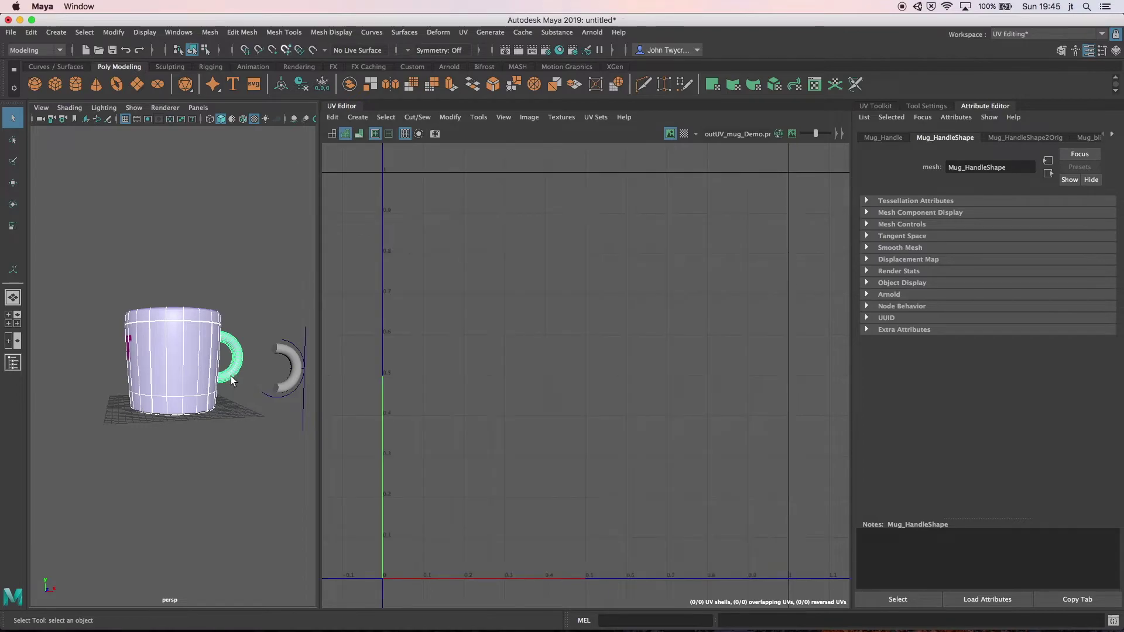
Step: Select all of the handle's UV faces and shift the three shells horizontally away from the JT logo
{"action": "left_click", "coordinate": [232, 377]}
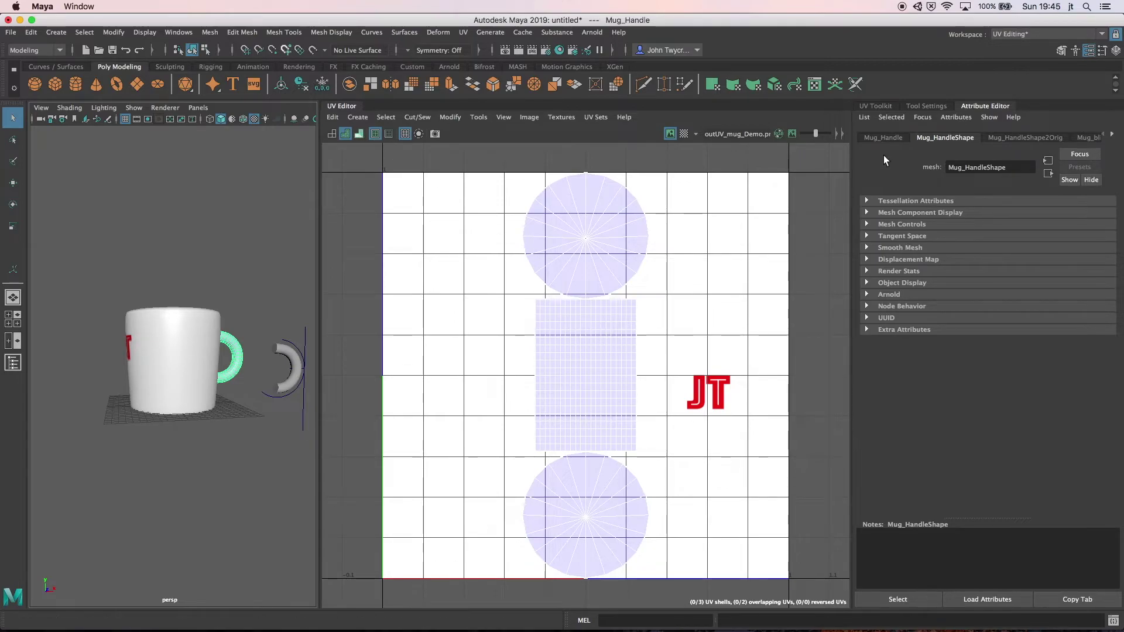
{"action": "left_click", "coordinate": [873, 106]}
{"action": "left_click", "coordinate": [1024, 139]}
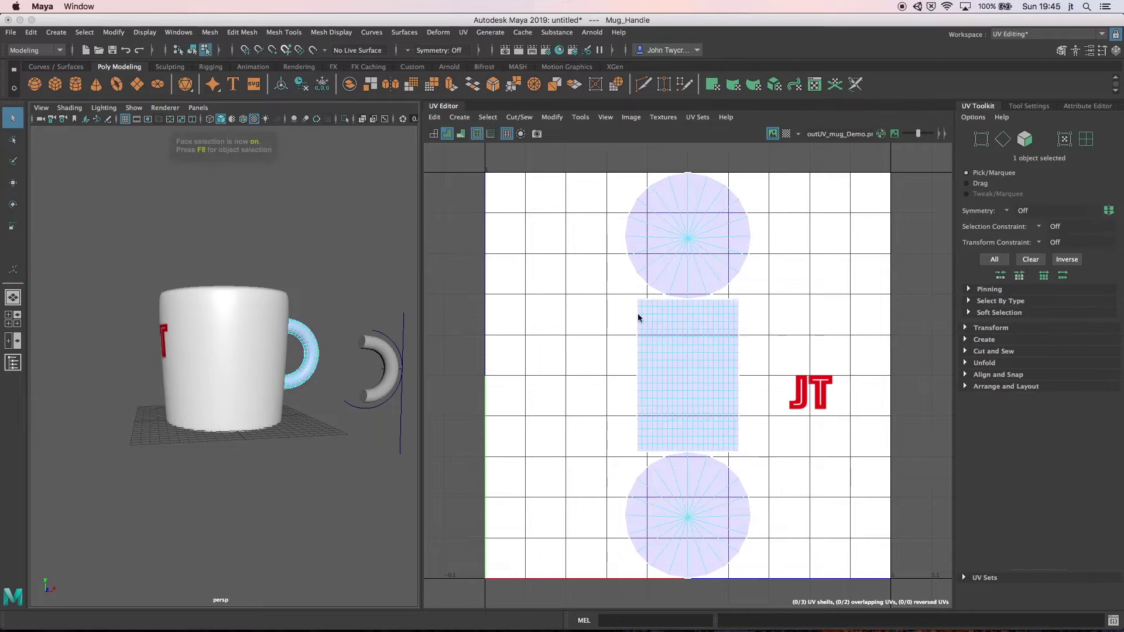
{"action": "left_click_drag", "start_coordinate": [791, 158], "coordinate": [590, 588]}
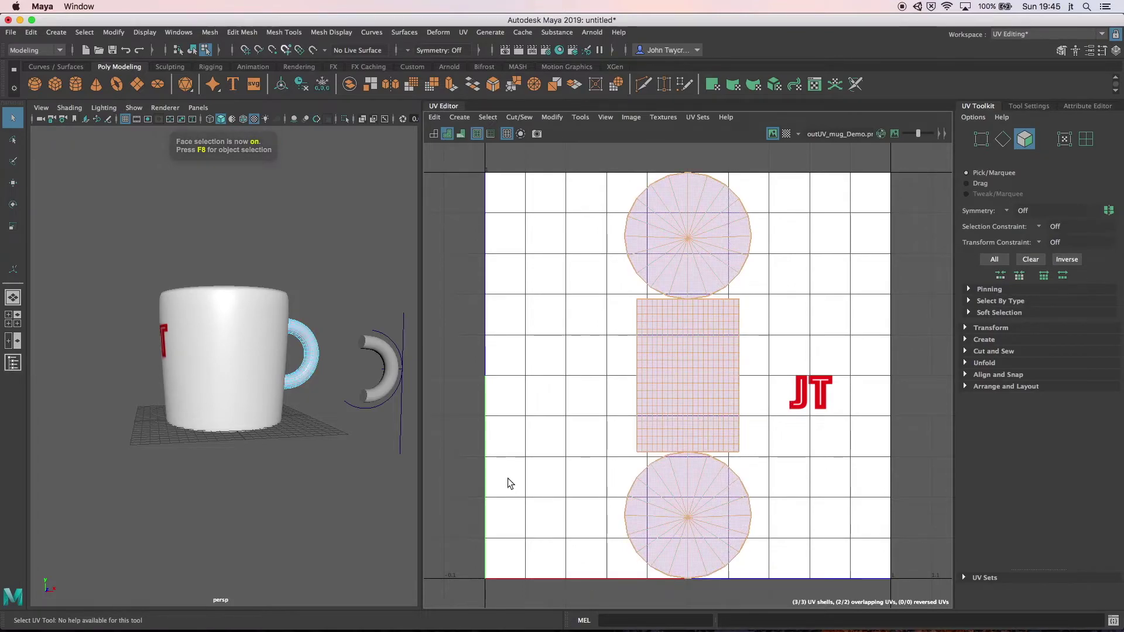
{"action": "key", "text": "w"}
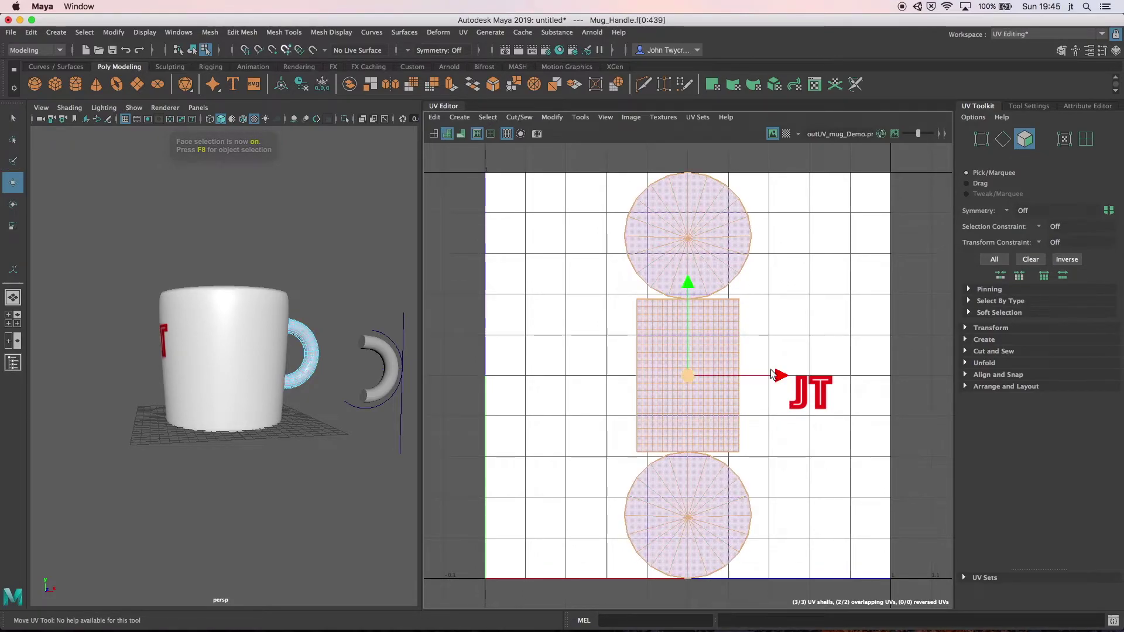
{"action": "left_click_drag", "start_coordinate": [780, 378], "coordinate": [749, 382]}
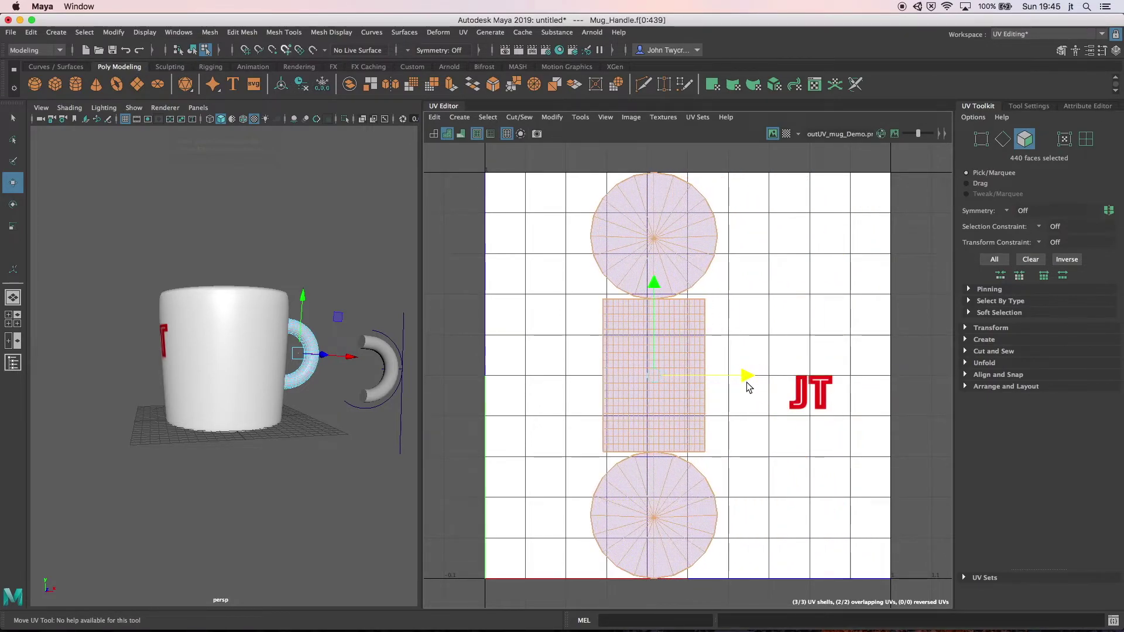
{"action": "left_click_drag", "start_coordinate": [746, 377], "coordinate": [715, 376]}
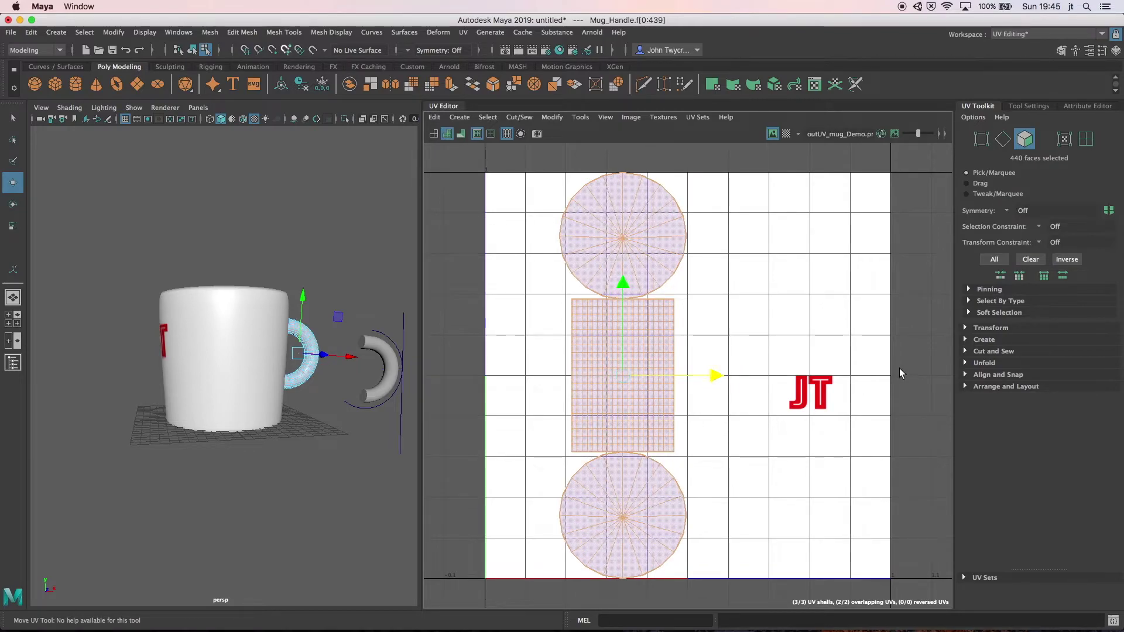
{"action": "left_click", "coordinate": [880, 355]}
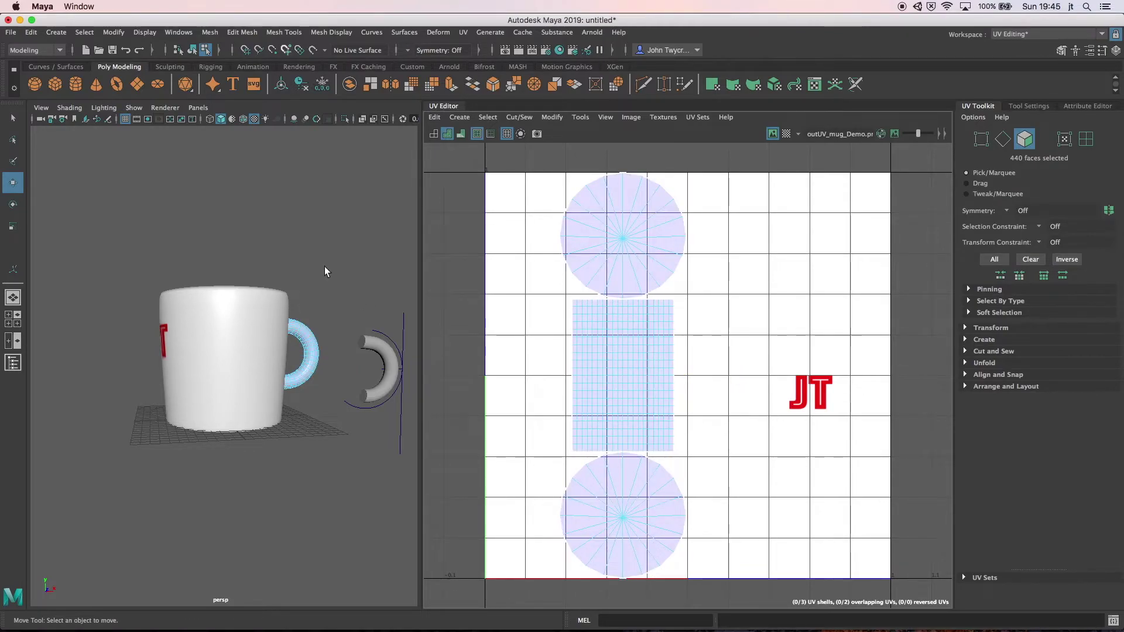
Step: Switch to the Modeling - Standard workspace and return to object selection mode with the mug body selected
{"action": "left_click_drag", "start_coordinate": [321, 256], "coordinate": [252, 345]}
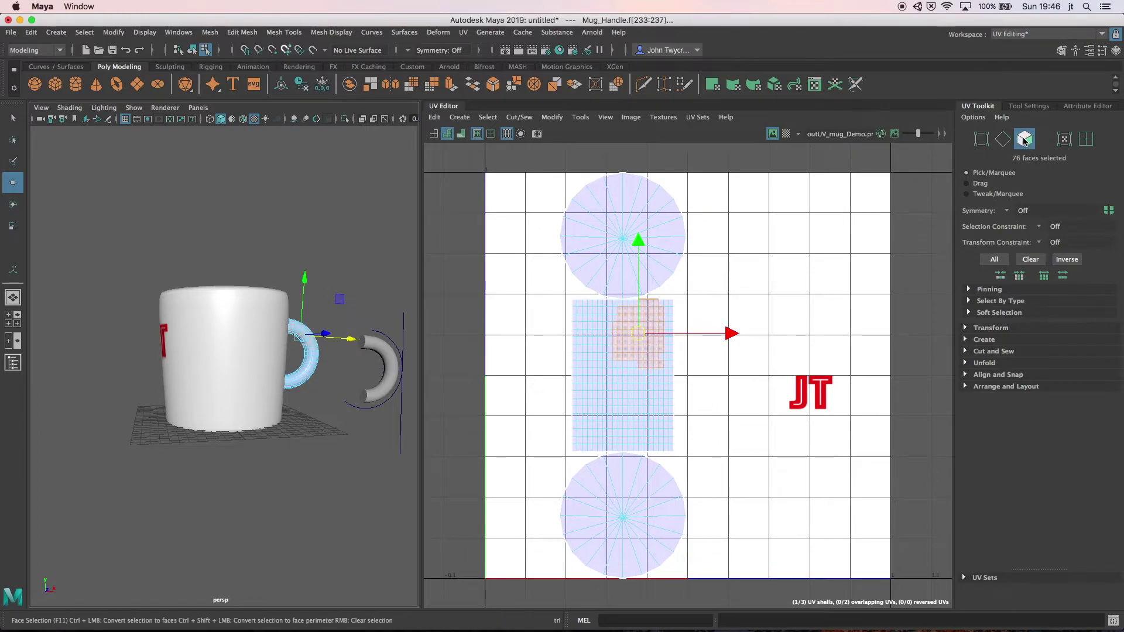
{"action": "left_click", "coordinate": [1053, 36]}
{"action": "left_click", "coordinate": [1050, 61]}
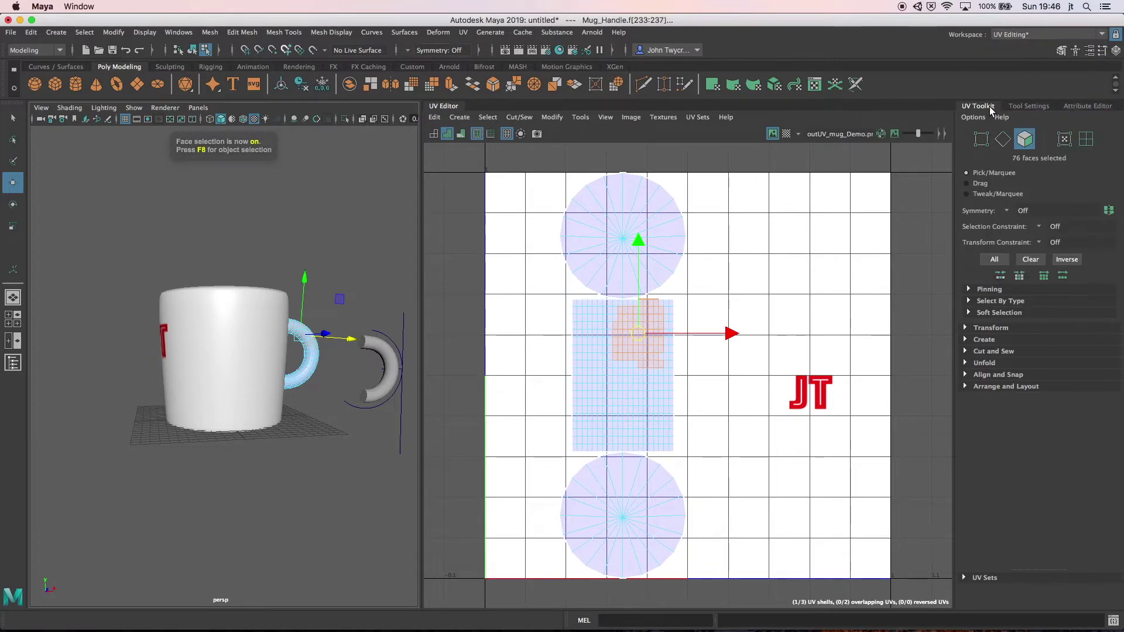
{"action": "left_click", "coordinate": [597, 261]}
{"action": "left_click_drag", "start_coordinate": [648, 188], "coordinate": [588, 266]}
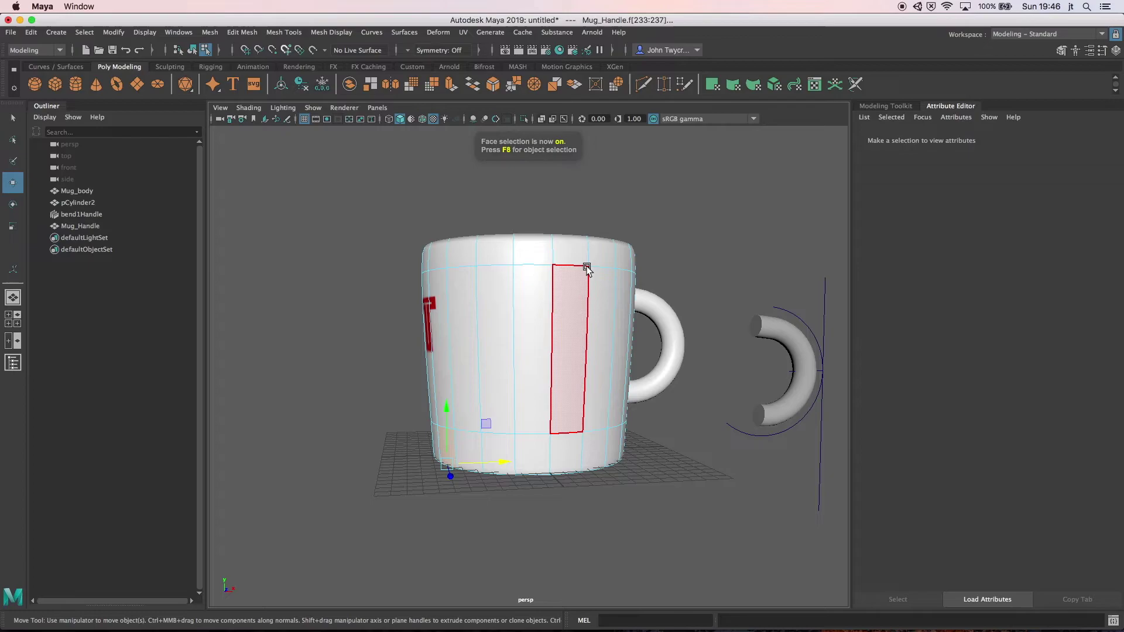
{"action": "left_click", "coordinate": [898, 107]}
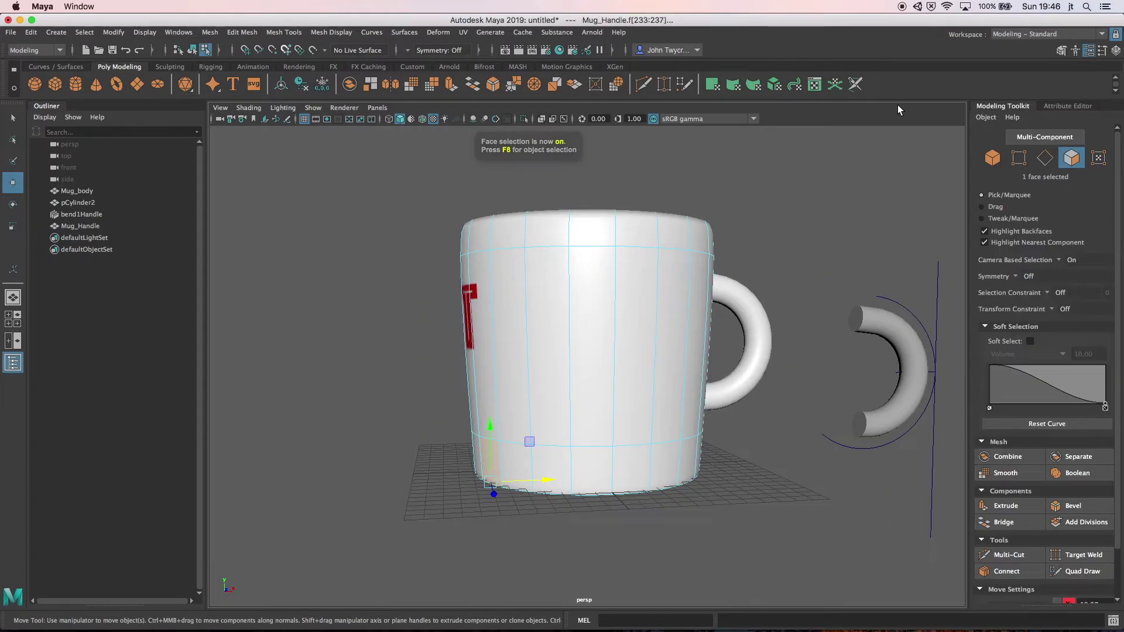
{"action": "left_click", "coordinate": [993, 159]}
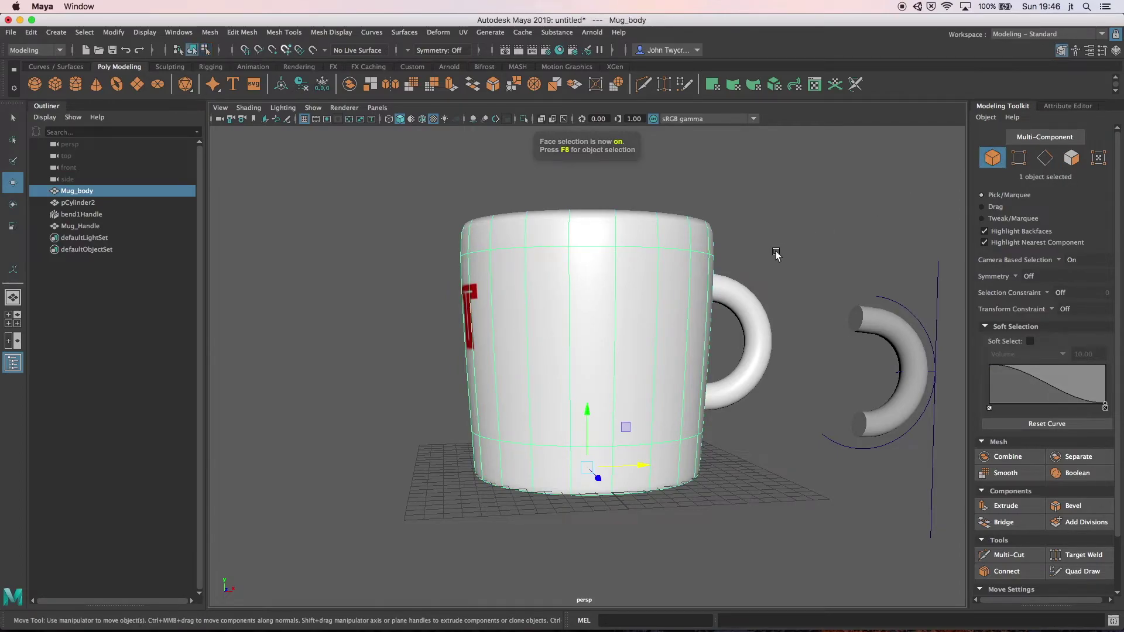
Step: Add the attached handle to the mug body selection and combine both into a single mesh
{"action": "left_click_drag", "start_coordinate": [771, 253], "coordinate": [725, 299]}
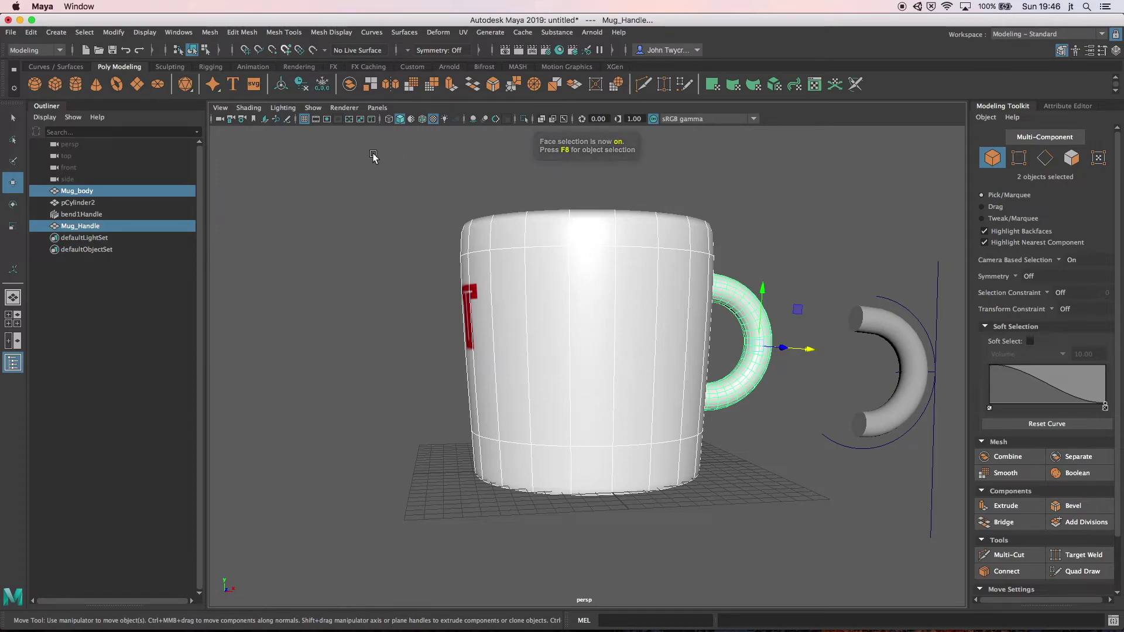
{"action": "left_click", "coordinate": [209, 33]}
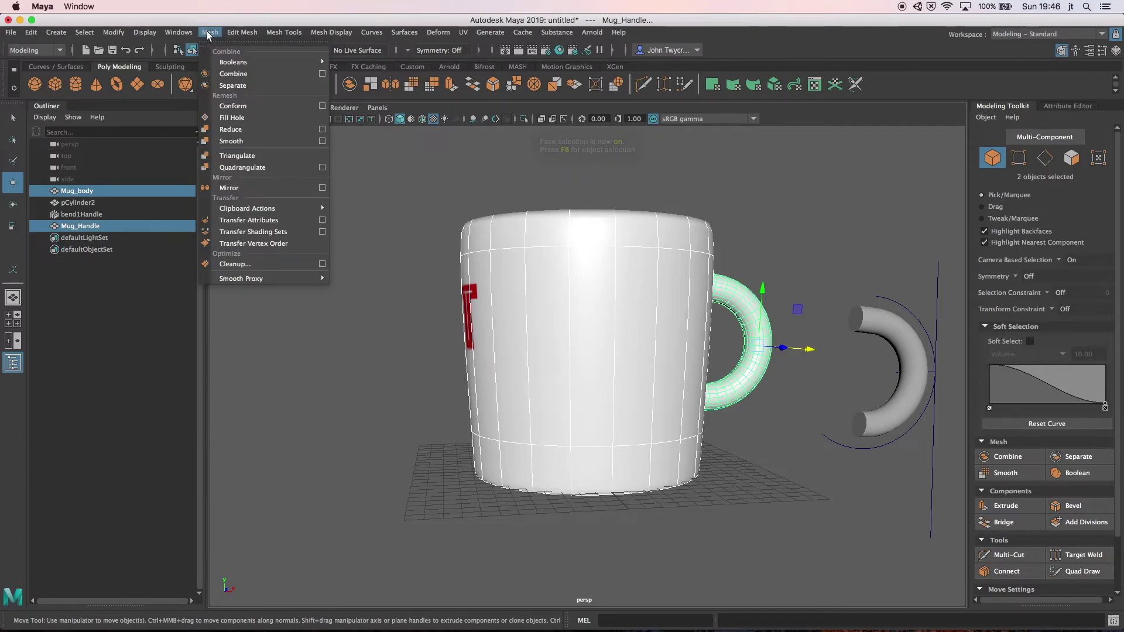
{"action": "left_click", "coordinate": [234, 74]}
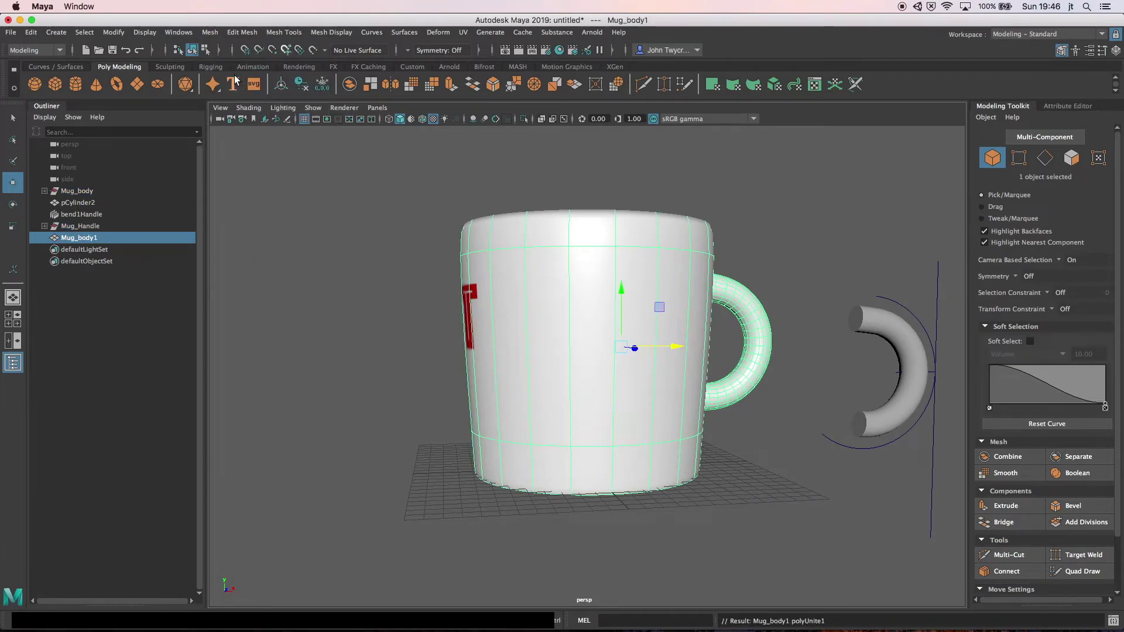
Step: Save the scene as Maya-demo-final in the project's scenes folder as Maya Binary
{"action": "left_click", "coordinate": [11, 32]}
{"action": "left_click", "coordinate": [32, 79]}
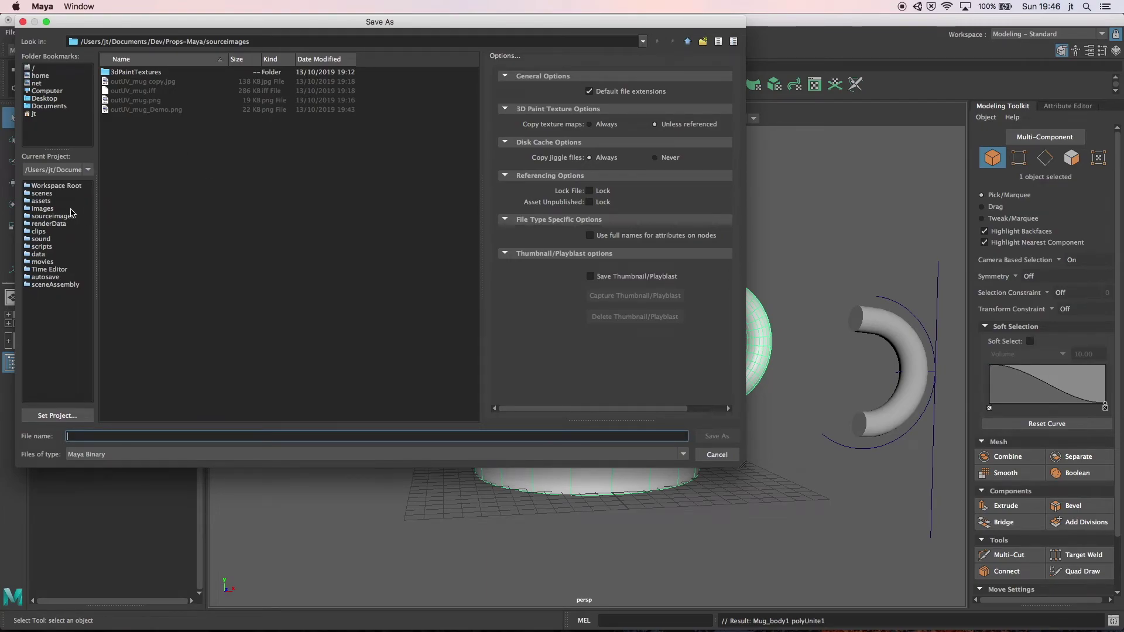
{"action": "left_click", "coordinate": [42, 194]}
{"action": "left_click", "coordinate": [140, 434]}
{"action": "type", "text": "Maya-demo-final"}
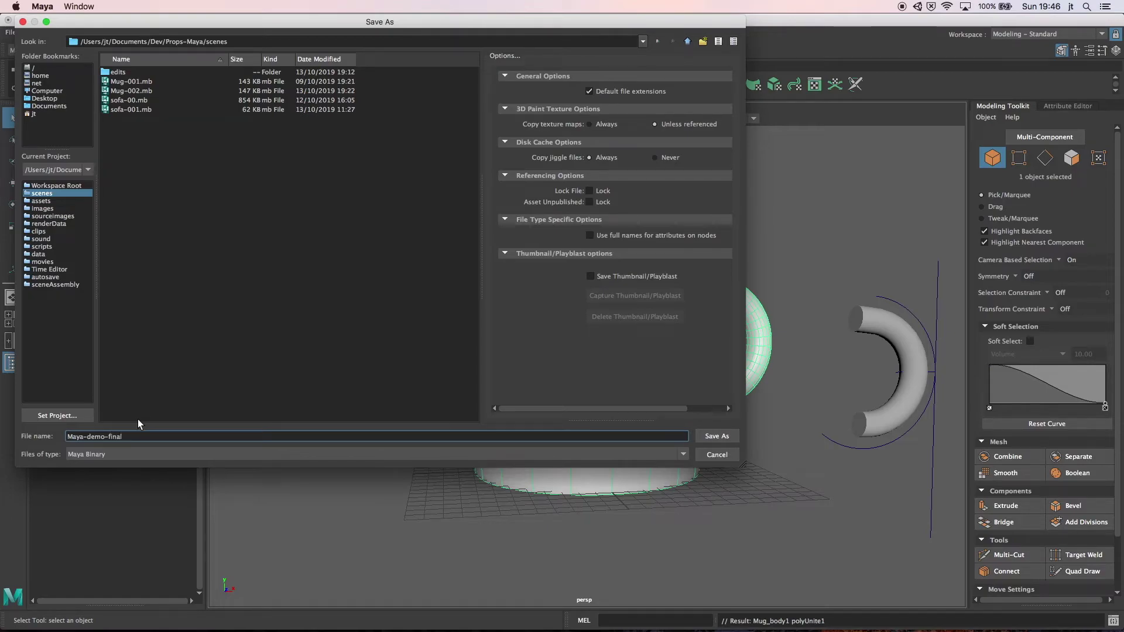
{"action": "key", "text": "Return"}
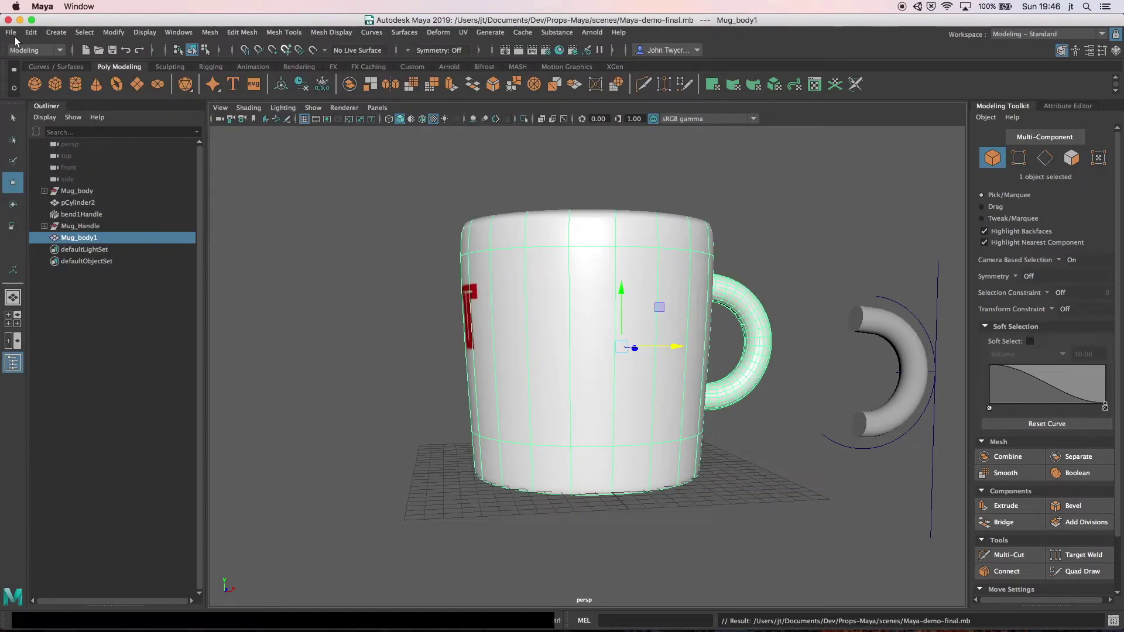
Step: Send the selected combined mug to Unity as the FBX file Mug-Demo in the Assets/Models folder
{"action": "left_click", "coordinate": [10, 32]}
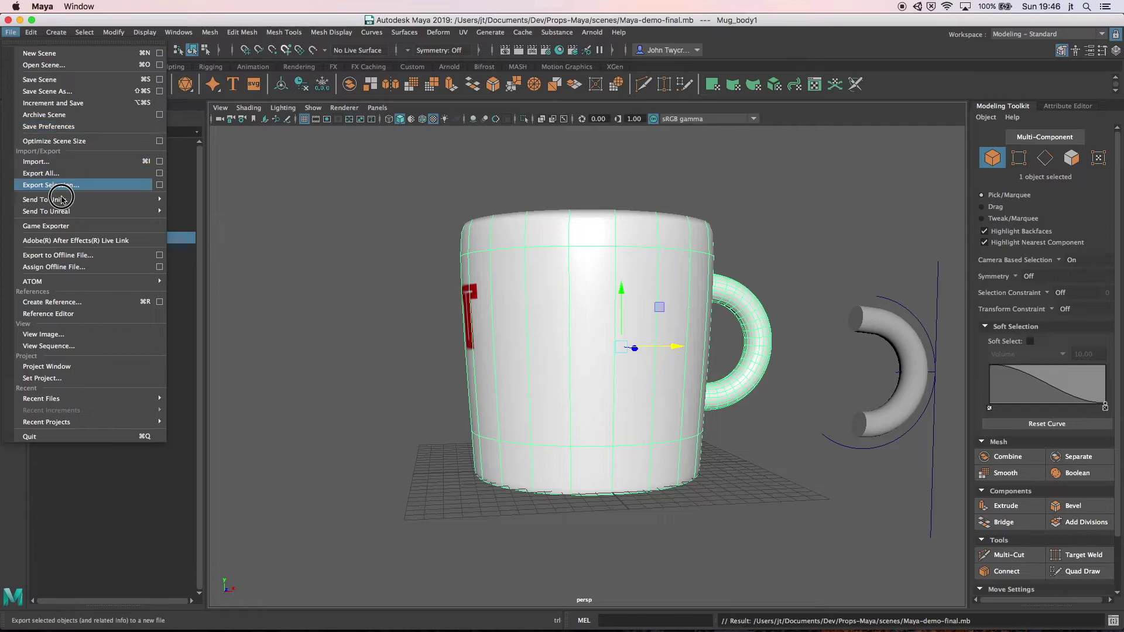
{"action": "mouse_move", "coordinate": [61, 200]}
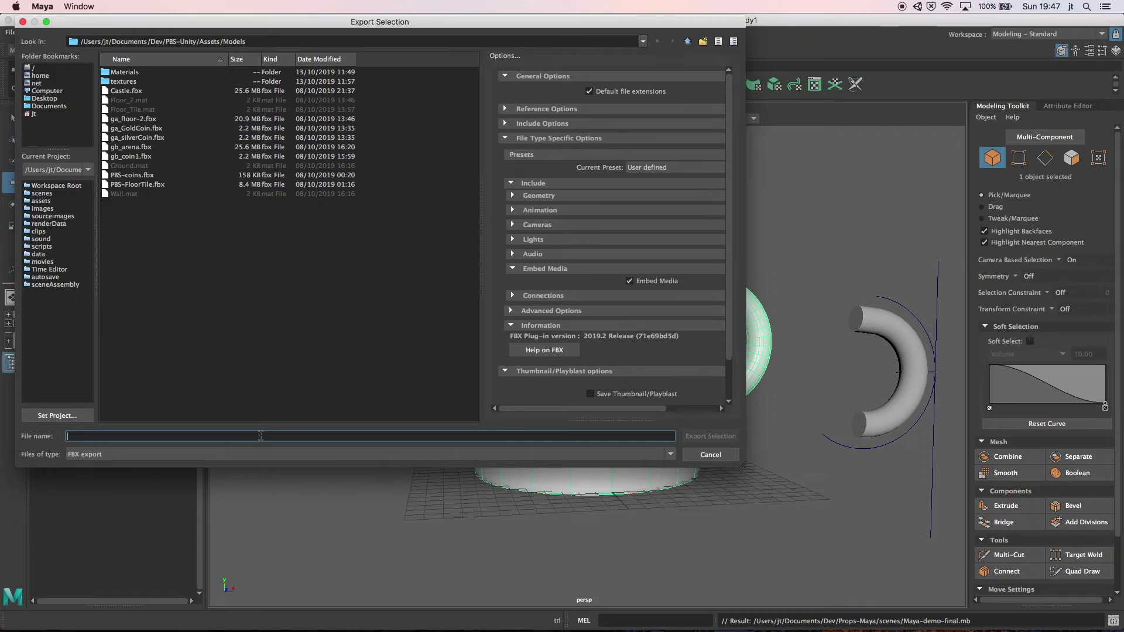
{"action": "type", "text": "Mug"}
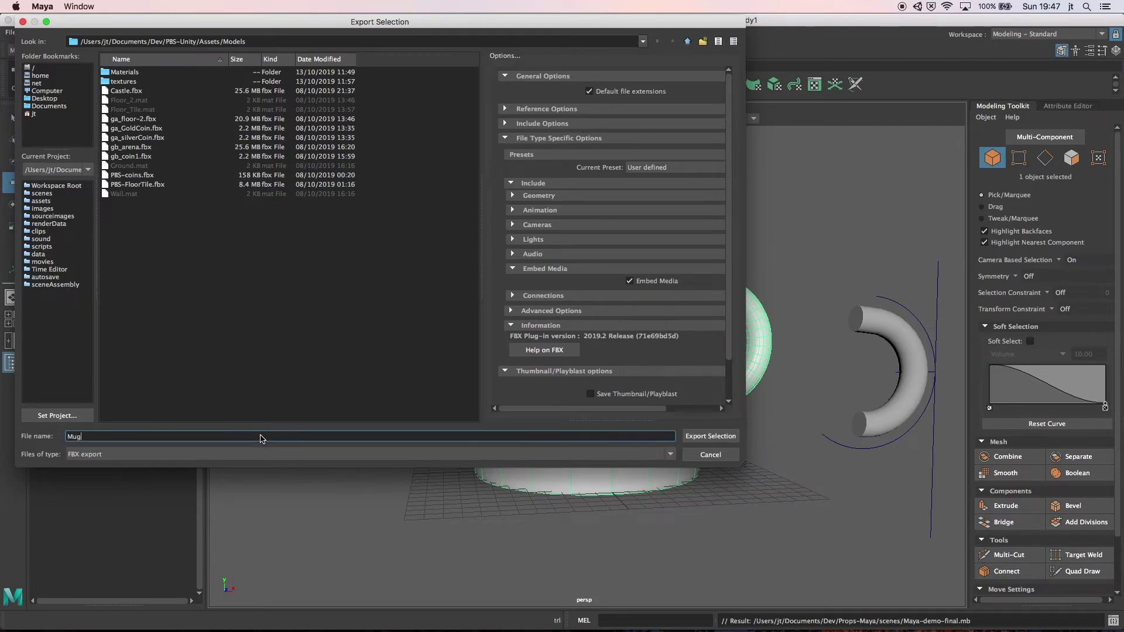
{"action": "type", "text": "-Demo"}
{"action": "key", "text": "Return"}
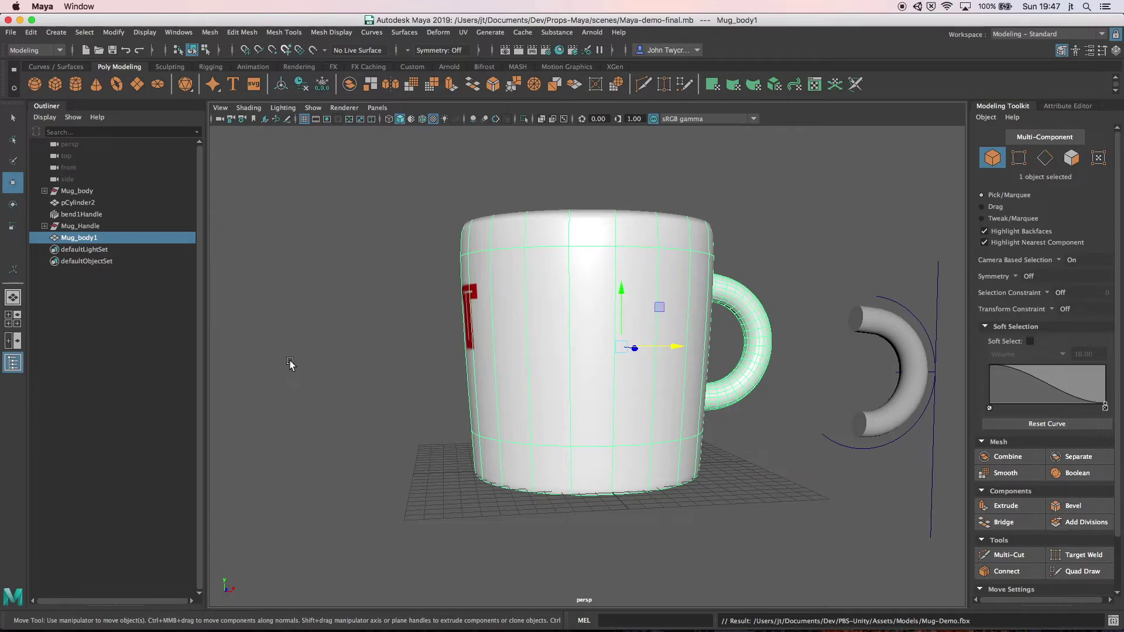
Step: Turn on smooth mesh preview with the cage for the combined mug and convert the preview to polygons
{"action": "left_click_drag", "start_coordinate": [294, 371], "coordinate": [321, 387], "text": "alt"}
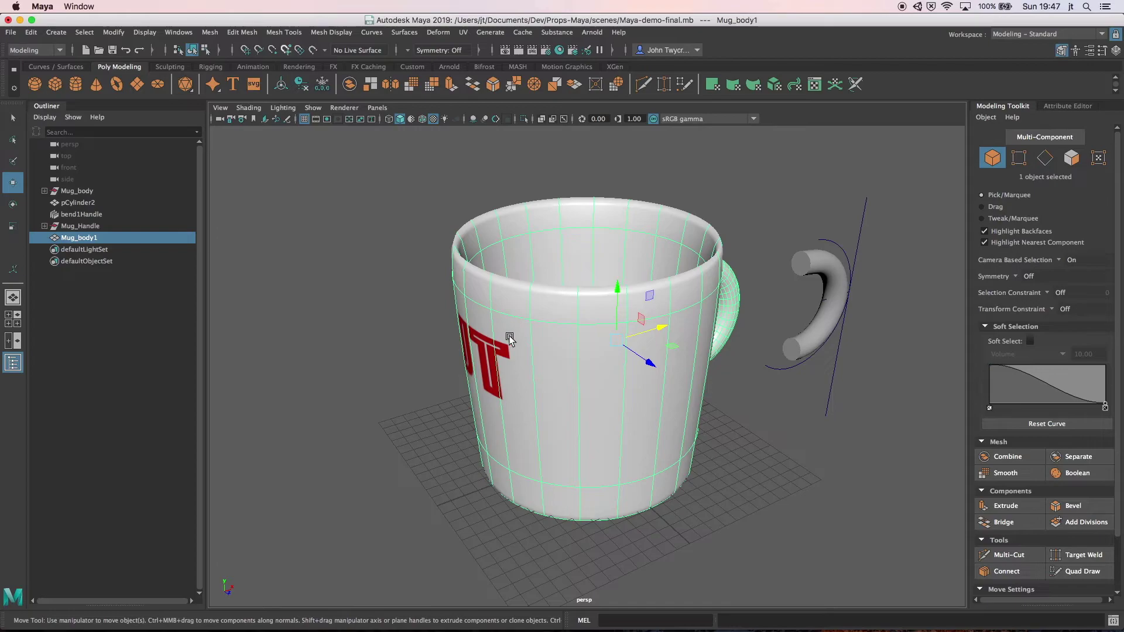
{"action": "key", "text": "2"}
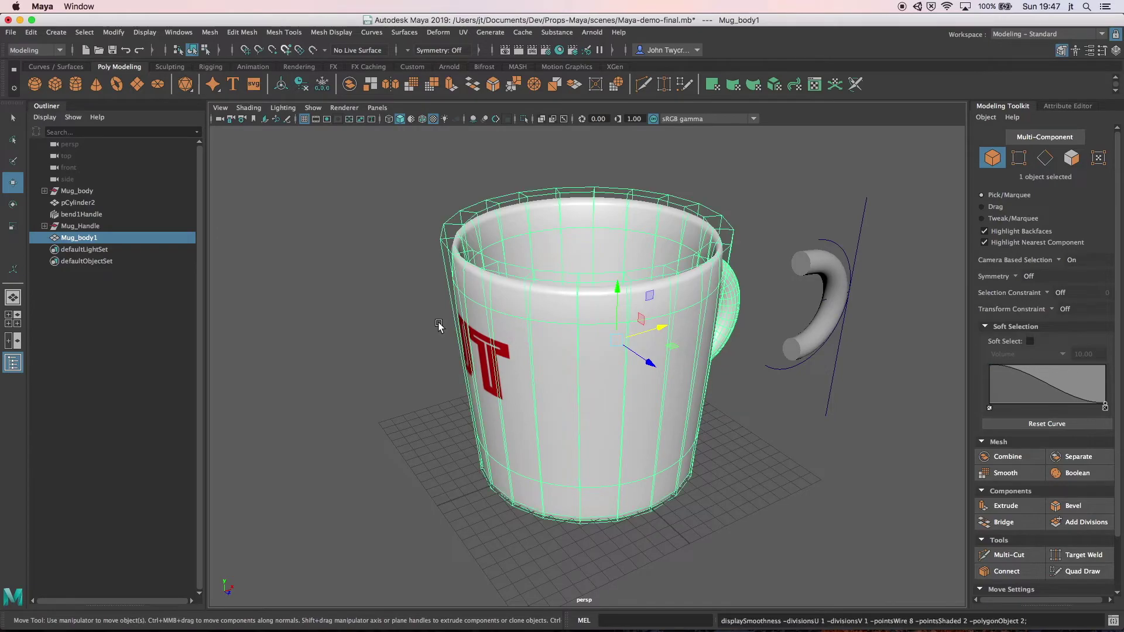
{"action": "left_click", "coordinate": [371, 324]}
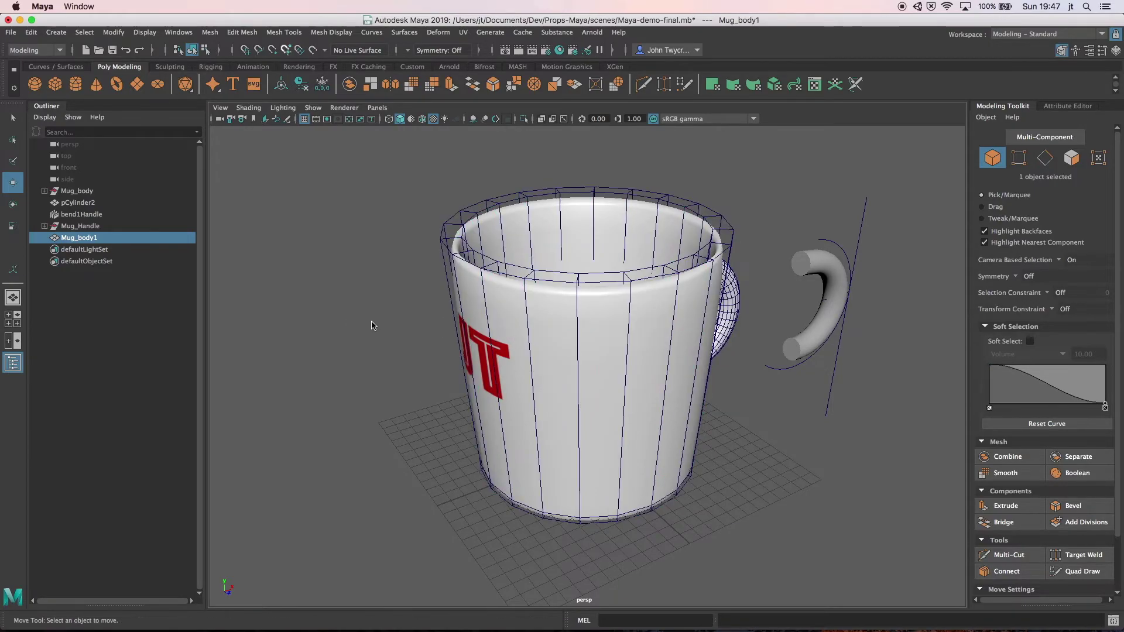
{"action": "left_click", "coordinate": [530, 320]}
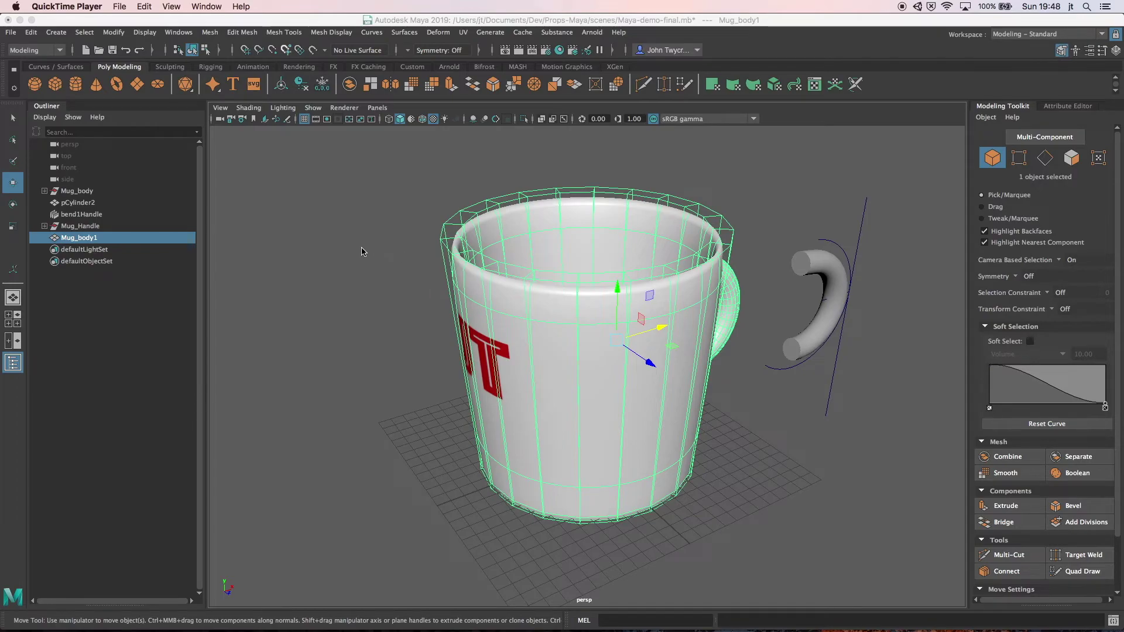
{"action": "left_click", "coordinate": [112, 32]}
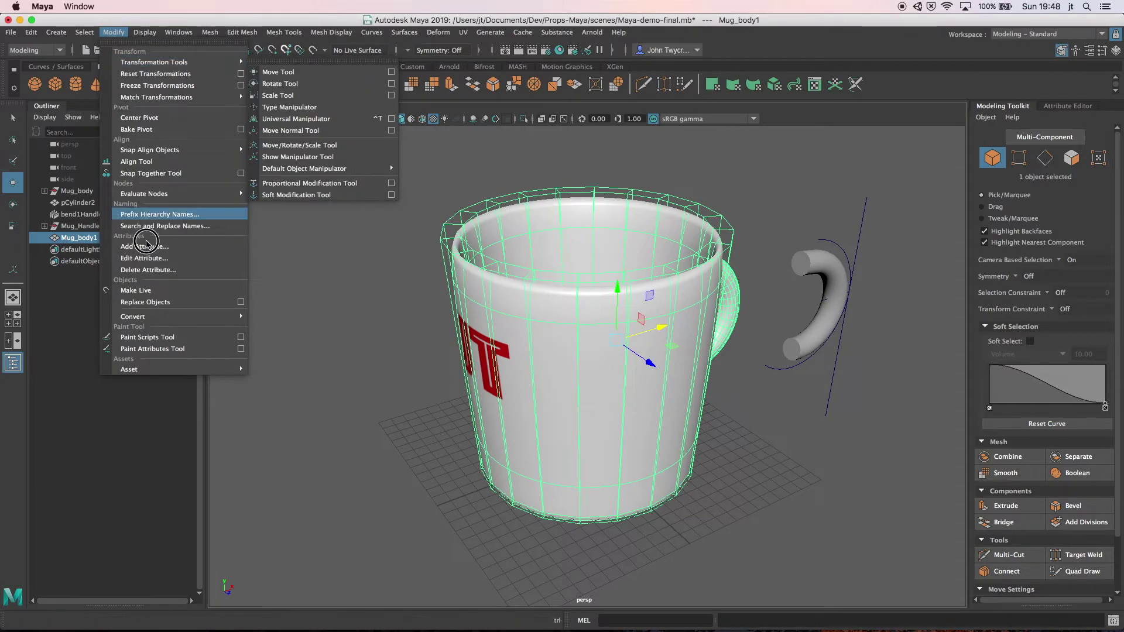
{"action": "mouse_move", "coordinate": [178, 317]}
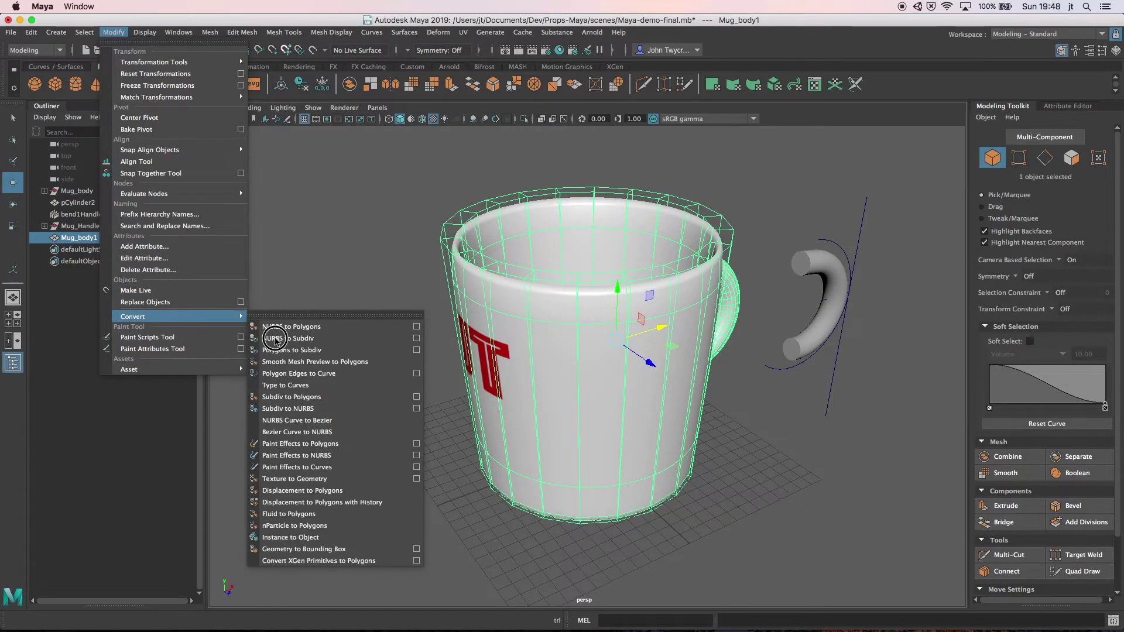
{"action": "left_click", "coordinate": [332, 362]}
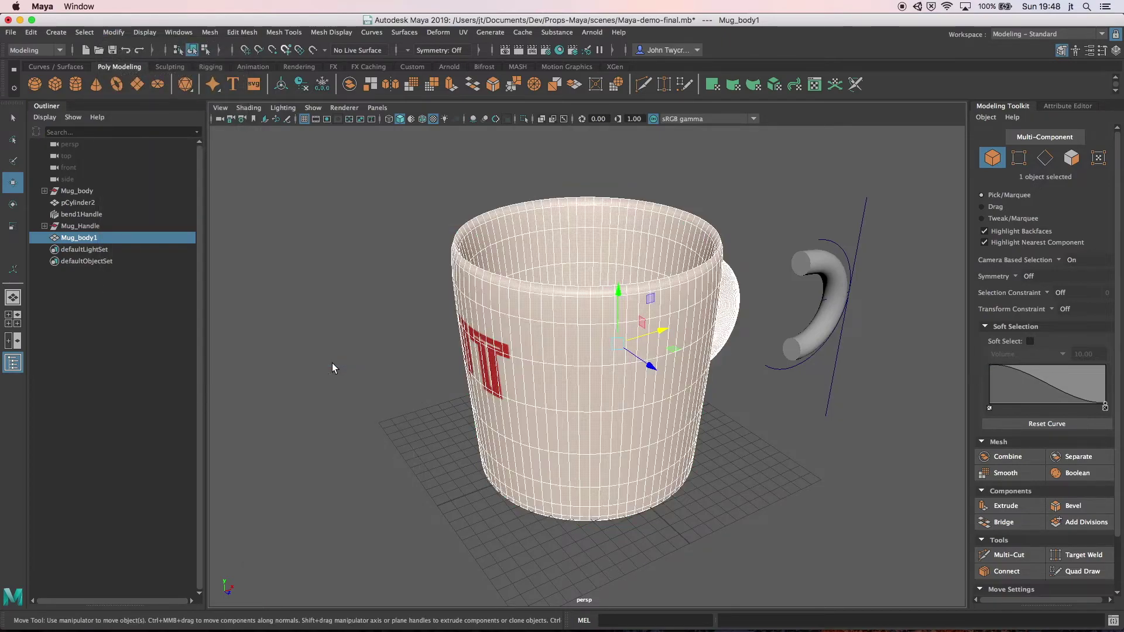
{"action": "left_click", "coordinate": [326, 364]}
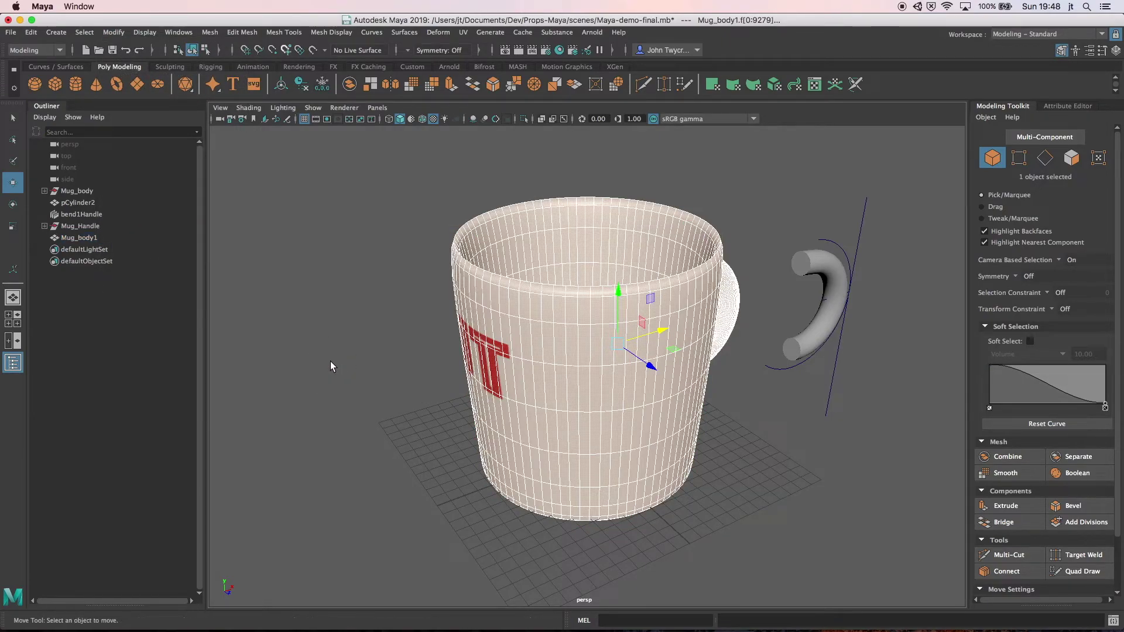
Step: Send the smoothed combined mug Mug_body1 to Unity as Mug-Demo-smooth.fbx in the Assets/Models folder
{"action": "left_click_drag", "start_coordinate": [319, 363], "coordinate": [534, 308], "text": "alt"}
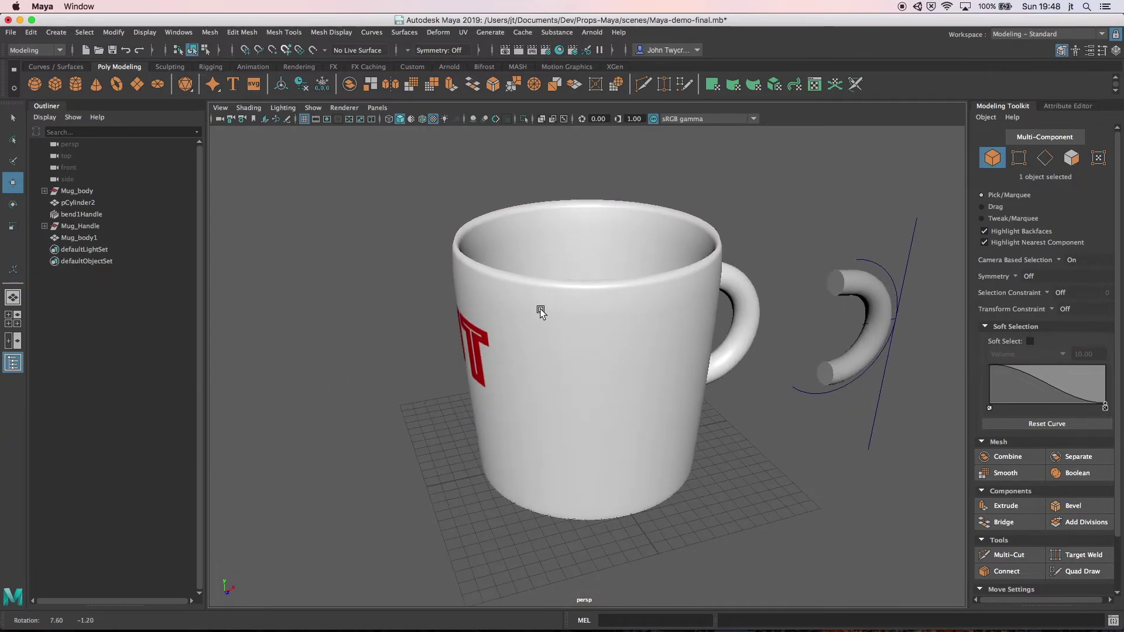
{"action": "left_click_drag", "start_coordinate": [346, 315], "coordinate": [779, 319], "text": "alt"}
{"action": "left_click", "coordinate": [778, 318]}
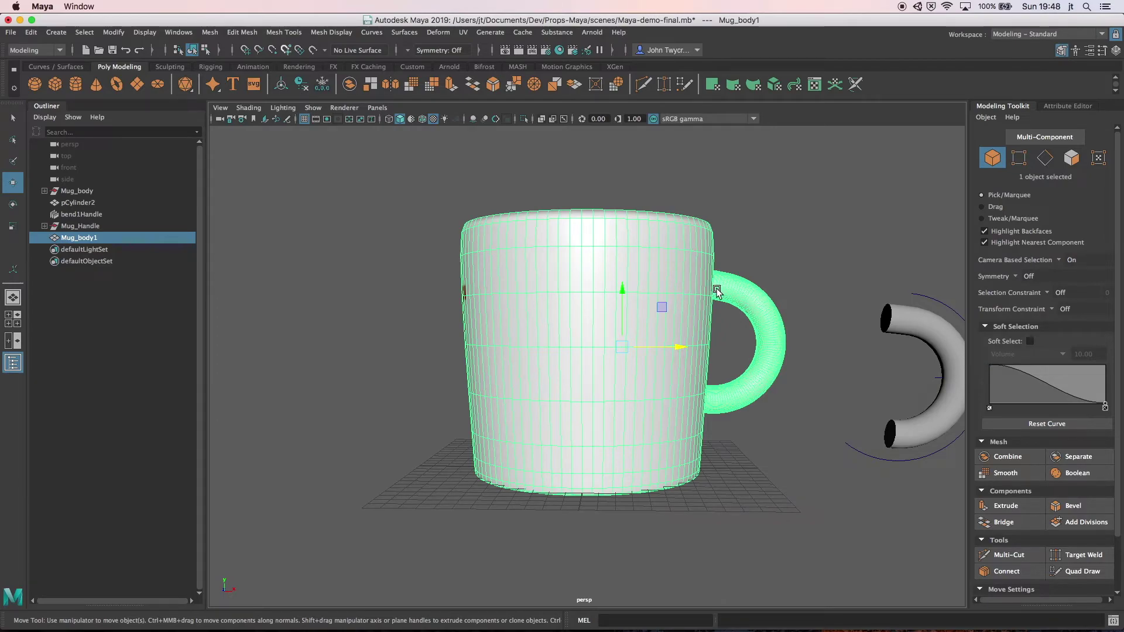
{"action": "left_click_drag", "start_coordinate": [746, 283], "coordinate": [798, 311], "text": "alt"}
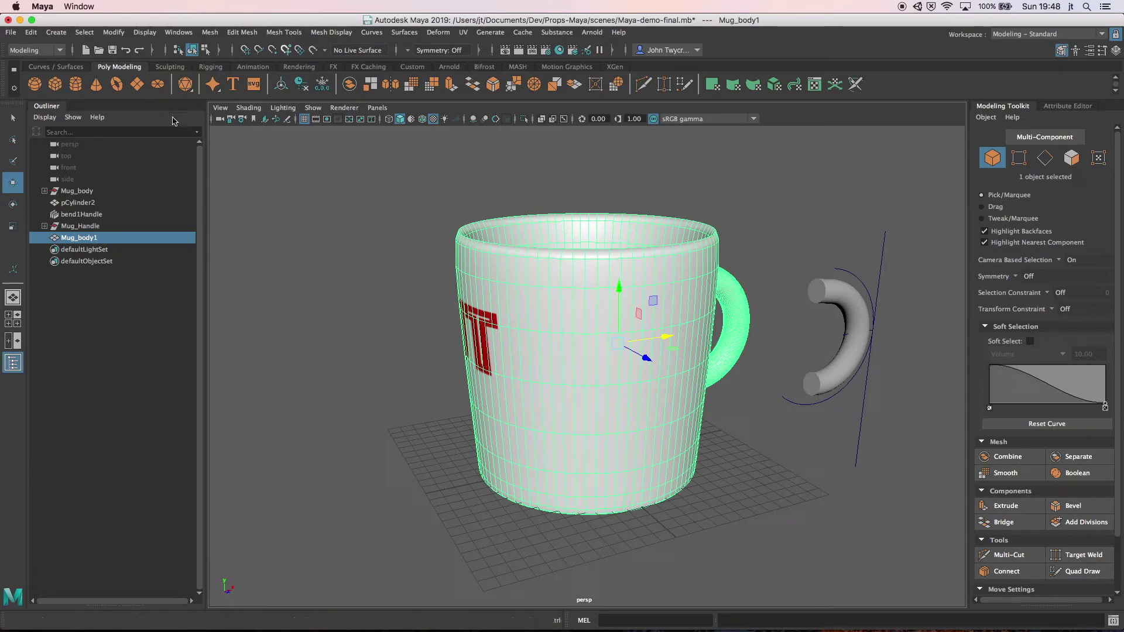
{"action": "left_click", "coordinate": [11, 32]}
{"action": "left_click", "coordinate": [10, 32]}
{"action": "mouse_move", "coordinate": [121, 202]}
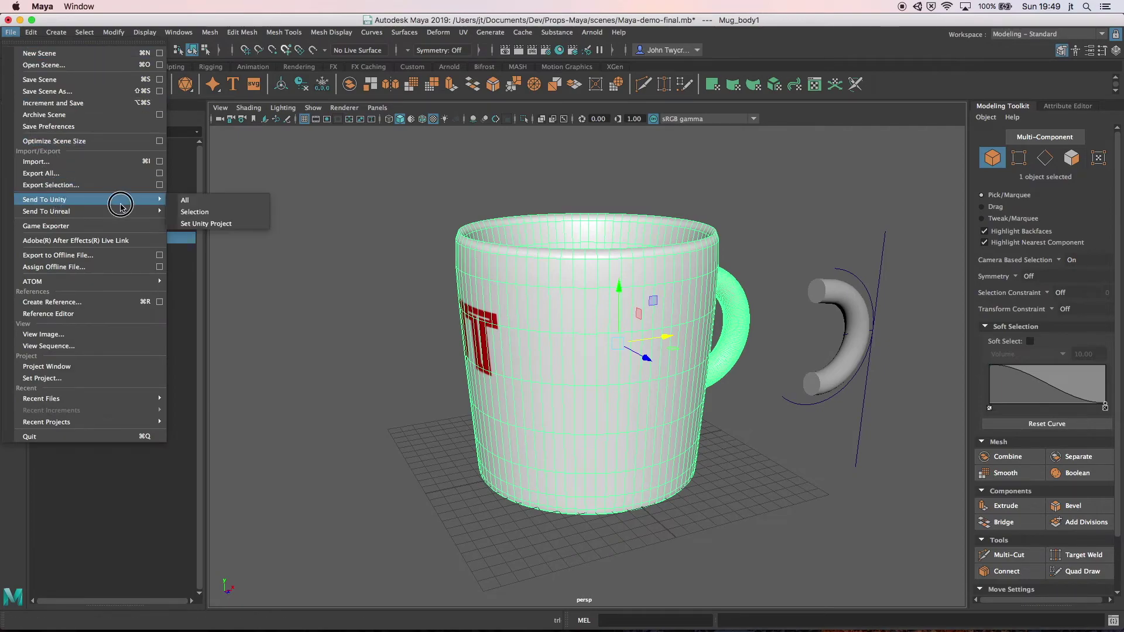
{"action": "left_click", "coordinate": [197, 213]}
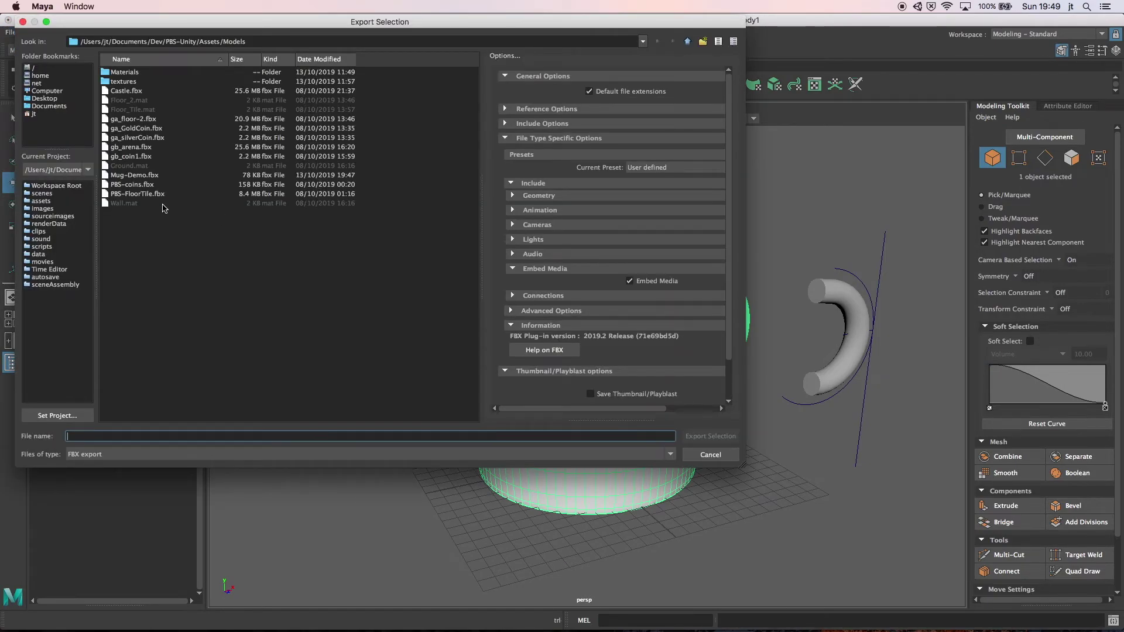
{"action": "left_click", "coordinate": [137, 177]}
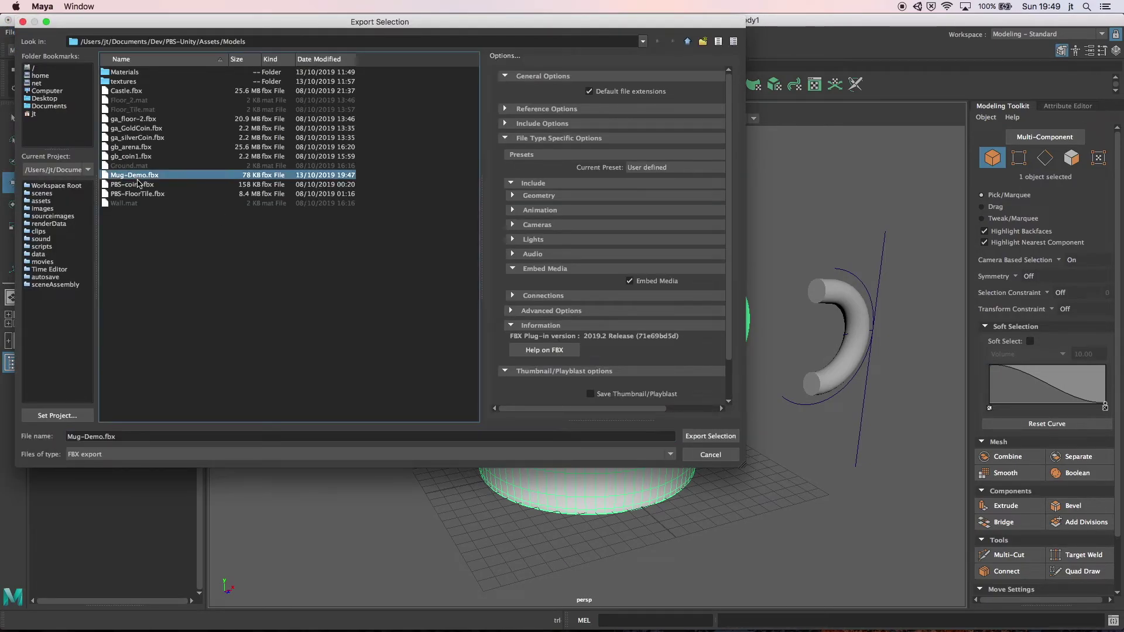
{"action": "left_click", "coordinate": [104, 436]}
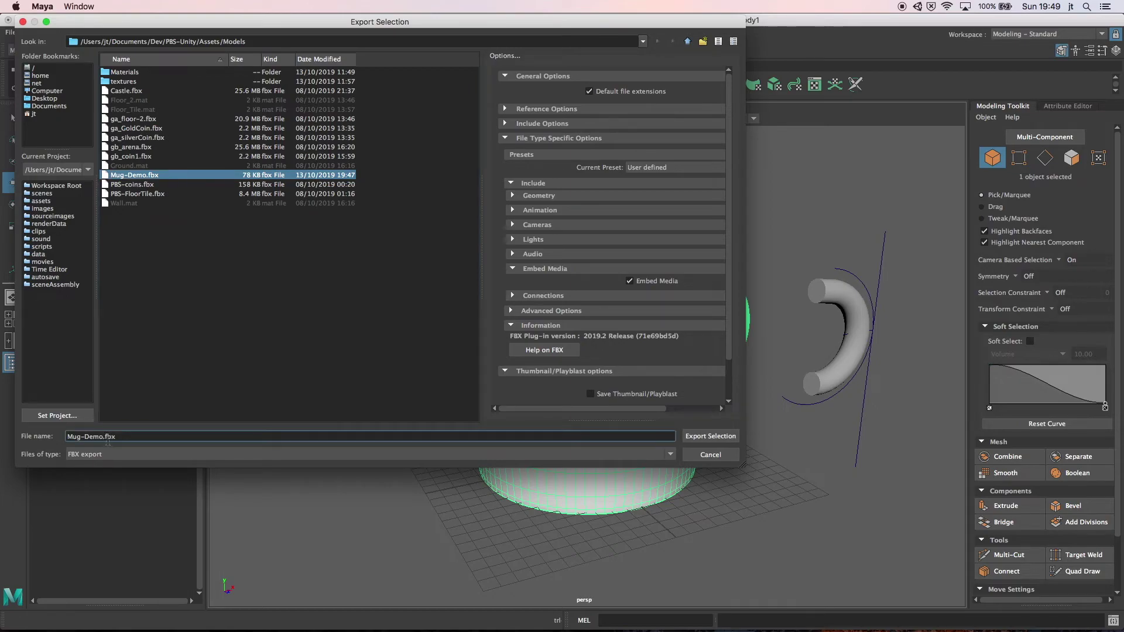
{"action": "type", "text": "-smooth"}
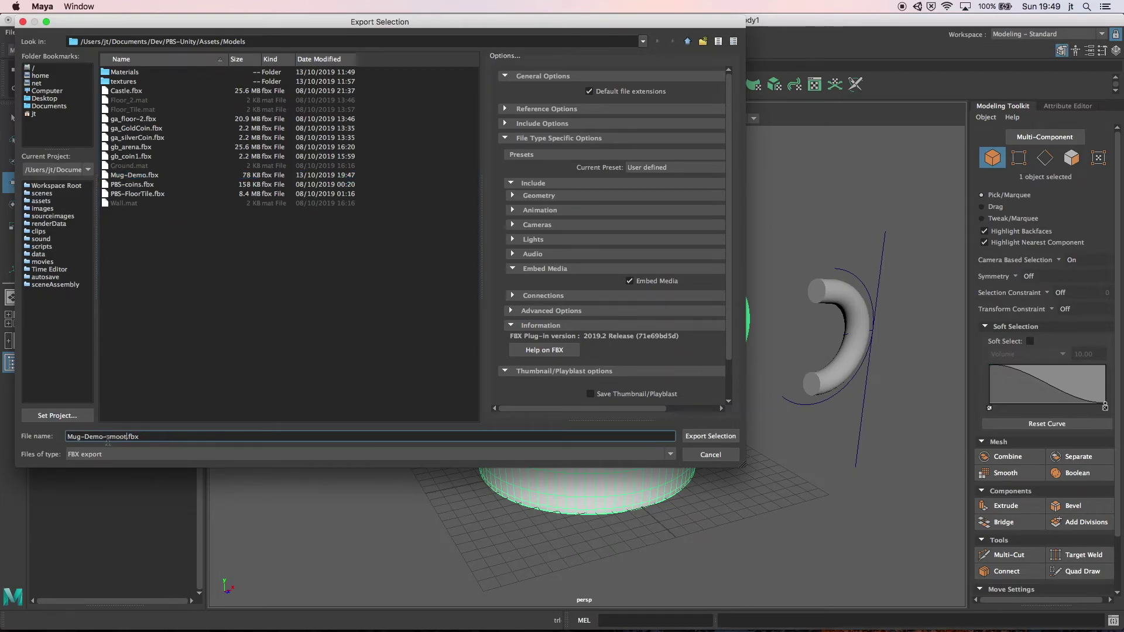
{"action": "key", "text": "Return"}
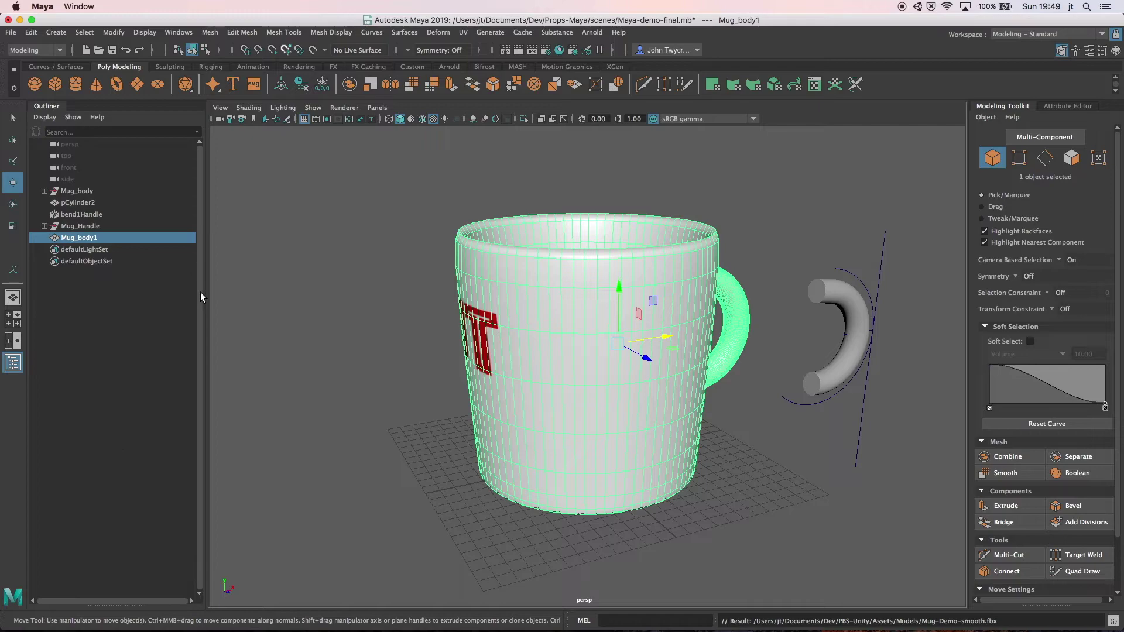
Step: Switch to Unity and create a new scene, saving the changes to the metal render test scene
{"action": "key", "text": "super+Tab"}
{"action": "key", "text": "super+Tab"}
{"action": "key", "text": "super+Tab"}
{"action": "key", "text": "super+Tab"}
{"action": "key", "text": "super+Tab"}
{"action": "key", "text": "super+Tab"}
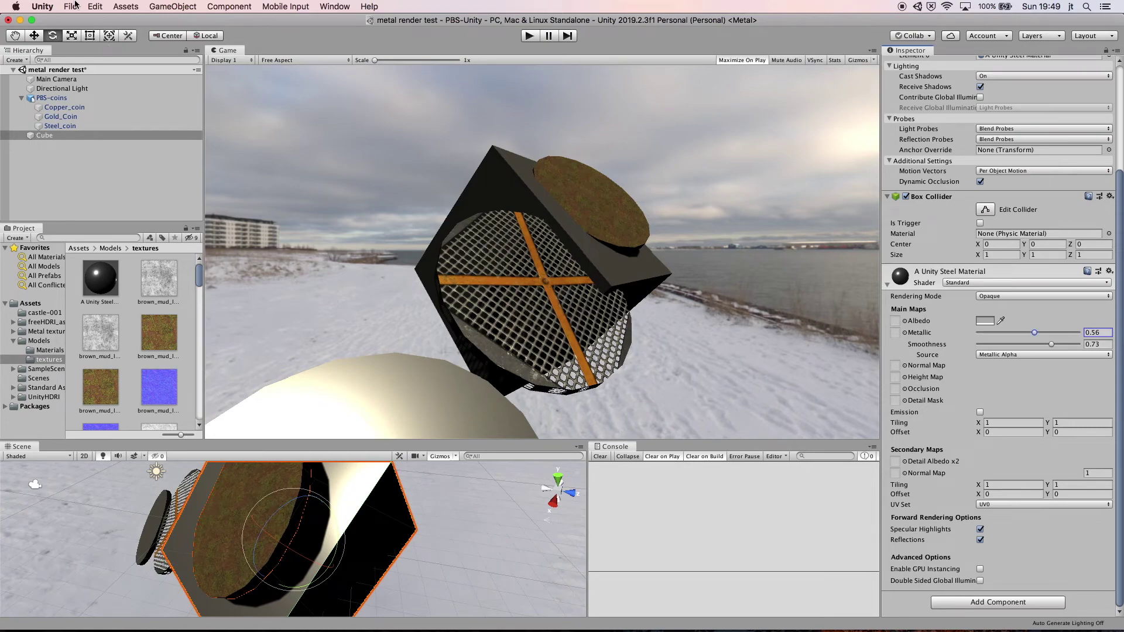
{"action": "left_click", "coordinate": [70, 6]}
{"action": "left_click", "coordinate": [82, 31]}
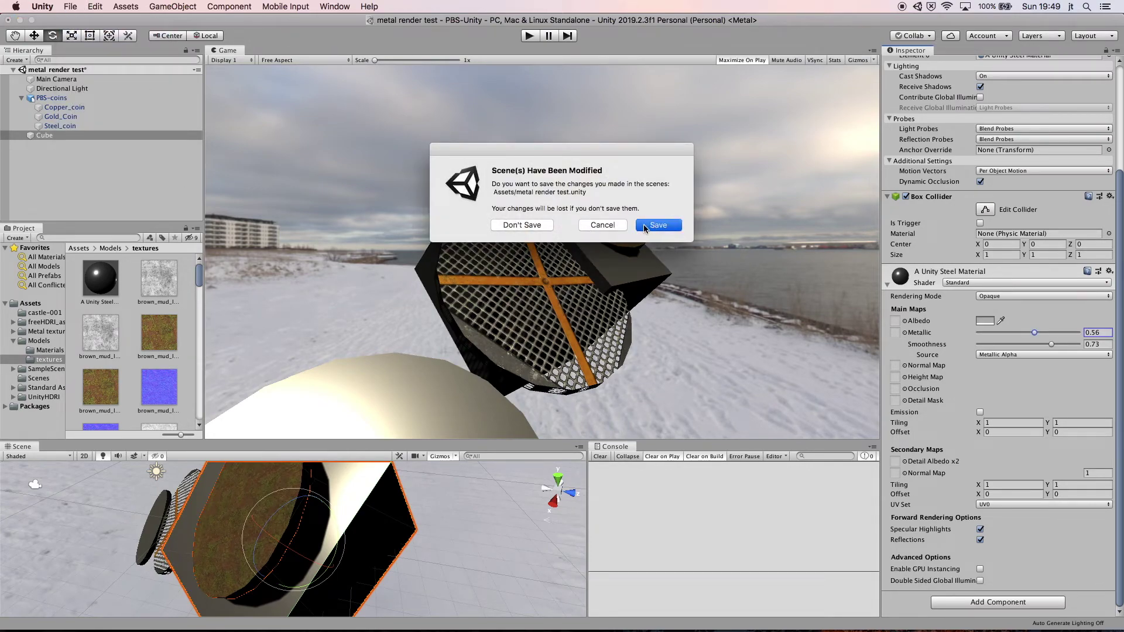
{"action": "left_click", "coordinate": [636, 226]}
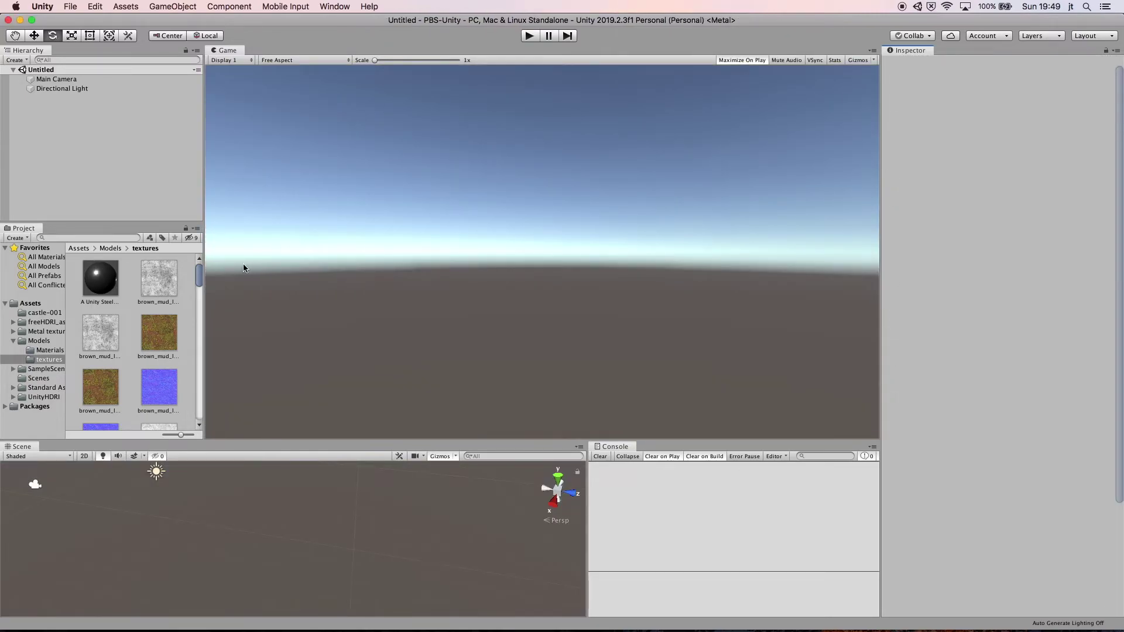
Step: Add the Mug-Demo and Mug-Demo-smooth models from the Models assets folder to the new scene's hierarchy
{"action": "left_click", "coordinate": [40, 341]}
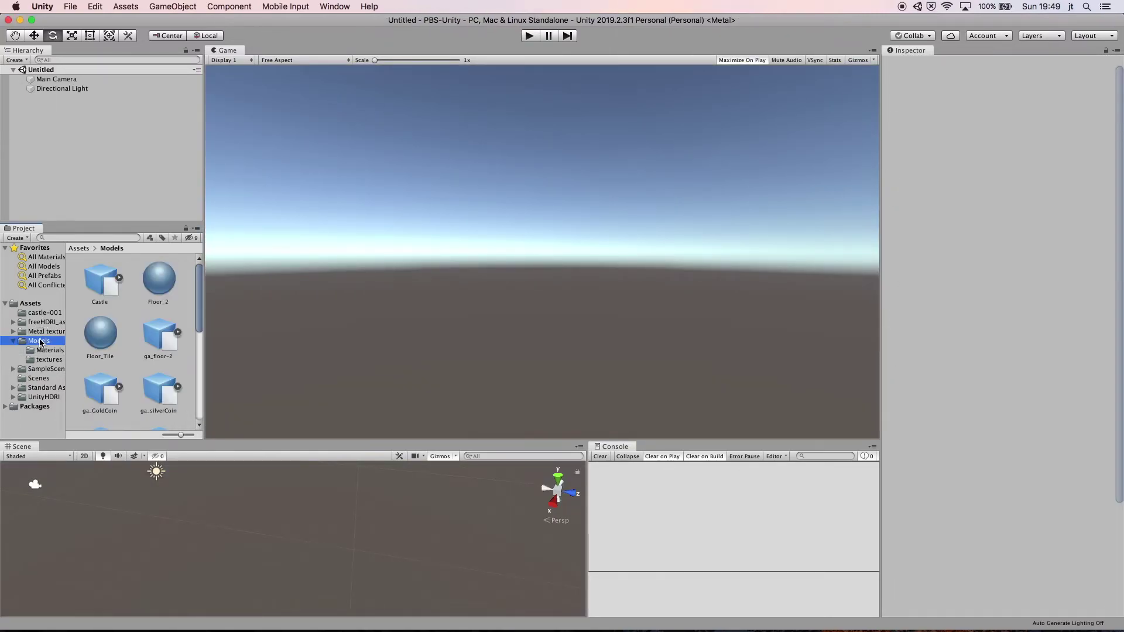
{"action": "left_click_drag", "start_coordinate": [200, 319], "coordinate": [199, 396]}
{"action": "left_click_drag", "start_coordinate": [94, 330], "coordinate": [113, 178]}
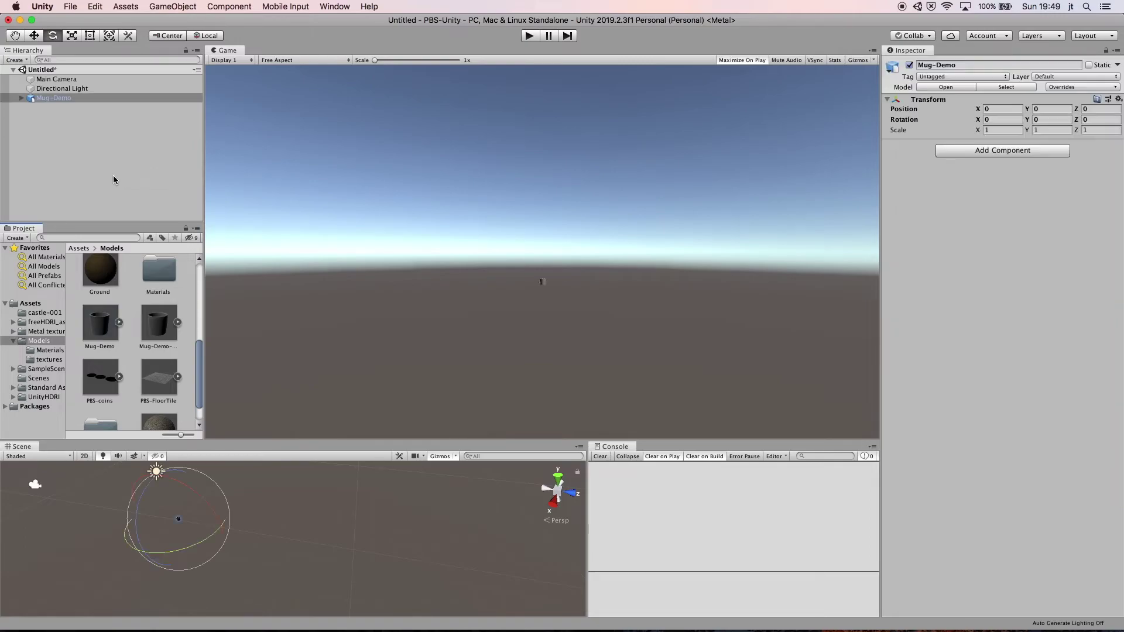
{"action": "left_click_drag", "start_coordinate": [162, 322], "coordinate": [98, 193]}
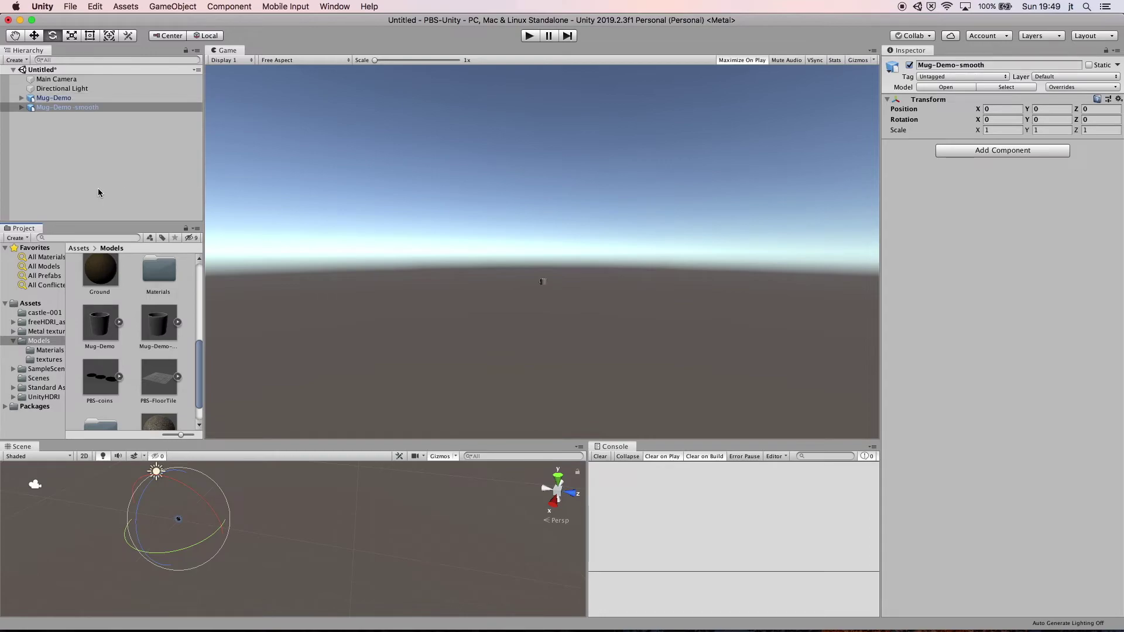
Step: Move the Main Camera forward to about Z -1.91 and lower it slightly toward the mugs
{"action": "left_click", "coordinate": [51, 80]}
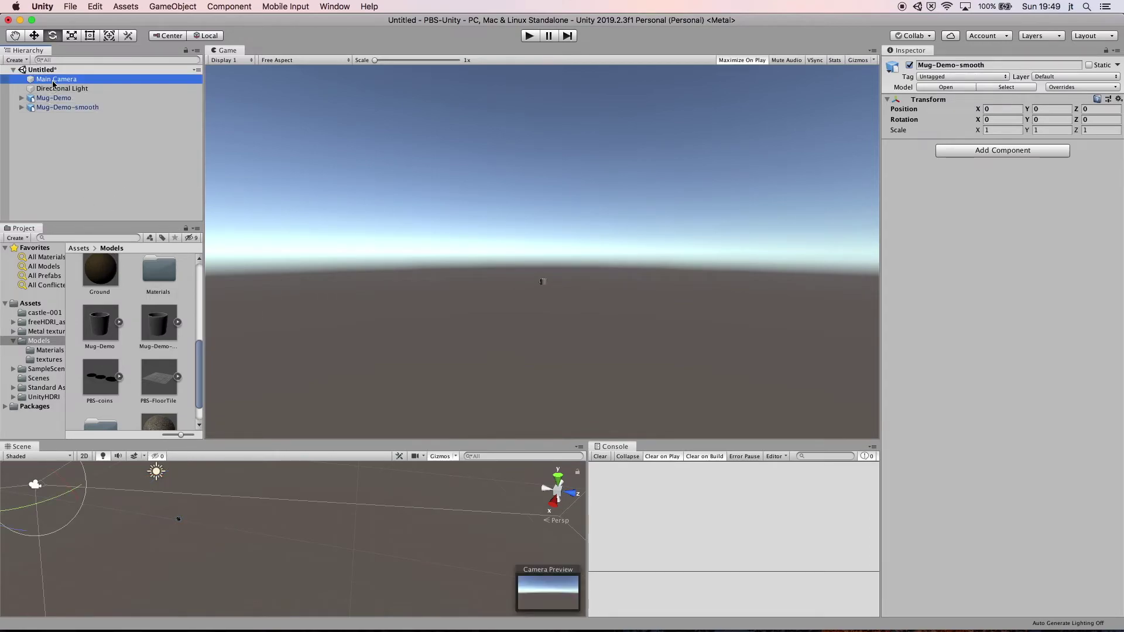
{"action": "left_click", "coordinate": [39, 39]}
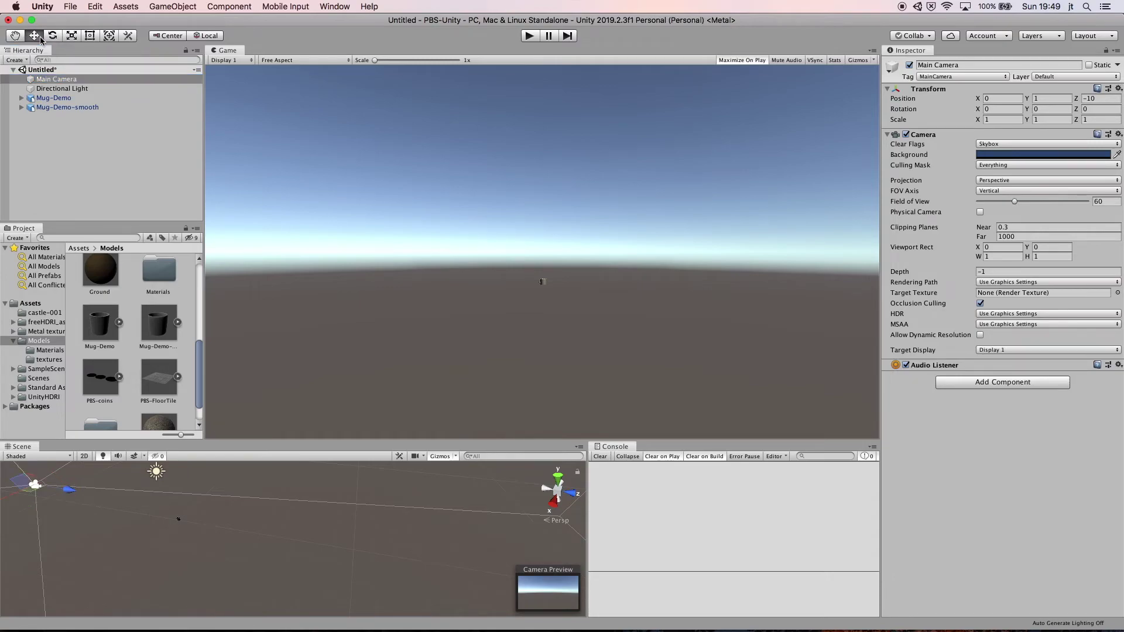
{"action": "left_click_drag", "start_coordinate": [69, 491], "coordinate": [143, 501]}
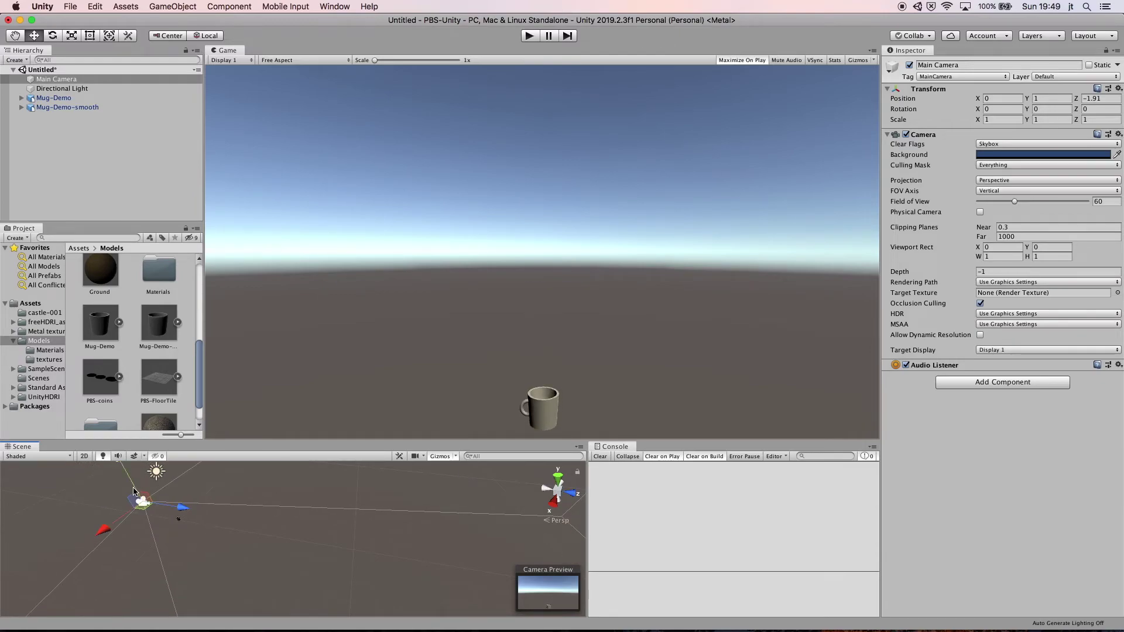
{"action": "left_click_drag", "start_coordinate": [137, 489], "coordinate": [144, 505]}
Step: Move Mug-Demo-smooth along the X axis to about -0.4 so it stands beside the other mug
{"action": "left_click", "coordinate": [69, 107]}
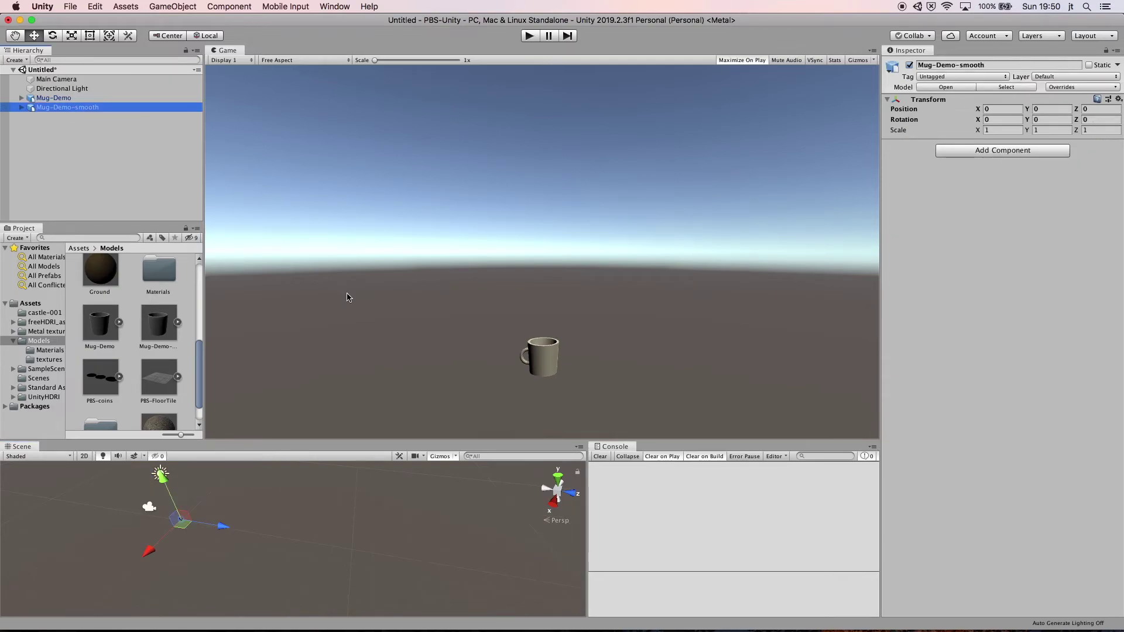
{"action": "left_click_drag", "start_coordinate": [149, 551], "coordinate": [153, 546]}
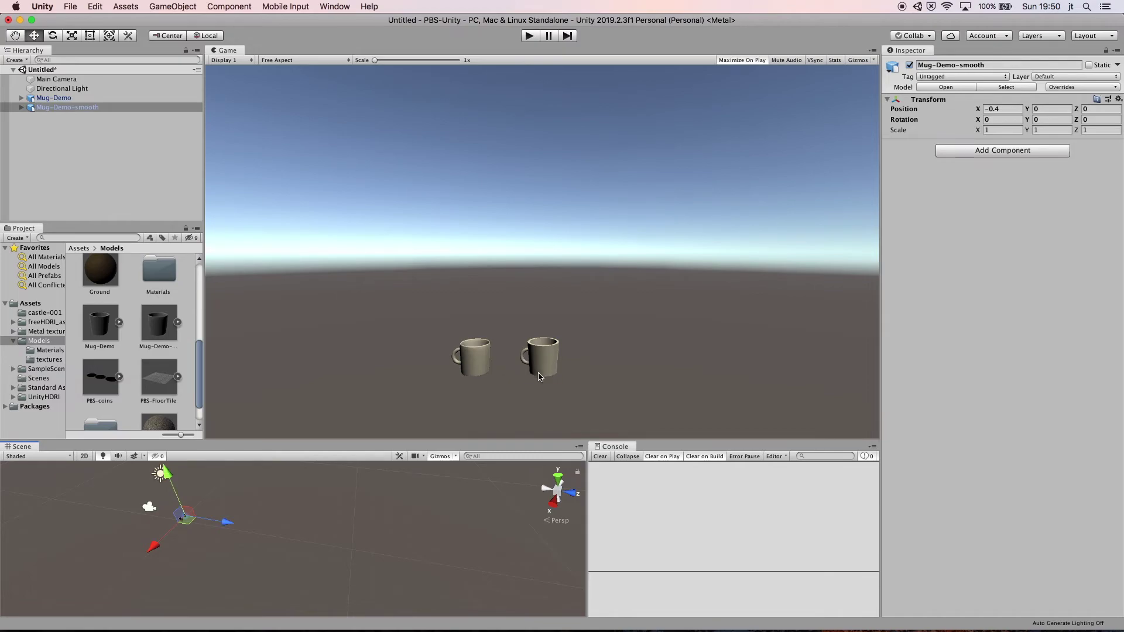
Step: Extract the textures embedded in the Mug-Demo-smooth model asset into the textures folder under Models
{"action": "left_click", "coordinate": [167, 336]}
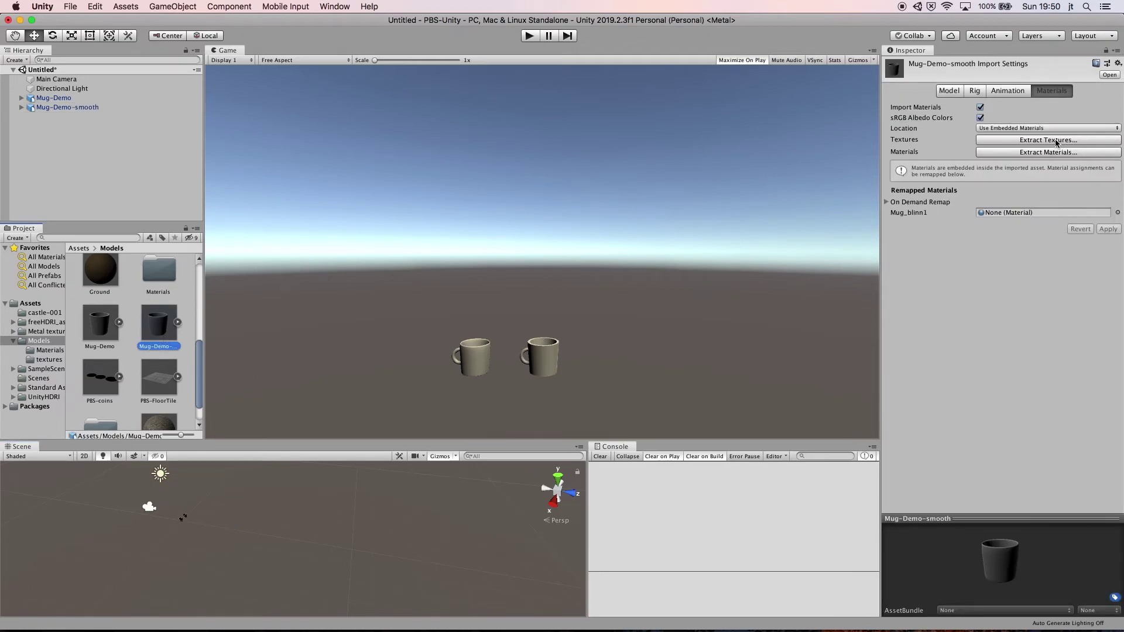
{"action": "left_click", "coordinate": [1057, 140]}
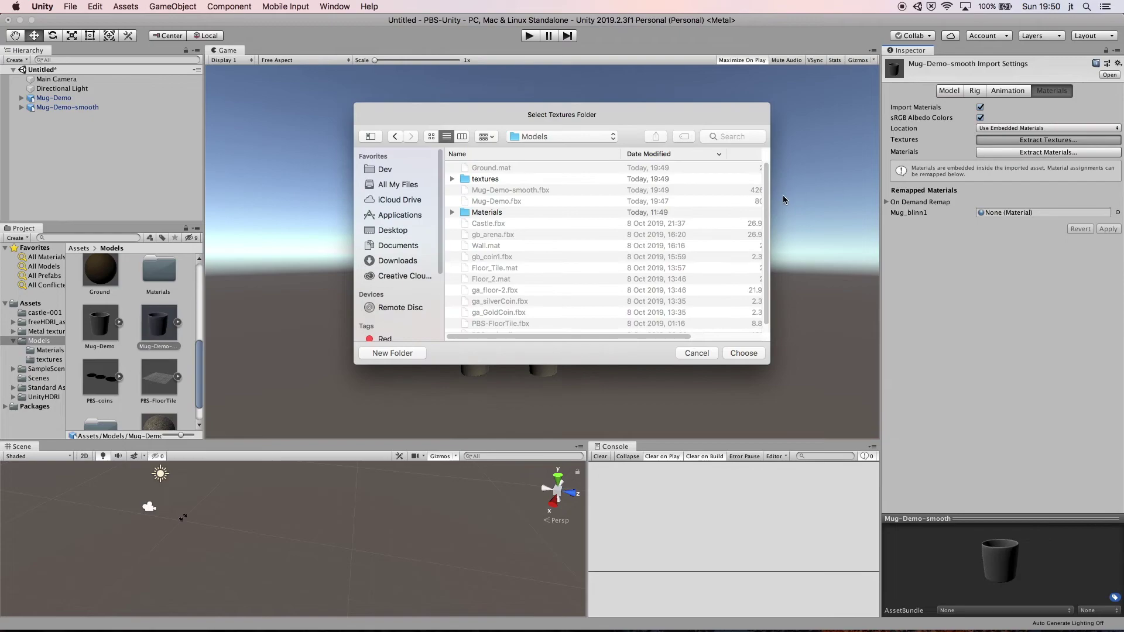
{"action": "left_click", "coordinate": [530, 180]}
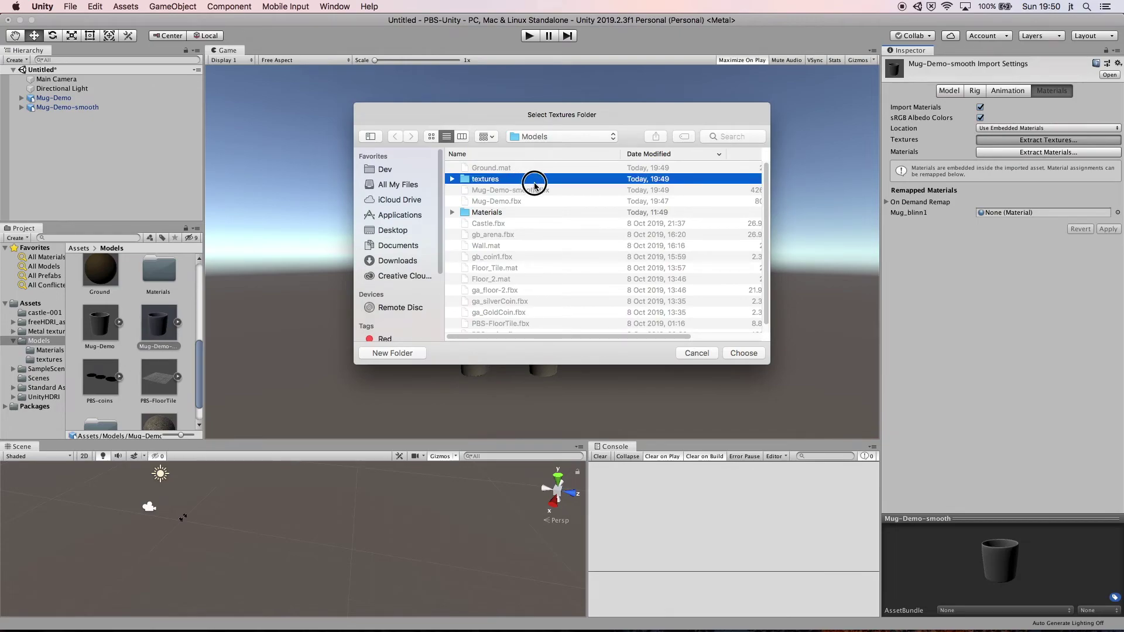
{"action": "left_click", "coordinate": [750, 355]}
{"action": "left_click_drag", "start_coordinate": [624, 121], "coordinate": [604, 108]}
{"action": "left_click", "coordinate": [538, 167]}
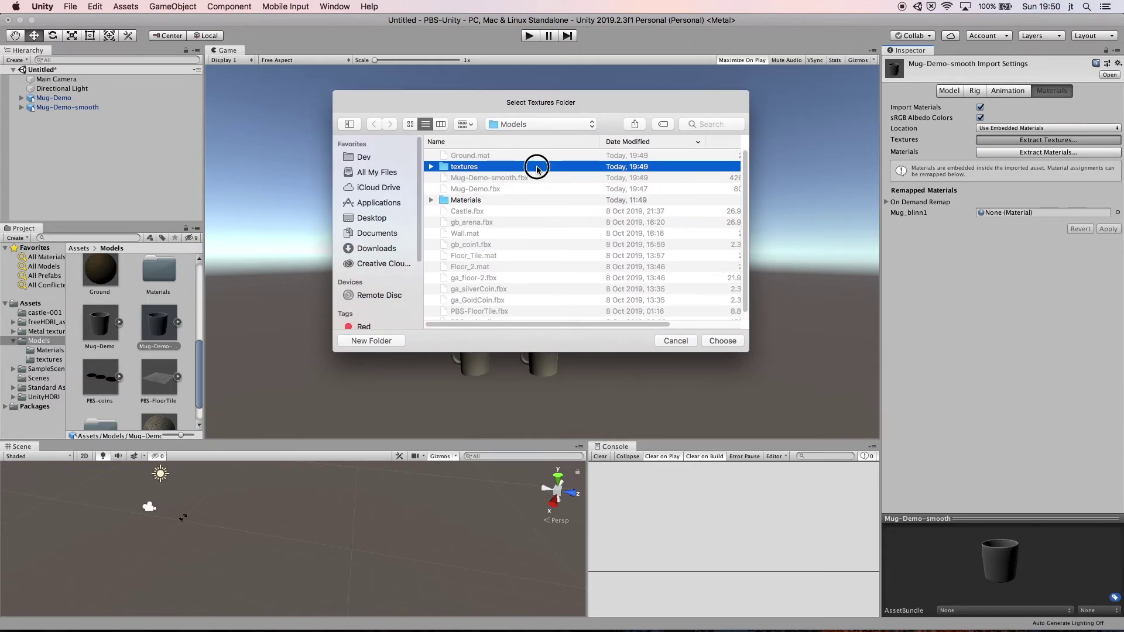
{"action": "left_click", "coordinate": [720, 340]}
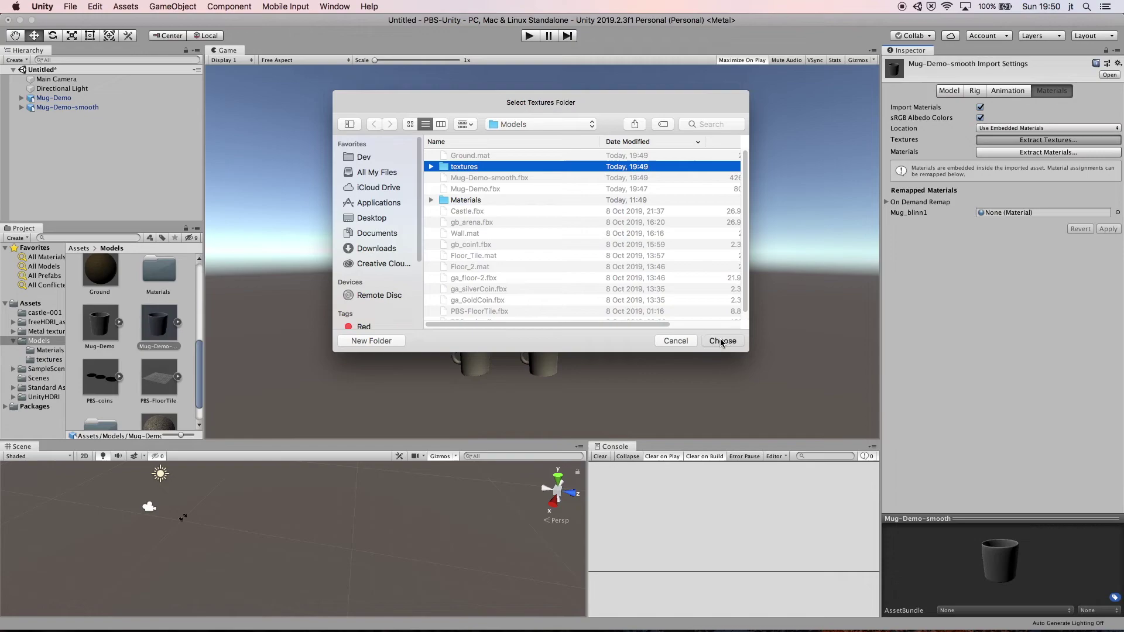
{"action": "left_click", "coordinate": [720, 340]}
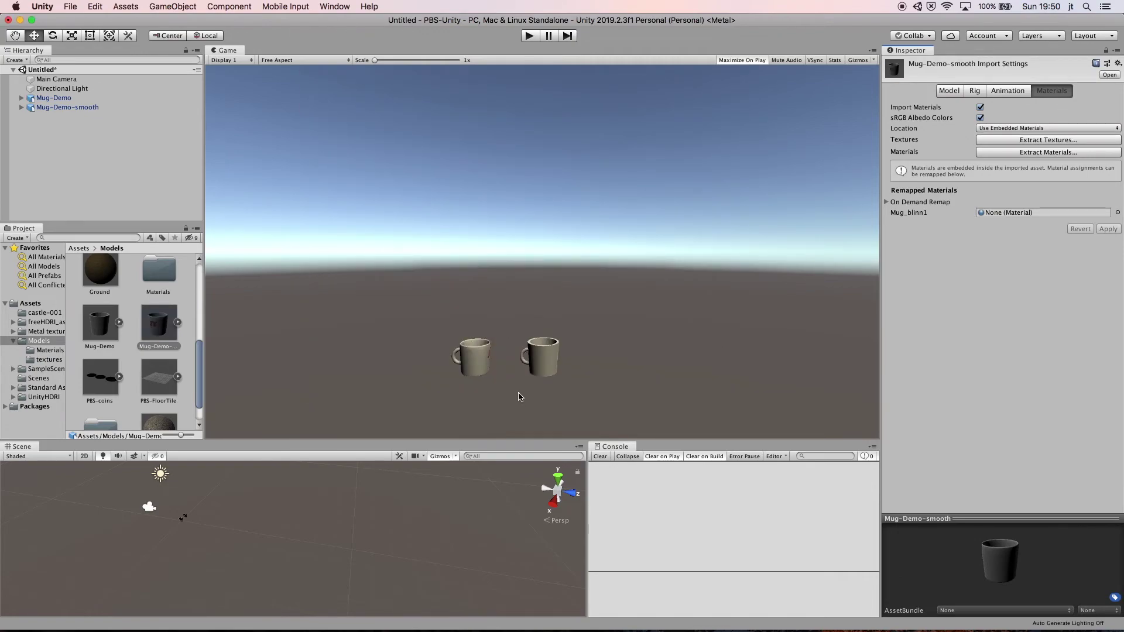
Step: Frame both mugs in the Scene view and extract the Mug-Demo-smooth asset's materials into the Materials folder under Models
{"action": "left_click", "coordinate": [183, 518]}
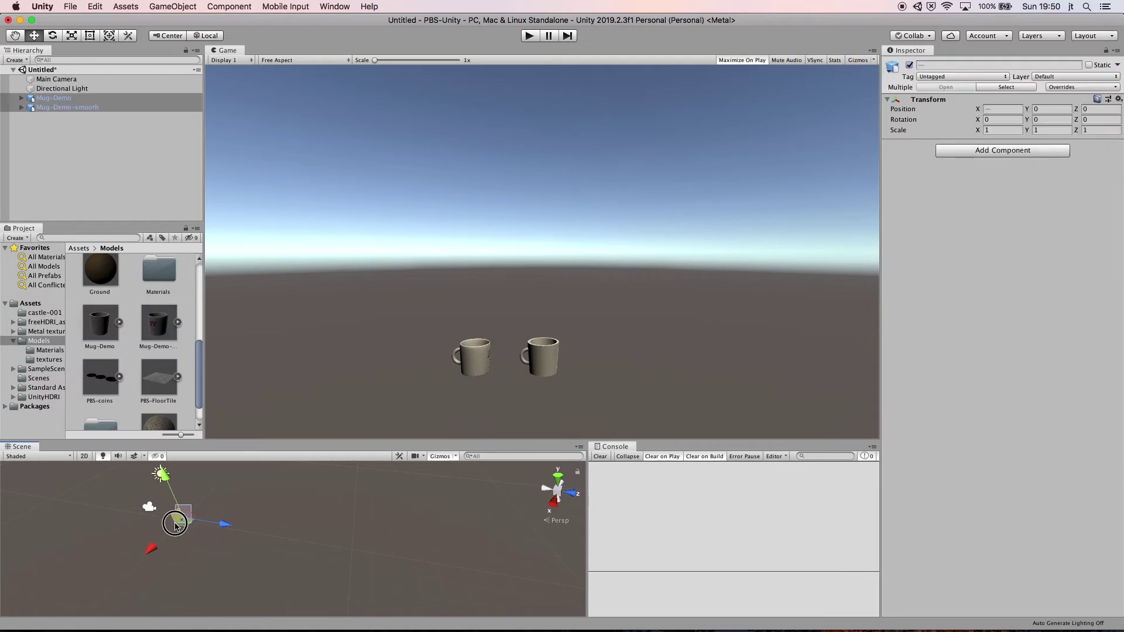
{"action": "key", "text": "f"}
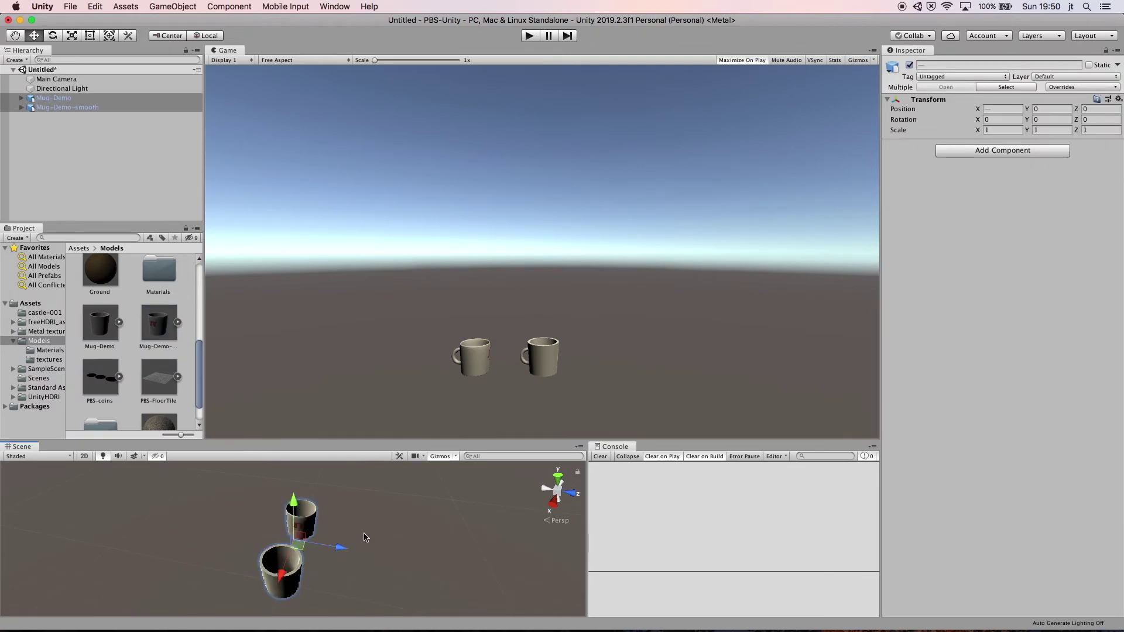
{"action": "left_click_drag", "start_coordinate": [361, 536], "coordinate": [469, 464], "text": "alt"}
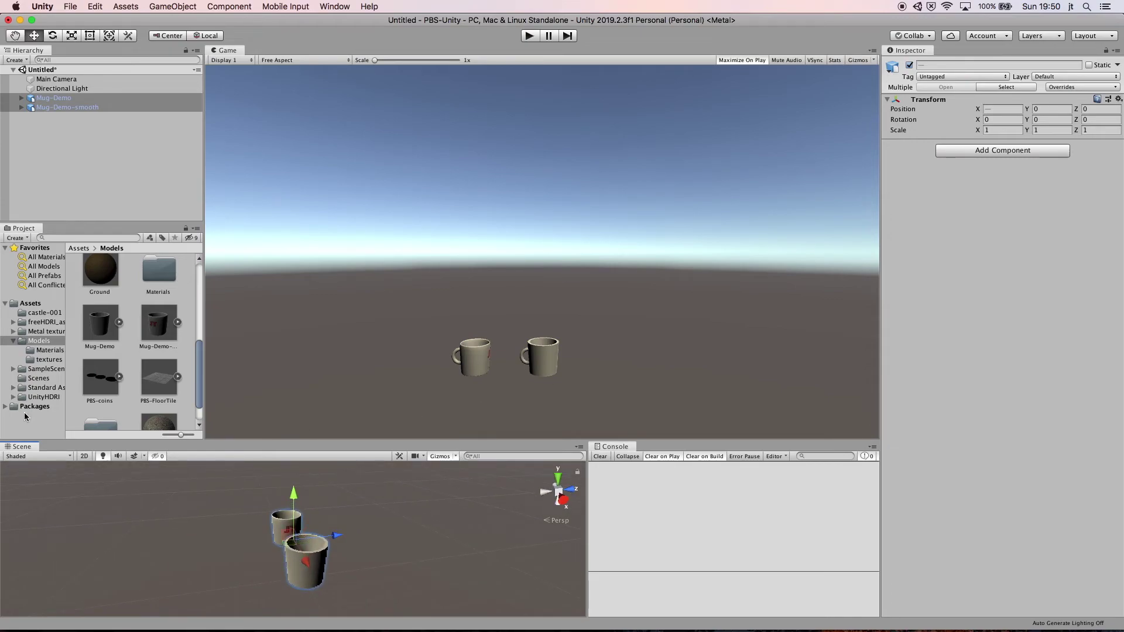
{"action": "left_click", "coordinate": [153, 333]}
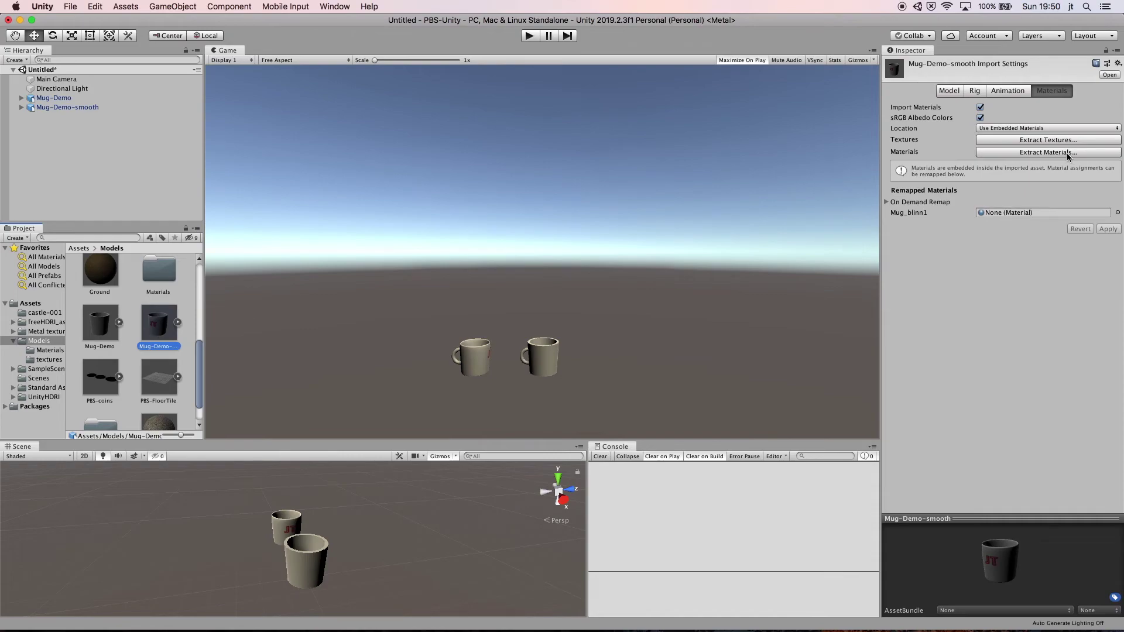
{"action": "left_click", "coordinate": [1067, 152]}
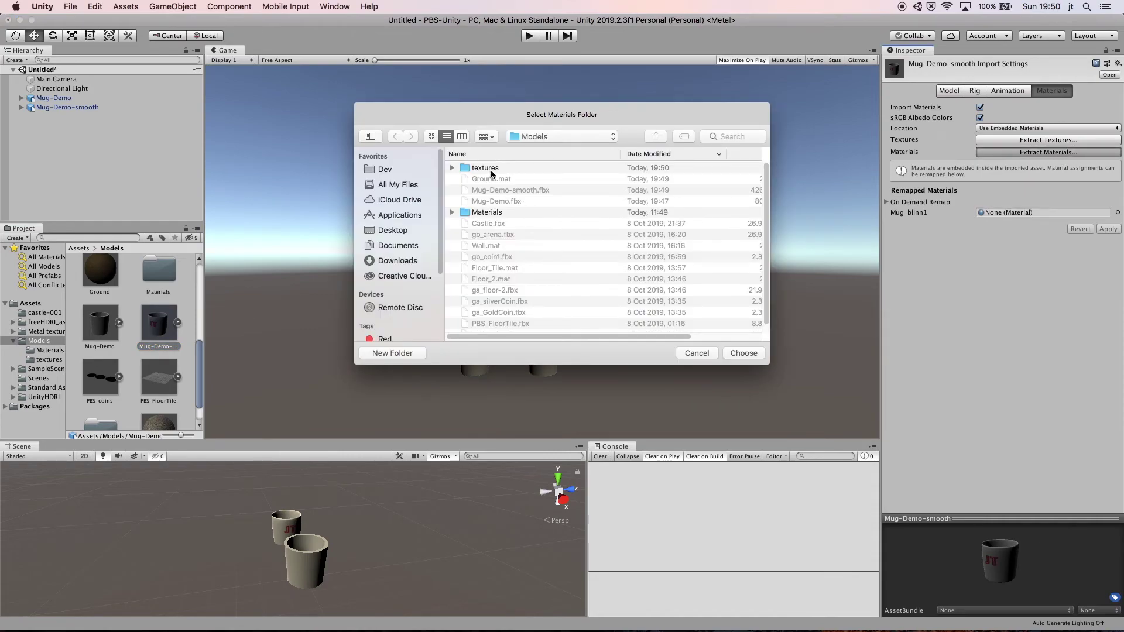
{"action": "left_click", "coordinate": [492, 170]}
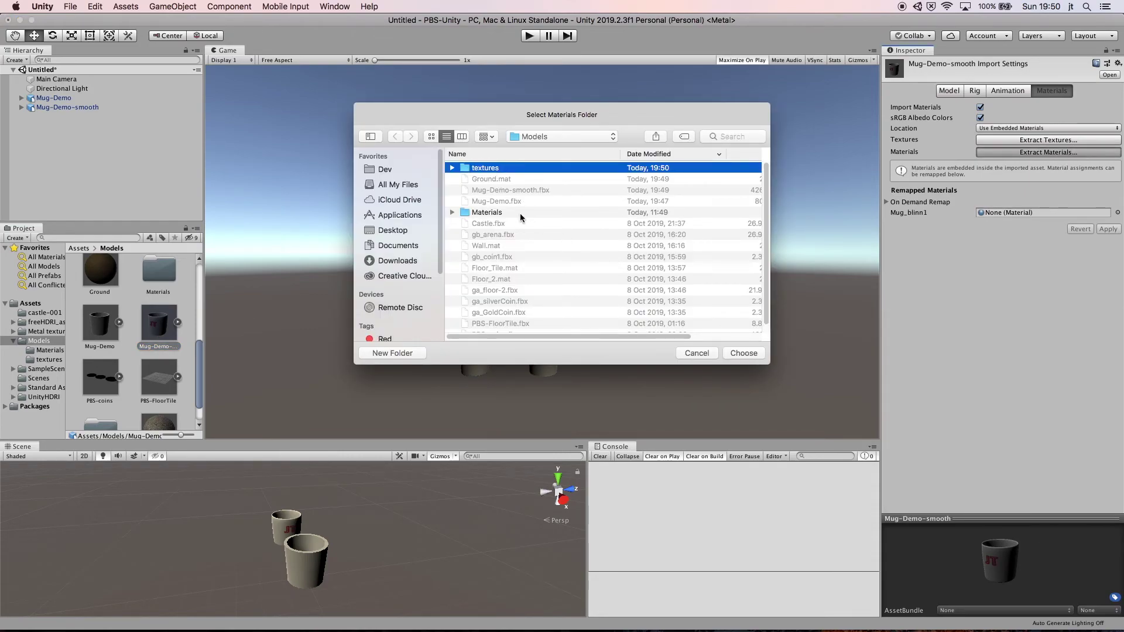
{"action": "left_click", "coordinate": [503, 213]}
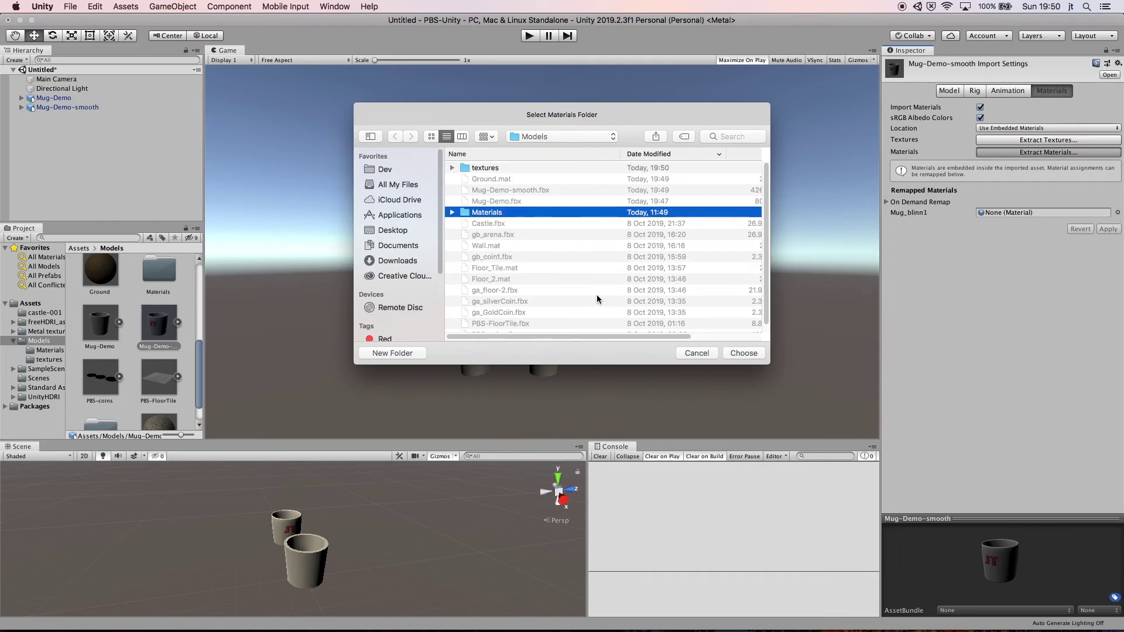
{"action": "left_click", "coordinate": [745, 353]}
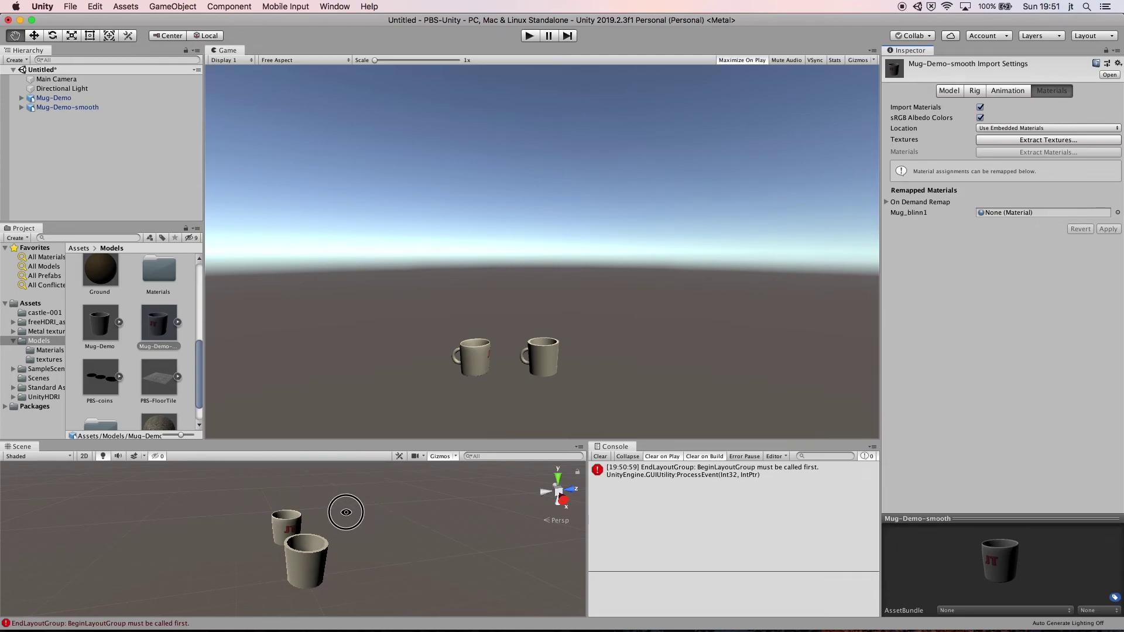
{"action": "key", "text": "w"}
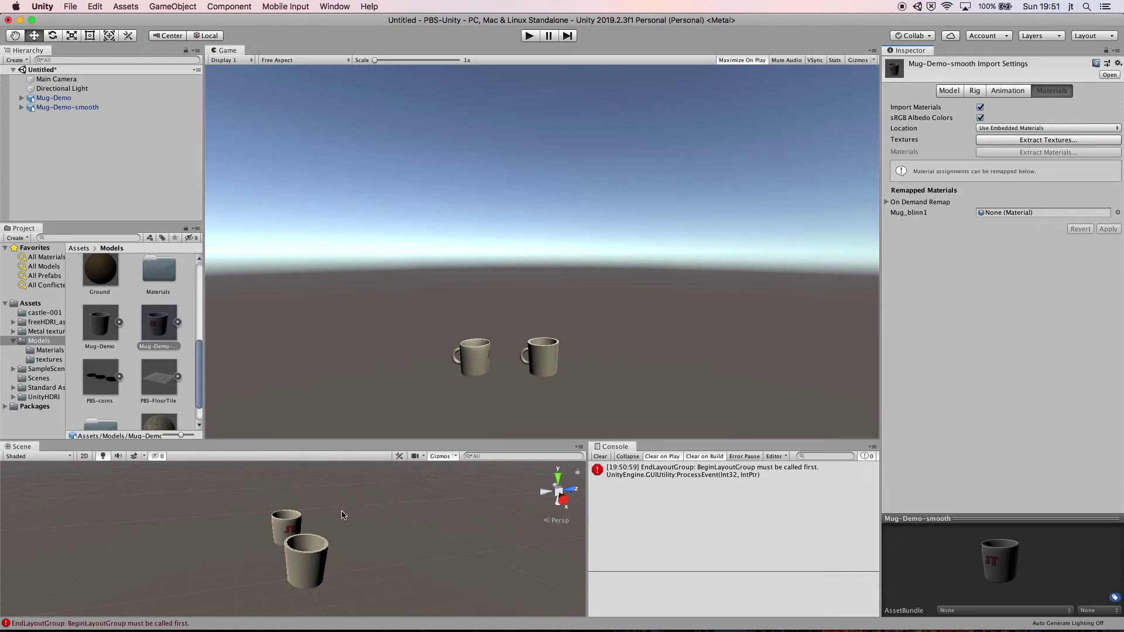
Step: Switch to Maya and undo the conversion of Mug_body1's smooth mesh preview to polygons
{"action": "key", "text": "super+Tab"}
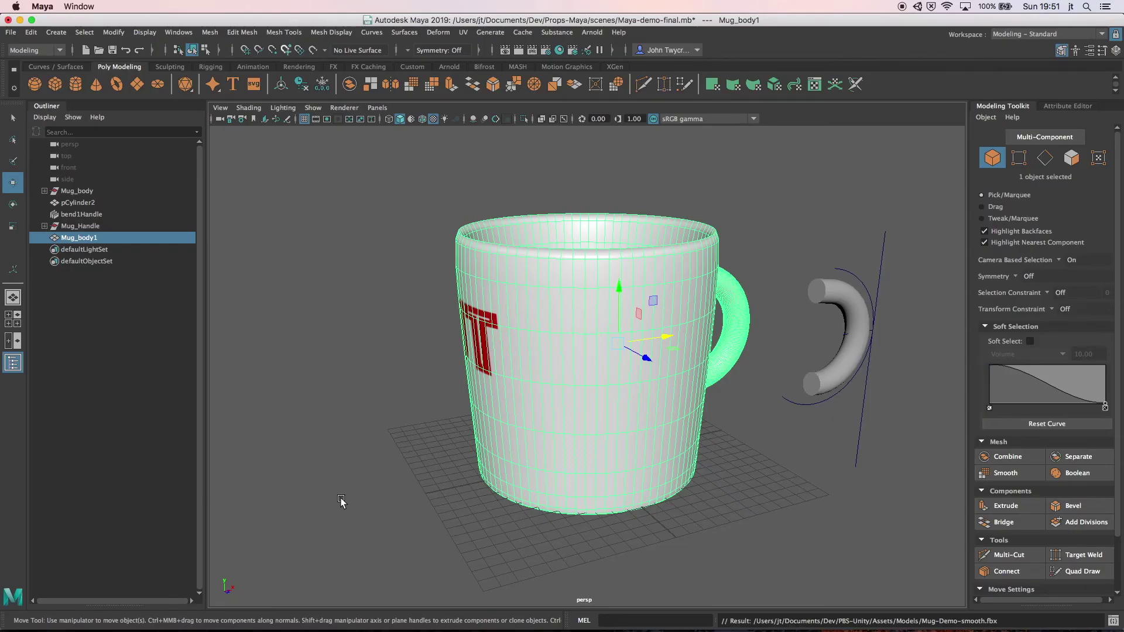
{"action": "left_click_drag", "start_coordinate": [326, 493], "coordinate": [478, 495], "text": "alt"}
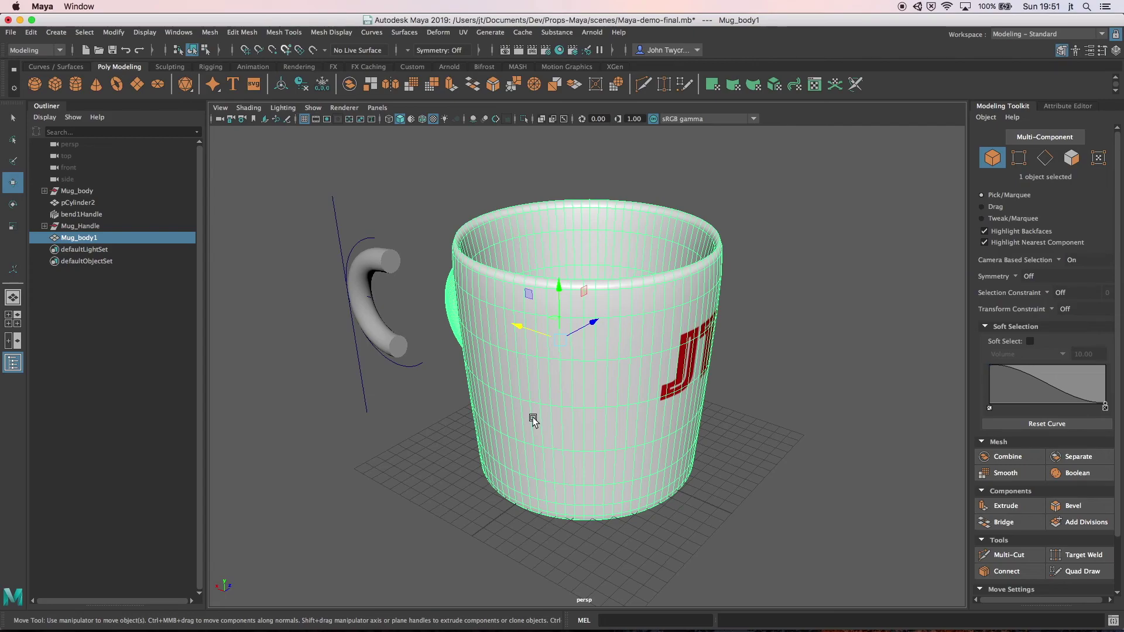
{"action": "key", "text": "ctrl+z"}
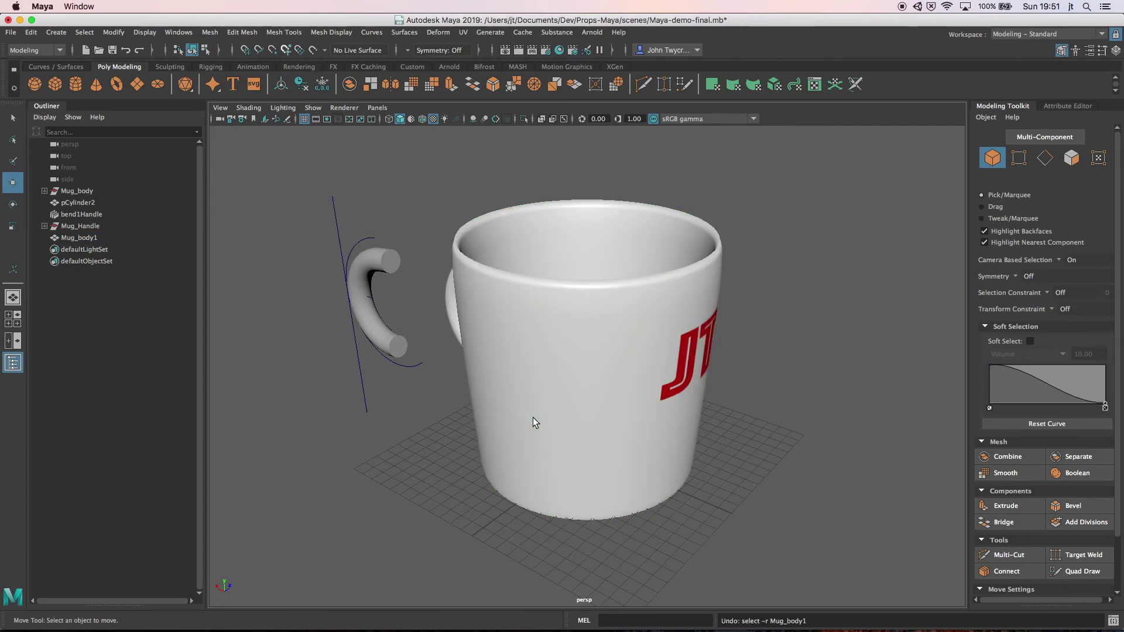
{"action": "key", "text": "ctrl+z"}
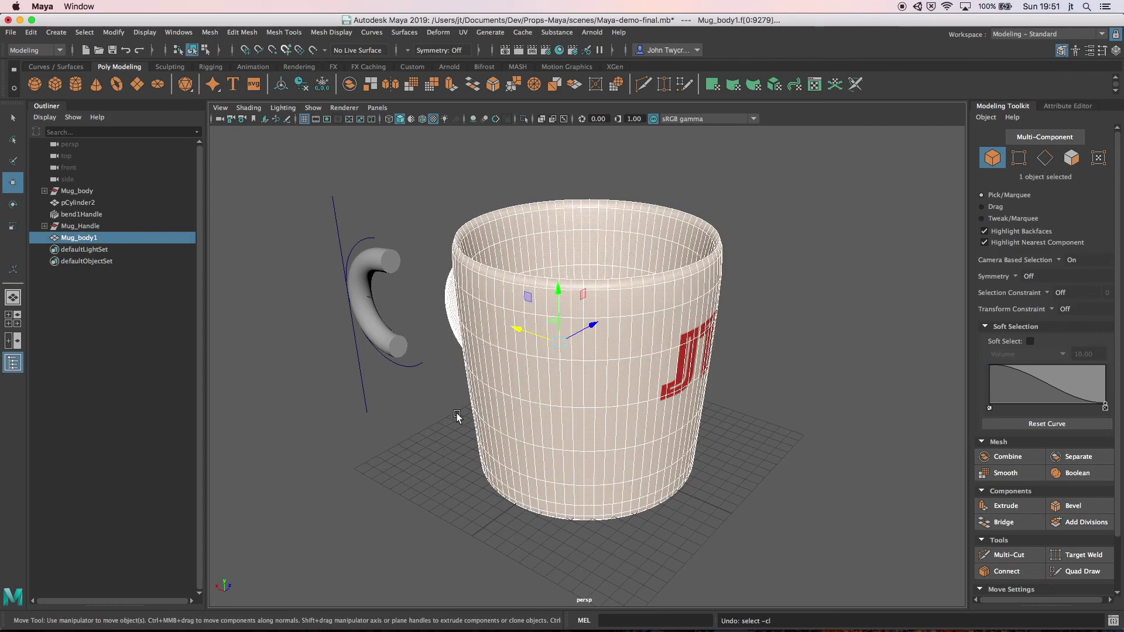
{"action": "key", "text": "ctrl+z"}
{"action": "left_click_drag", "start_coordinate": [457, 417], "coordinate": [514, 382], "text": "alt"}
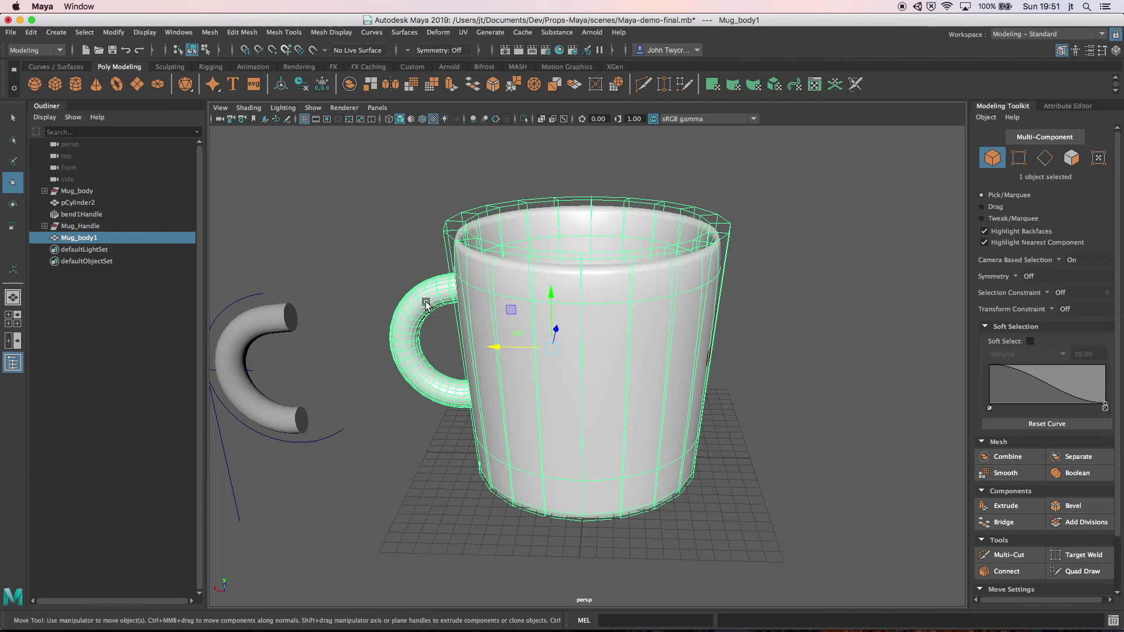
Step: Separate Mug_body1 into body and handle meshes and show the body as a smooth preview with its original cage
{"action": "left_click", "coordinate": [209, 33]}
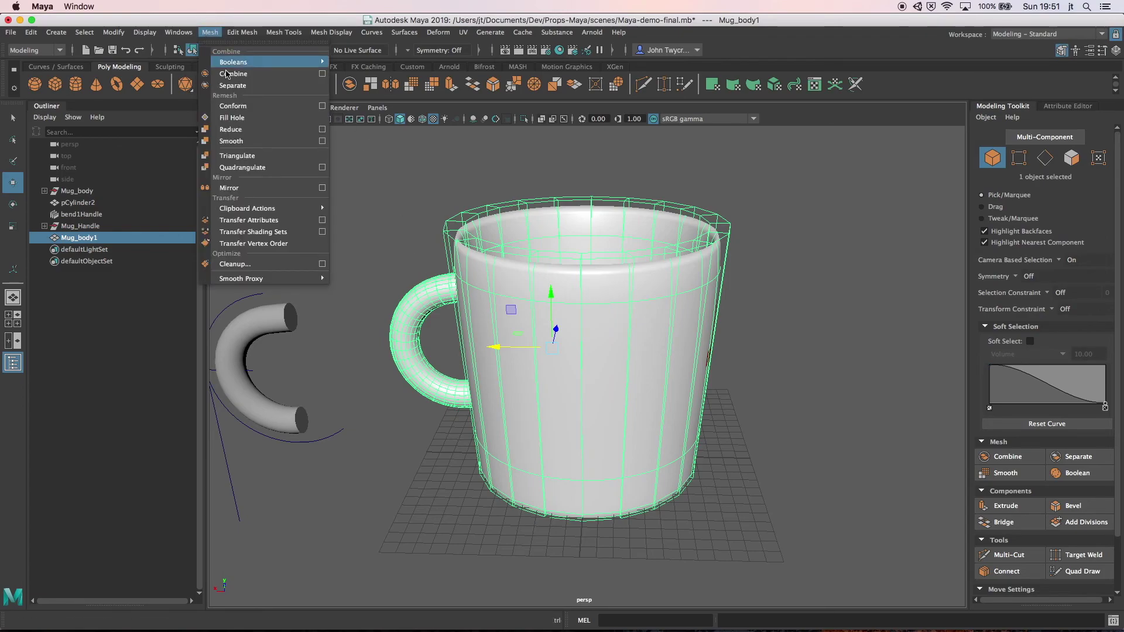
{"action": "left_click", "coordinate": [232, 86]}
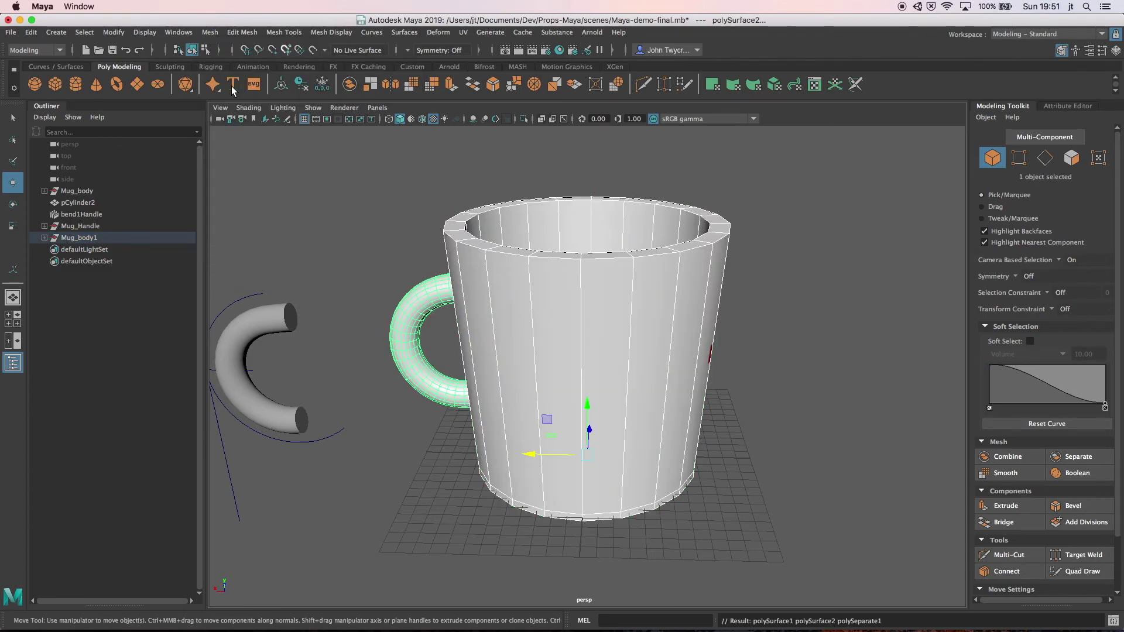
{"action": "left_click", "coordinate": [495, 288]}
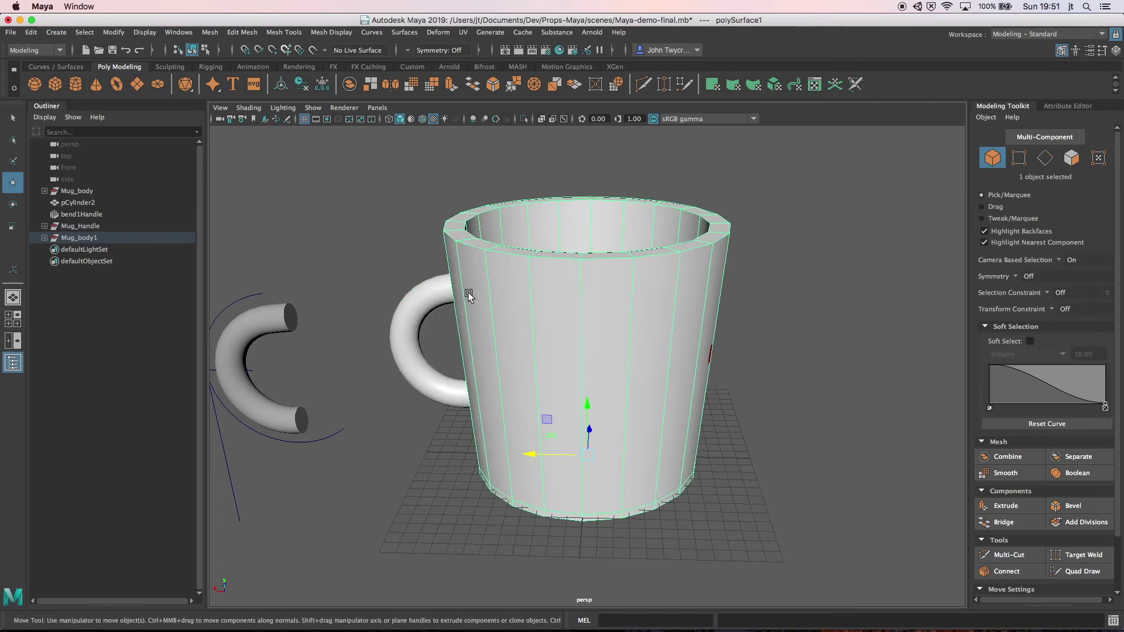
{"action": "key", "text": "2"}
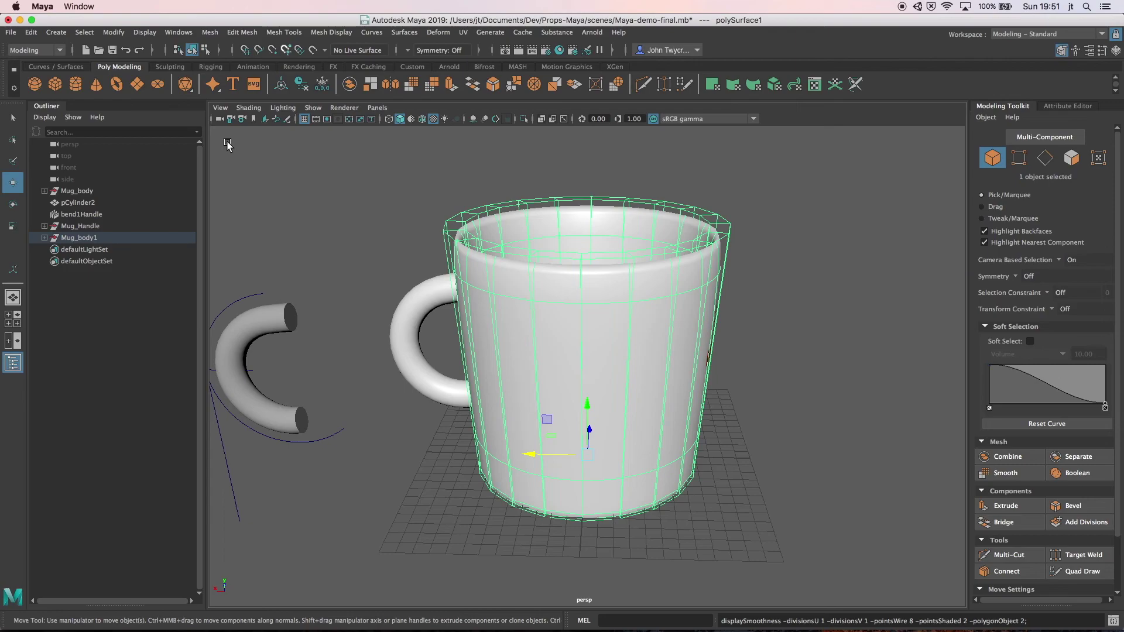
Step: Convert only the mug body's smooth mesh preview to polygons, leaving out the handle
{"action": "left_click", "coordinate": [60, 33]}
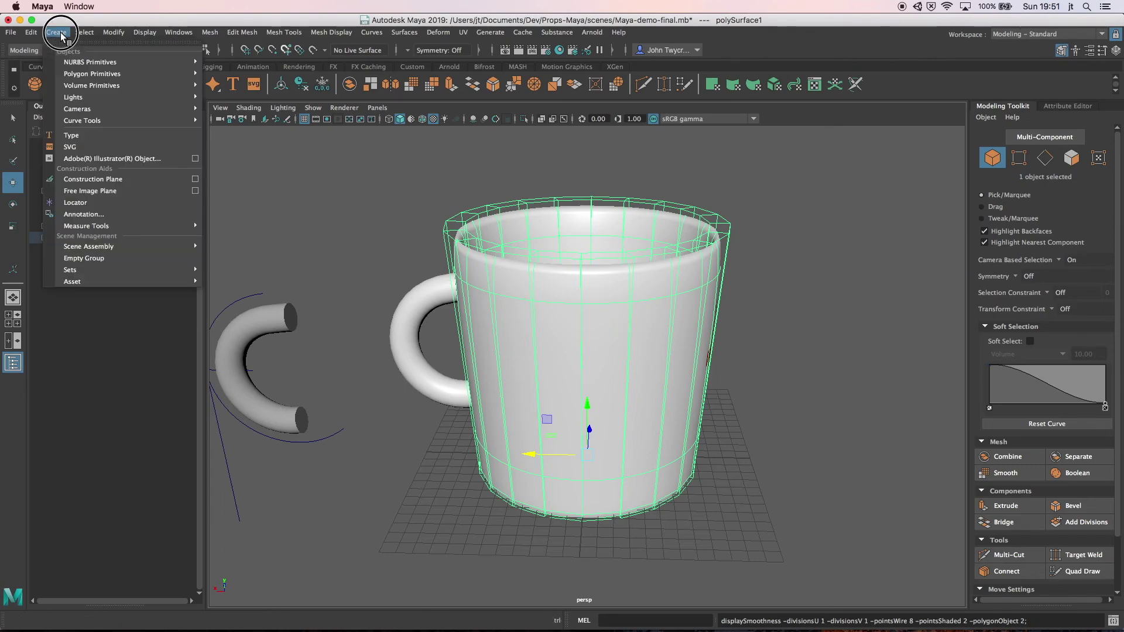
{"action": "left_click", "coordinate": [112, 33]}
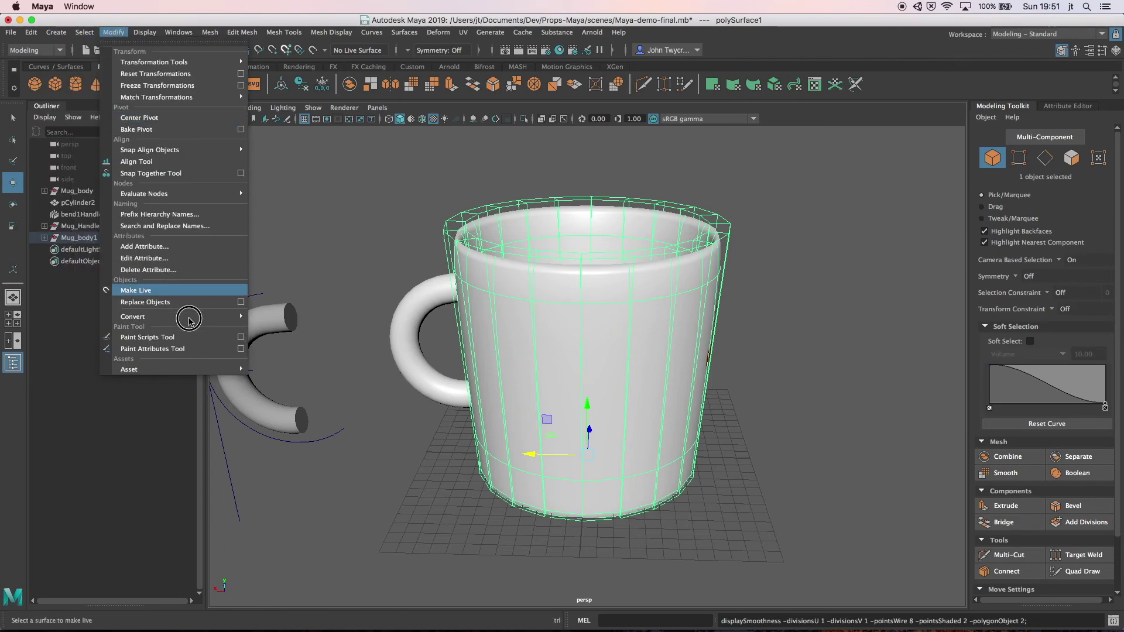
{"action": "mouse_move", "coordinate": [188, 317]}
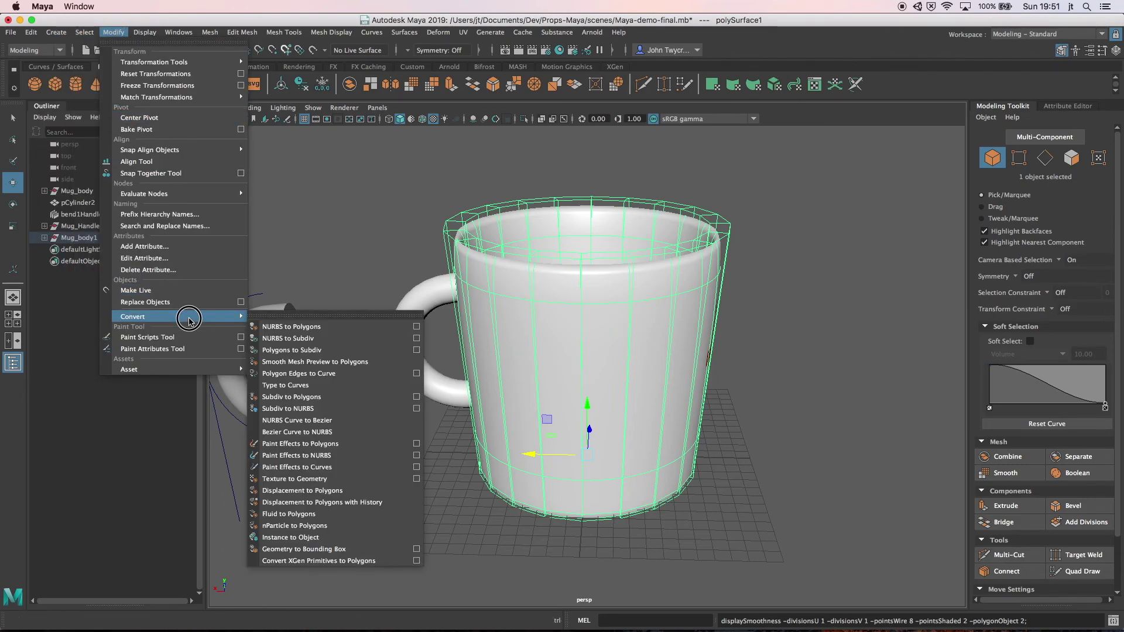
{"action": "left_click", "coordinate": [297, 362]}
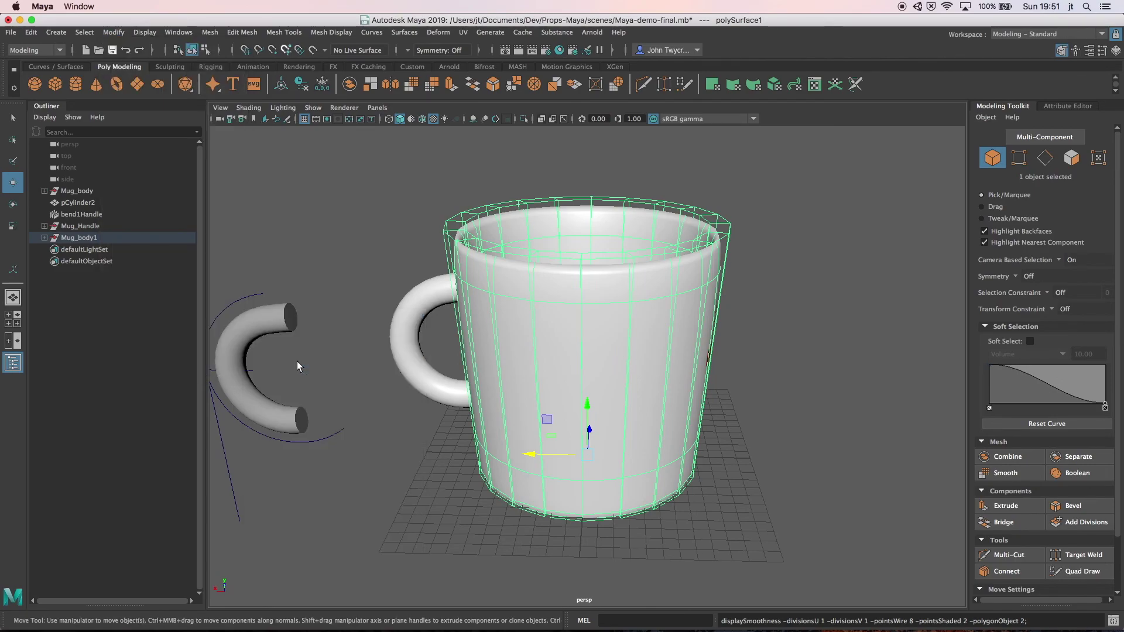
Step: Combine the handle and the smoothed mug body into one mesh and rename it Mug_final
{"action": "left_click", "coordinate": [410, 299]}
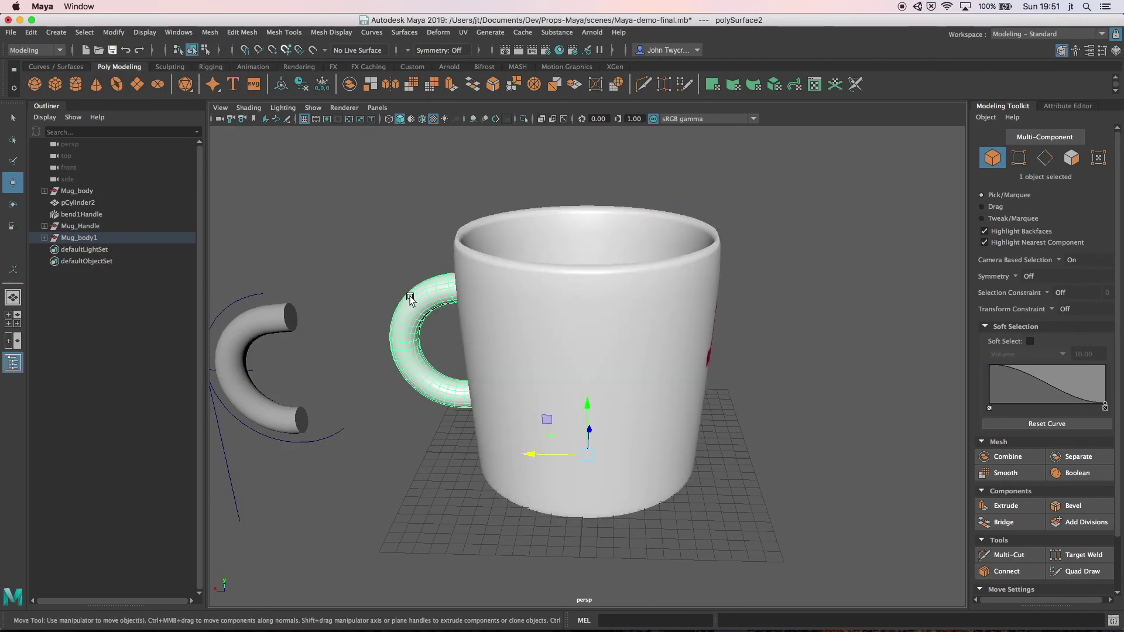
{"action": "left_click", "coordinate": [491, 297], "text": "shift"}
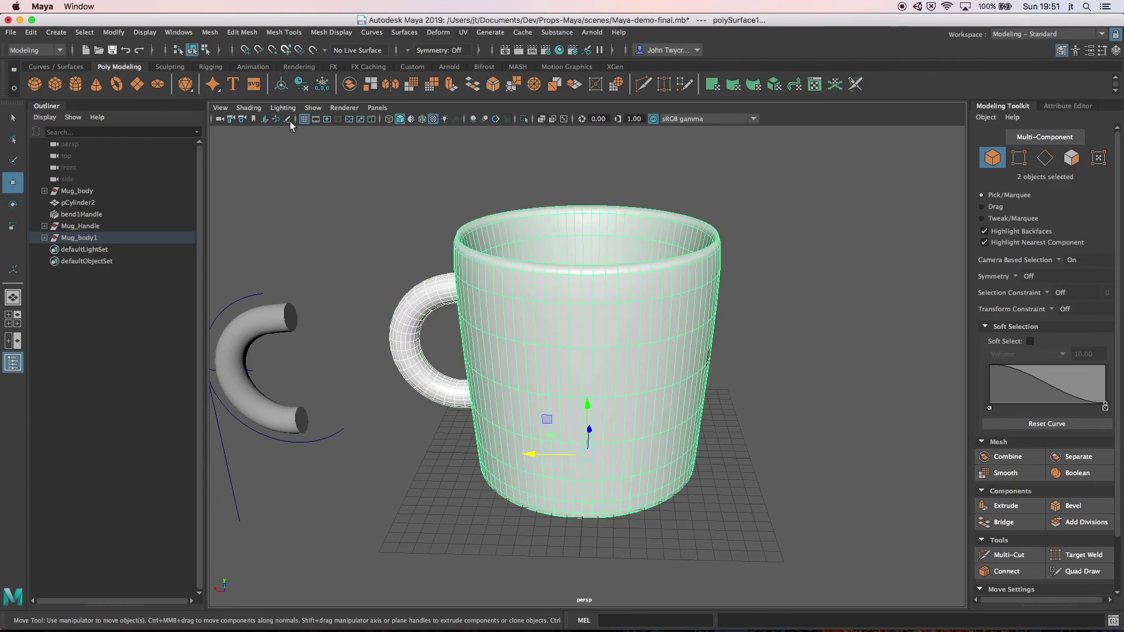
{"action": "left_click_drag", "start_coordinate": [209, 33], "coordinate": [218, 70]}
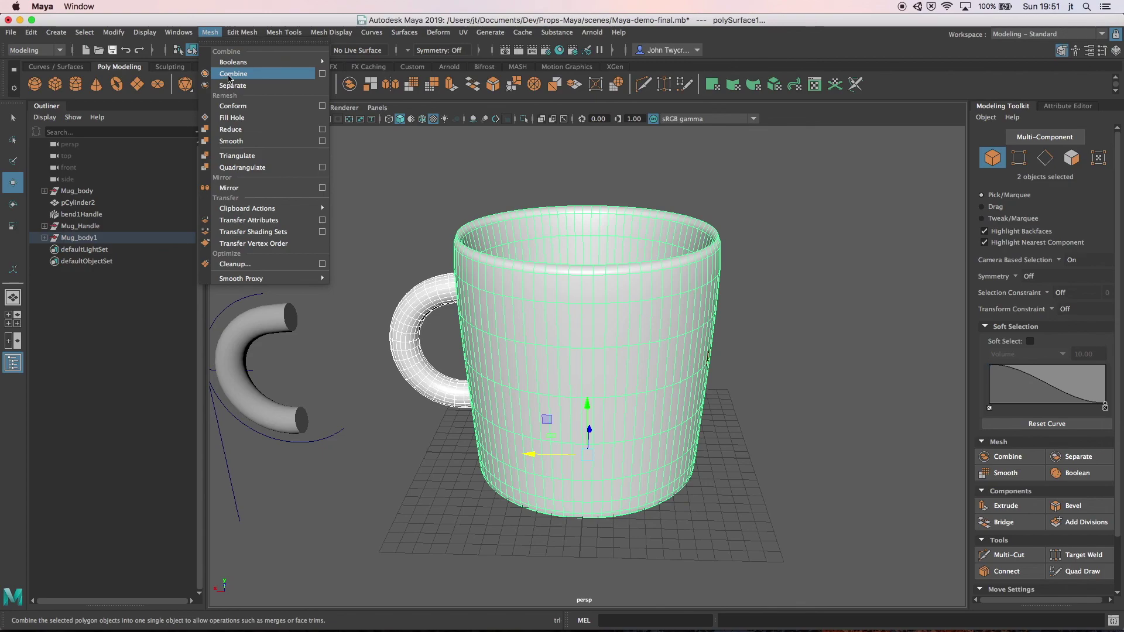
{"action": "left_click", "coordinate": [230, 80]}
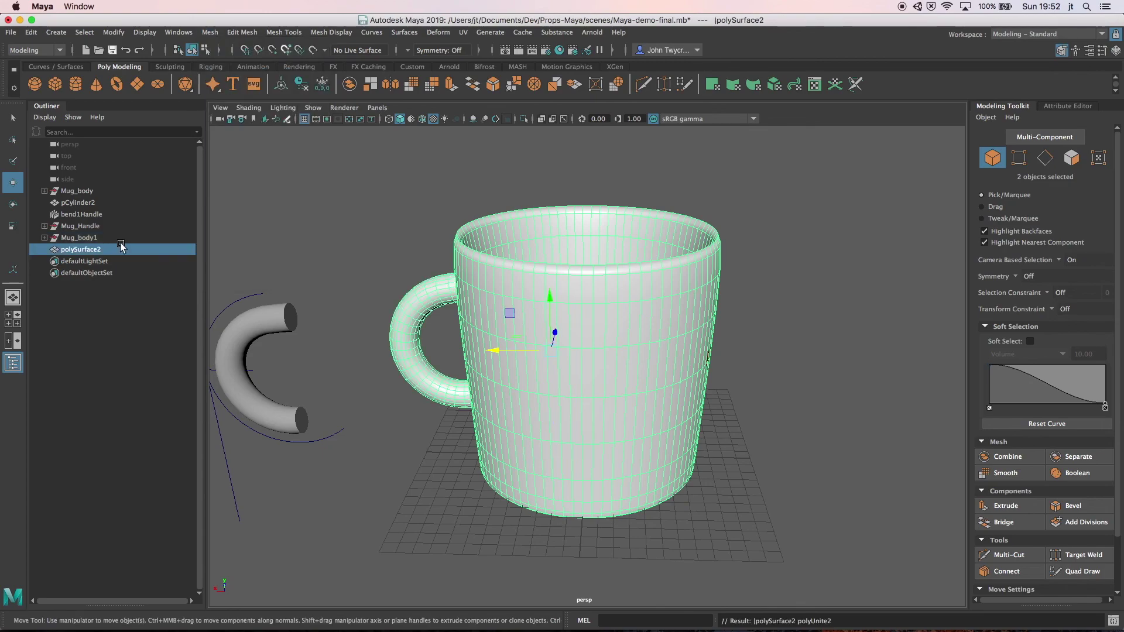
{"action": "double_click", "coordinate": [92, 251]}
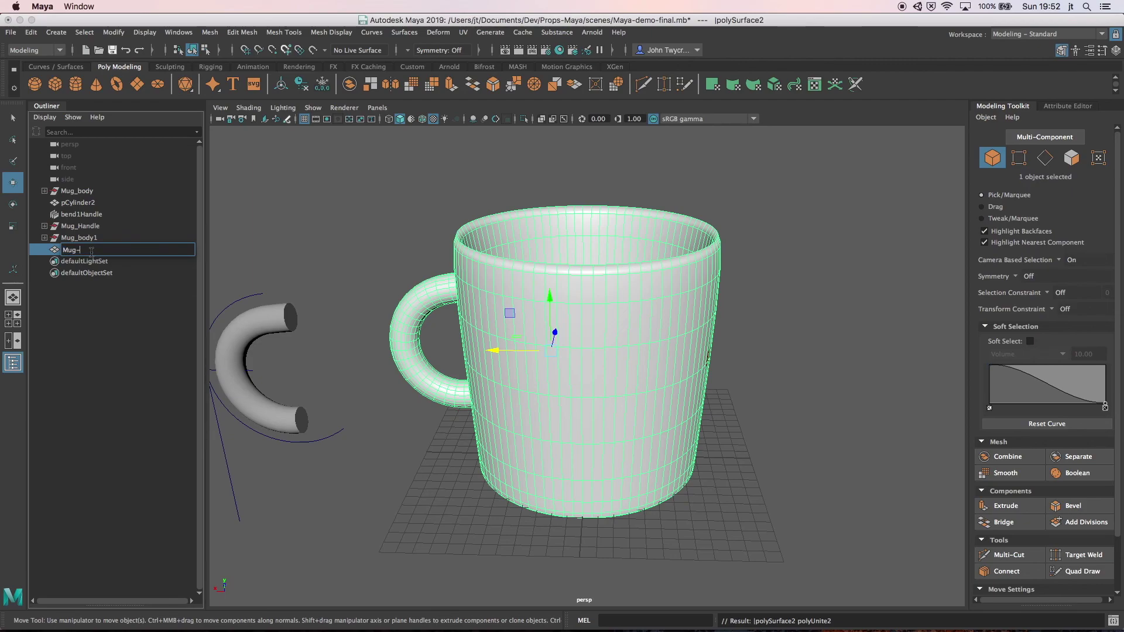
{"action": "key", "text": "Return"}
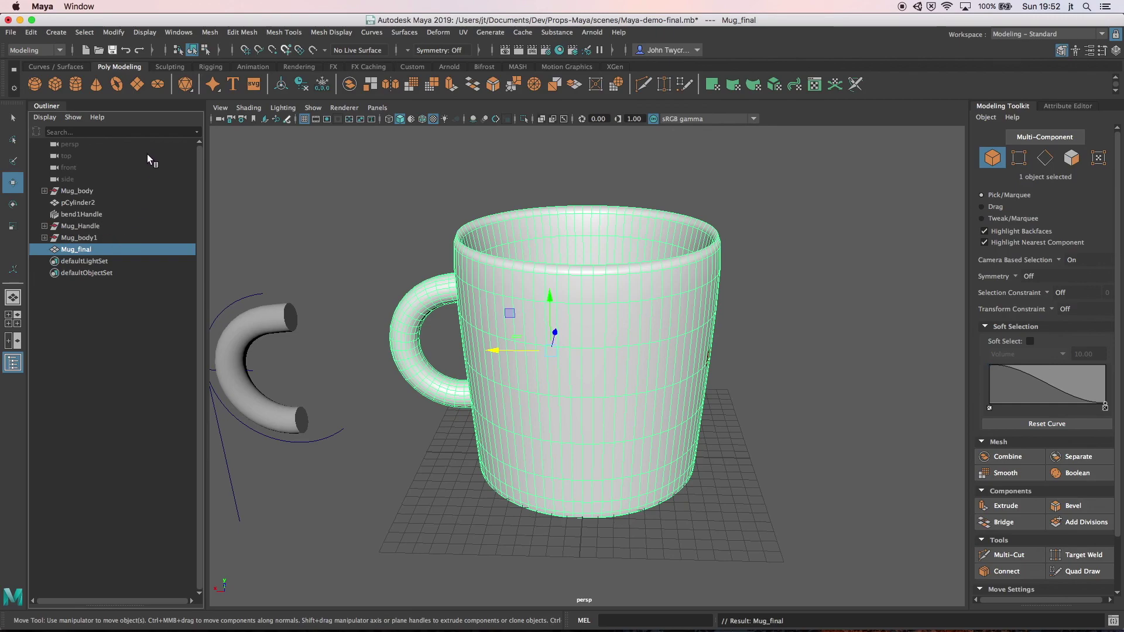
Step: Delete the construction history of all objects in the scene and check the Mug_final and Mug_Handle nodes
{"action": "left_click", "coordinate": [78, 226]}
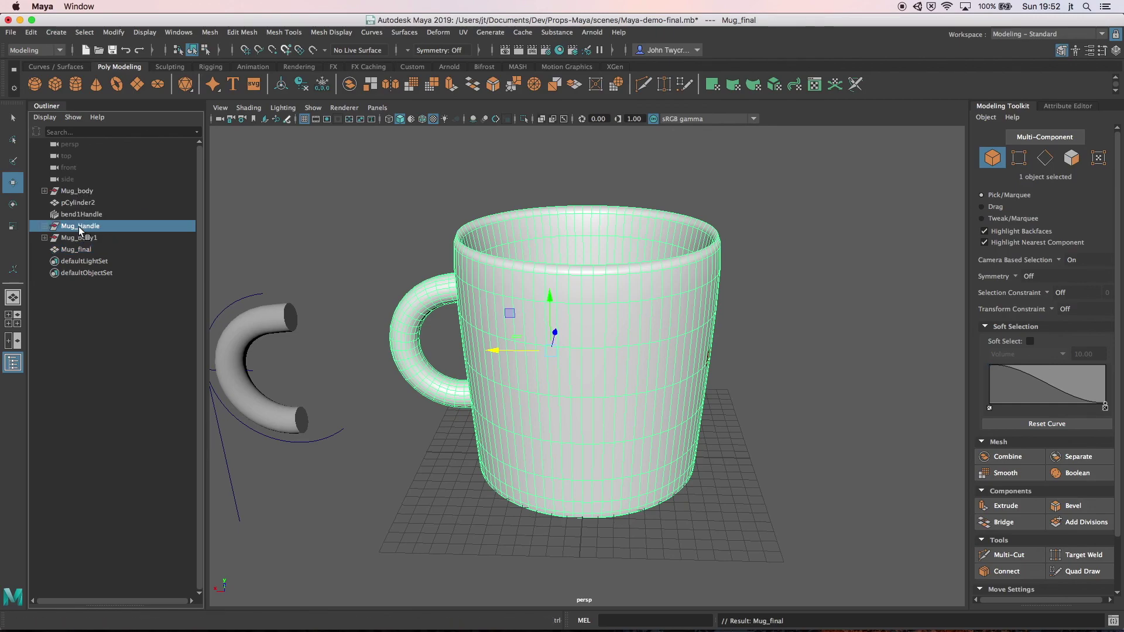
{"action": "left_click", "coordinate": [34, 35]}
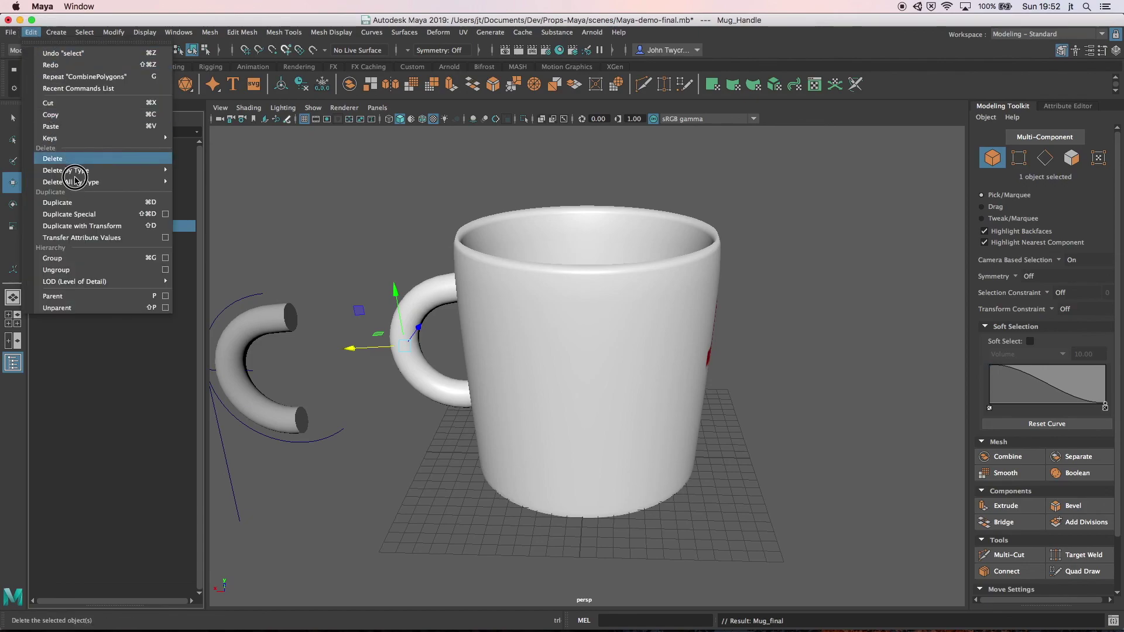
{"action": "mouse_move", "coordinate": [81, 183]}
{"action": "left_click", "coordinate": [198, 192]}
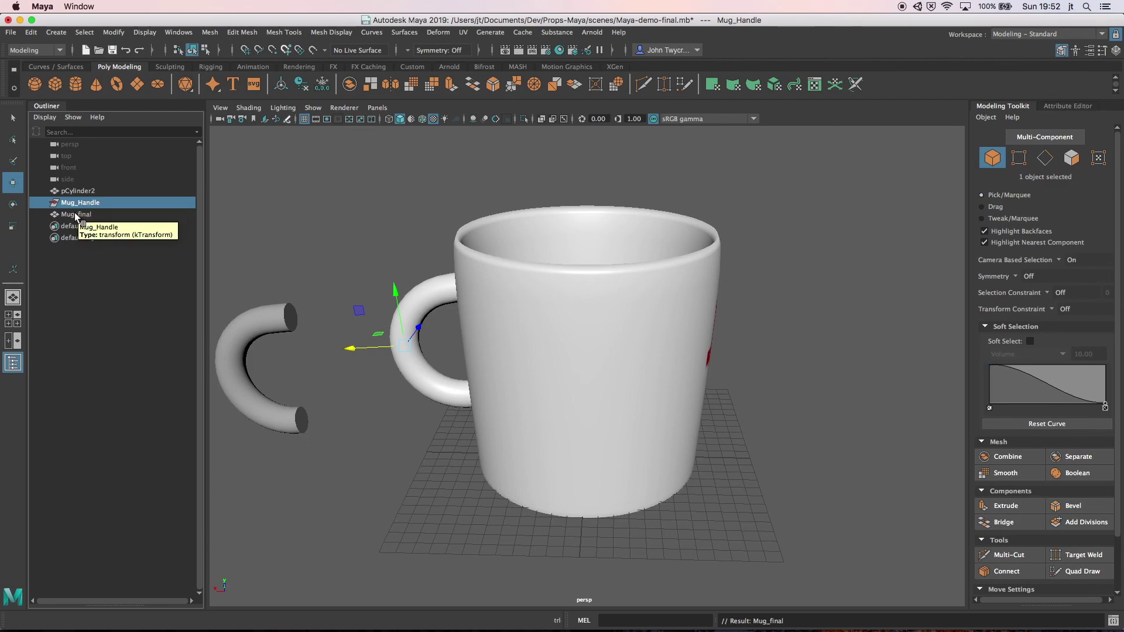
{"action": "left_click", "coordinate": [76, 214]}
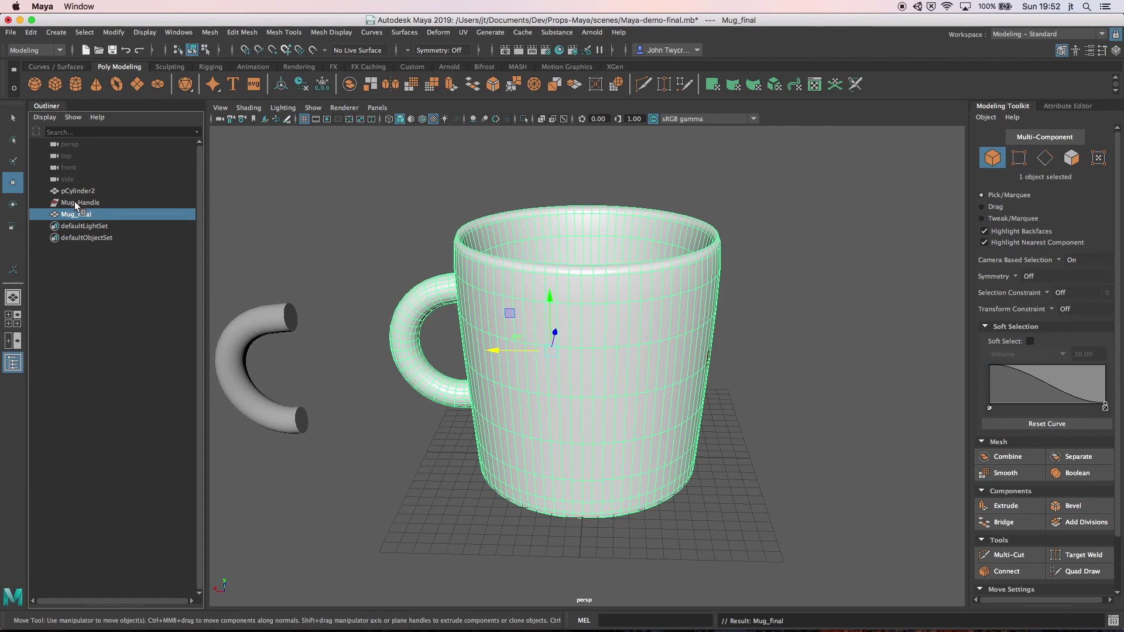
{"action": "left_click", "coordinate": [75, 199]}
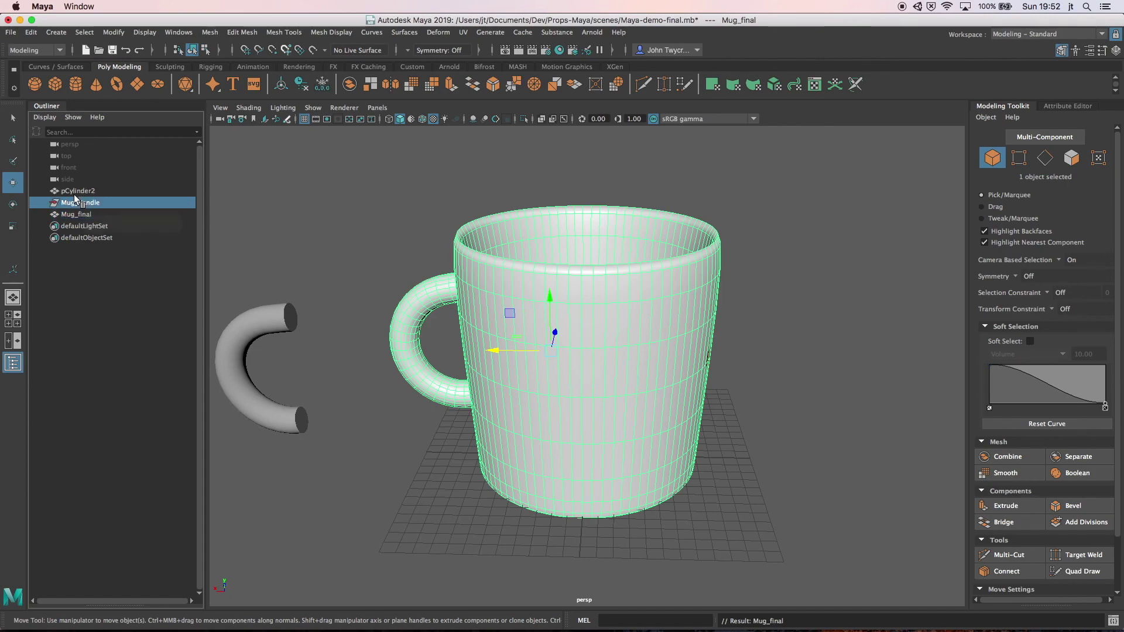
{"action": "left_click", "coordinate": [349, 203]}
{"action": "left_click_drag", "start_coordinate": [369, 201], "coordinate": [341, 202], "text": "alt"}
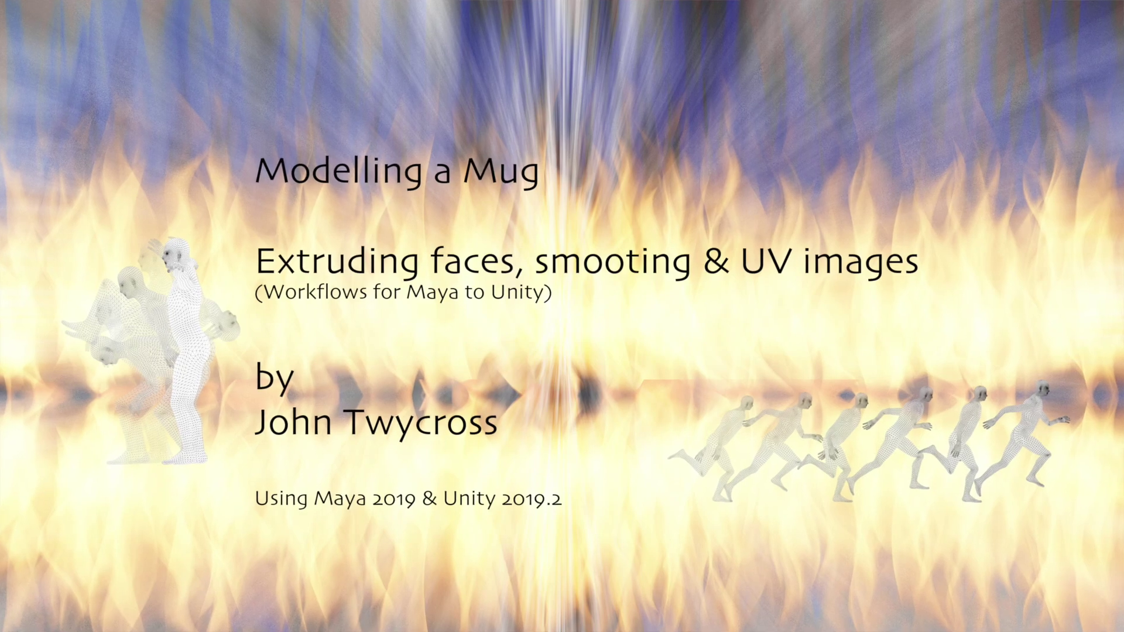